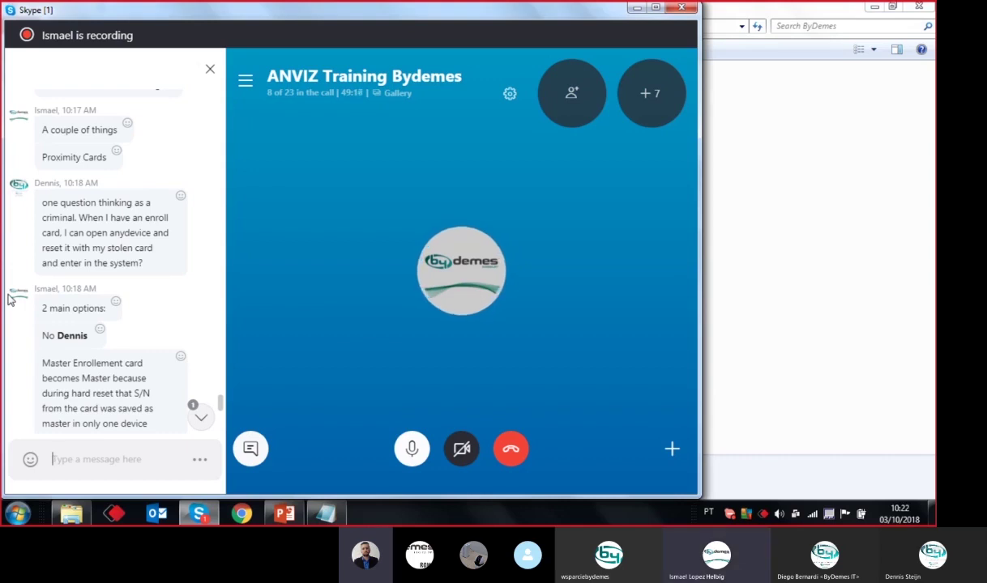
- Minimize Skype, show the desktop and launch CrossChex Standard from its desktop shortcut
{"action": "scroll", "coordinate": [19, 290], "scroll_direction": "down", "scroll_amount": 6}
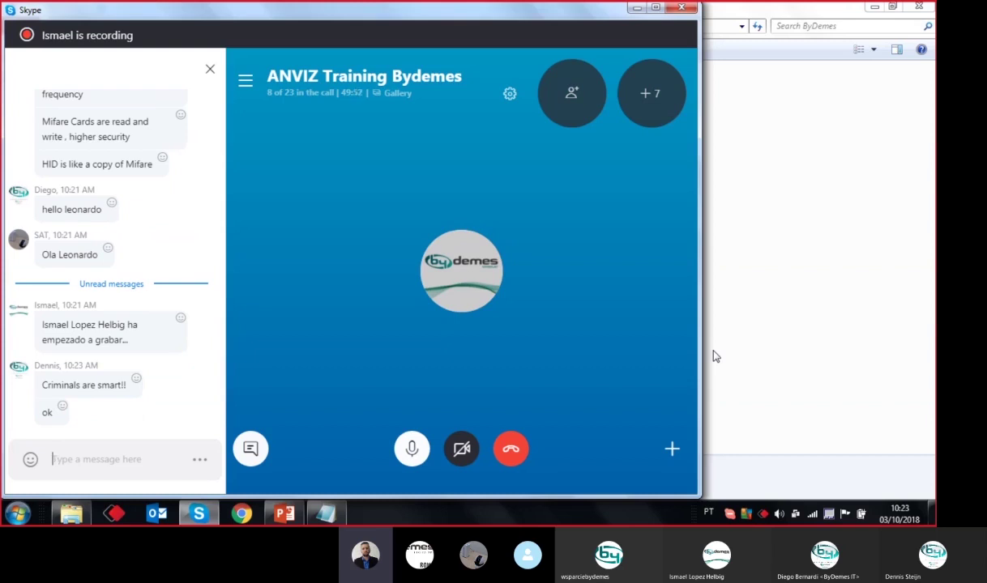
{"action": "left_click", "coordinate": [637, 8]}
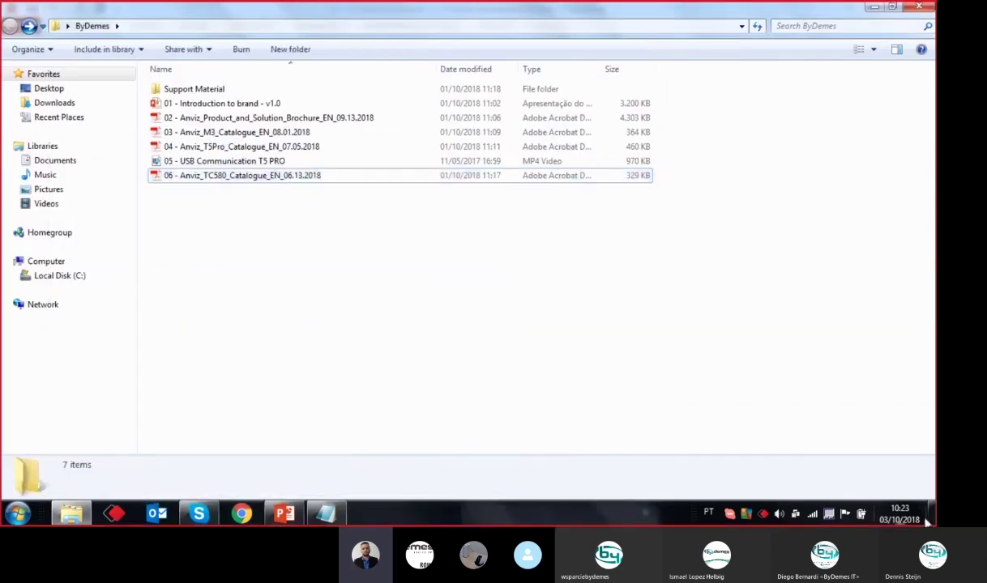
{"action": "left_click", "coordinate": [928, 522]}
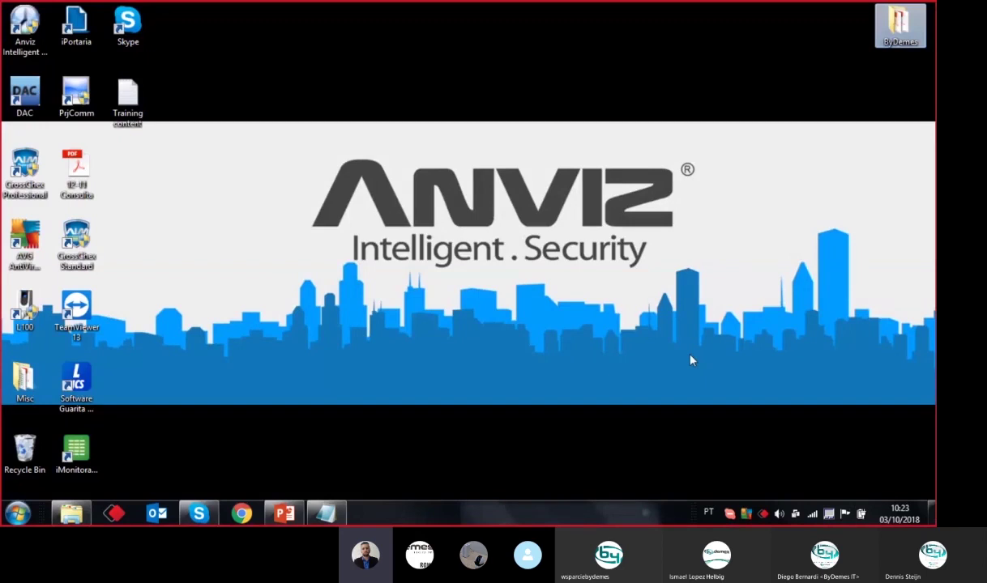
{"action": "left_click", "coordinate": [649, 293]}
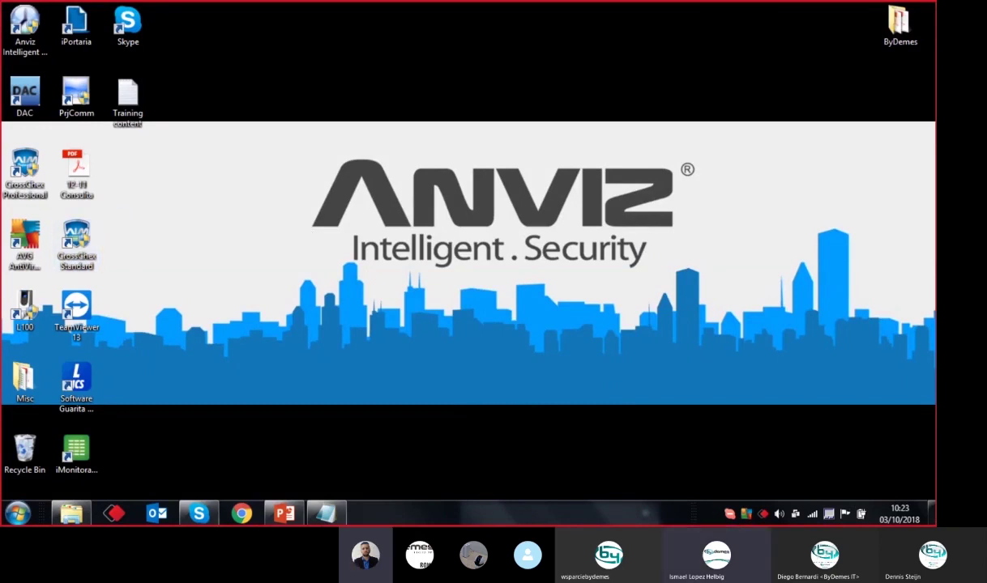
{"action": "left_click", "coordinate": [75, 244]}
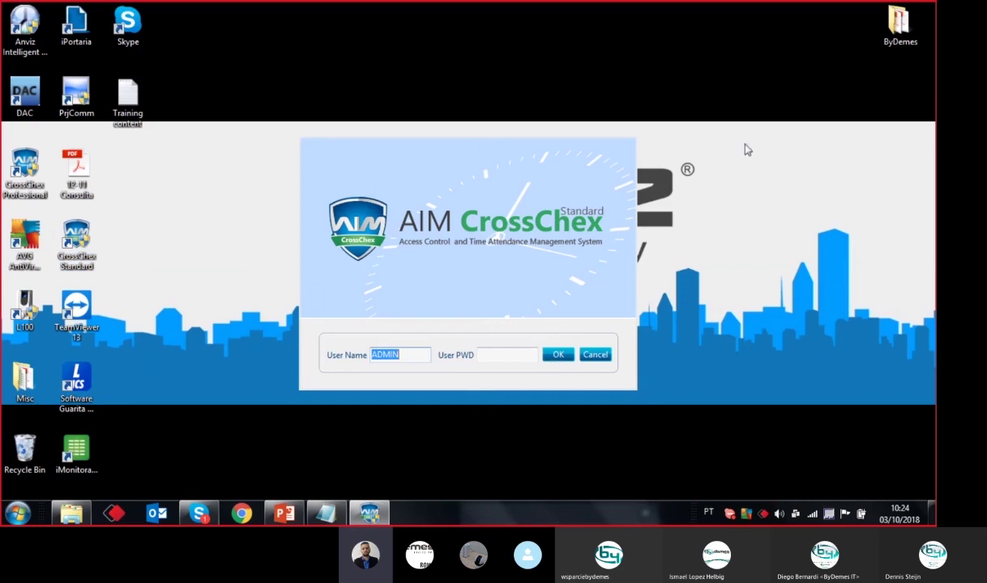
- Log in to CrossChex as ADMIN, leaving the password blank
{"action": "left_click", "coordinate": [402, 354]}
{"action": "mouse_move", "coordinate": [404, 355]}
{"action": "left_mouse_down"}
{"action": "mouse_move", "coordinate": [302, 356]}
{"action": "mouse_move", "coordinate": [427, 356]}
{"action": "mouse_move", "coordinate": [340, 353]}
{"action": "mouse_move", "coordinate": [302, 370]}
{"action": "mouse_move", "coordinate": [411, 362]}
{"action": "left_mouse_up"}
{"action": "left_click", "coordinate": [486, 354]}
{"action": "left_click", "coordinate": [484, 358]}
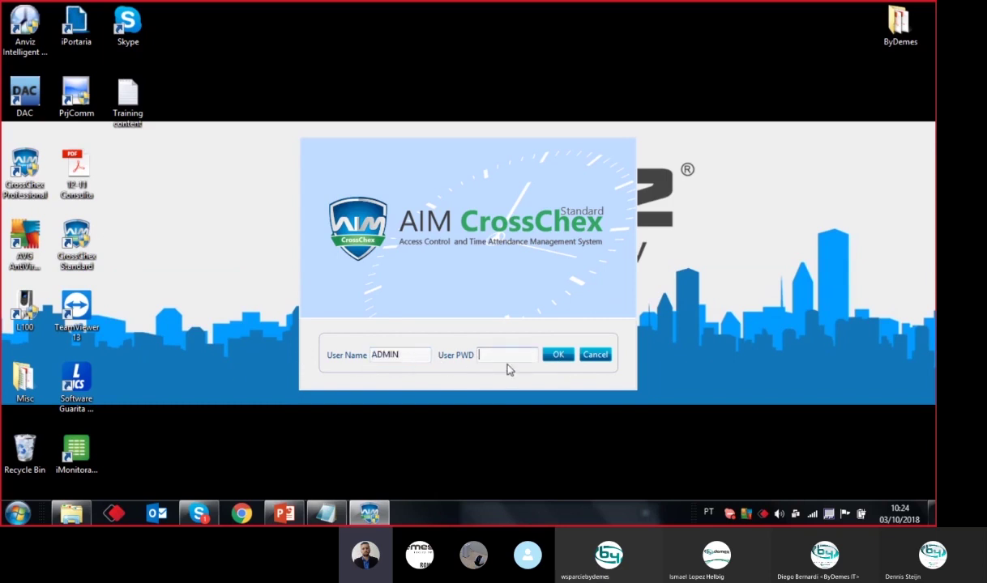
{"action": "left_click", "coordinate": [559, 357]}
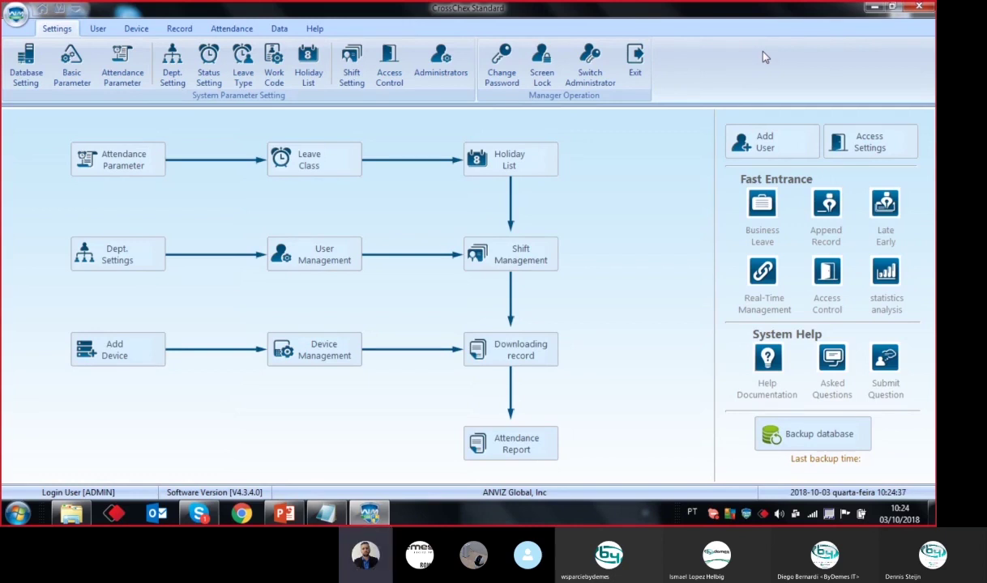
- Try the Help tab's Feedback page, return home, and show the Help options again
{"action": "left_click", "coordinate": [313, 28]}
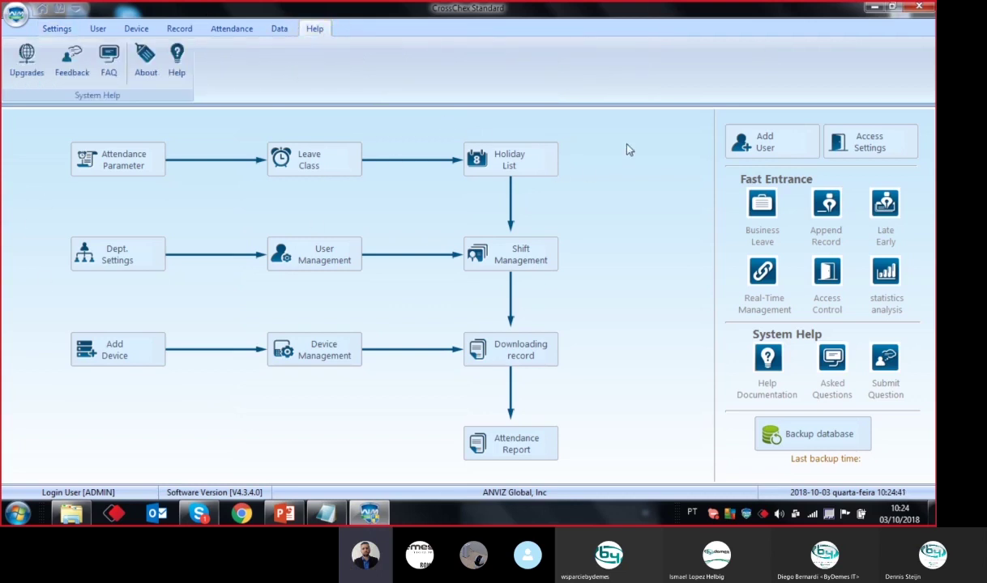
{"action": "left_click", "coordinate": [69, 58]}
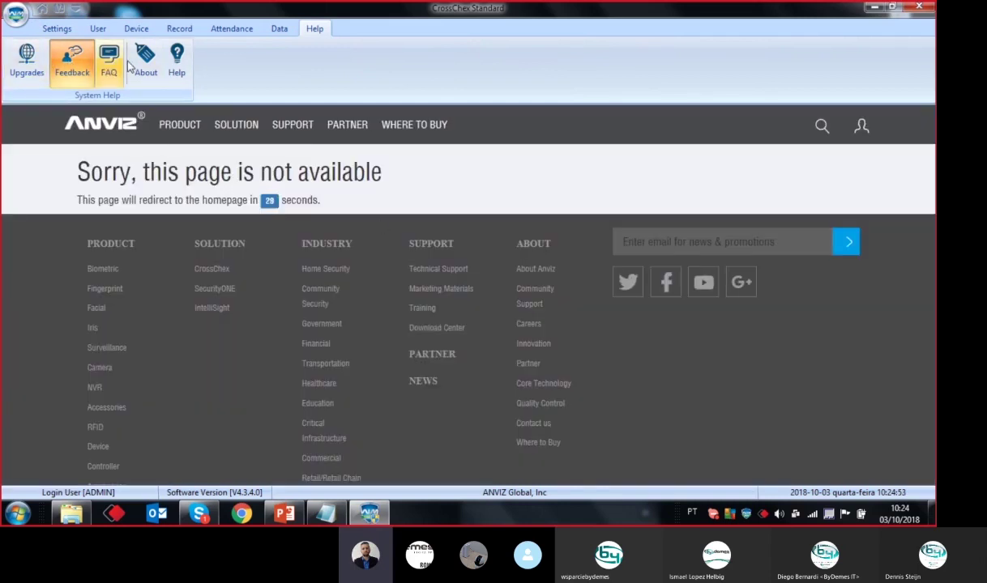
{"action": "left_click", "coordinate": [45, 14]}
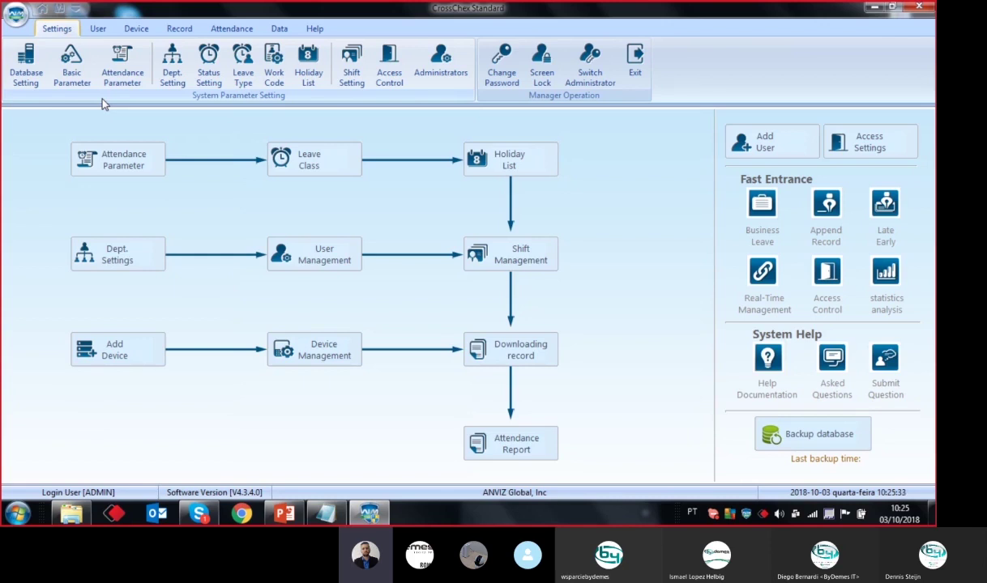
{"action": "left_click", "coordinate": [308, 30]}
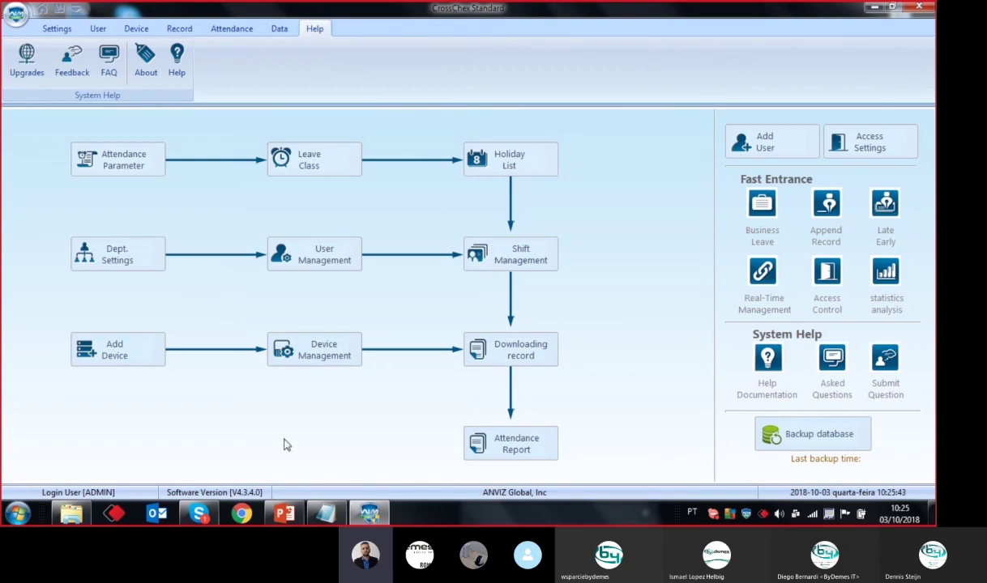
{"action": "left_click", "coordinate": [198, 513]}
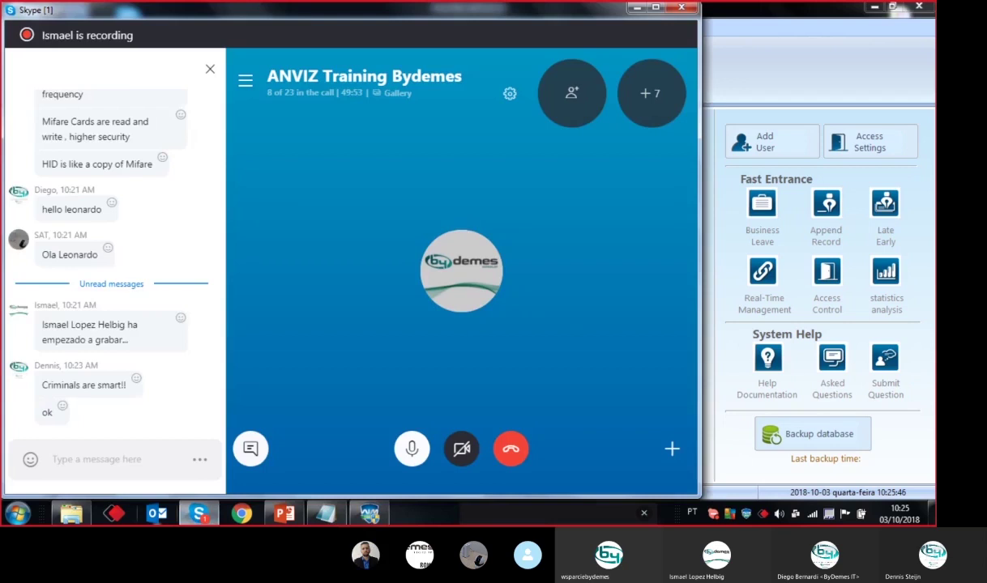
{"action": "scroll", "coordinate": [117, 306], "scroll_direction": "up", "scroll_amount": 2}
{"action": "scroll", "coordinate": [121, 312], "scroll_direction": "down", "scroll_amount": 2}
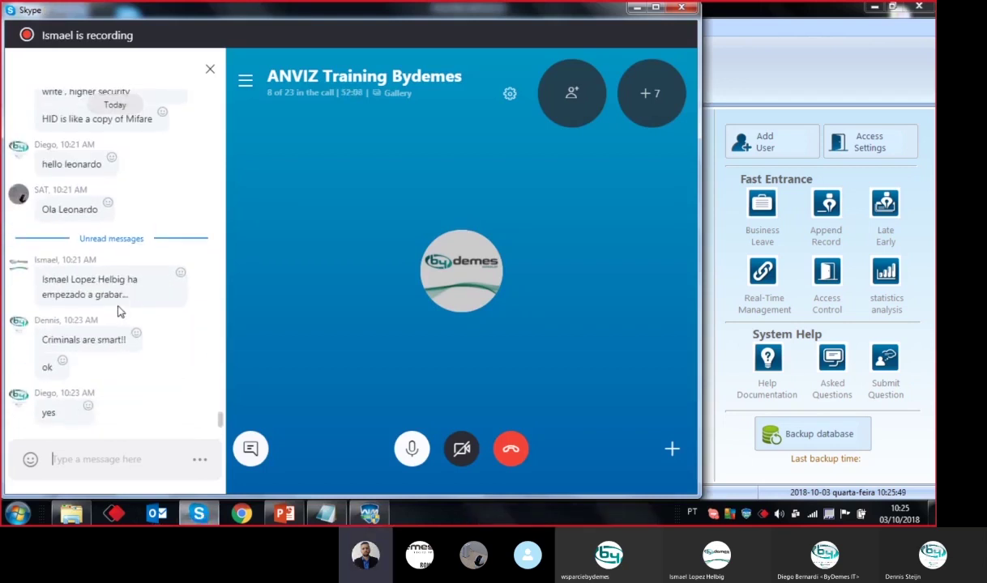
{"action": "left_click", "coordinate": [636, 9]}
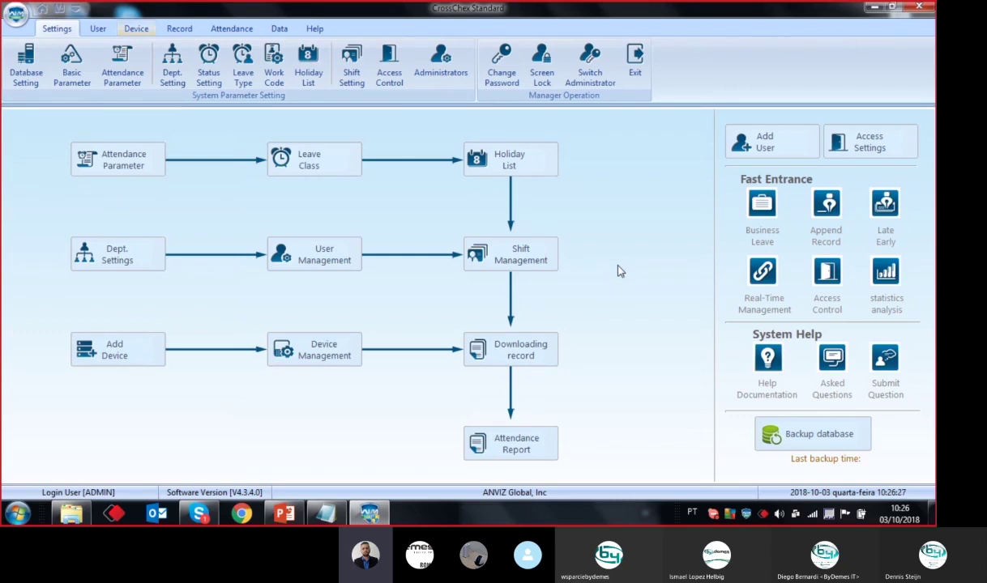
{"action": "left_click", "coordinate": [315, 29]}
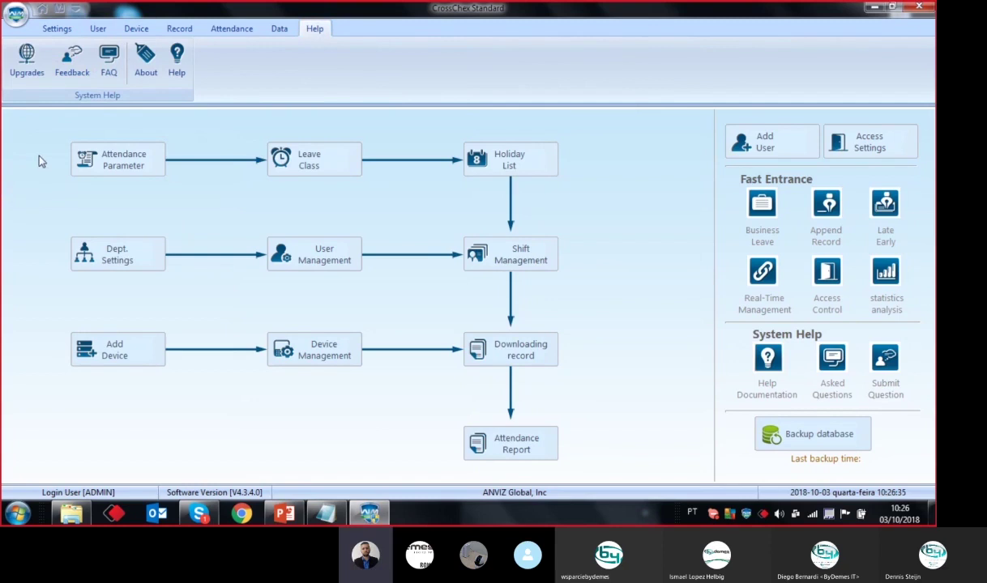
- Browse the Help Document tree and its Other Language list, then return home
{"action": "left_click", "coordinate": [177, 60]}
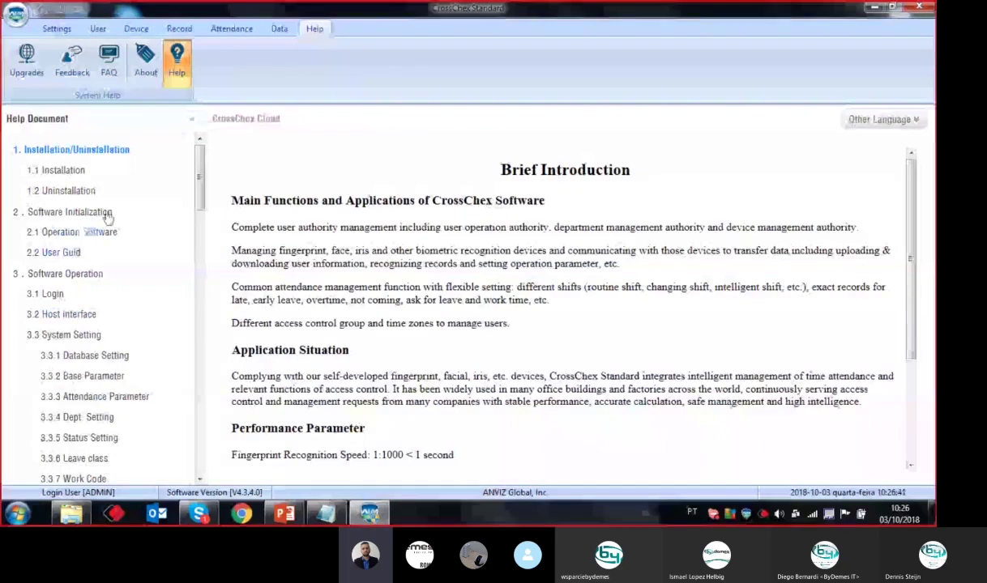
{"action": "left_click_drag", "start_coordinate": [197, 166], "coordinate": [137, 176]}
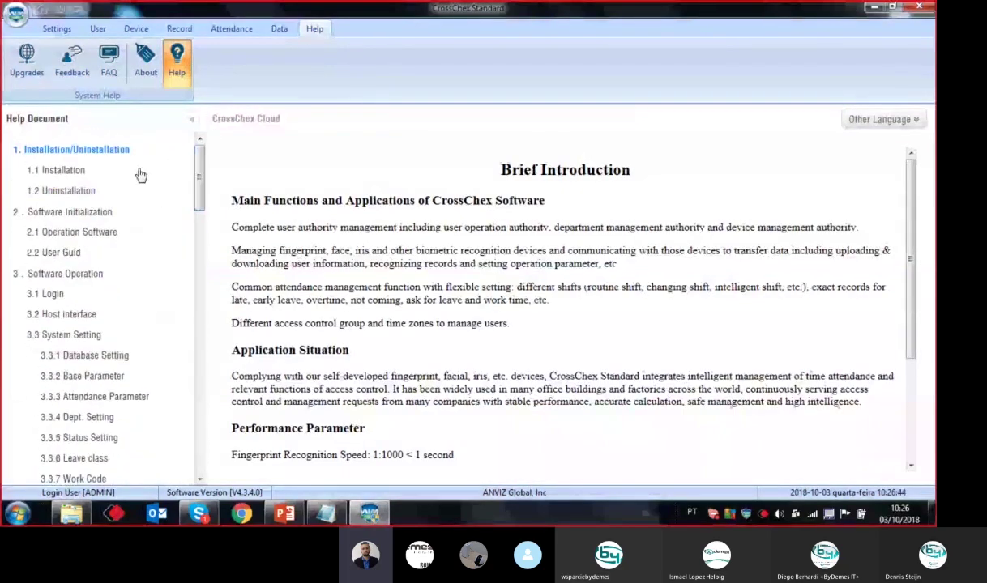
{"action": "left_click", "coordinate": [857, 122]}
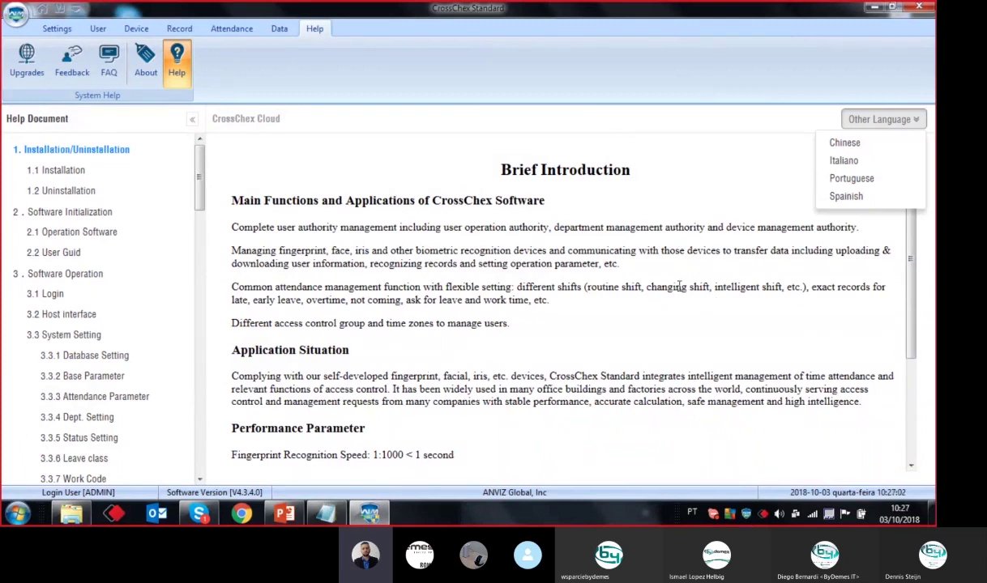
{"action": "left_click", "coordinate": [866, 122]}
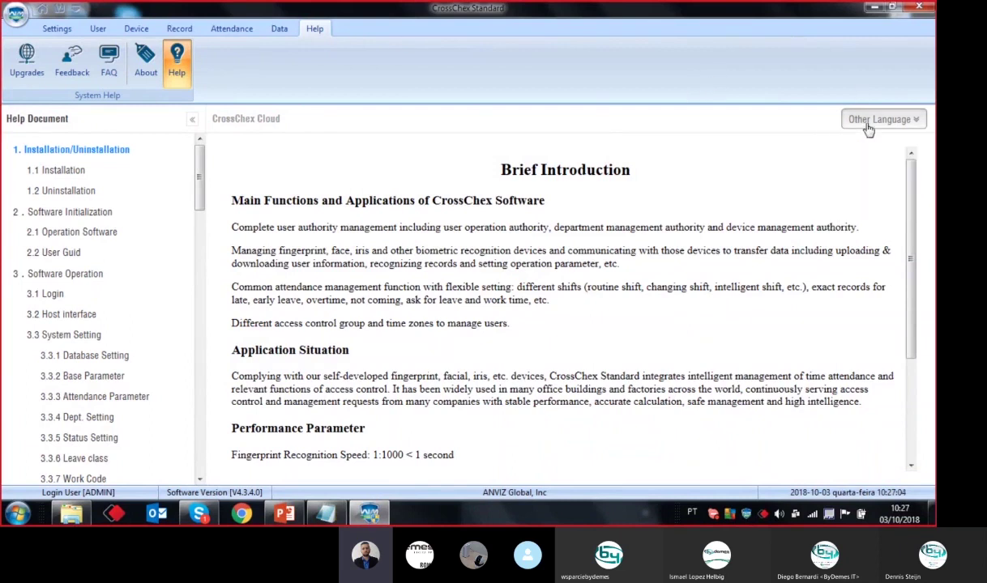
{"action": "left_click", "coordinate": [45, 24]}
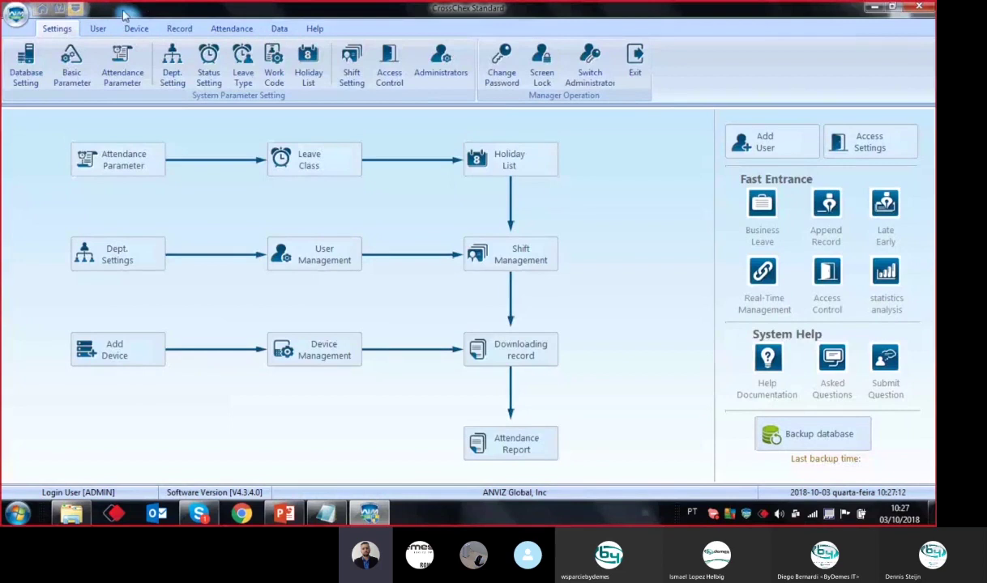
- Review the interface language list, keep English, and bring the Skype call forward
{"action": "left_click", "coordinate": [77, 10]}
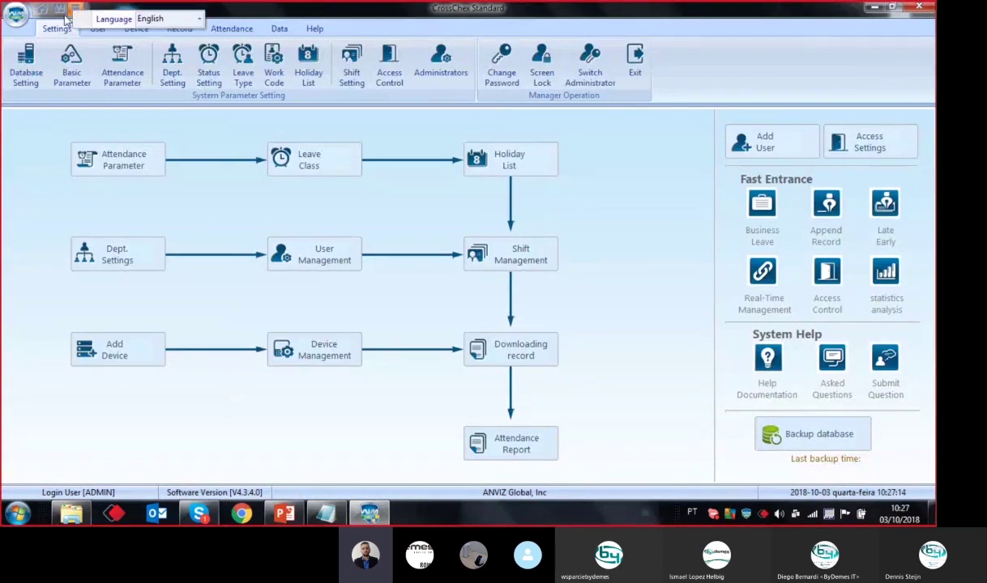
{"action": "left_click", "coordinate": [154, 20]}
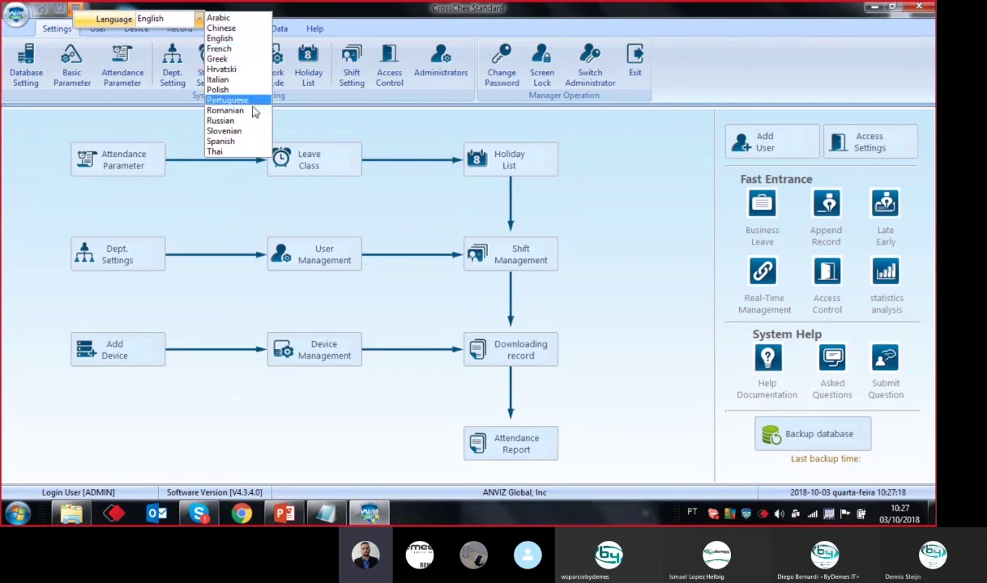
{"action": "left_click", "coordinate": [330, 12]}
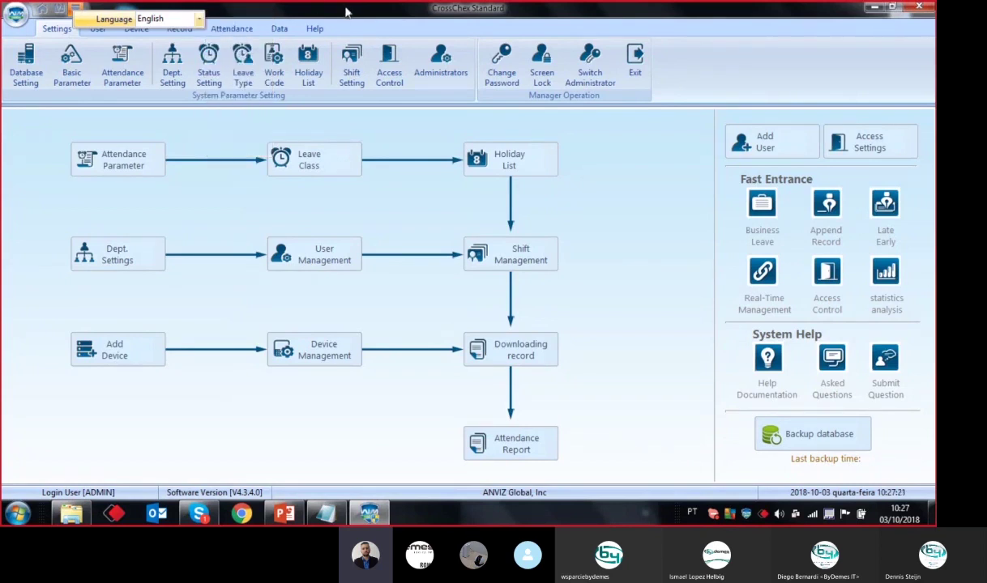
{"action": "left_click", "coordinate": [197, 515]}
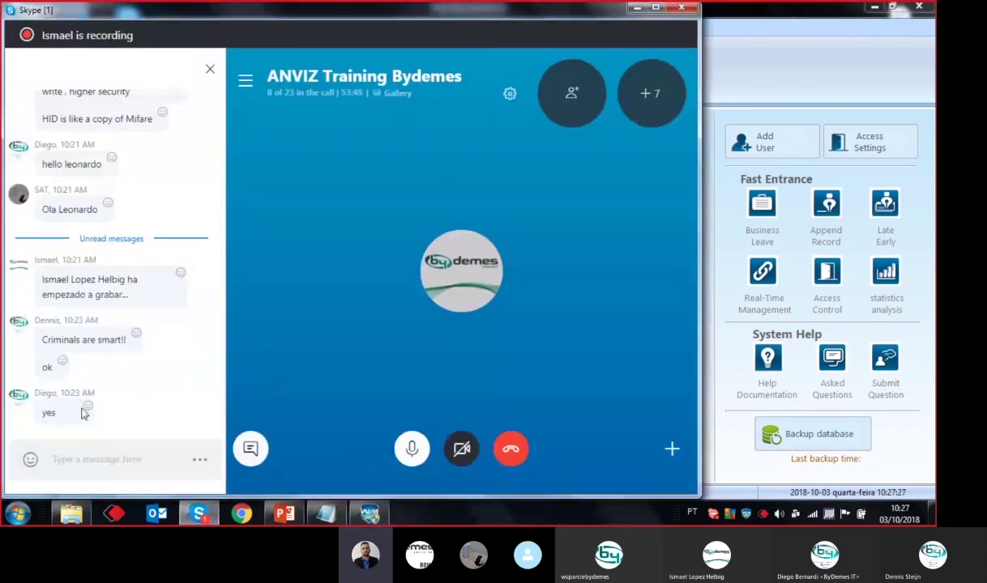
- Hide and reopen Skype's chat panel, then minimize the Skype call window
{"action": "left_click", "coordinate": [636, 10]}
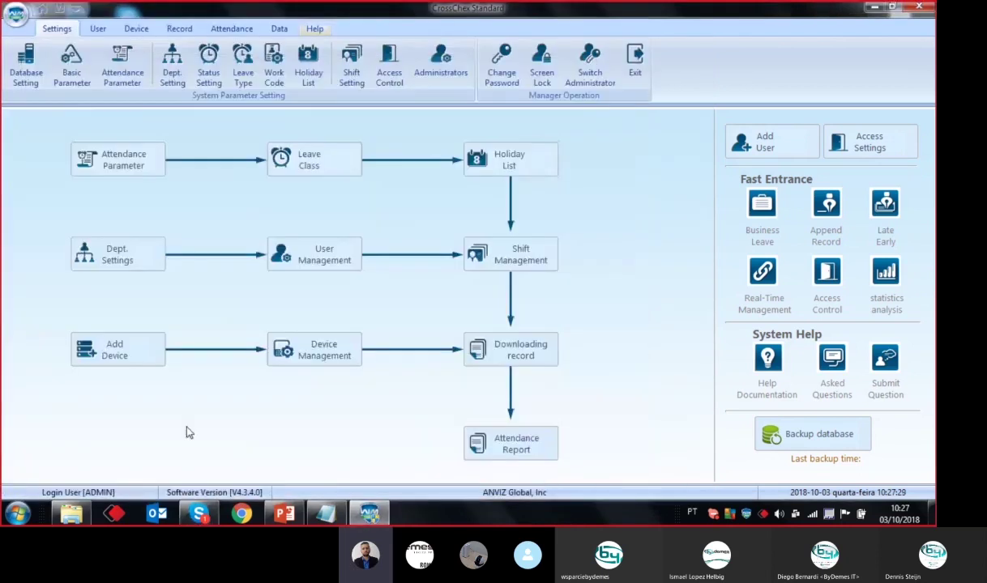
{"action": "left_click", "coordinate": [199, 513]}
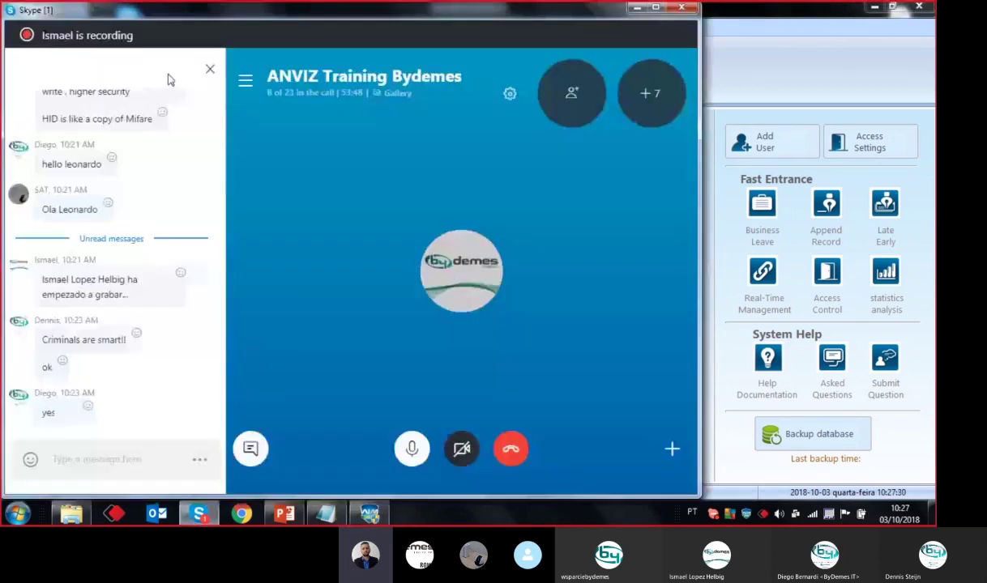
{"action": "left_click", "coordinate": [209, 70]}
{"action": "left_click", "coordinate": [29, 450]}
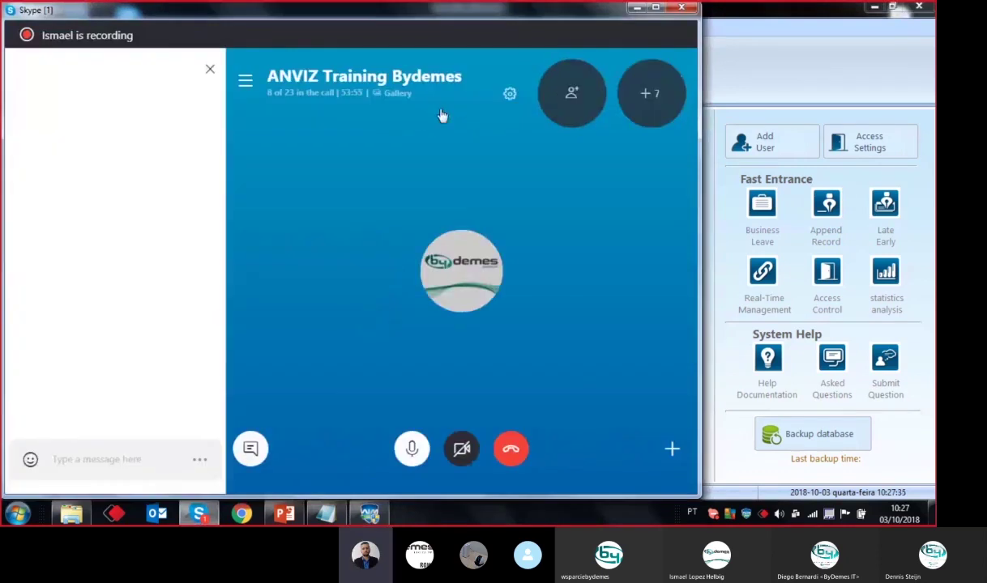
{"action": "left_click", "coordinate": [637, 7]}
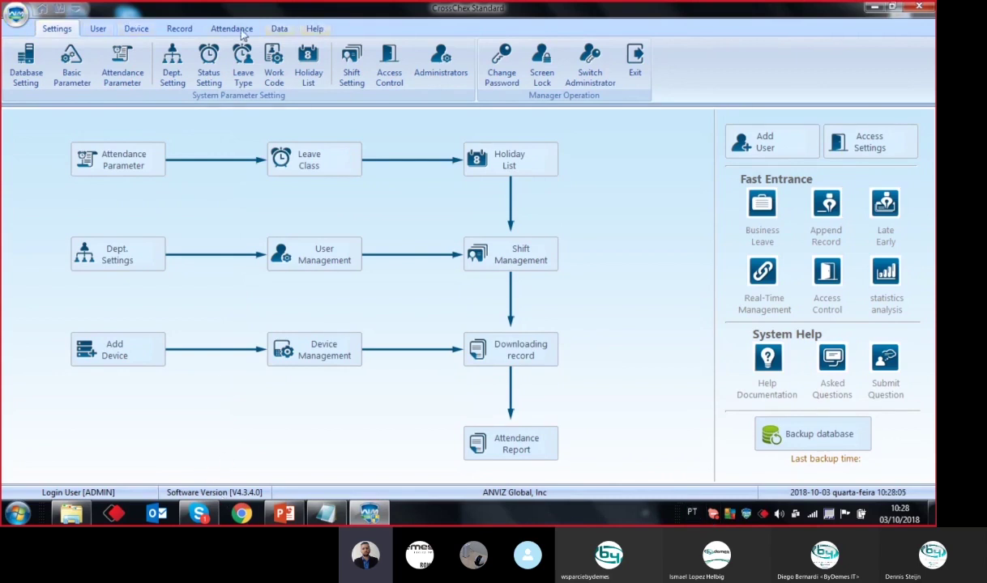
- View the User, Device, Record, Attendance and Data sections, then return to Settings
{"action": "left_click", "coordinate": [97, 30]}
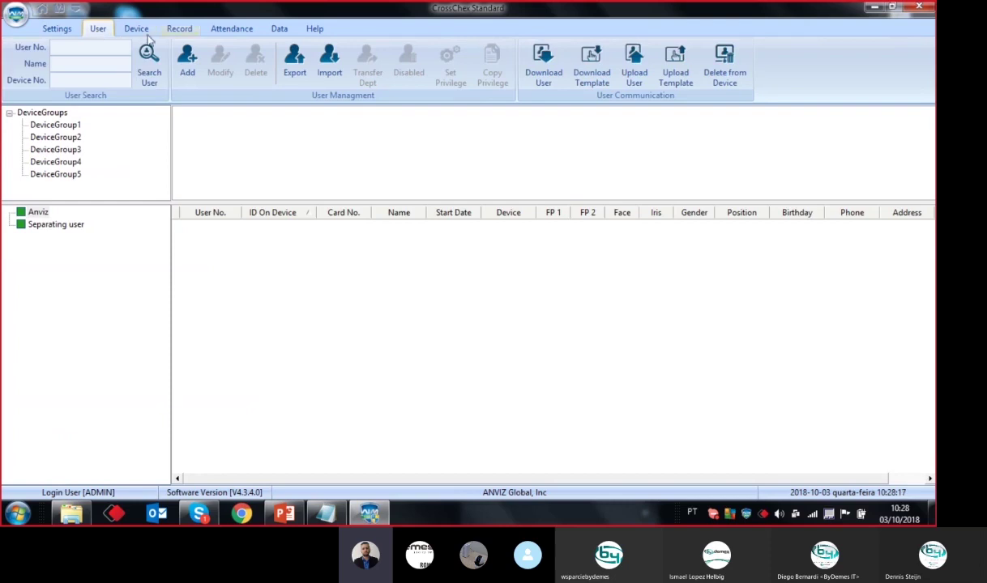
{"action": "left_click", "coordinate": [135, 31]}
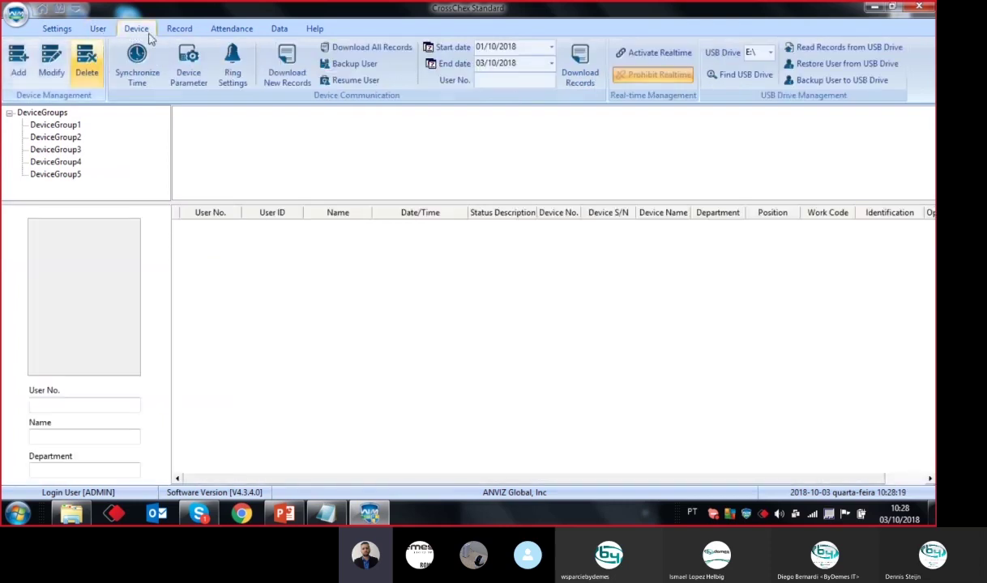
{"action": "left_click", "coordinate": [176, 30]}
{"action": "left_click", "coordinate": [230, 30]}
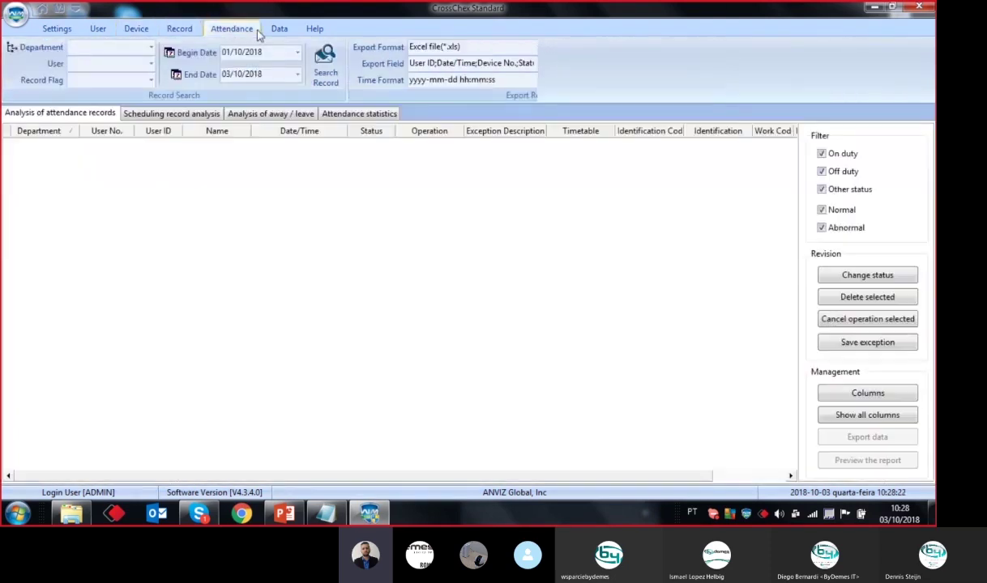
{"action": "left_click", "coordinate": [277, 29]}
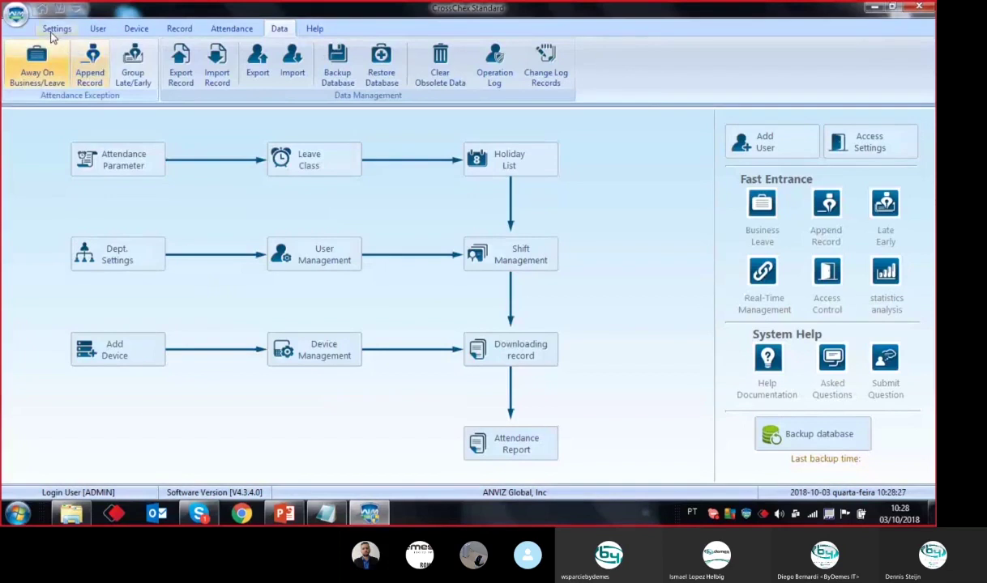
{"action": "left_click", "coordinate": [55, 29]}
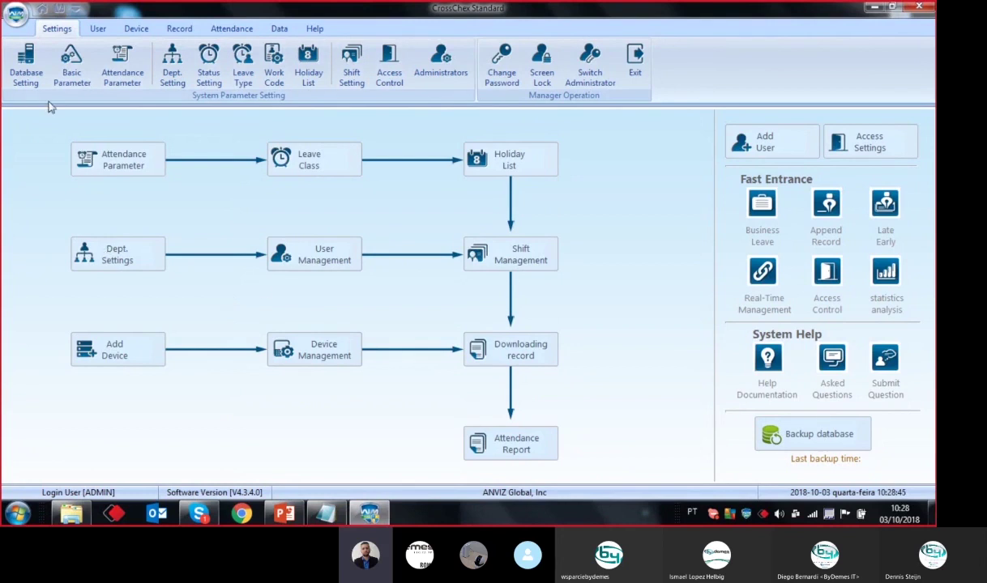
- Review the Access database path to CrossChex.mdb, select Sql Server, then view Basic Parameter
{"action": "left_click", "coordinate": [26, 71]}
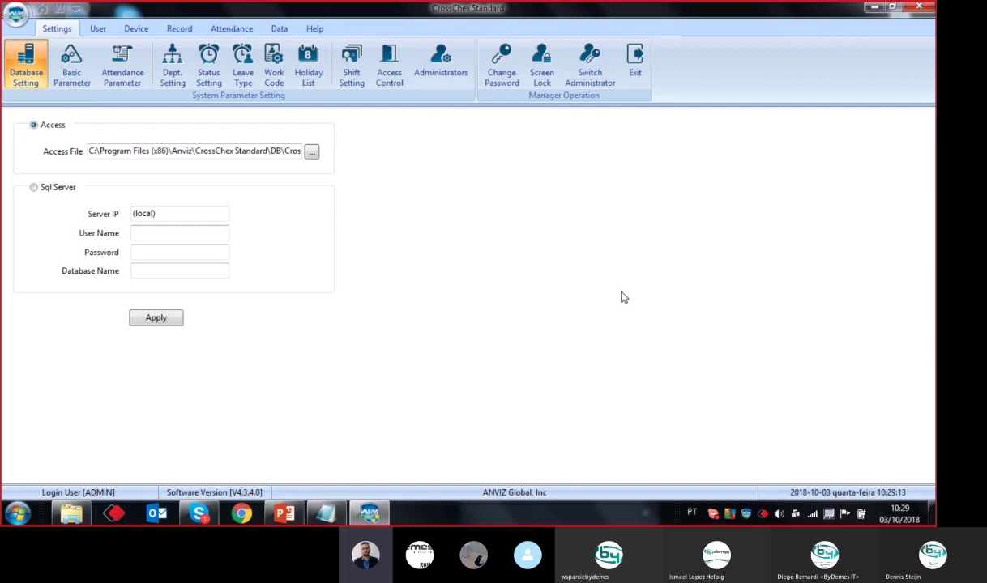
{"action": "left_click_drag", "start_coordinate": [92, 146], "coordinate": [590, 138]}
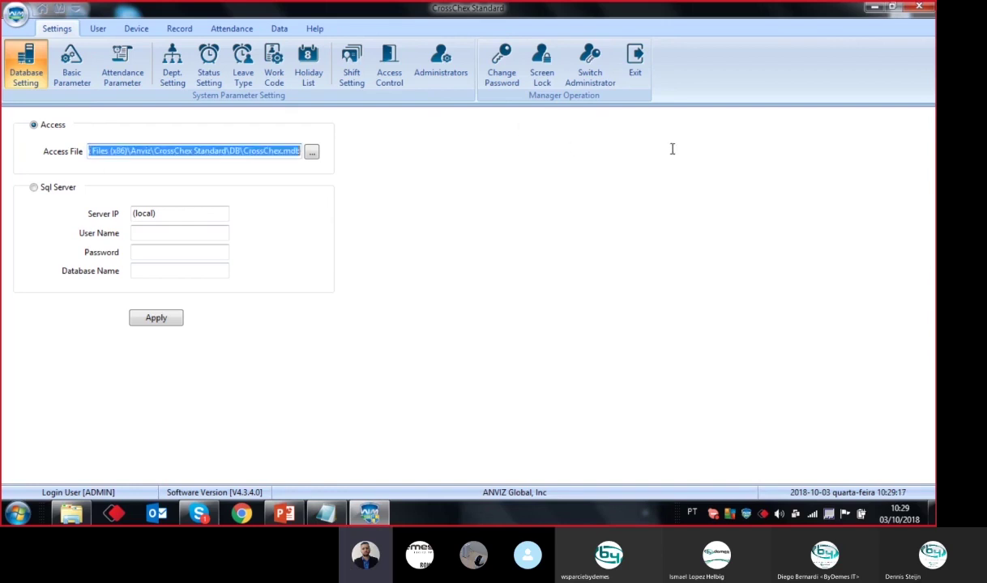
{"action": "left_click", "coordinate": [236, 153]}
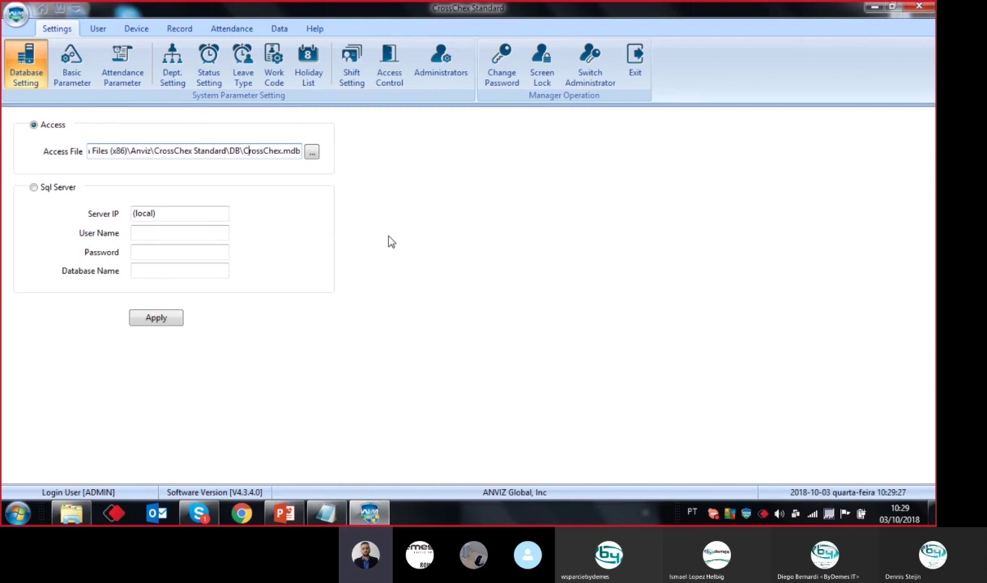
{"action": "left_click_drag", "start_coordinate": [120, 151], "coordinate": [490, 162]}
{"action": "left_click_drag", "start_coordinate": [269, 149], "coordinate": [295, 152]}
{"action": "double_click", "coordinate": [286, 154]}
{"action": "left_click", "coordinate": [33, 188]}
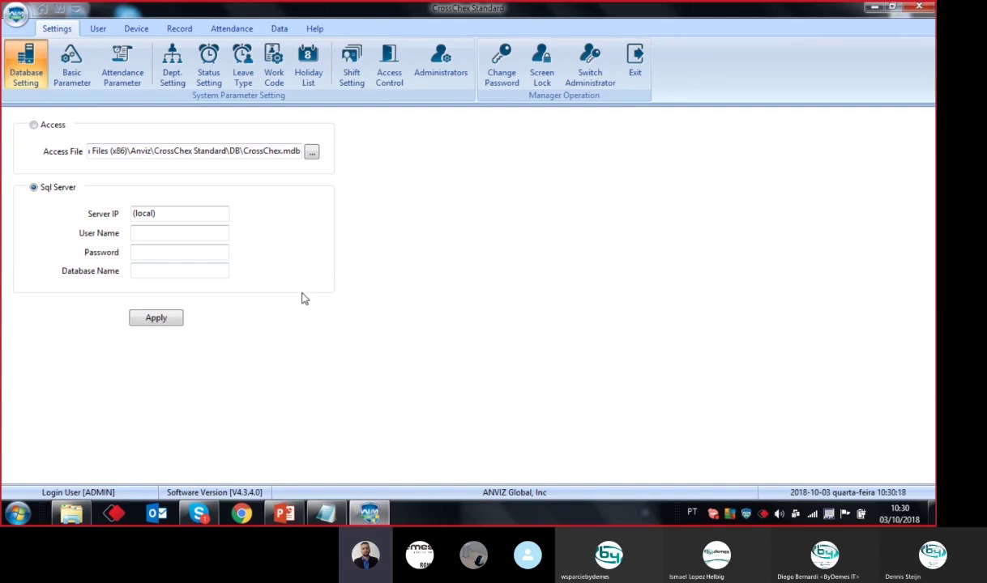
{"action": "left_click", "coordinate": [72, 72]}
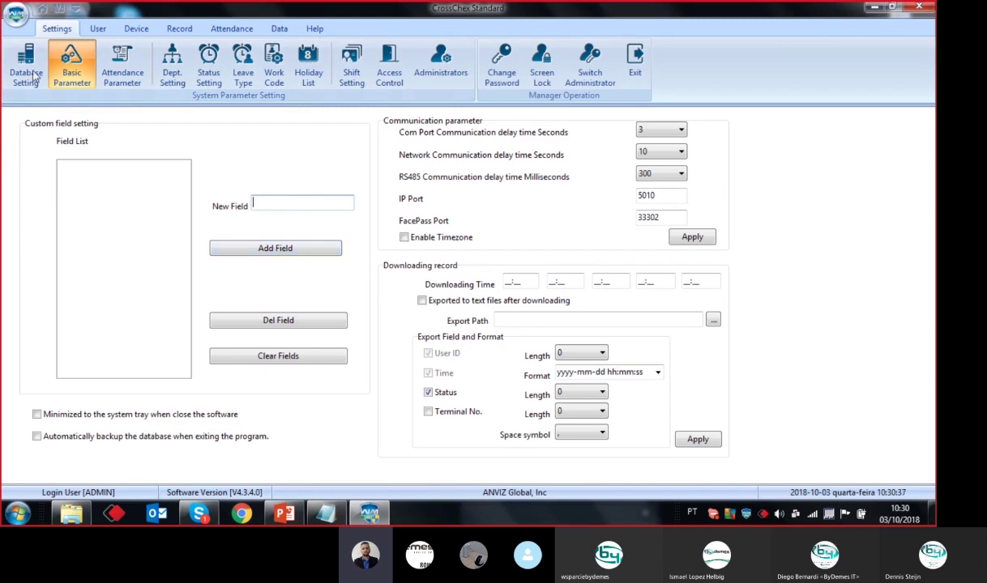
- Add a user named 'test', save and confirm, view Custom Fields, then cancel the dialog
{"action": "left_click", "coordinate": [97, 30]}
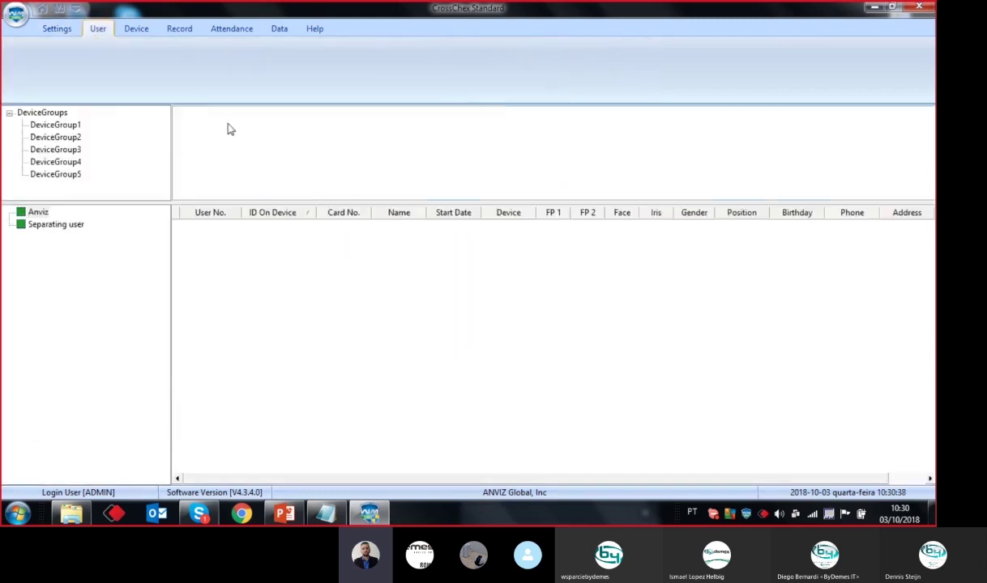
{"action": "left_click", "coordinate": [187, 64]}
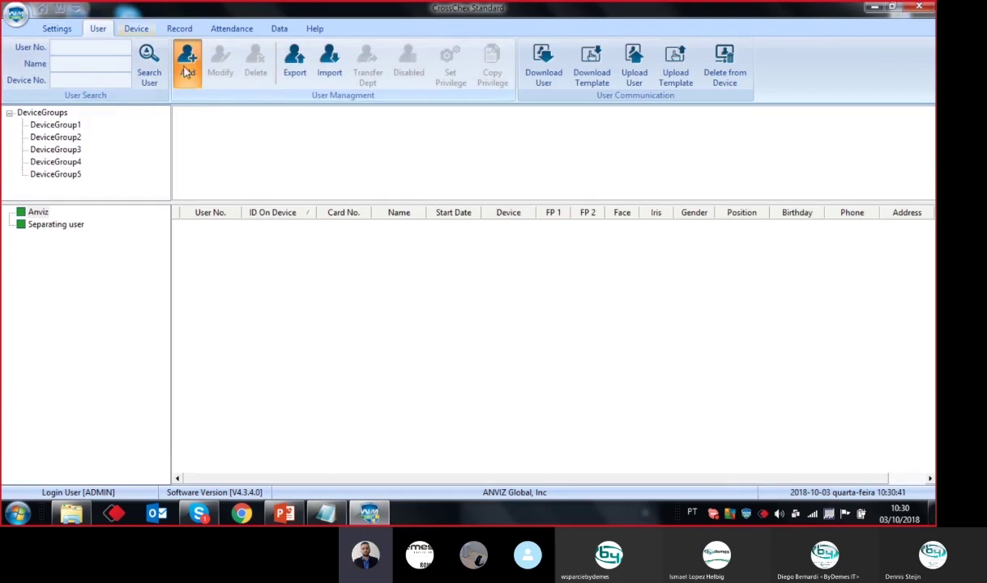
{"action": "left_click", "coordinate": [398, 193]}
{"action": "type", "text": "test"}
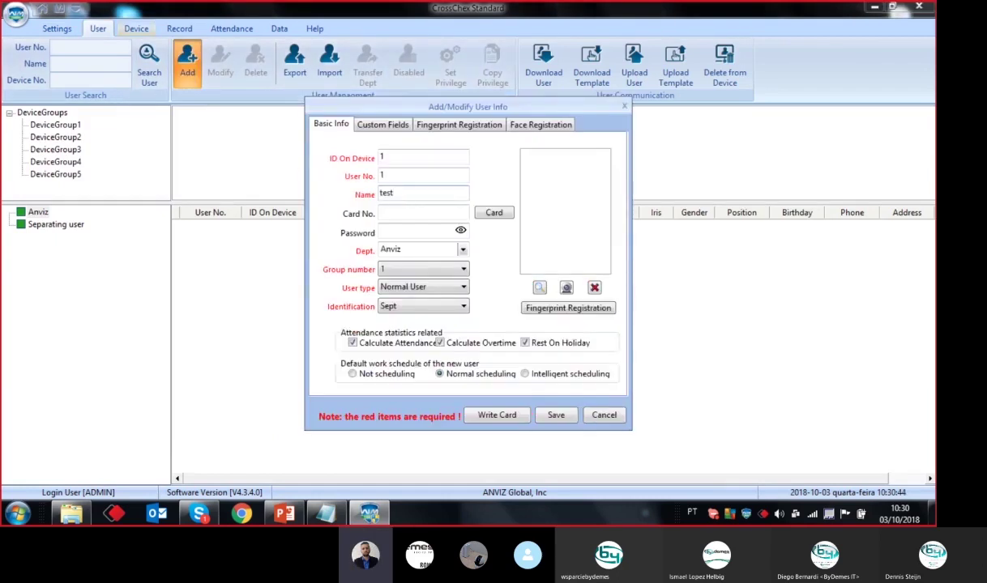
{"action": "left_click", "coordinate": [542, 415]}
{"action": "left_click", "coordinate": [508, 279]}
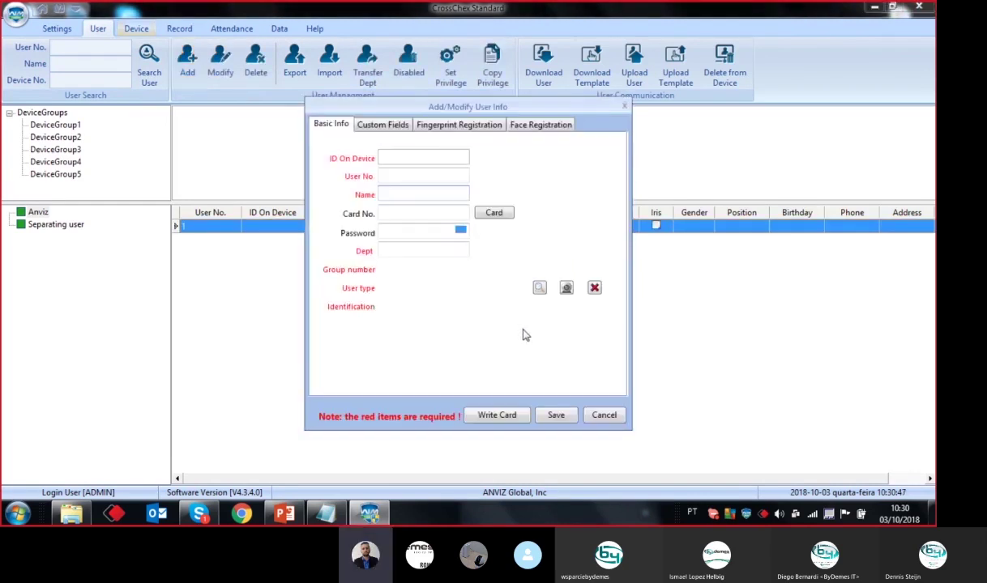
{"action": "left_click", "coordinate": [366, 124]}
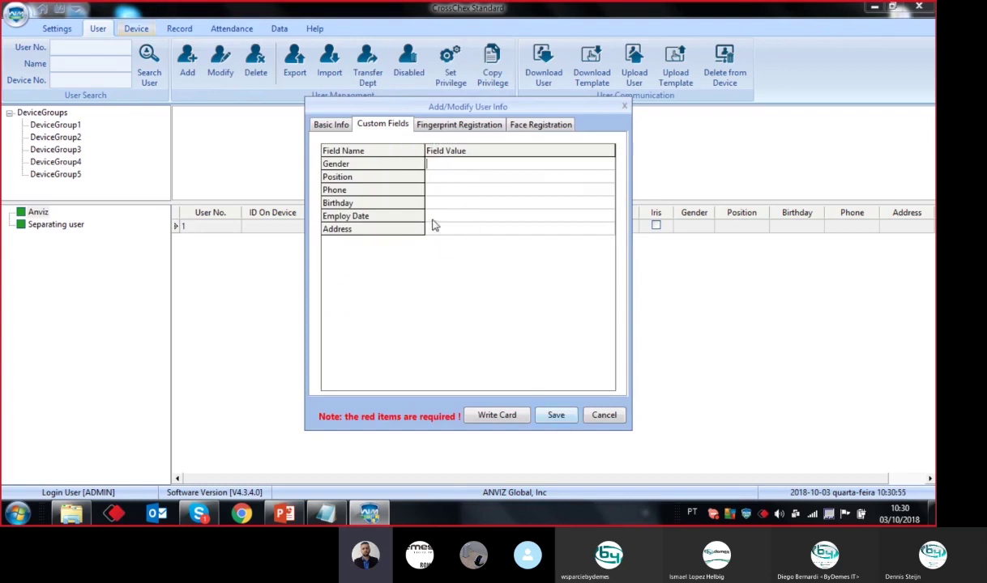
{"action": "left_click", "coordinate": [604, 415]}
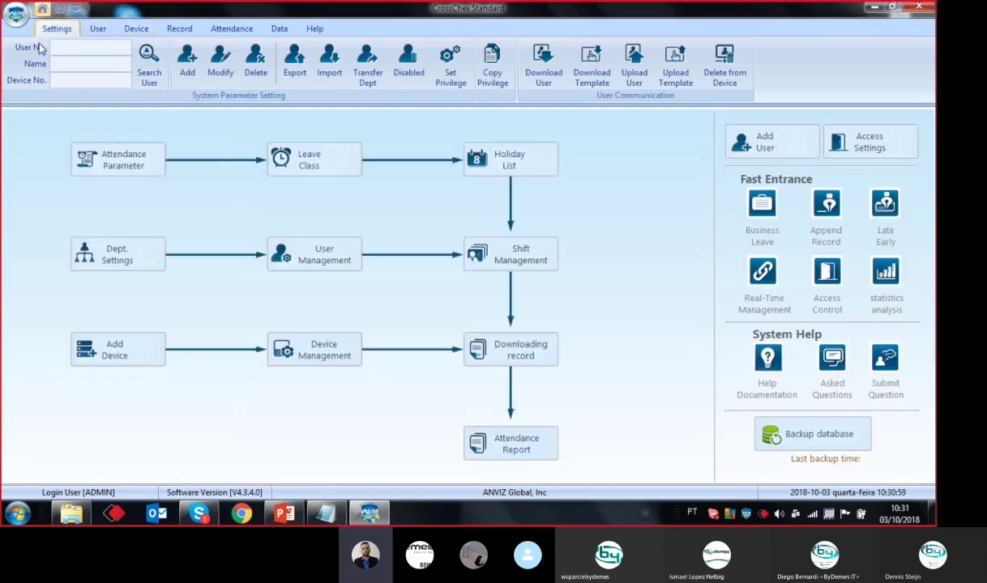
- Add a 'Car Plate' custom field in Basic Parameter
{"action": "left_click", "coordinate": [71, 65]}
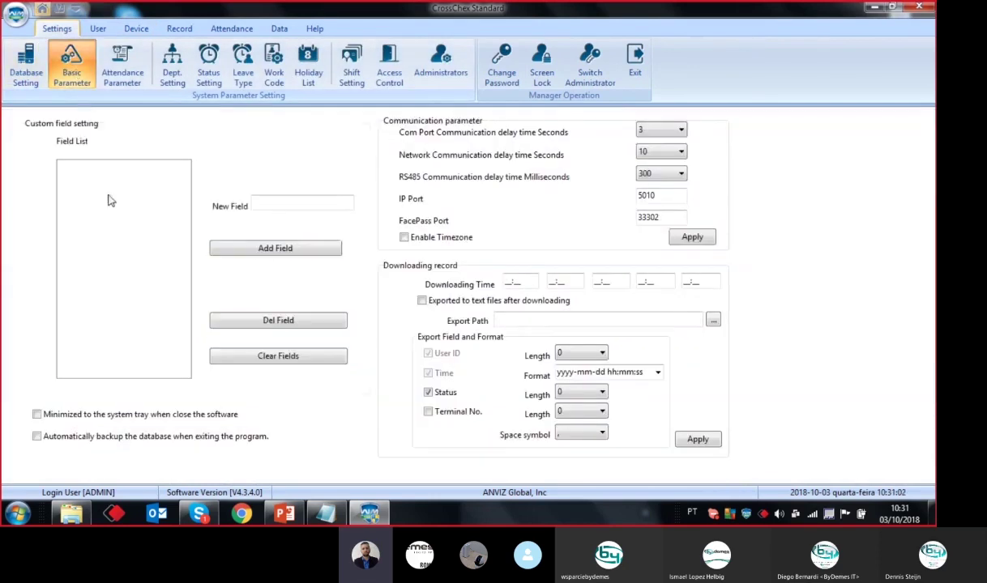
{"action": "left_click", "coordinate": [288, 202]}
{"action": "type", "text": "Car Plate"}
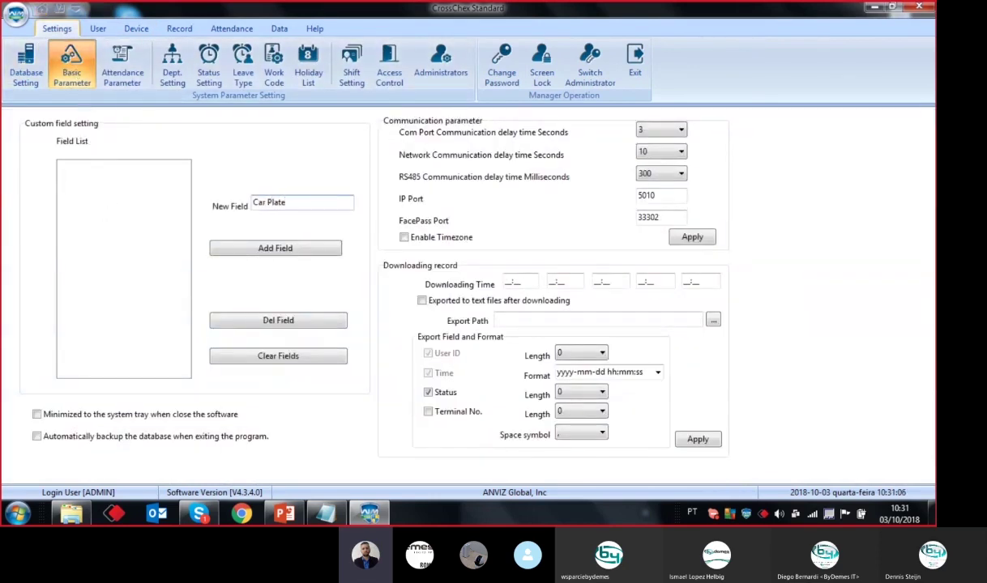
{"action": "left_click", "coordinate": [314, 253]}
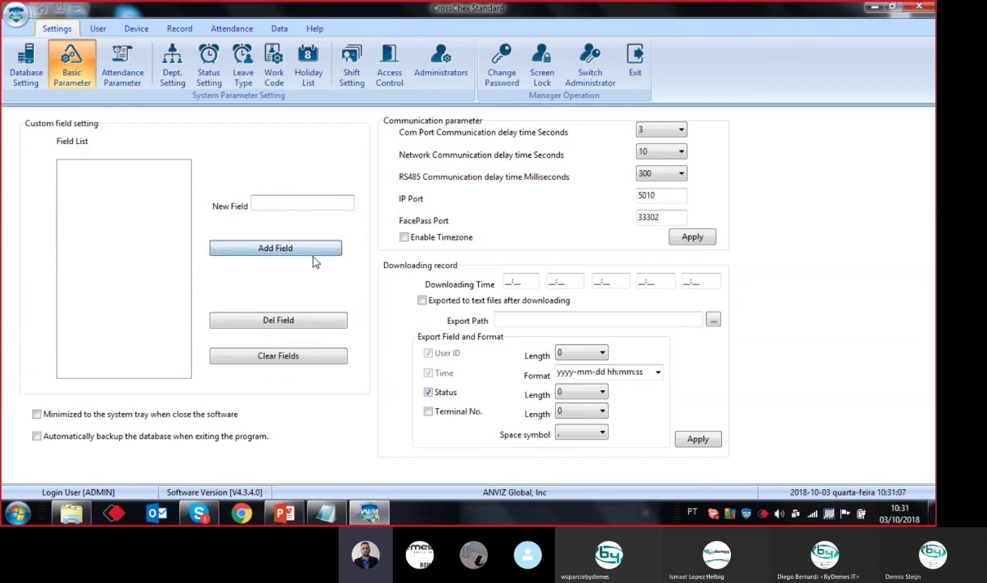
- Give user test the Car Plate value 'asdasdasdasd' and save
{"action": "left_click", "coordinate": [98, 29]}
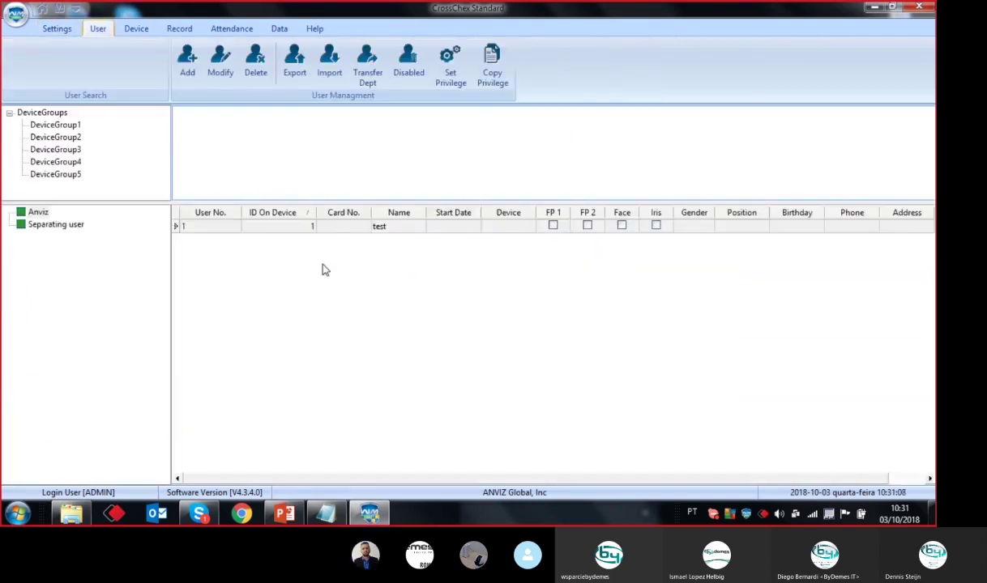
{"action": "left_click", "coordinate": [304, 230]}
{"action": "double_click", "coordinate": [306, 229]}
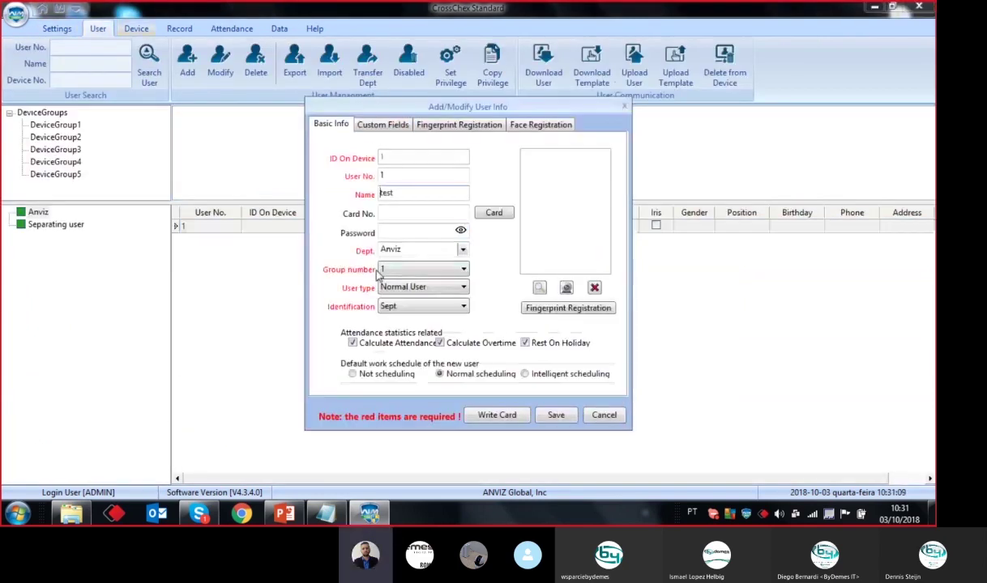
{"action": "left_click", "coordinate": [377, 127]}
{"action": "left_click", "coordinate": [466, 242]}
{"action": "type", "text": "asdasdasdasd"}
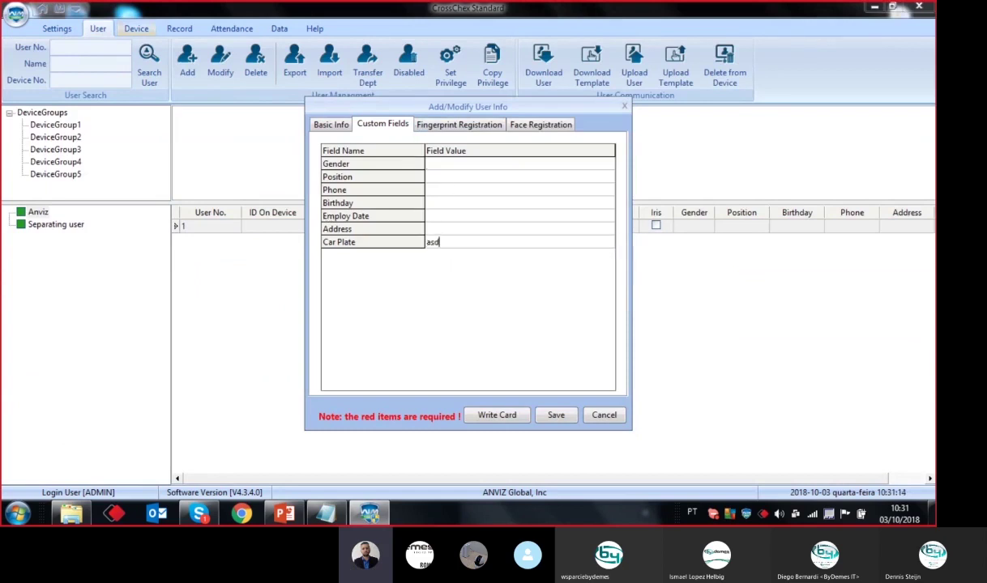
{"action": "left_click", "coordinate": [559, 415]}
{"action": "left_click", "coordinate": [603, 415]}
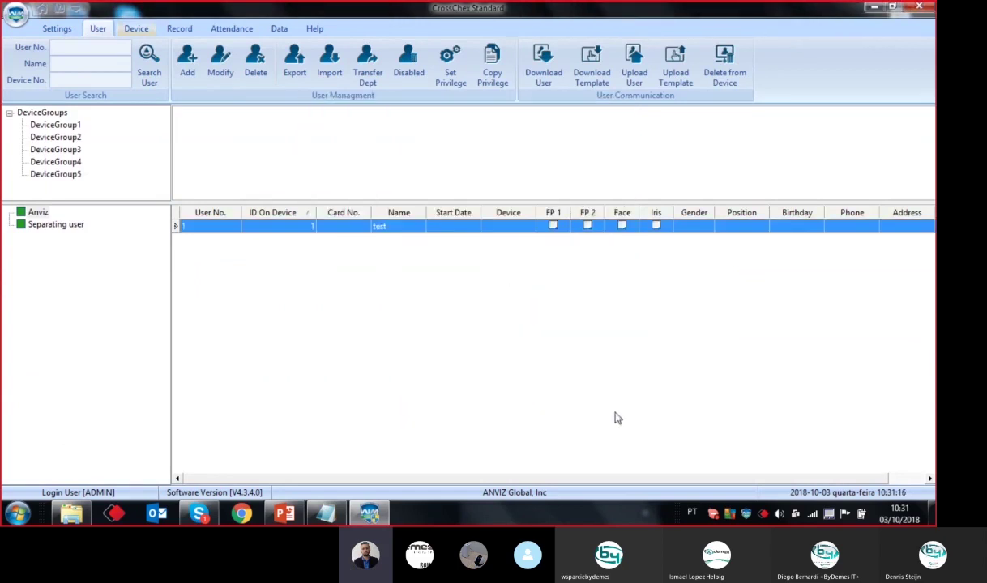
- Reopen user test's custom fields to check the saved Car Plate value, then close
{"action": "double_click", "coordinate": [324, 226]}
{"action": "left_click", "coordinate": [385, 127]}
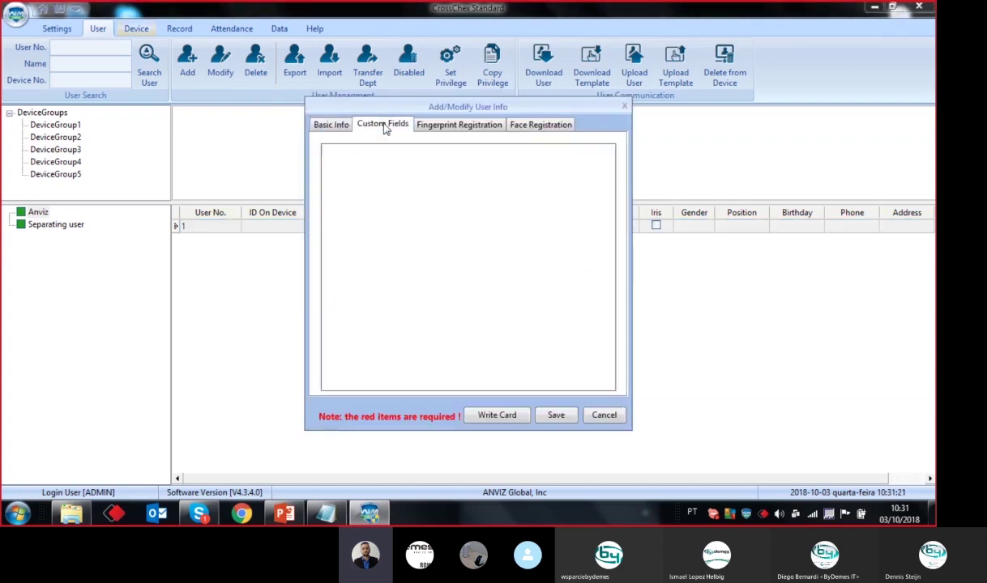
{"action": "left_click", "coordinate": [512, 233]}
{"action": "left_click", "coordinate": [513, 242]}
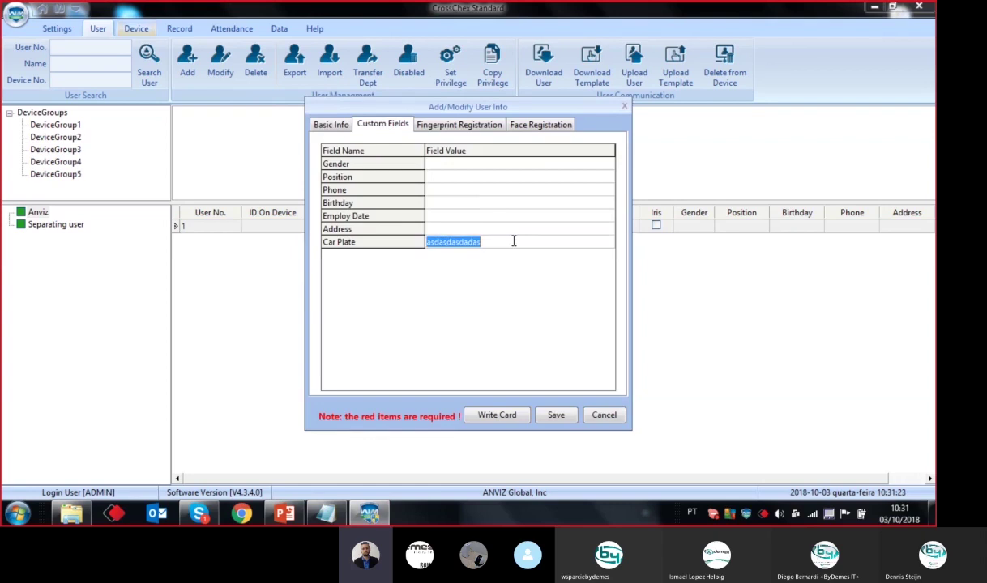
{"action": "left_click", "coordinate": [513, 229]}
{"action": "left_click", "coordinate": [533, 243]}
{"action": "left_click", "coordinate": [534, 246]}
{"action": "left_click", "coordinate": [606, 417]}
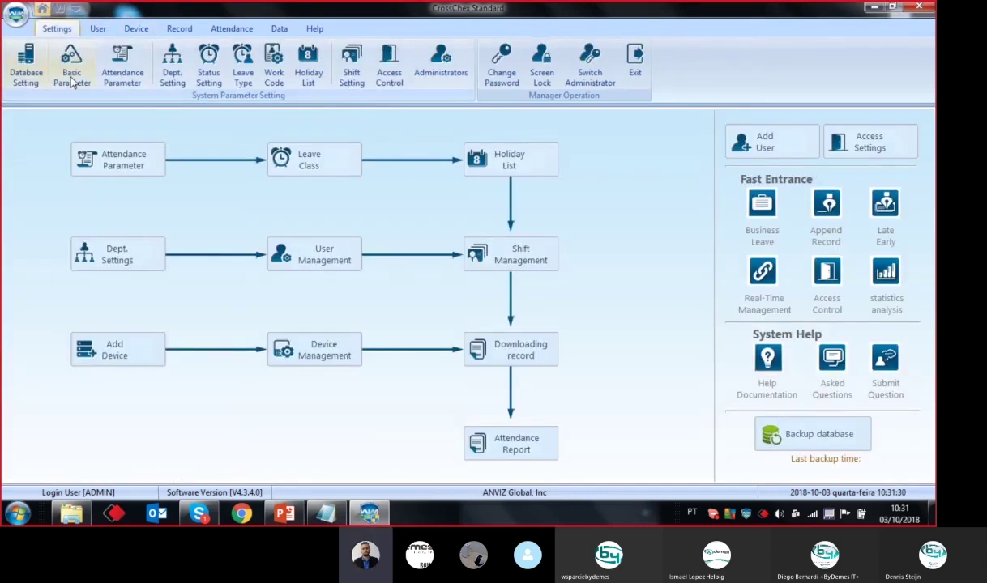
- Open Basic Parameter settings and put the cursor in the first Downloading Time box
{"action": "left_click", "coordinate": [72, 78]}
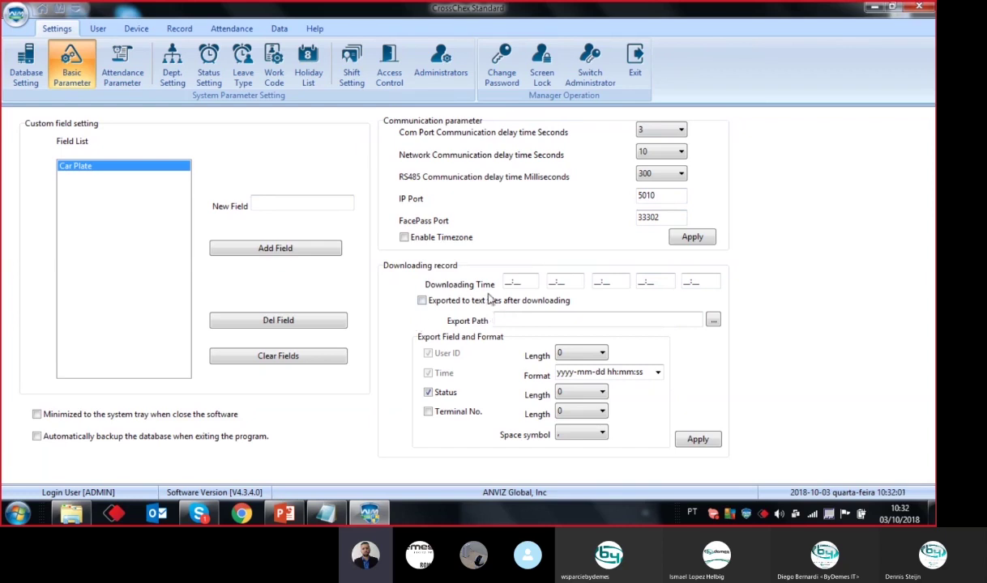
{"action": "left_click", "coordinate": [508, 281]}
{"action": "left_click_drag", "start_coordinate": [497, 281], "coordinate": [488, 285]}
{"action": "left_click", "coordinate": [517, 281]}
{"action": "left_click", "coordinate": [506, 281]}
- Enter 08:00 in the first Downloading Time slot
{"action": "key", "text": "Tab"}
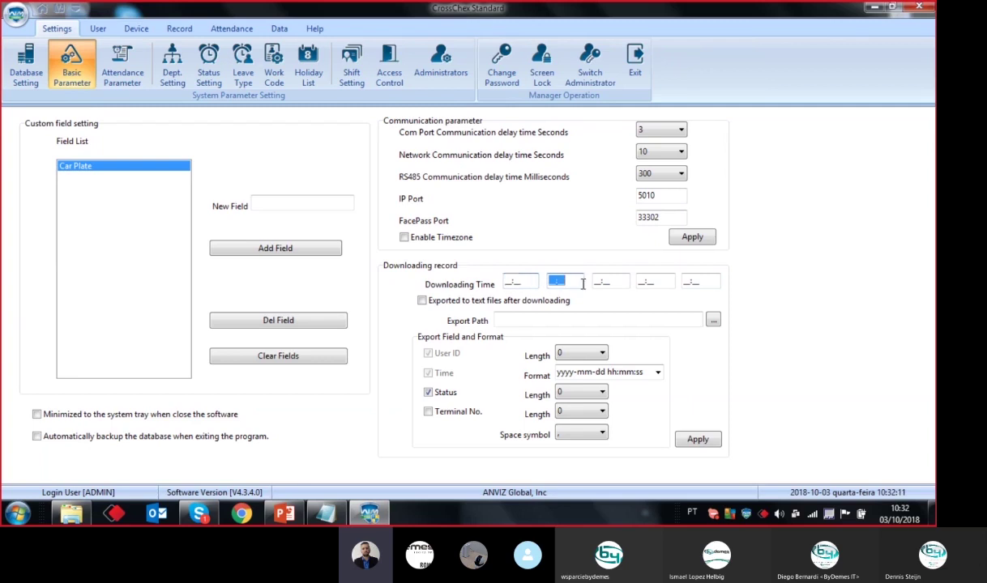
{"action": "left_click", "coordinate": [596, 282]}
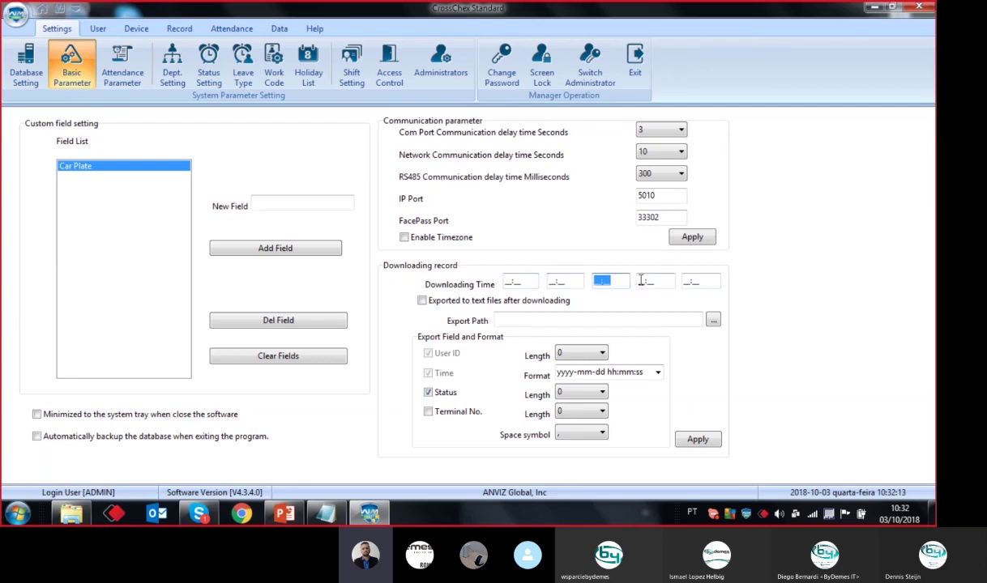
{"action": "left_click", "coordinate": [646, 281]}
{"action": "left_click", "coordinate": [701, 281]}
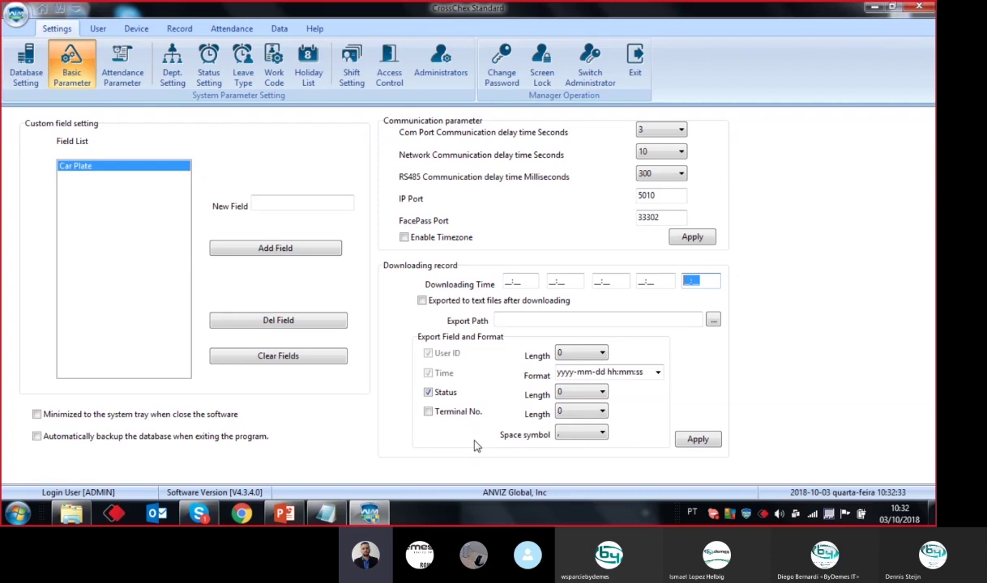
{"action": "left_click", "coordinate": [531, 282]}
{"action": "type", "text": "0800"}
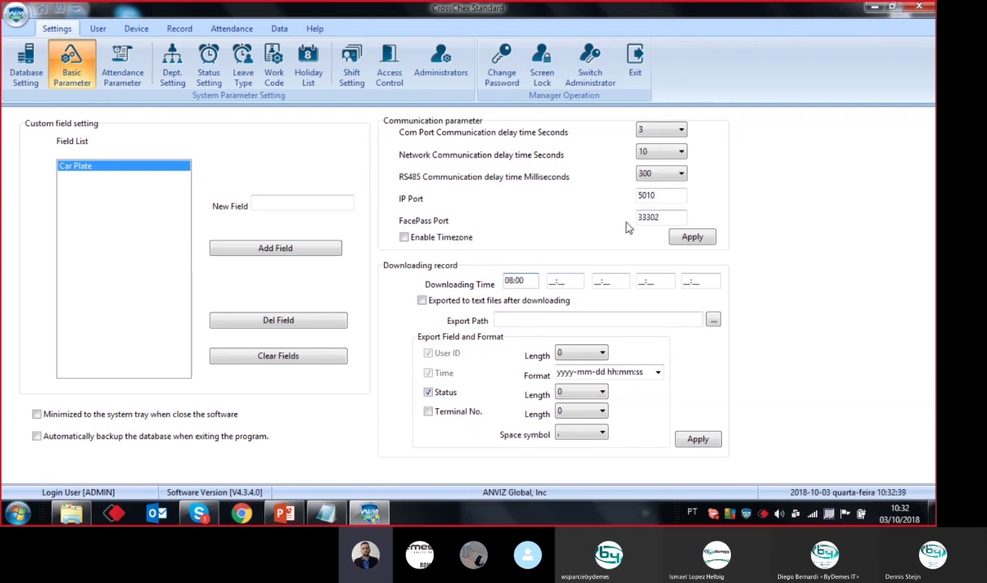
- Enter 18:00 and 23:00 in the second and third Downloading Time slots
{"action": "left_click", "coordinate": [560, 279]}
{"action": "type", "text": "18:00"}
{"action": "key", "text": "Tab"}
{"action": "key", "text": "shift+Tab"}
{"action": "left_click", "coordinate": [568, 280]}
{"action": "left_click", "coordinate": [597, 281]}
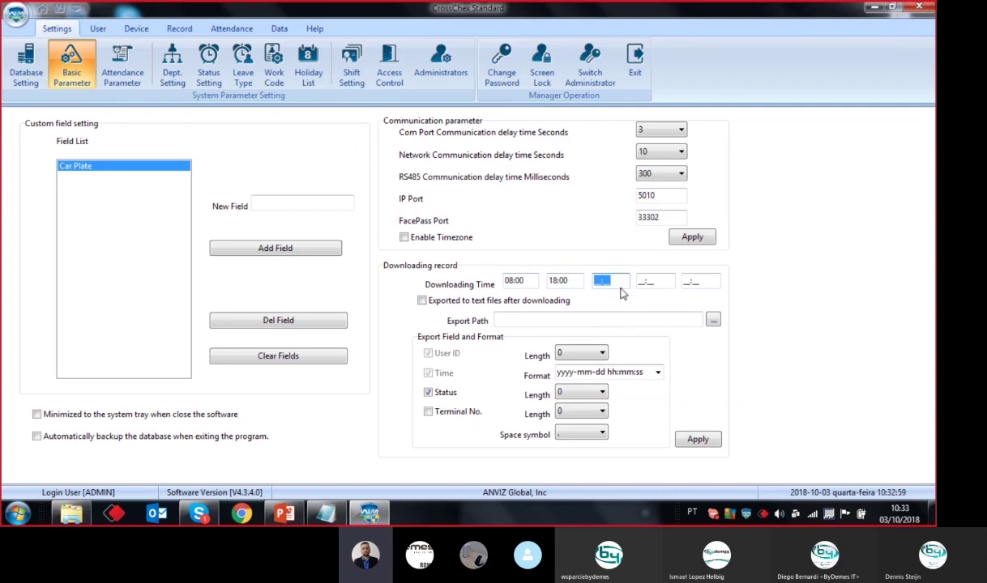
{"action": "type", "text": "2300"}
{"action": "key", "text": "Tab"}
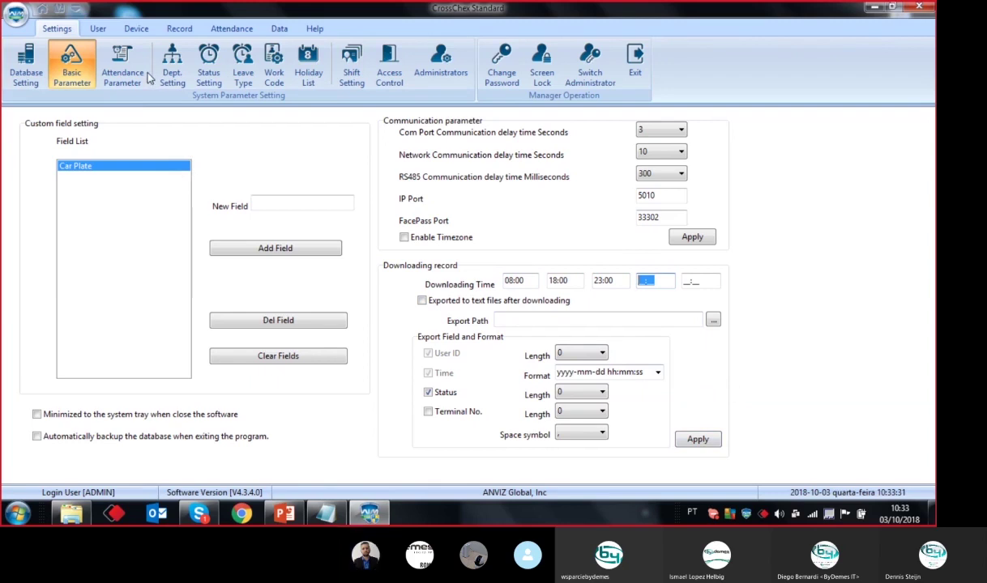
- Open Attendance Parameter and switch two-day shifts to 'Count as the 2nd day', then back to the 1st day
{"action": "left_click", "coordinate": [123, 68]}
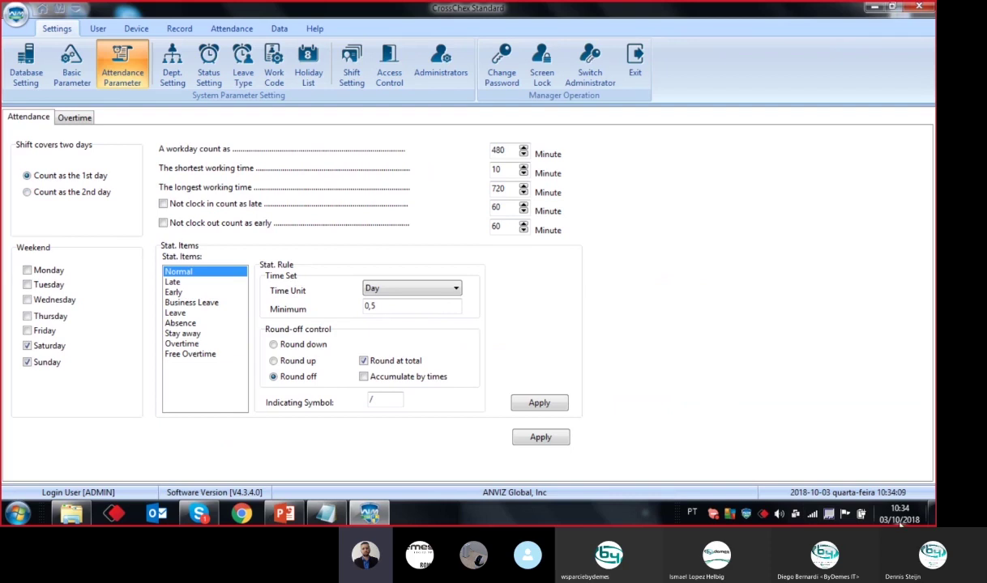
{"action": "mouse_move", "coordinate": [899, 523]}
{"action": "left_click", "coordinate": [91, 197]}
{"action": "mouse_move", "coordinate": [892, 519]}
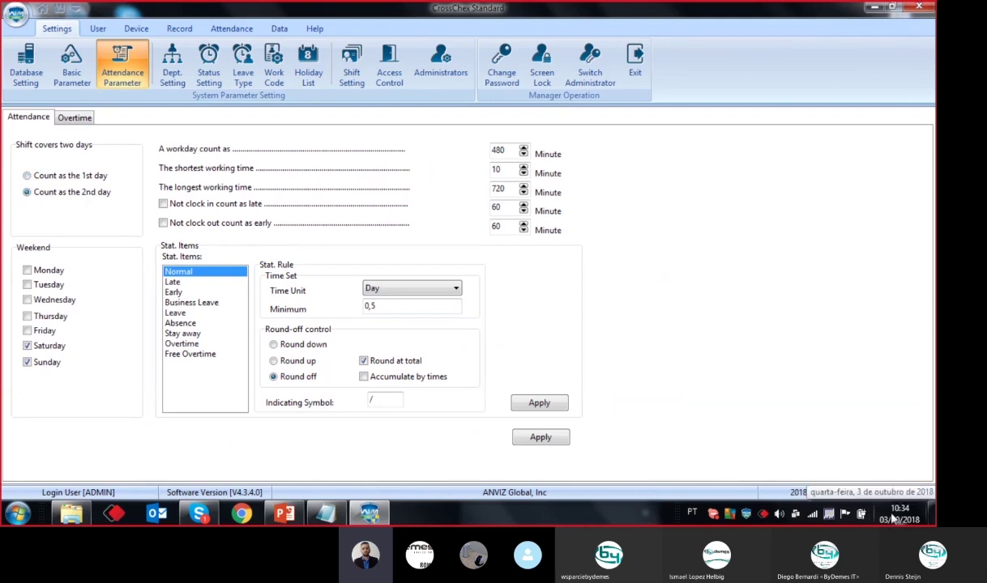
{"action": "left_click", "coordinate": [92, 180]}
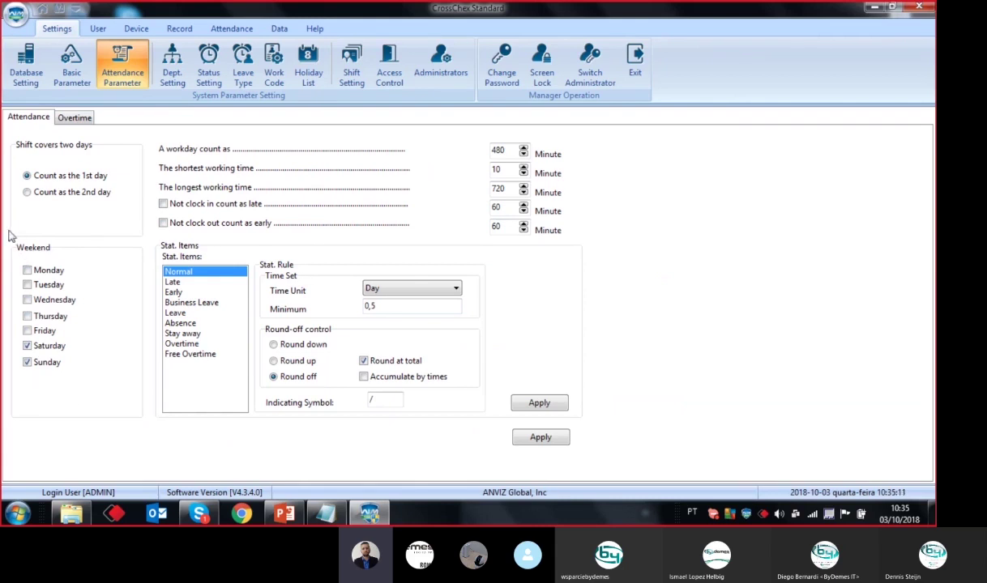
{"action": "left_click", "coordinate": [27, 346]}
{"action": "left_click", "coordinate": [27, 346]}
{"action": "left_click", "coordinate": [27, 346]}
{"action": "left_click", "coordinate": [28, 347]}
{"action": "left_click", "coordinate": [49, 346]}
{"action": "left_click", "coordinate": [46, 346]}
{"action": "left_click", "coordinate": [516, 150]}
- Convert the 480-minute workday to hours in Calculator: 480/60 = 8
{"action": "left_click_drag", "start_coordinate": [517, 151], "coordinate": [497, 158]}
{"action": "left_click", "coordinate": [509, 154]}
{"action": "left_click", "coordinate": [18, 513]}
{"action": "left_click", "coordinate": [58, 228]}
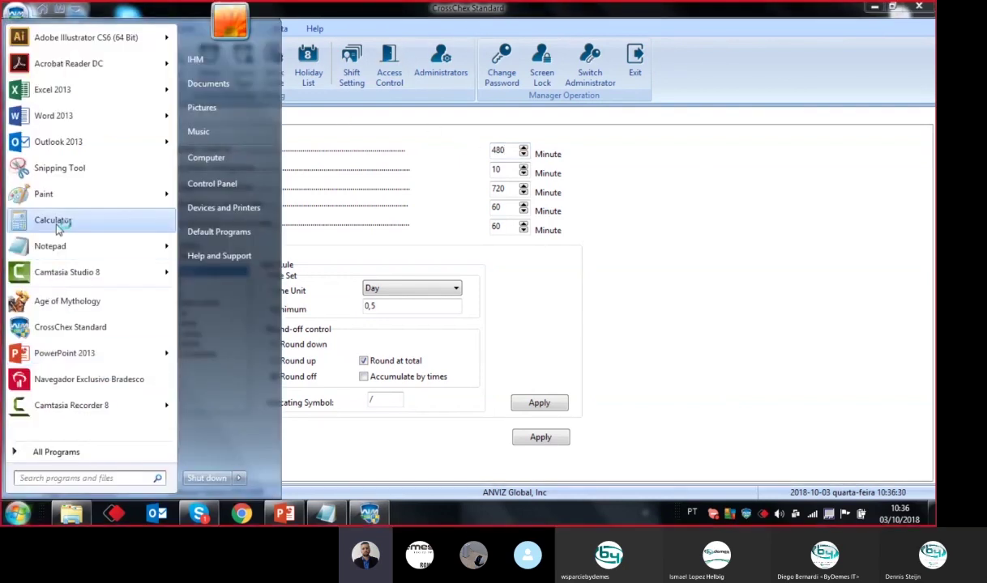
{"action": "type", "text": "4"}
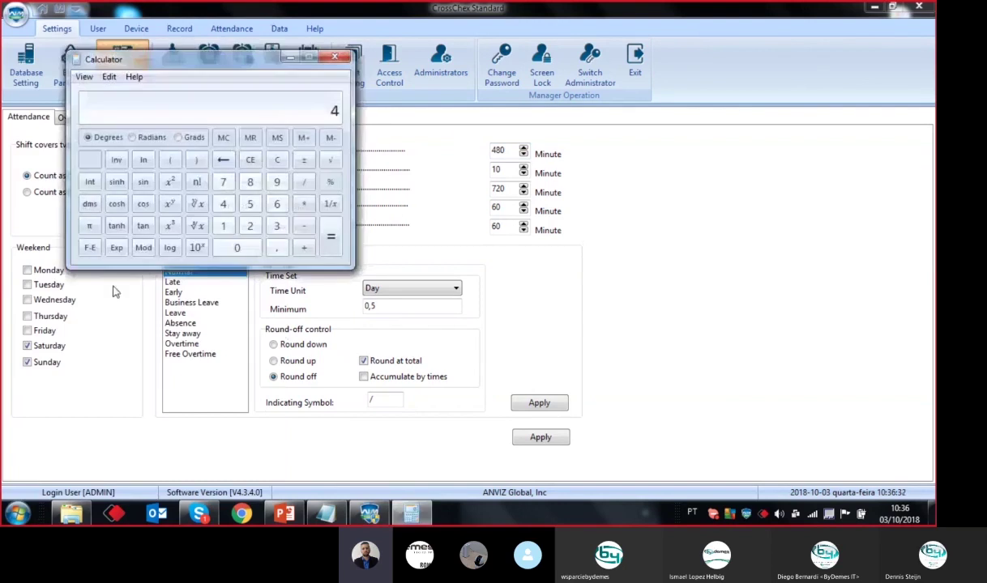
{"action": "type", "text": "80/60"}
{"action": "key", "text": "Return"}
- Move Calculator aside and review the shortest (10) and longest (720) working time values
{"action": "left_click_drag", "start_coordinate": [222, 61], "coordinate": [299, 103]}
{"action": "left_click_drag", "start_coordinate": [454, 172], "coordinate": [751, 229]}
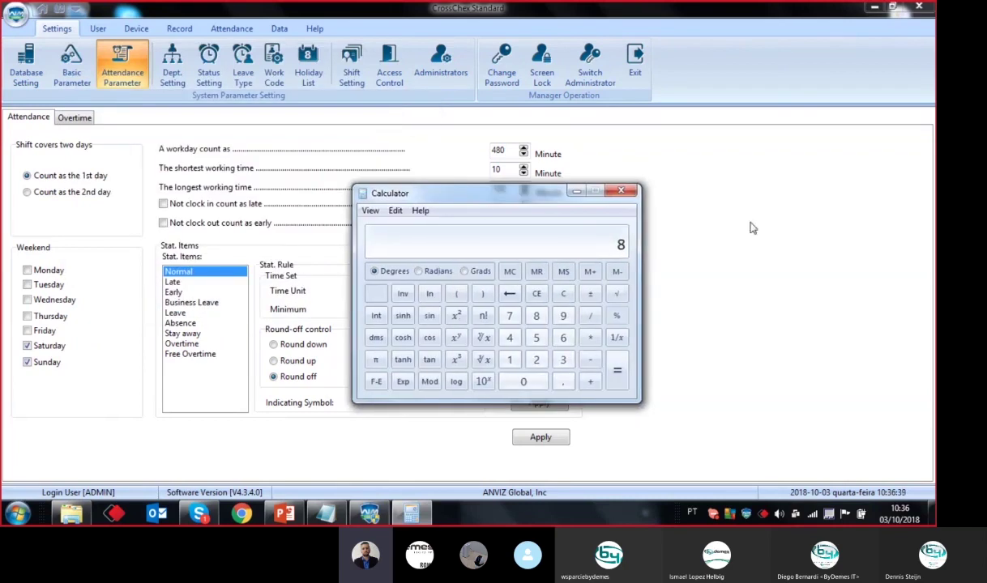
{"action": "left_click", "coordinate": [714, 231]}
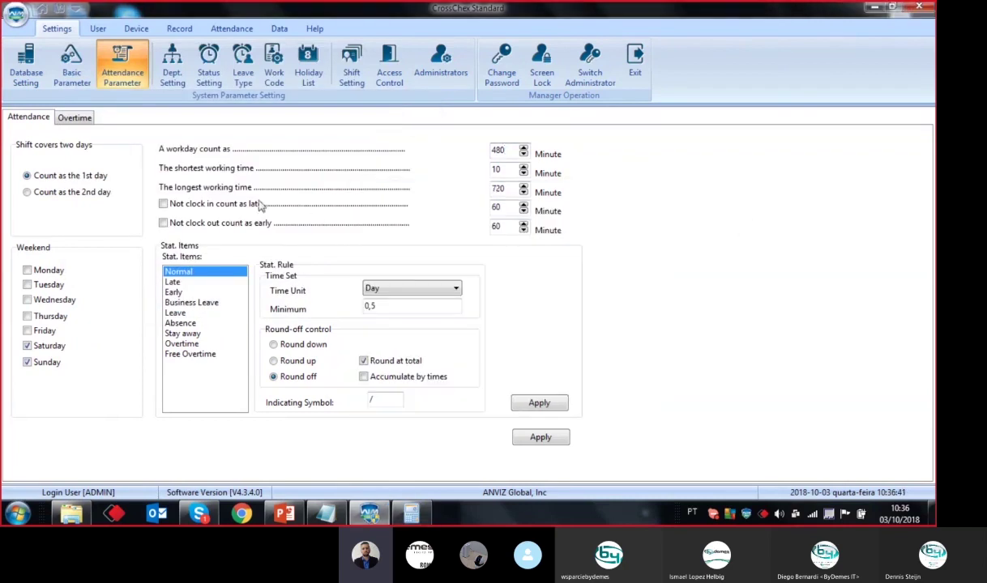
{"action": "double_click", "coordinate": [495, 171]}
{"action": "key", "text": "Tab"}
{"action": "left_click", "coordinate": [502, 190]}
{"action": "left_click", "coordinate": [513, 190]}
- Compute 15 × 60 = 900 in Calculator
{"action": "left_click", "coordinate": [423, 523]}
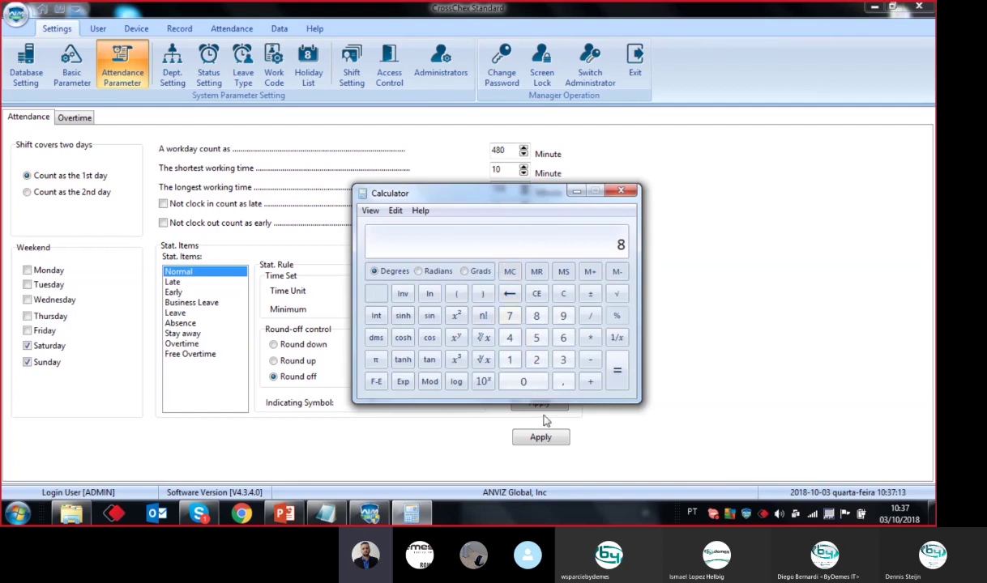
{"action": "type", "text": "15*"}
{"action": "type", "text": "60"}
{"action": "key", "text": "Return"}
- Reposition the Calculator window and bring the CrossChex attendance settings back to the front
{"action": "left_click_drag", "start_coordinate": [543, 200], "coordinate": [494, 212]}
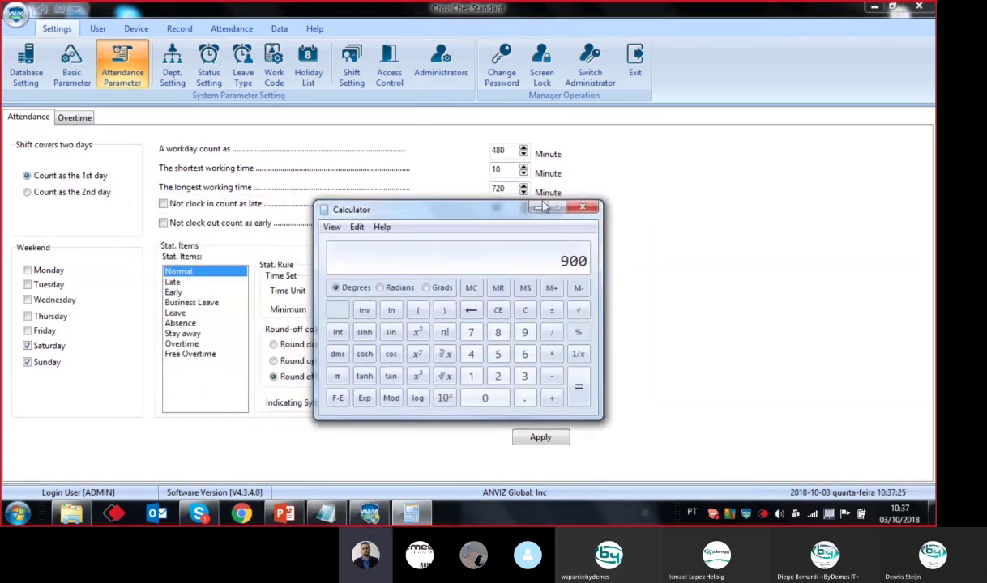
{"action": "left_click_drag", "start_coordinate": [503, 214], "coordinate": [722, 180]}
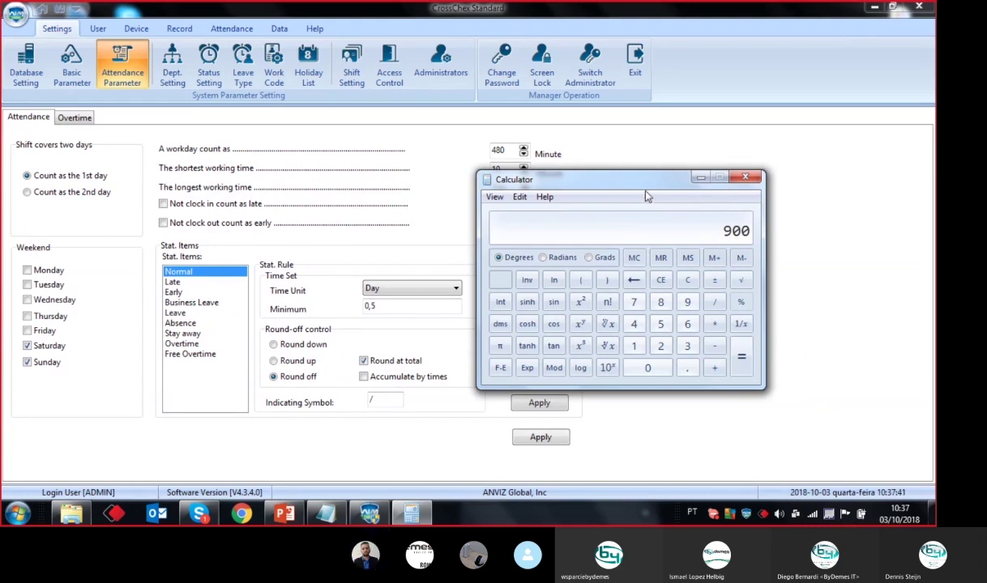
{"action": "left_click_drag", "start_coordinate": [518, 182], "coordinate": [385, 214]}
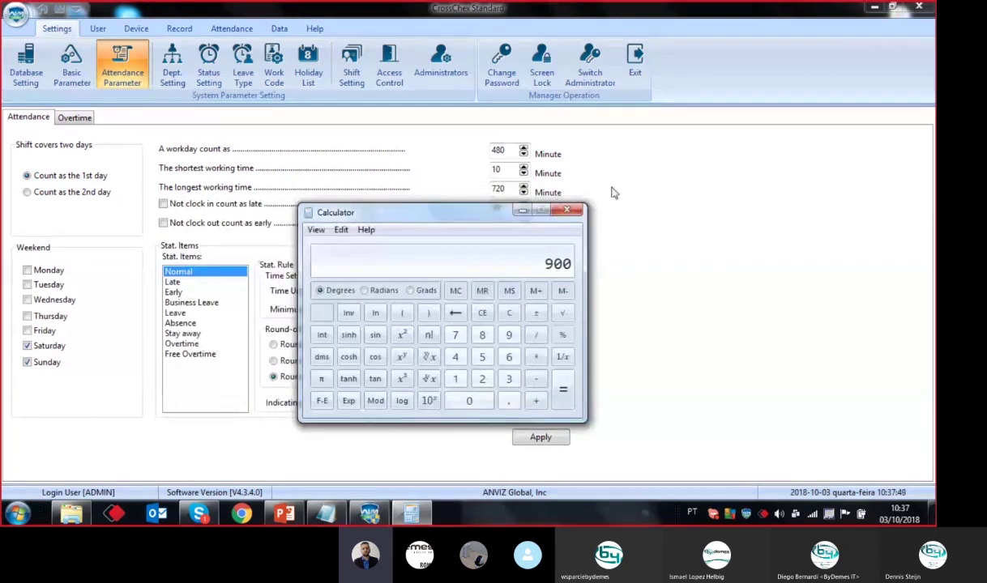
{"action": "left_click", "coordinate": [687, 199]}
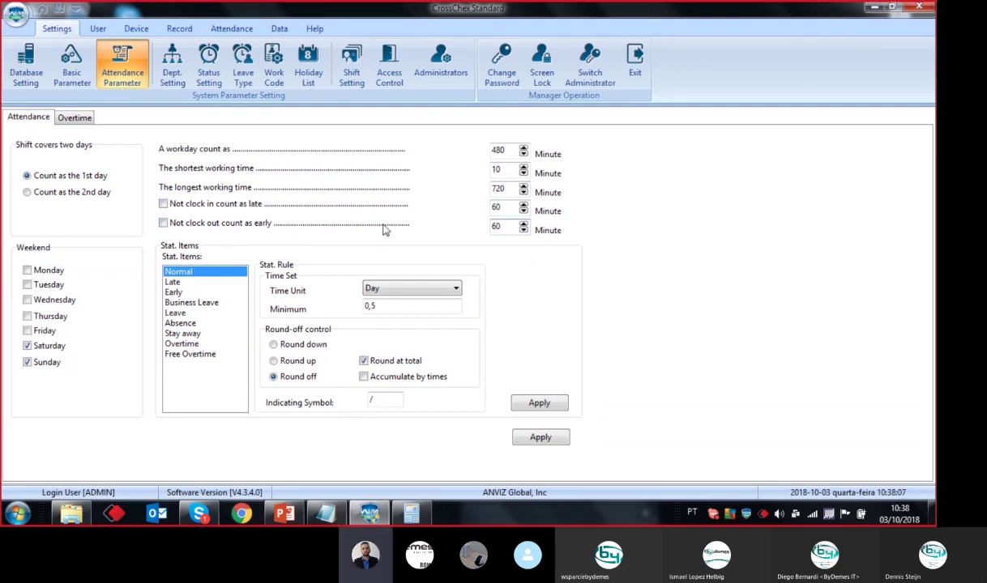
{"action": "left_click", "coordinate": [163, 203]}
{"action": "left_click", "coordinate": [163, 223]}
{"action": "double_click", "coordinate": [496, 208]}
{"action": "type", "text": "120"}
{"action": "double_click", "coordinate": [498, 208]}
{"action": "type", "text": "60"}
{"action": "left_click", "coordinate": [198, 207]}
{"action": "left_click", "coordinate": [164, 224]}
{"action": "left_click", "coordinate": [205, 293]}
{"action": "left_click", "coordinate": [193, 314]}
{"action": "left_click", "coordinate": [194, 334]}
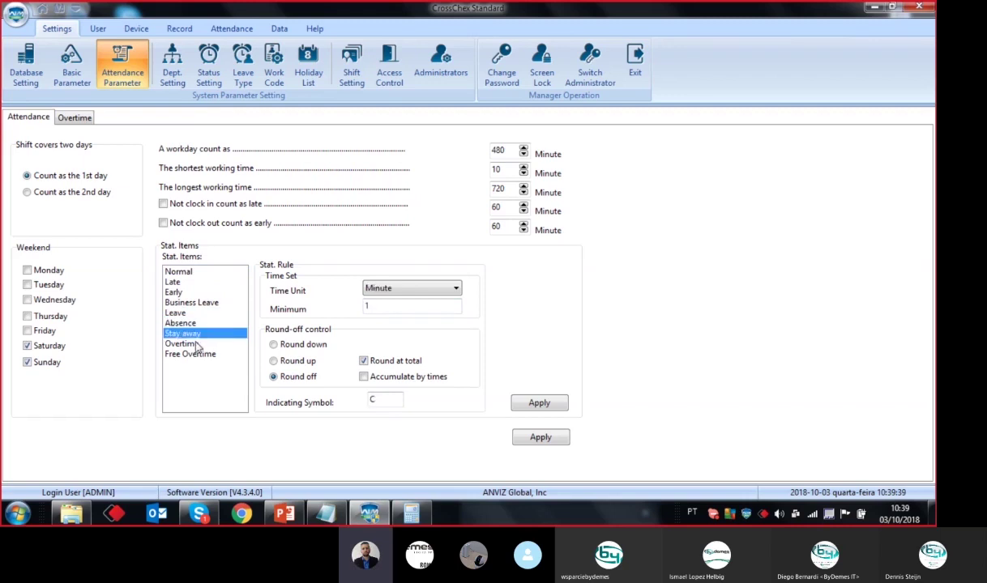
{"action": "left_click", "coordinate": [195, 343]}
{"action": "left_click", "coordinate": [195, 354]}
{"action": "left_click", "coordinate": [182, 273]}
{"action": "left_click", "coordinate": [187, 304]}
{"action": "left_click", "coordinate": [177, 313]}
{"action": "left_click", "coordinate": [180, 323]}
{"action": "left_click", "coordinate": [183, 333]}
{"action": "left_click", "coordinate": [186, 344]}
{"action": "left_click", "coordinate": [199, 354]}
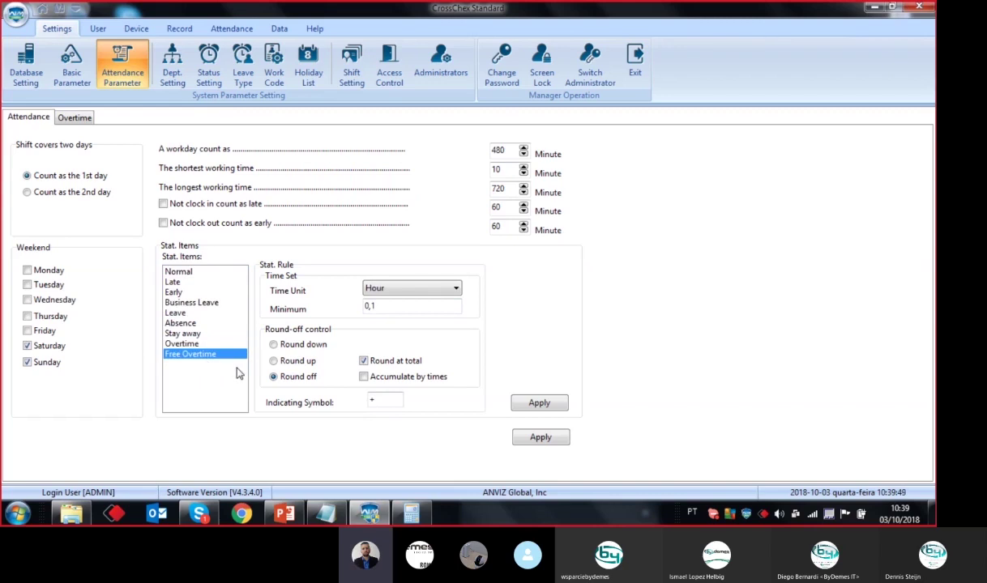
{"action": "left_click", "coordinate": [180, 282]}
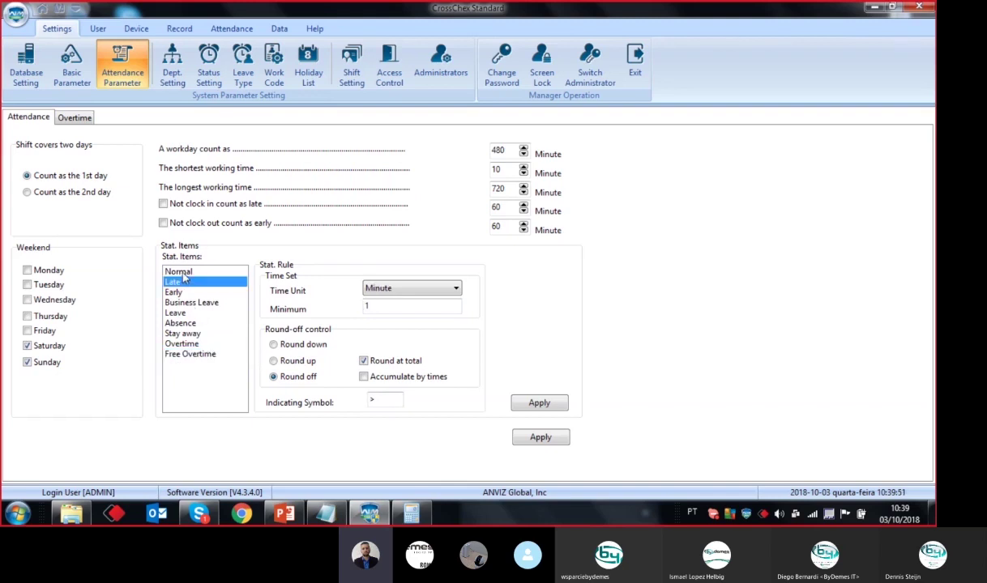
{"action": "left_click", "coordinate": [179, 272]}
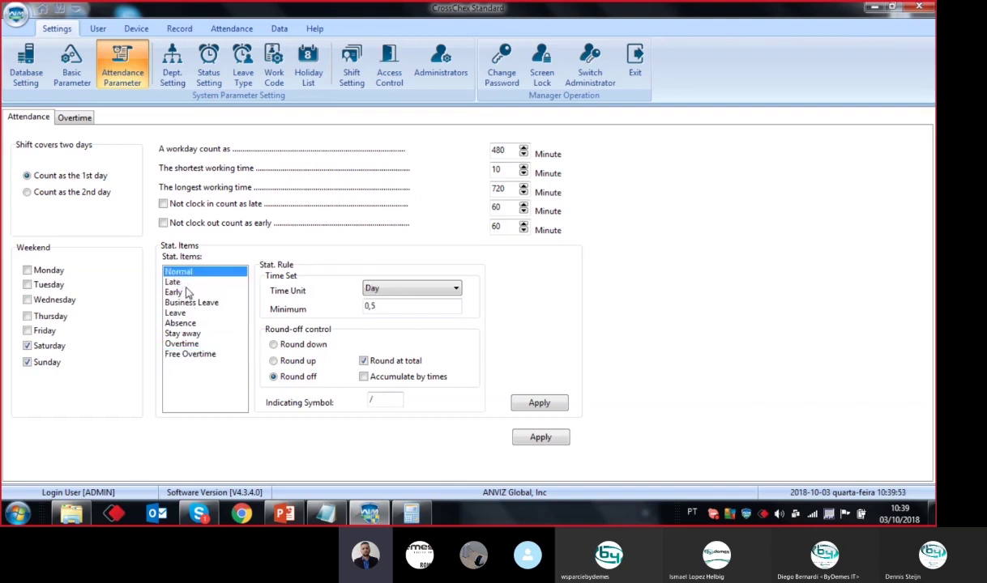
{"action": "left_click", "coordinate": [175, 292]}
{"action": "left_click", "coordinate": [176, 313]}
{"action": "left_click", "coordinate": [179, 344]}
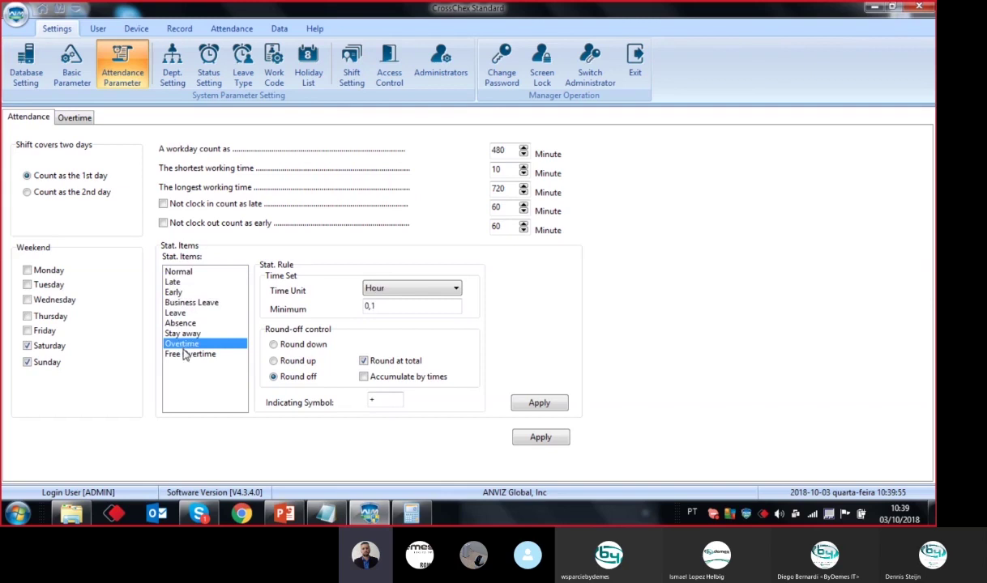
{"action": "left_click", "coordinate": [177, 281]}
{"action": "left_click", "coordinate": [178, 272]}
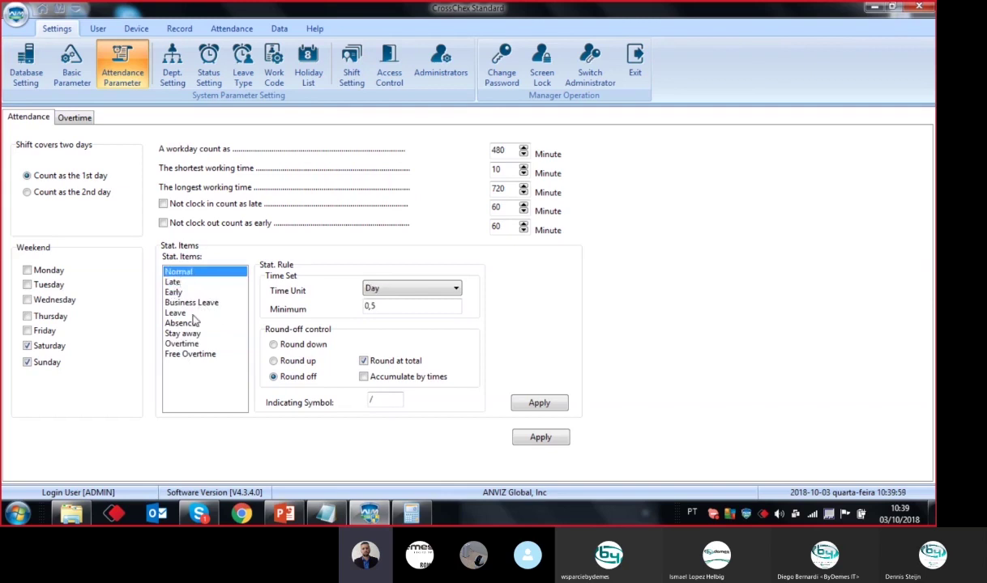
{"action": "left_click", "coordinate": [182, 346]}
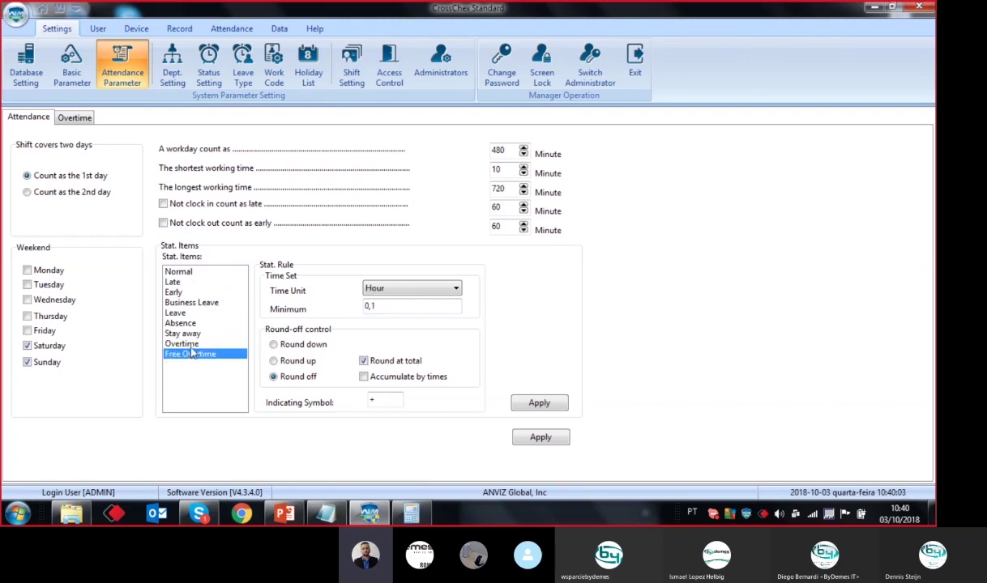
{"action": "left_click", "coordinate": [377, 290]}
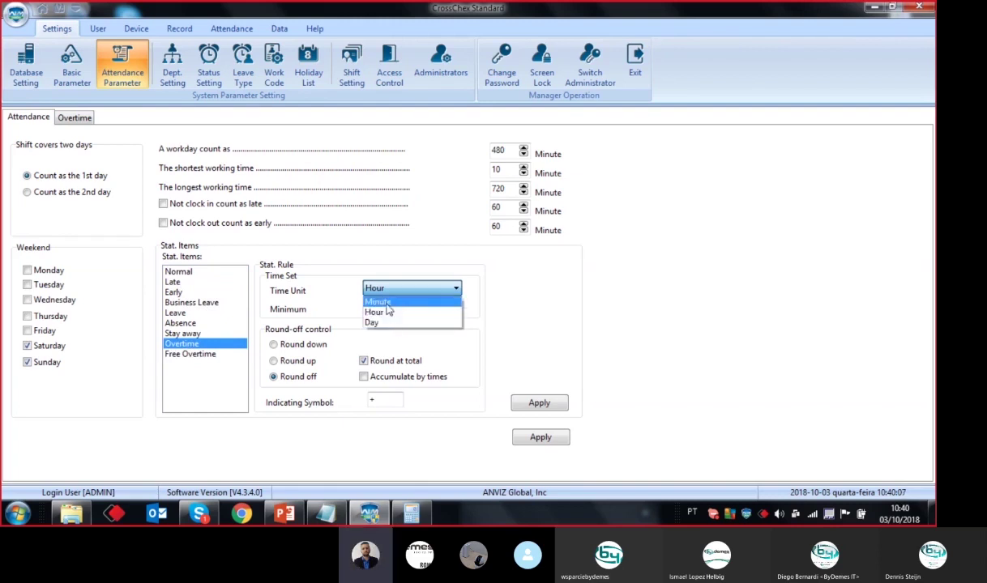
- Count Overtime in minutes with a minimum value of 59
{"action": "left_click", "coordinate": [388, 302]}
{"action": "key", "text": "Tab"}
{"action": "type", "text": "1"}
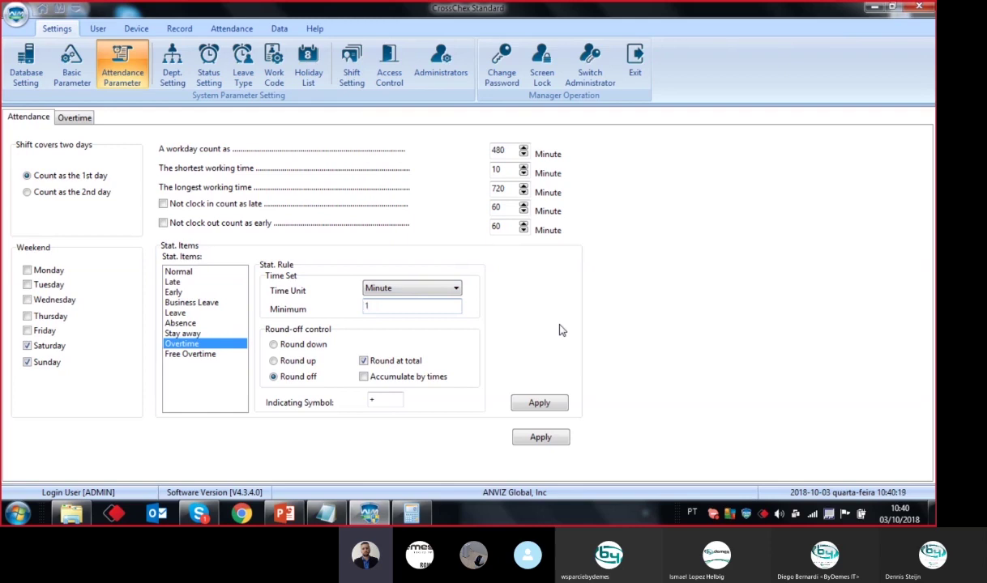
{"action": "left_click_drag", "start_coordinate": [436, 307], "coordinate": [348, 320]}
{"action": "type", "text": "59"}
- Compare the Free Overtime, Business Leave and Early items' counting rules
{"action": "left_click", "coordinate": [207, 355]}
{"action": "key", "text": "Up"}
{"action": "key", "text": "Up"}
{"action": "key", "text": "Up"}
{"action": "key", "text": "Up"}
{"action": "key", "text": "Up"}
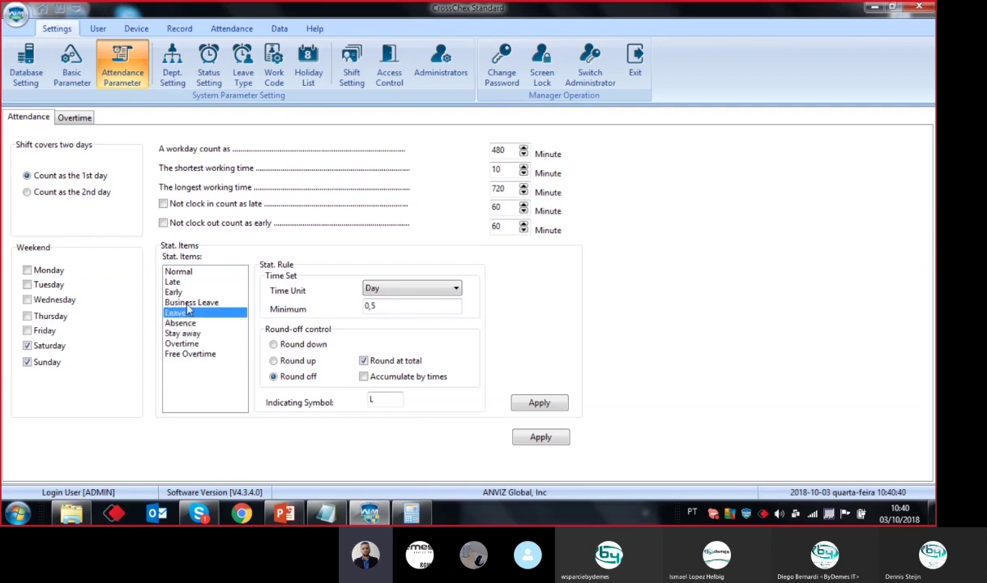
{"action": "left_click", "coordinate": [213, 292]}
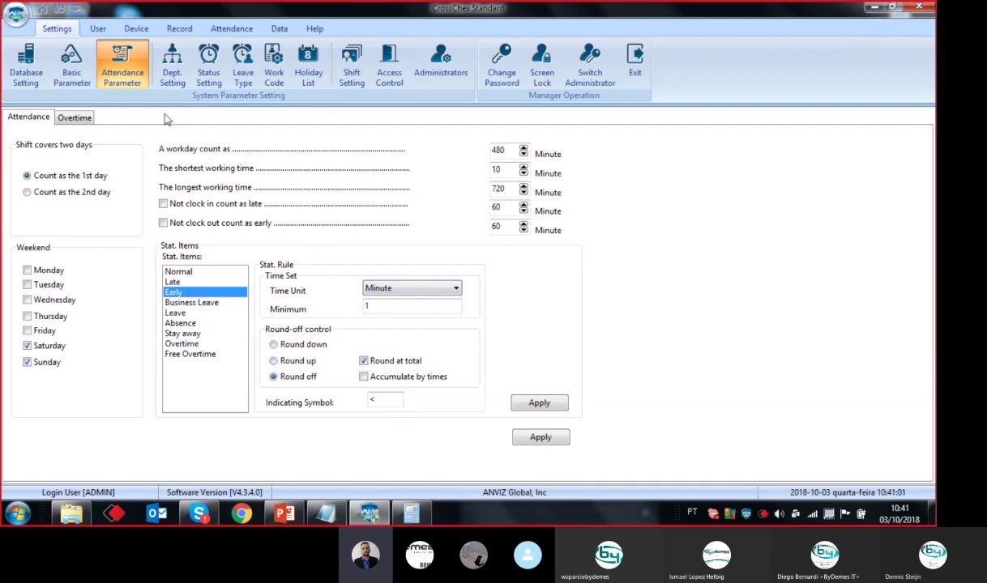
- Open Dept. Setting to show the department list containing only Anviz
{"action": "left_click", "coordinate": [170, 74]}
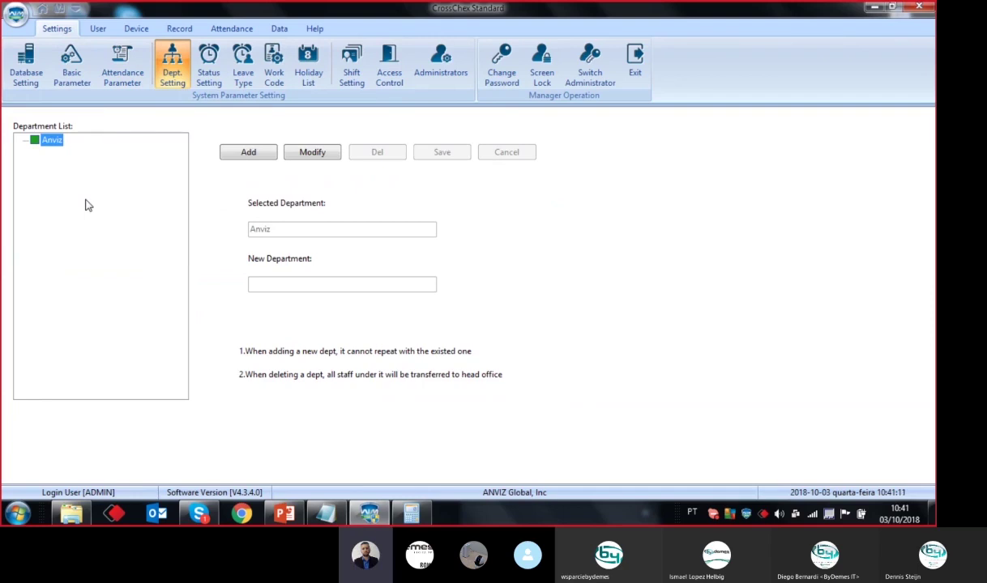
- Add a Sales department under Anviz
{"action": "left_click", "coordinate": [246, 151]}
{"action": "left_click", "coordinate": [276, 284]}
{"action": "type", "text": "Sales"}
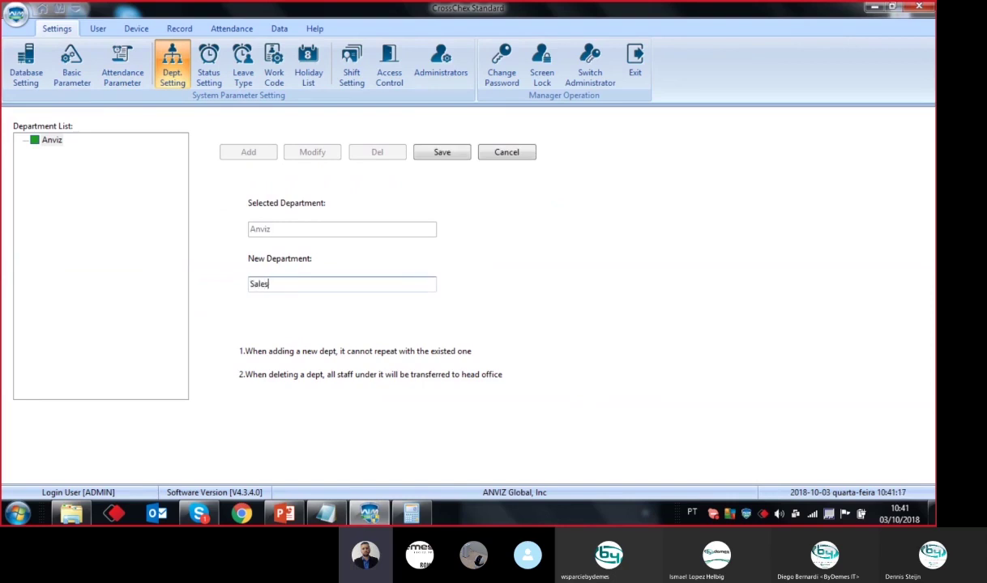
{"action": "left_click", "coordinate": [442, 153]}
- Add a Biometric department under Sales, then show the user list
{"action": "left_click", "coordinate": [57, 153]}
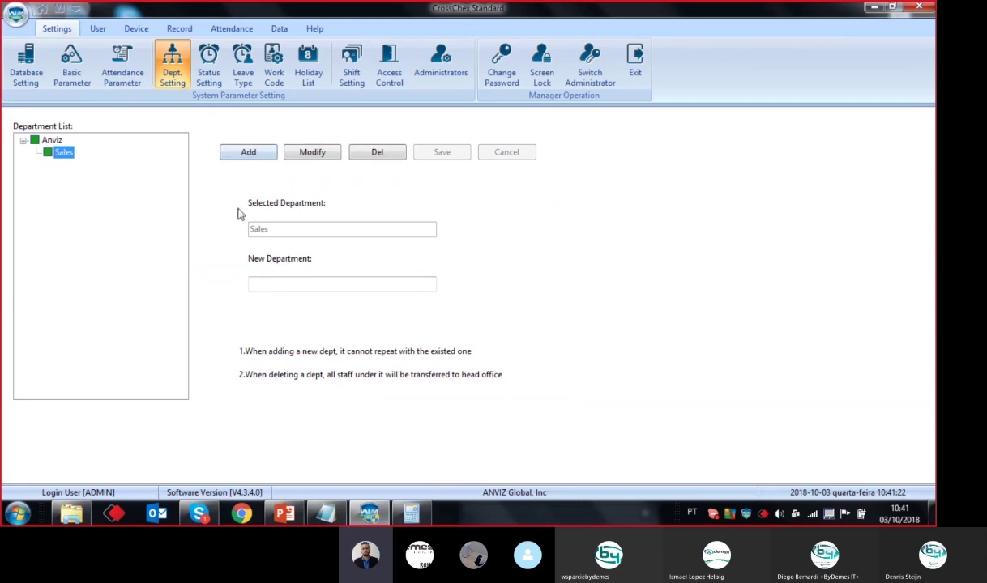
{"action": "left_click", "coordinate": [237, 154]}
{"action": "left_click", "coordinate": [283, 282]}
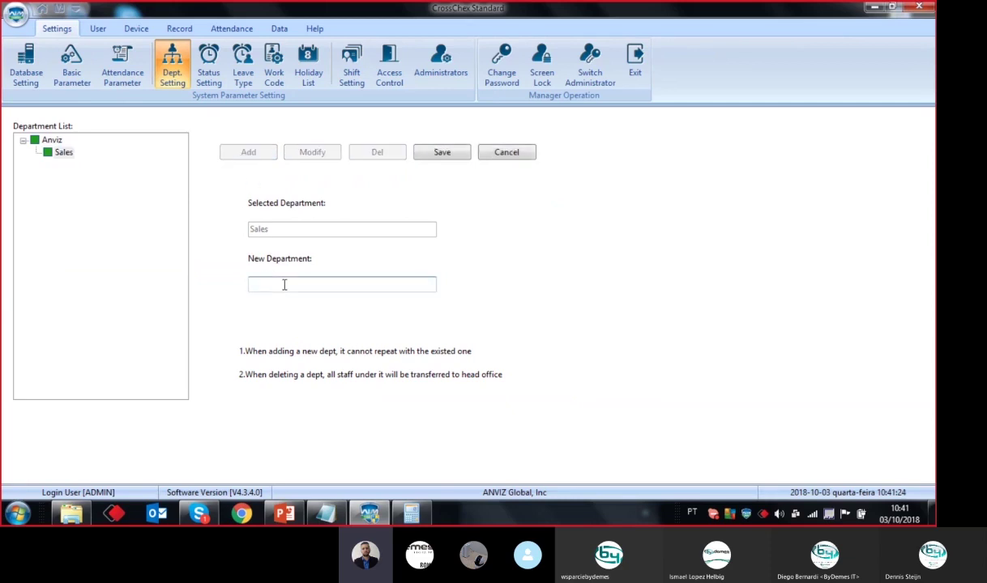
{"action": "type", "text": "Market"}
{"action": "key", "text": "BackSpace"}
{"action": "key", "text": "BackSpace"}
{"action": "key", "text": "BackSpace"}
{"action": "key", "text": "BackSpace"}
{"action": "key", "text": "BackSpace"}
{"action": "key", "text": "BackSpace"}
{"action": "type", "text": "Biometric"}
{"action": "left_click", "coordinate": [417, 153]}
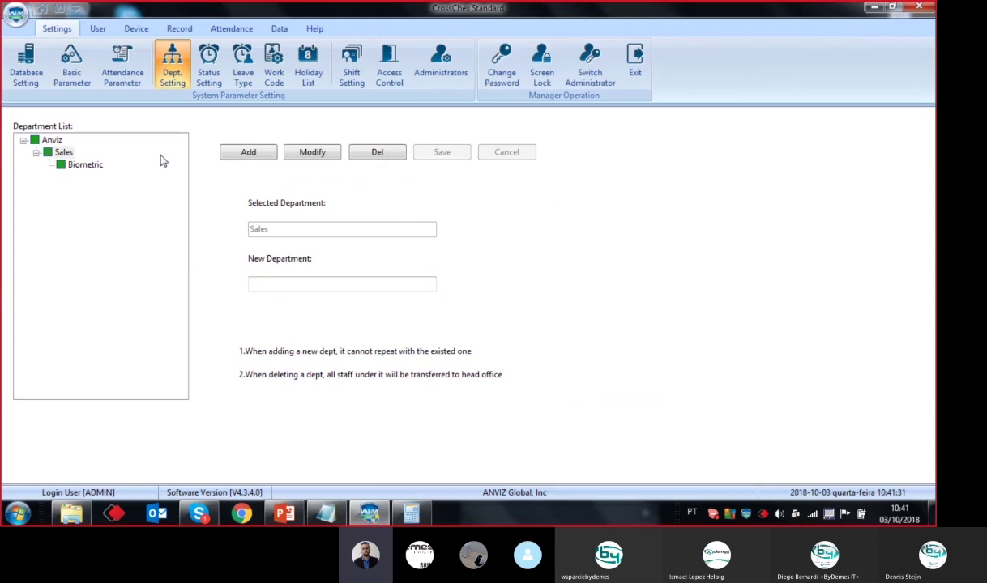
{"action": "left_click", "coordinate": [90, 167]}
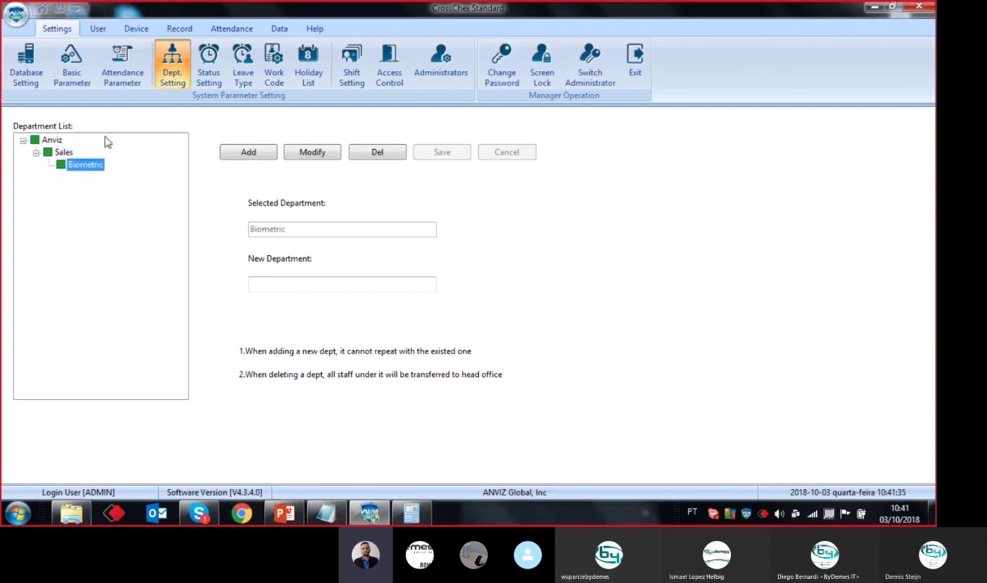
{"action": "left_click", "coordinate": [96, 29]}
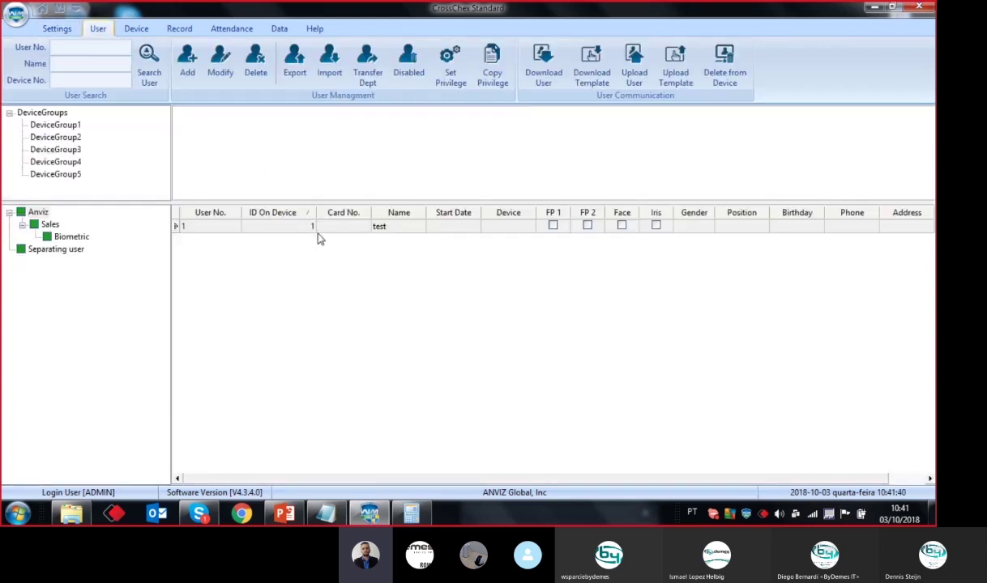
{"action": "left_click", "coordinate": [315, 228]}
{"action": "double_click", "coordinate": [316, 226]}
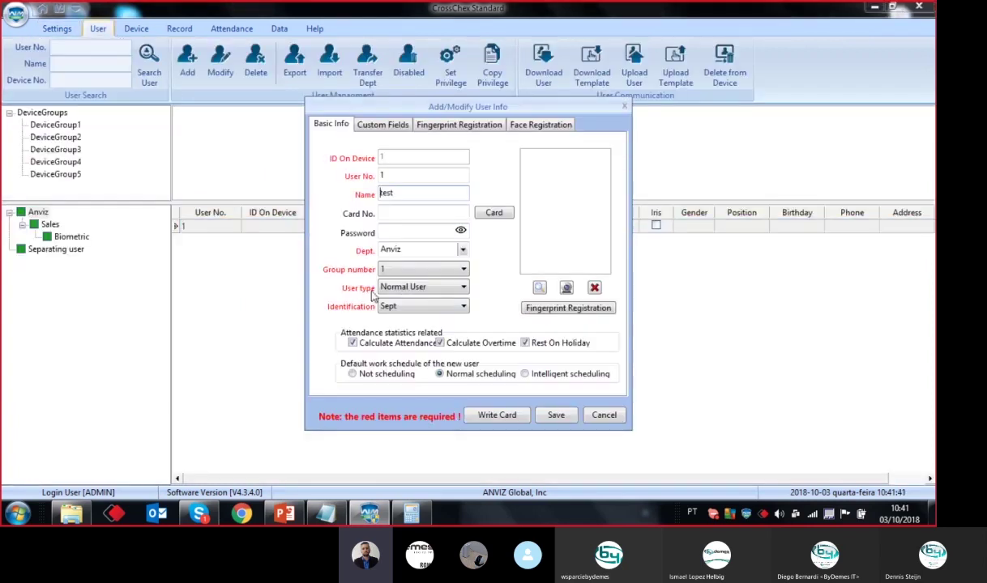
{"action": "left_click", "coordinate": [462, 251]}
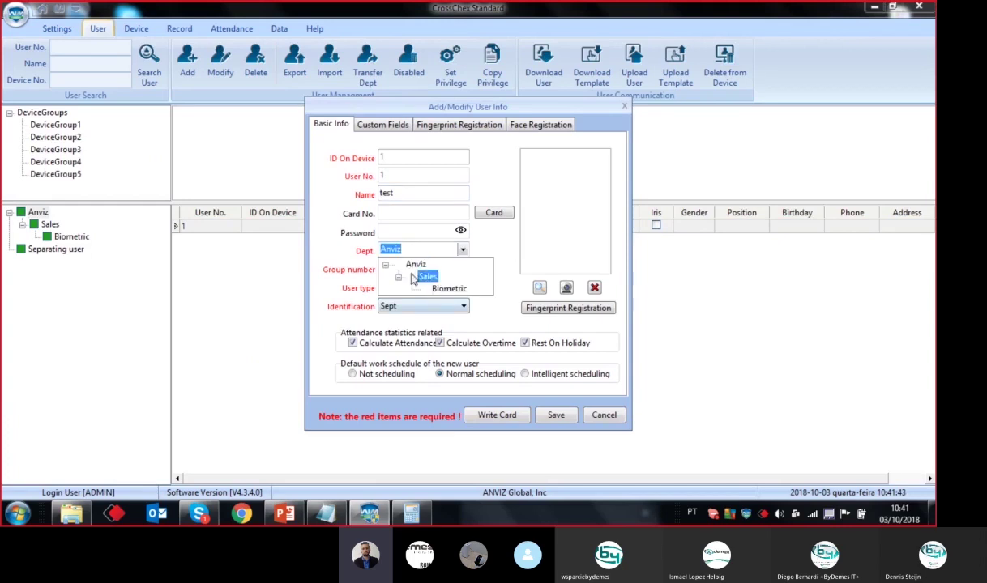
{"action": "left_click", "coordinate": [600, 415]}
{"action": "left_click", "coordinate": [81, 237]}
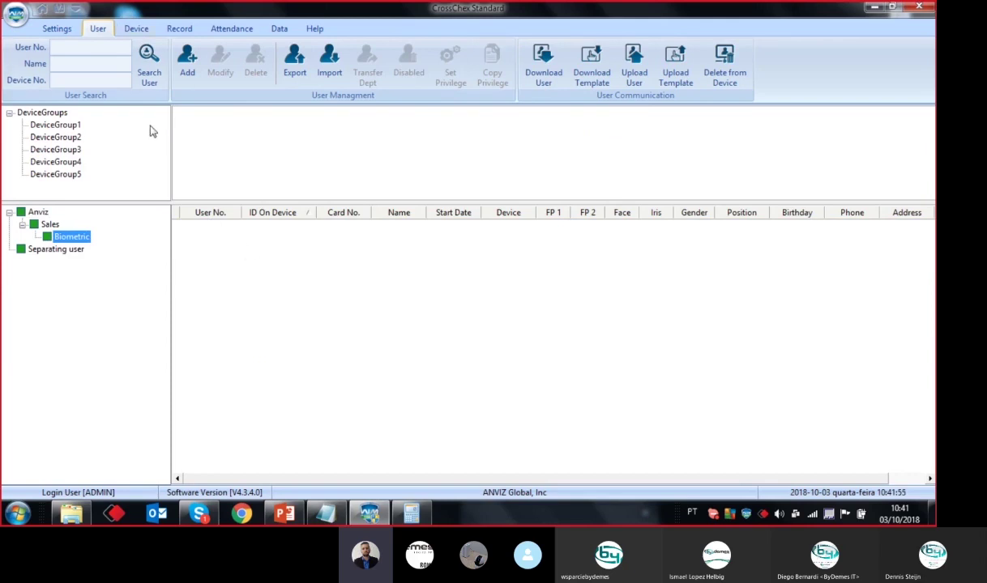
{"action": "left_click", "coordinate": [78, 49]}
{"action": "left_click", "coordinate": [77, 63]}
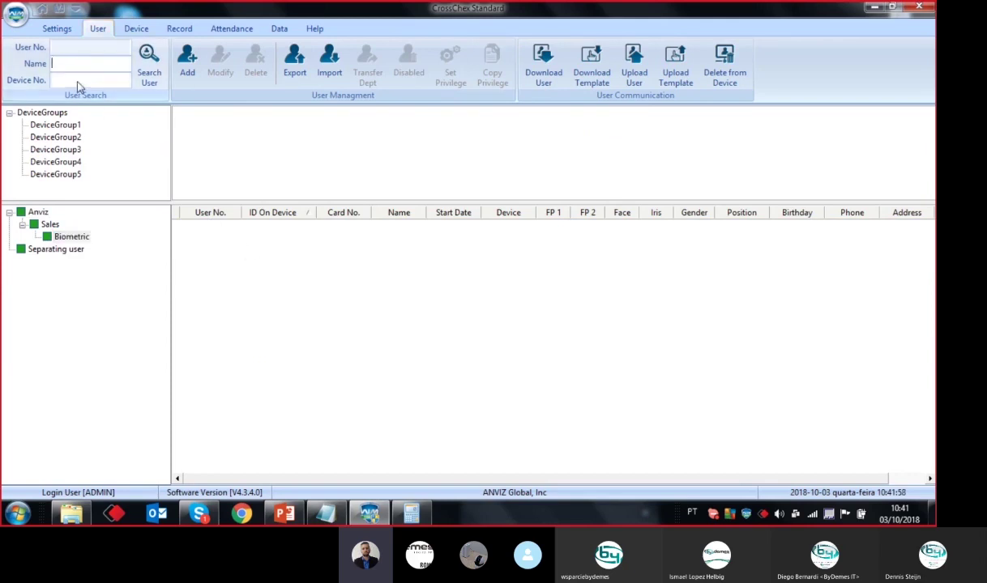
{"action": "left_click", "coordinate": [77, 81]}
{"action": "left_click", "coordinate": [74, 49]}
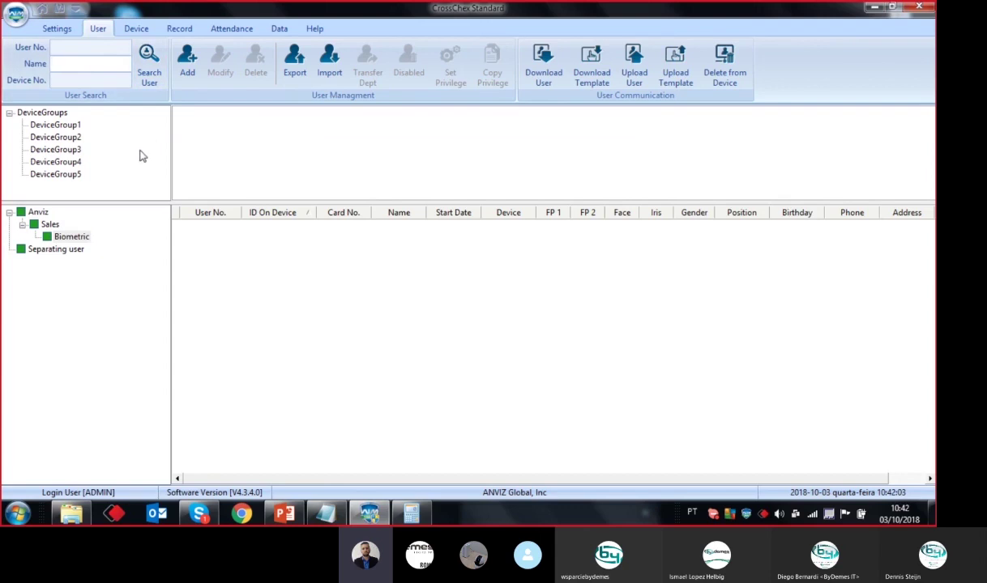
{"action": "left_click", "coordinate": [55, 225]}
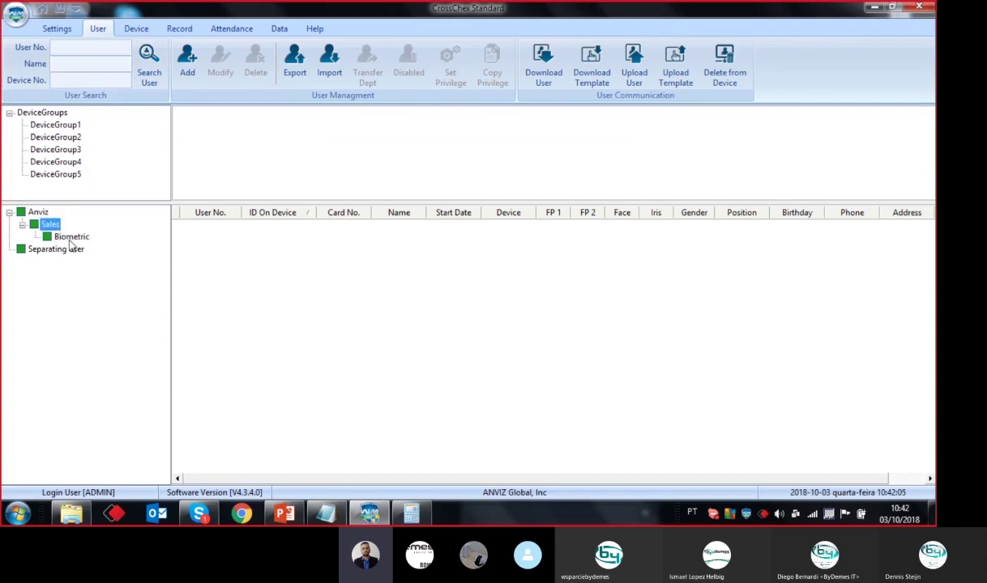
{"action": "left_click", "coordinate": [73, 237]}
{"action": "left_click", "coordinate": [65, 248]}
{"action": "left_click", "coordinate": [49, 223]}
{"action": "left_click", "coordinate": [38, 212]}
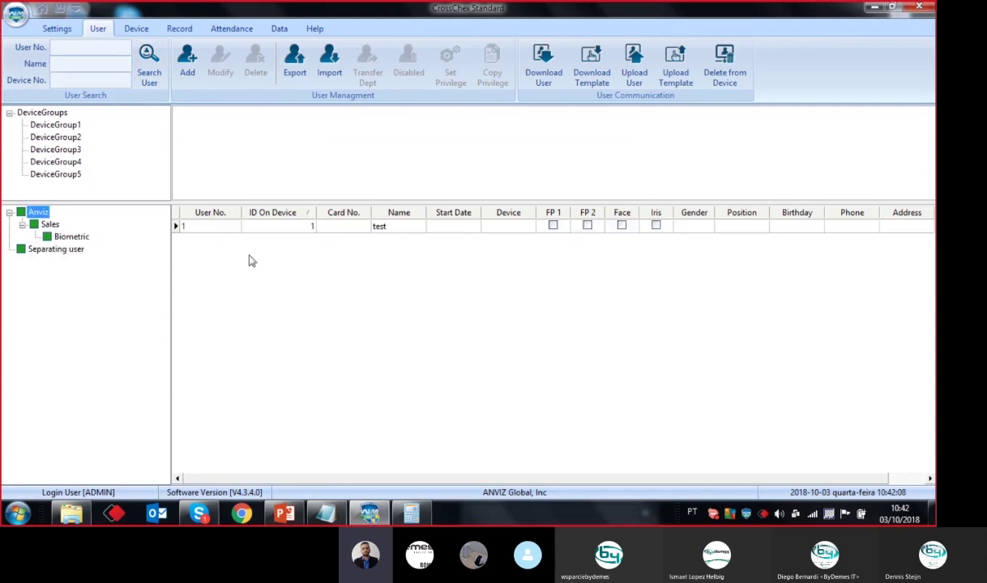
- Go through Settings and Dept. Setting to the Status Setting page listing statuses 0–15
{"action": "left_click", "coordinate": [14, 16]}
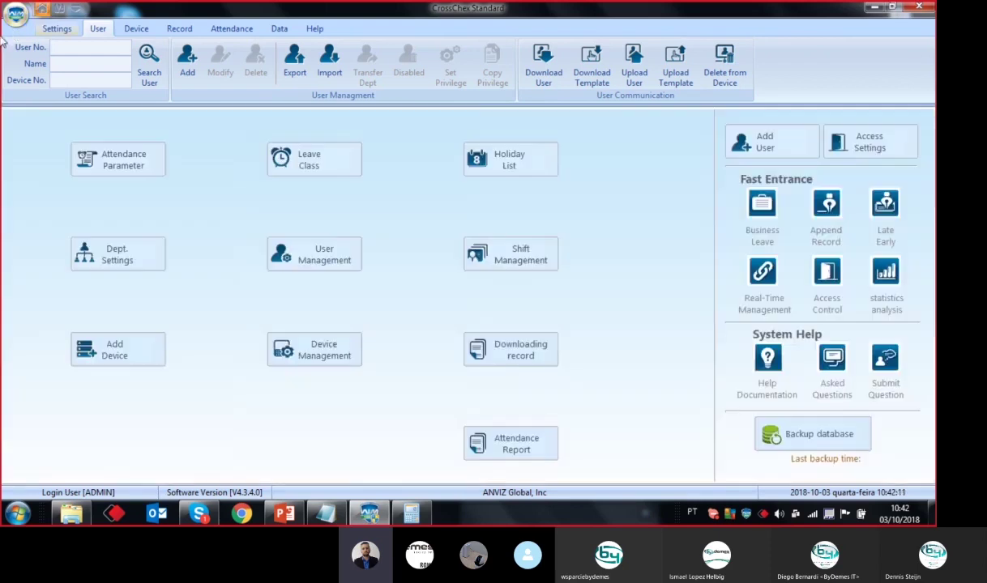
{"action": "left_click", "coordinate": [57, 29]}
{"action": "left_click", "coordinate": [172, 69]}
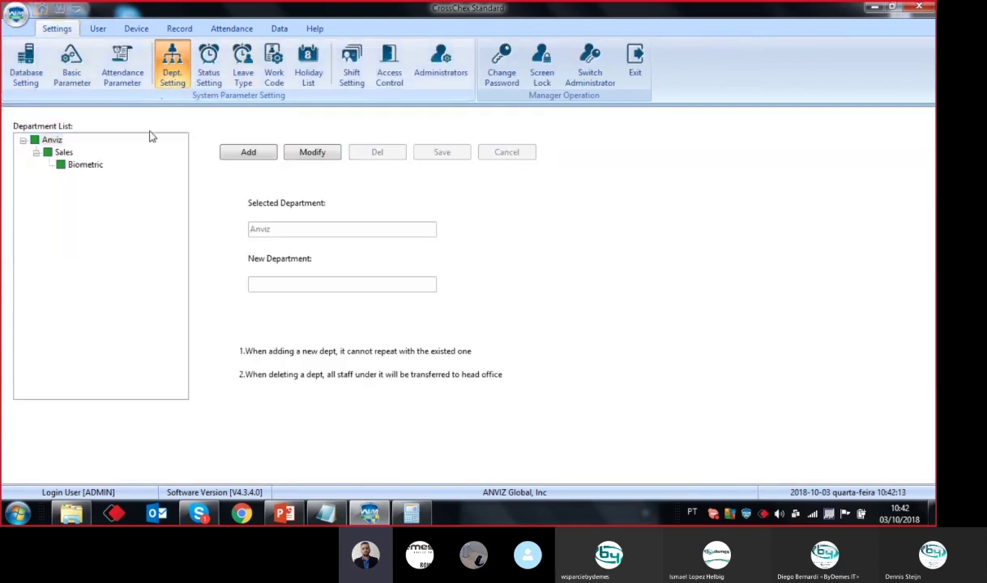
{"action": "left_click", "coordinate": [203, 73]}
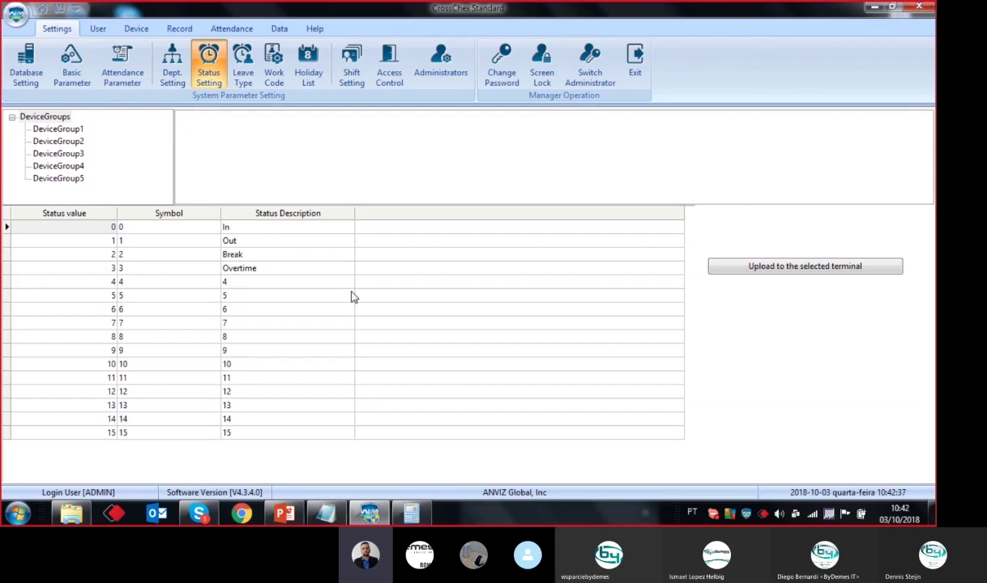
- Inspect the descriptions of statuses 4, 5, 8 and 15, then open the empty Leave Type page
{"action": "left_click", "coordinate": [306, 282]}
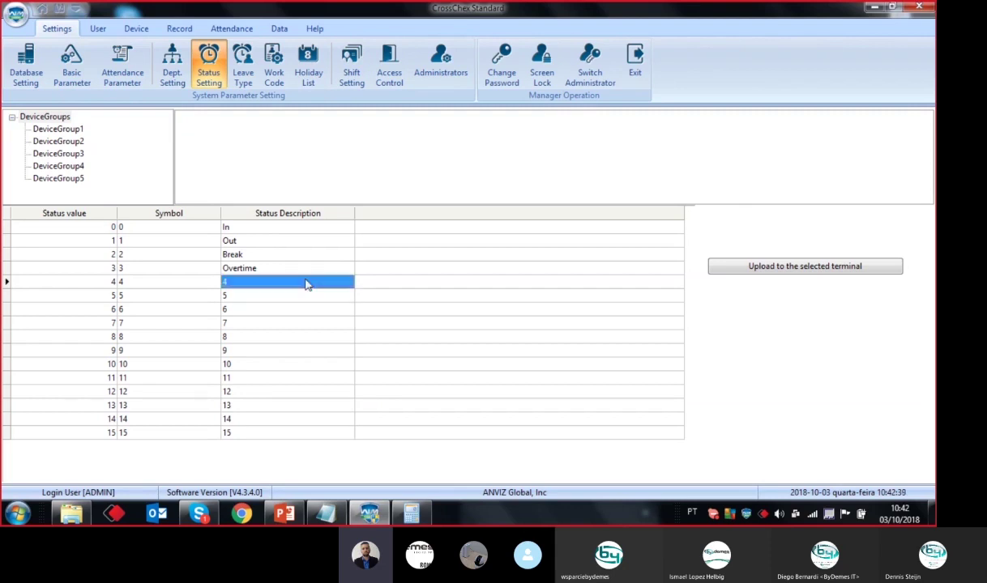
{"action": "left_click", "coordinate": [260, 299]}
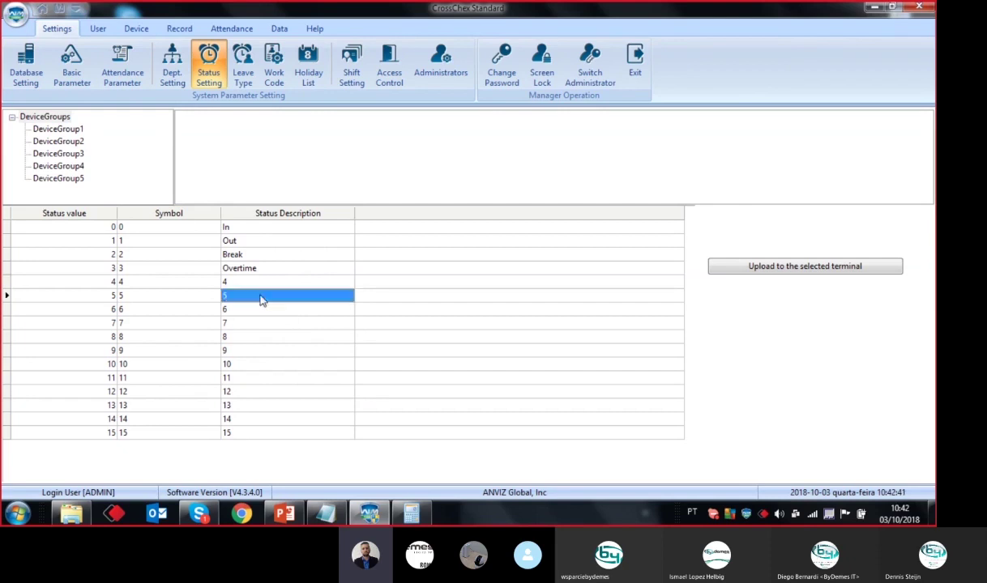
{"action": "left_click", "coordinate": [261, 300]}
{"action": "left_click", "coordinate": [237, 280]}
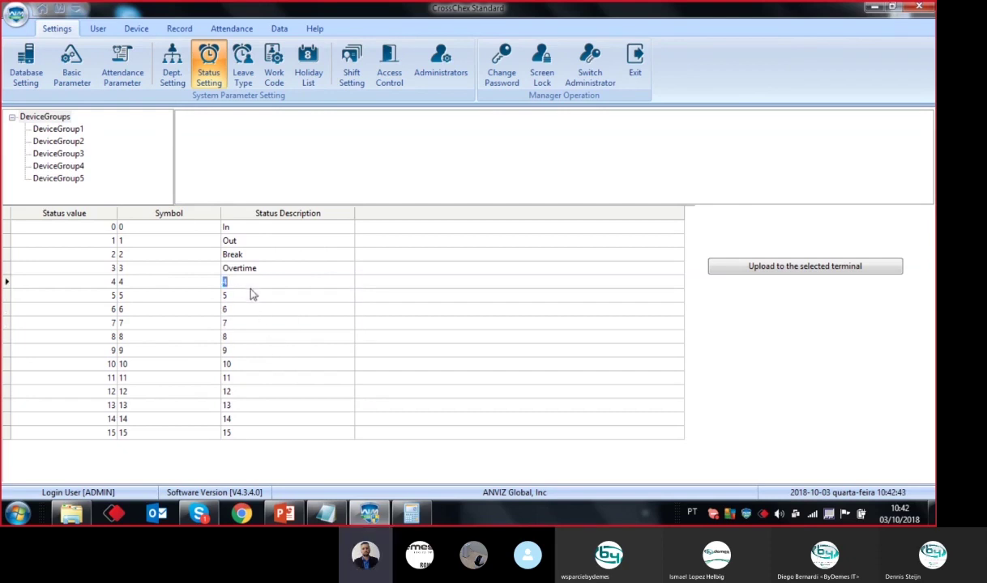
{"action": "left_click", "coordinate": [284, 434]}
{"action": "left_click", "coordinate": [264, 295]}
{"action": "left_click", "coordinate": [275, 337]}
{"action": "left_click", "coordinate": [244, 65]}
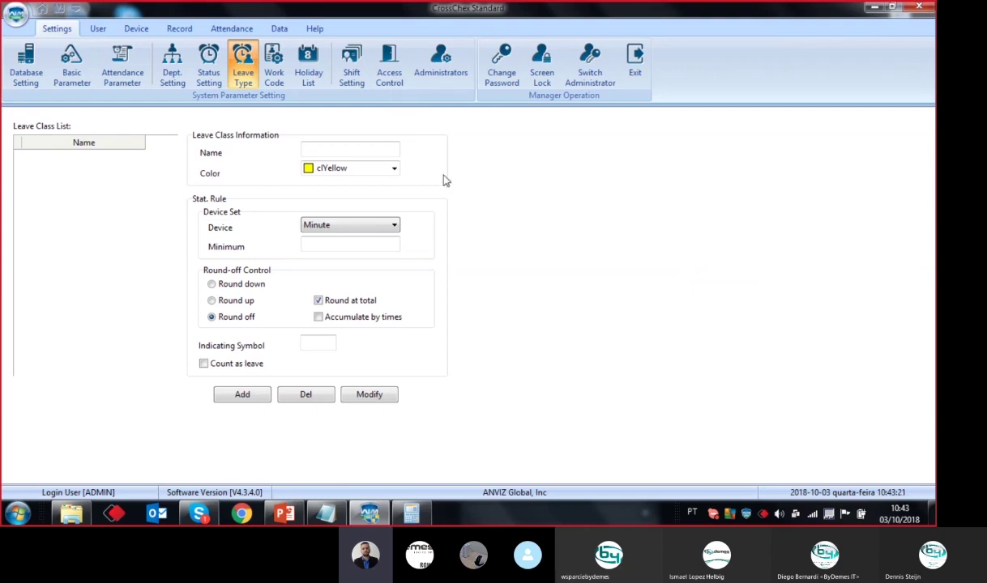
- Name the new leave class 'Medical License' and set its minimum to 1
{"action": "left_click", "coordinate": [364, 155]}
{"action": "type", "text": "Med"}
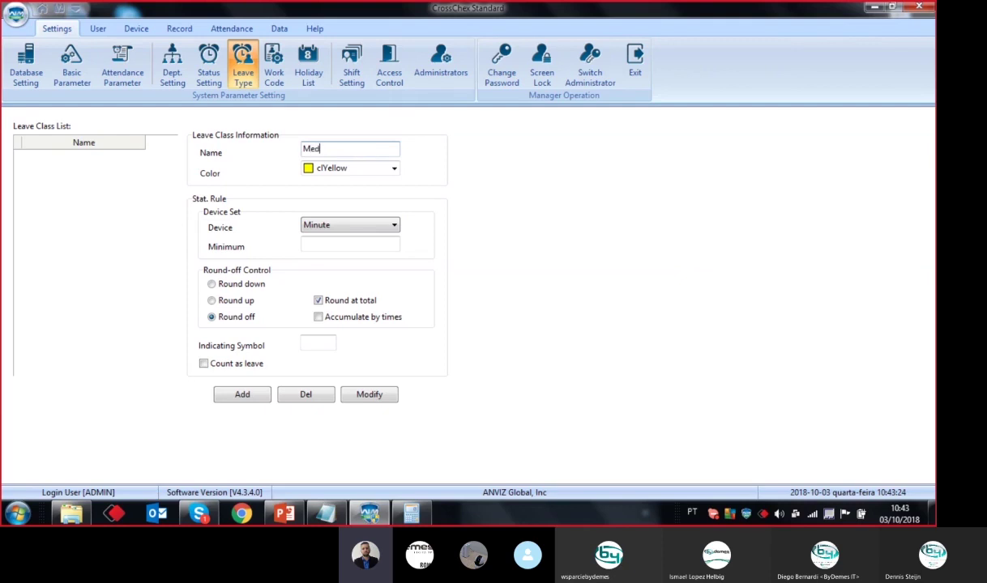
{"action": "type", "text": "ical License"}
{"action": "left_click", "coordinate": [324, 225]}
{"action": "key", "text": "Tab"}
{"action": "type", "text": "1"}
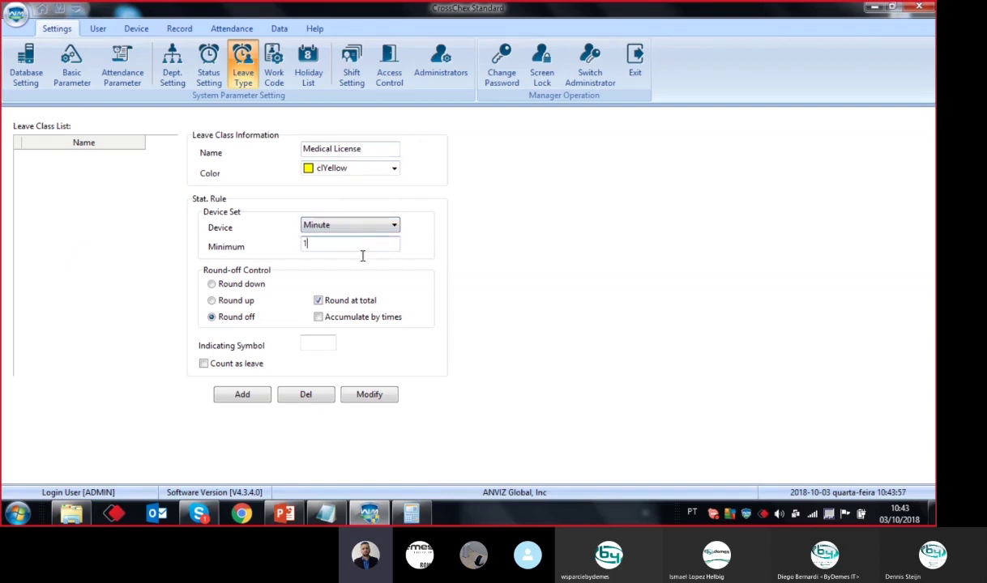
{"action": "left_click_drag", "start_coordinate": [372, 243], "coordinate": [6, 265]}
{"action": "type", "text": "0"}
{"action": "left_click_drag", "start_coordinate": [317, 247], "coordinate": [144, 276]}
{"action": "type", "text": "1"}
{"action": "double_click", "coordinate": [344, 242]}
{"action": "type", "text": "0"}
{"action": "key", "text": "BackSpace"}
{"action": "type", "text": "1"}
- Give the leave class colour clRed and symbol ML, and add it to the list
{"action": "left_click", "coordinate": [393, 169]}
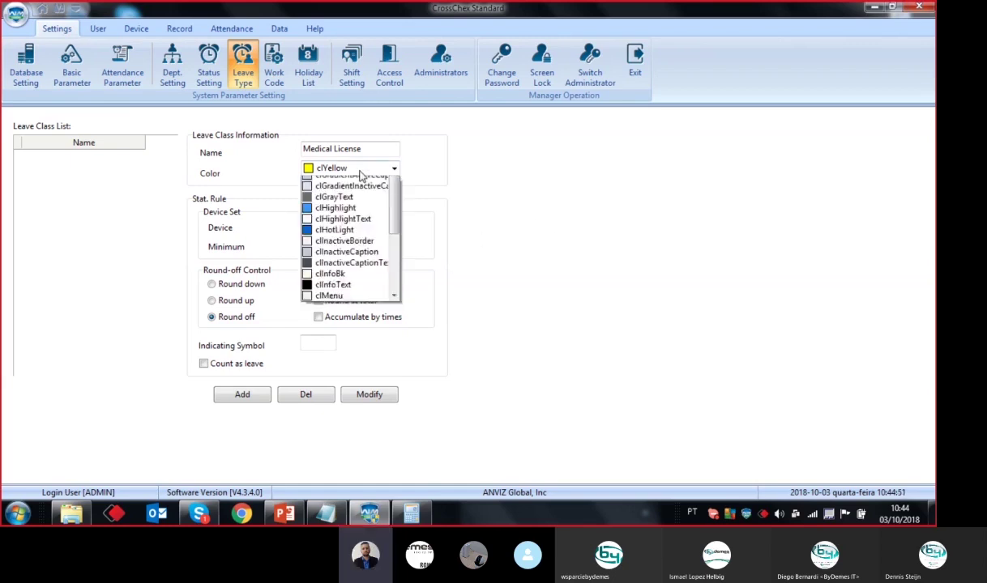
{"action": "scroll", "coordinate": [354, 258], "scroll_direction": "up", "scroll_amount": 3}
{"action": "left_click", "coordinate": [332, 288]}
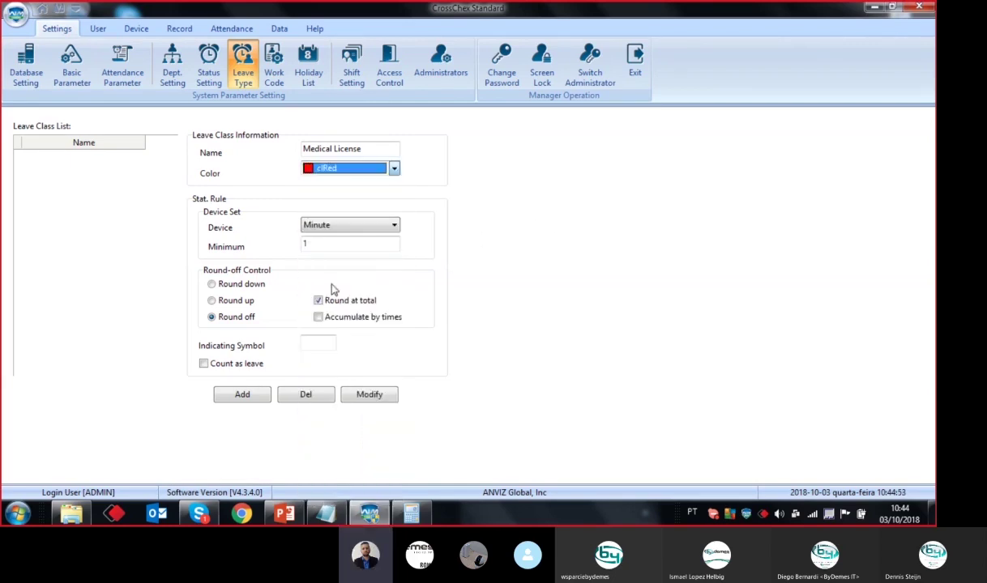
{"action": "left_click", "coordinate": [323, 347]}
{"action": "type", "text": "ML"}
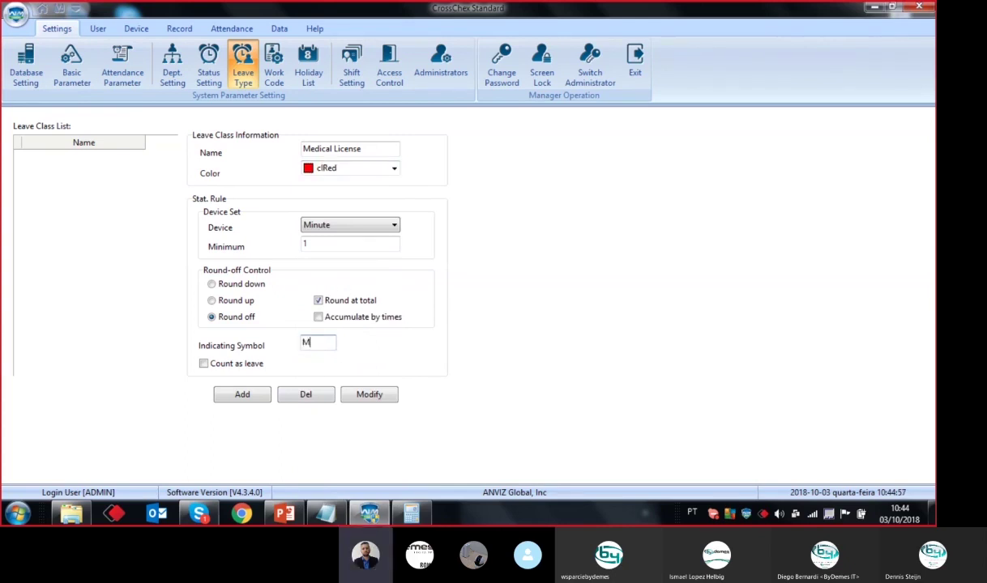
{"action": "left_click", "coordinate": [243, 397]}
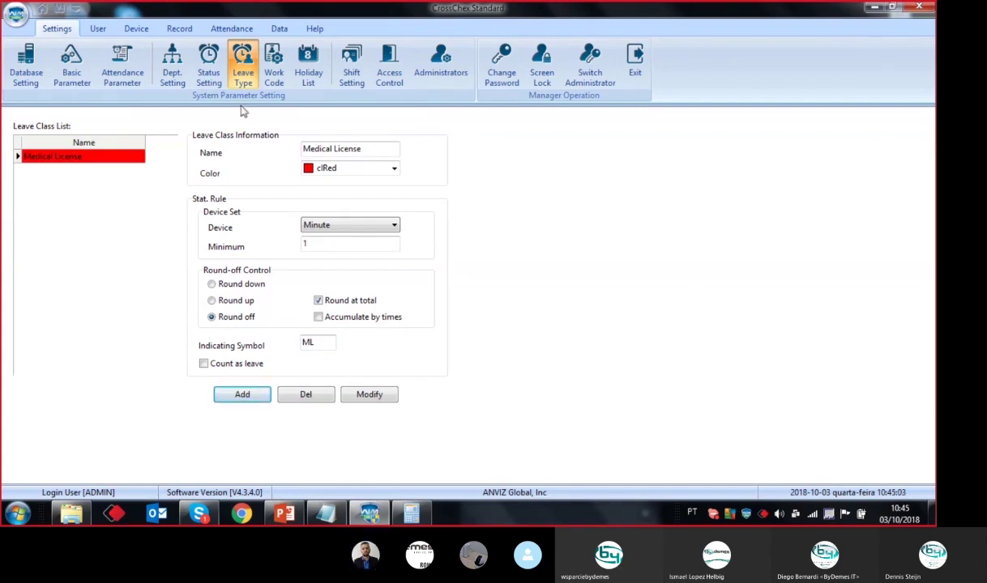
{"action": "left_click", "coordinate": [275, 71]}
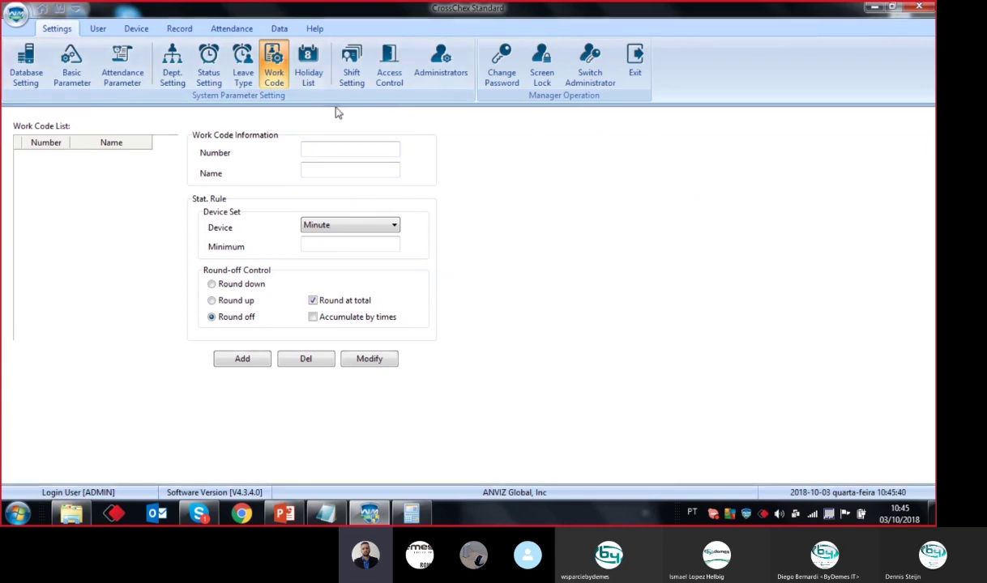
- Switch from the work code settings to the empty Holiday List page
{"action": "left_click", "coordinate": [308, 66]}
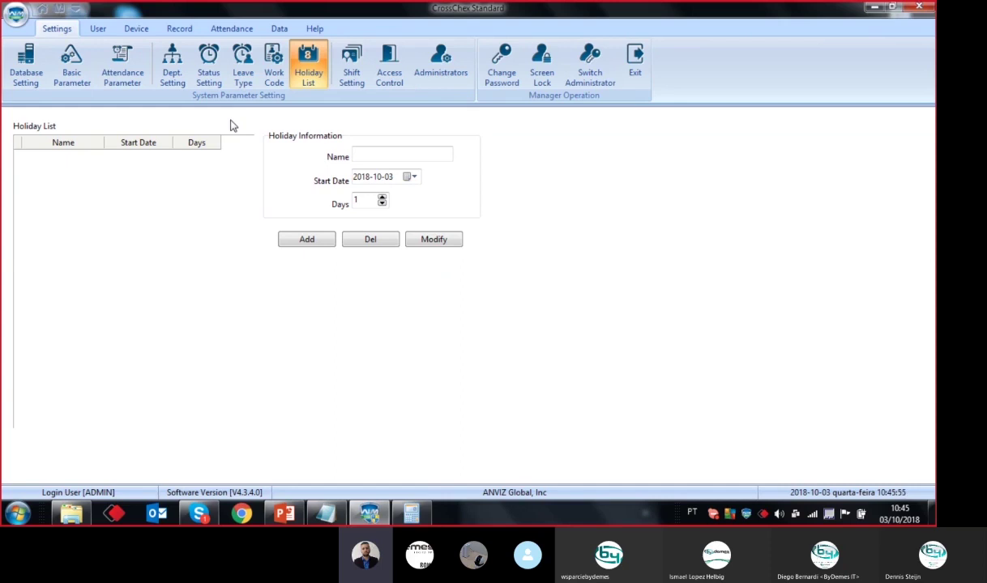
- Add a holiday named Christmas starting on 25 December 2018
{"action": "left_click", "coordinate": [370, 153]}
{"action": "type", "text": "Christmas"}
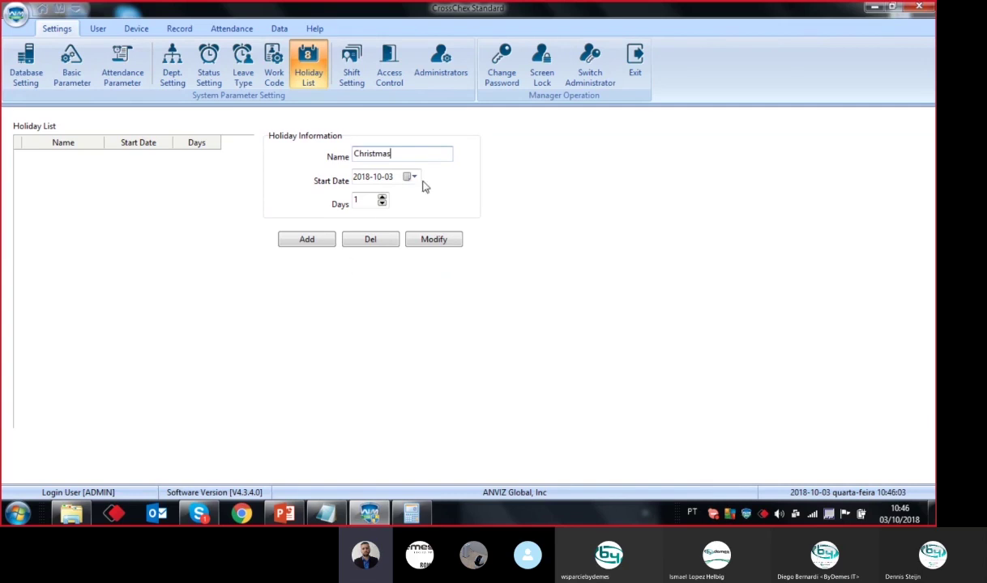
{"action": "left_click", "coordinate": [410, 177]}
{"action": "left_click", "coordinate": [496, 197]}
{"action": "left_click", "coordinate": [496, 197]}
{"action": "left_click", "coordinate": [407, 265]}
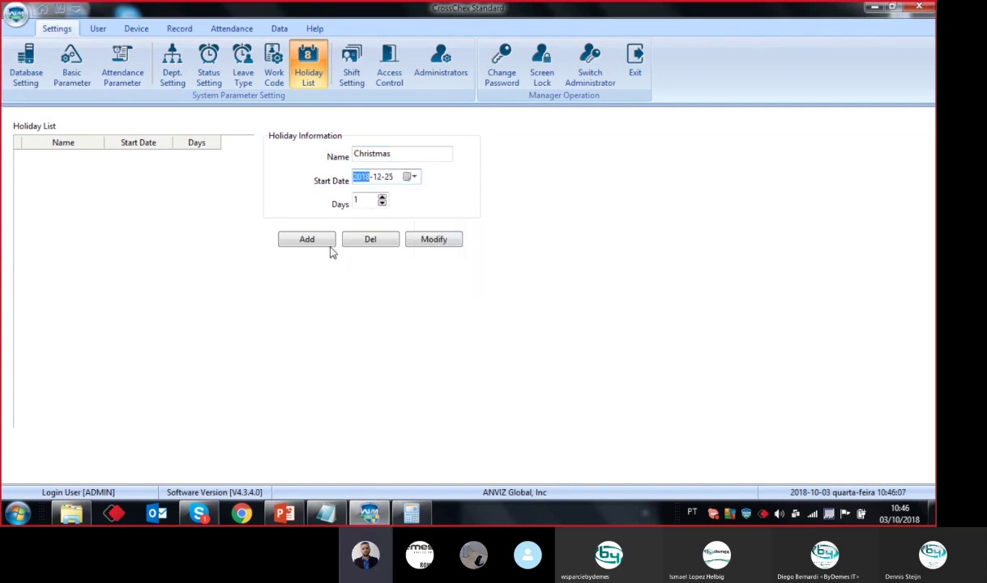
{"action": "left_click", "coordinate": [293, 238]}
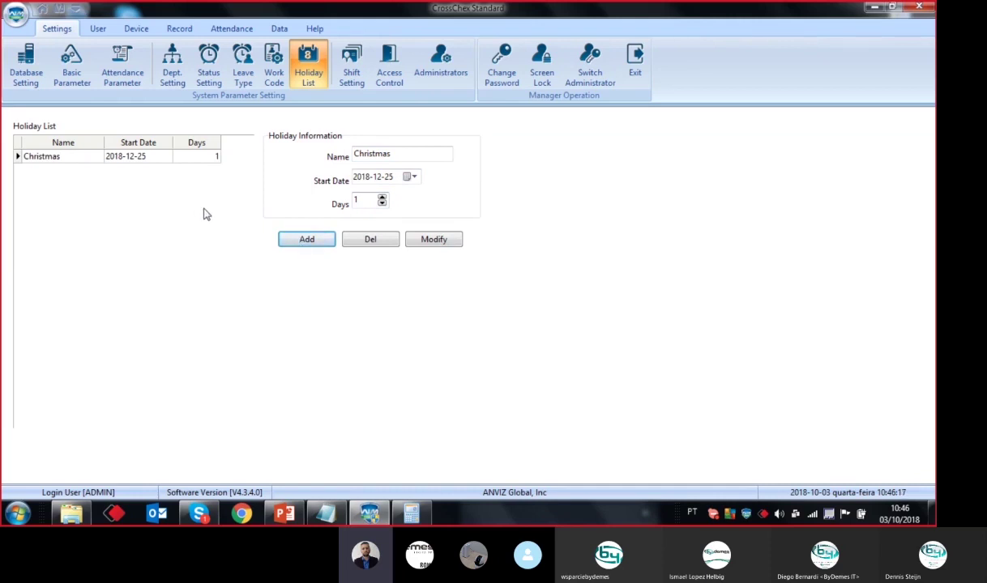
{"action": "left_click", "coordinate": [411, 178]}
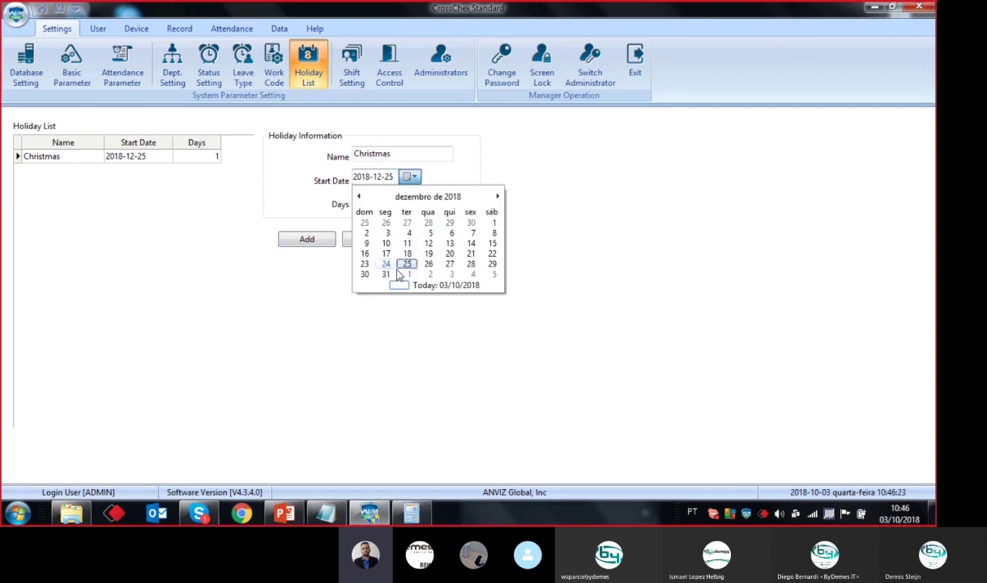
{"action": "left_click", "coordinate": [200, 280]}
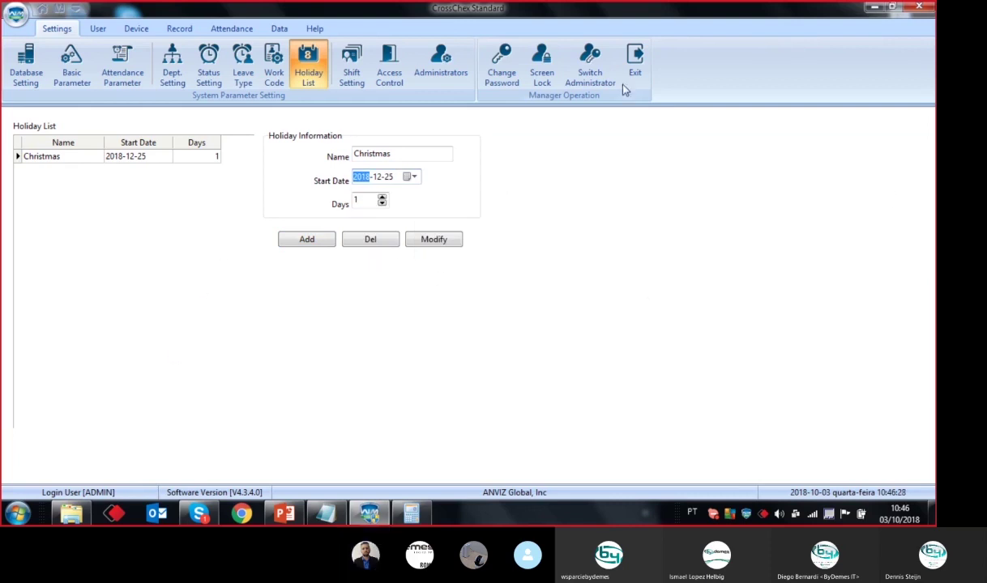
{"action": "left_click", "coordinate": [351, 78]}
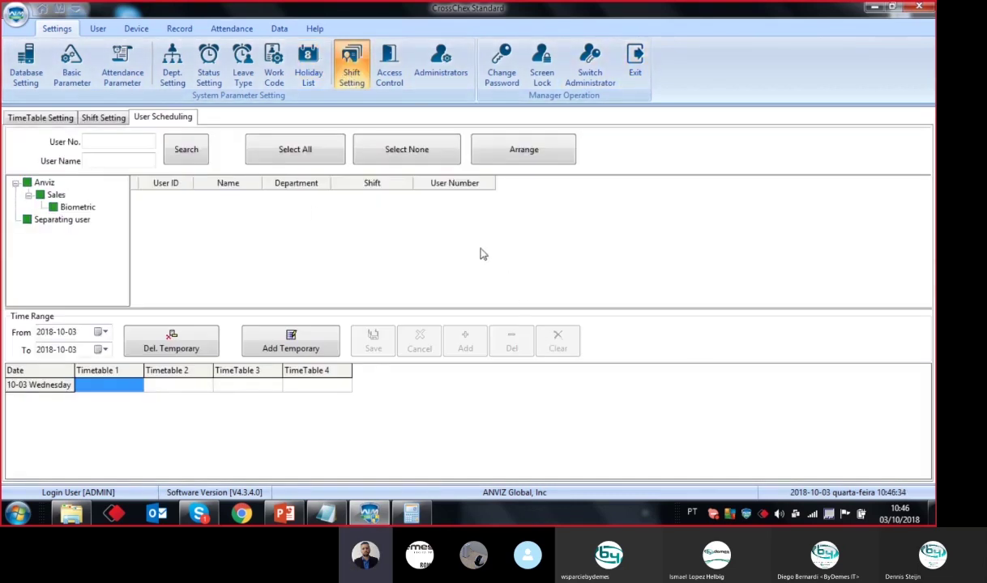
- Go to the TimeTable Setting tab and place the cursor in the Timetable Name field
{"action": "left_click", "coordinate": [41, 118]}
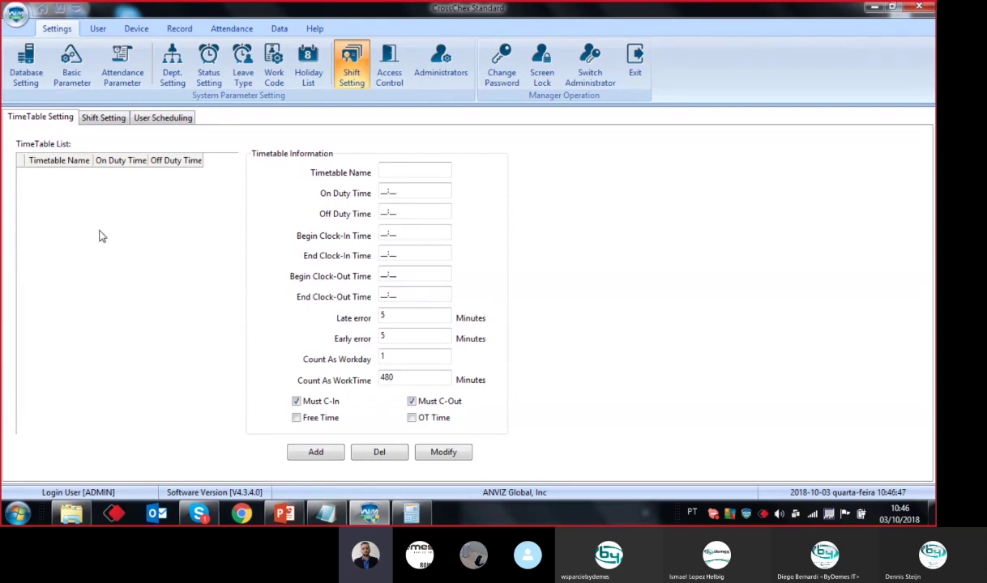
{"action": "left_click", "coordinate": [420, 172]}
- Name the timetable Duty Day with on duty time 08:00 and off duty time 17:00
{"action": "type", "text": "Duty Day"}
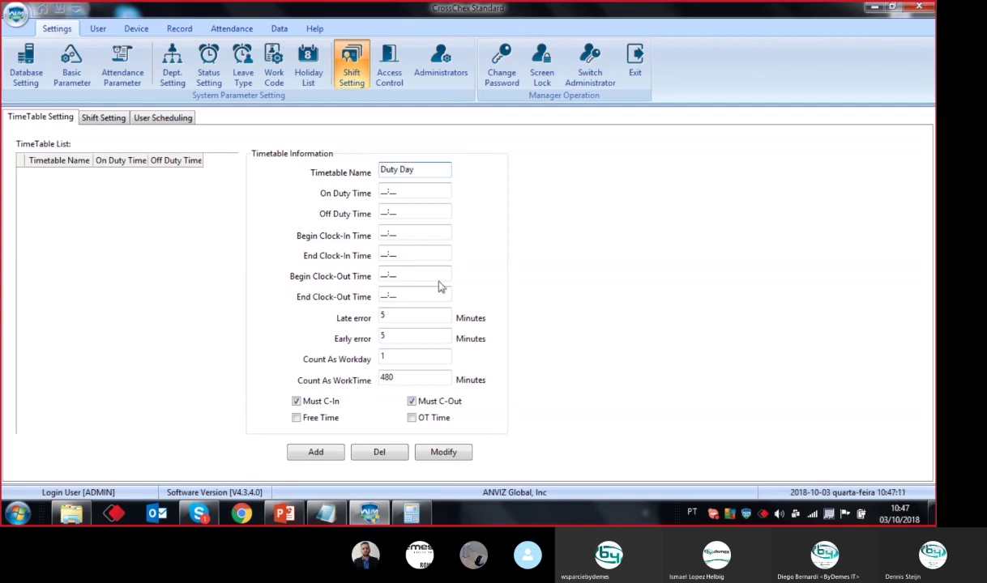
{"action": "left_click", "coordinate": [383, 192]}
{"action": "type", "text": "0800"}
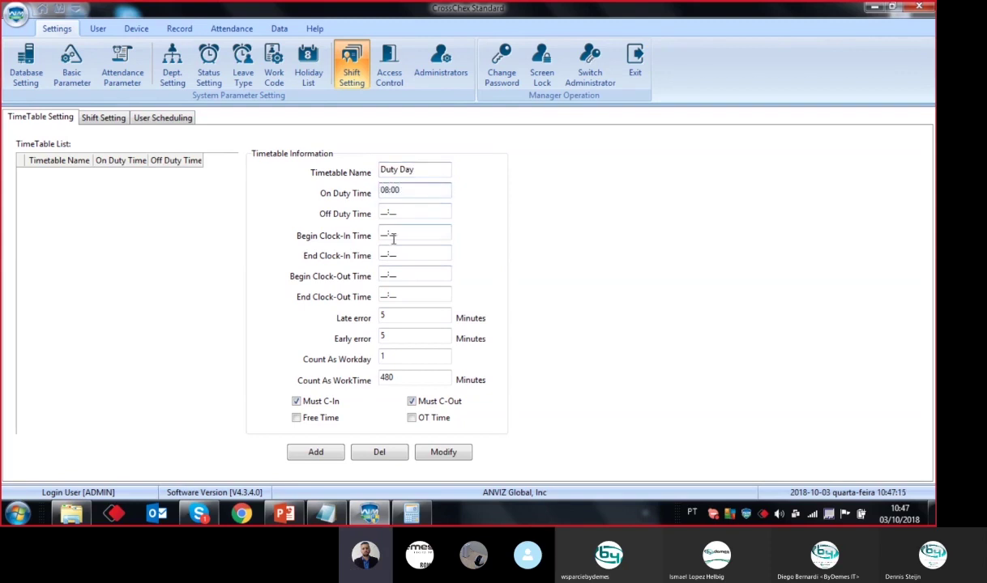
{"action": "key", "text": "Tab"}
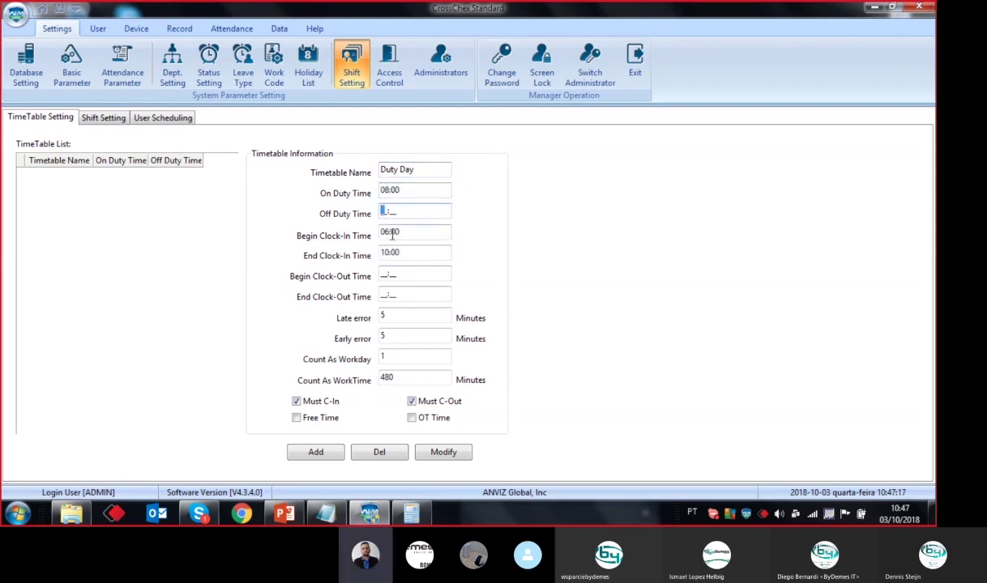
{"action": "type", "text": "17:00"}
{"action": "left_click", "coordinate": [394, 186]}
{"action": "left_click", "coordinate": [379, 207]}
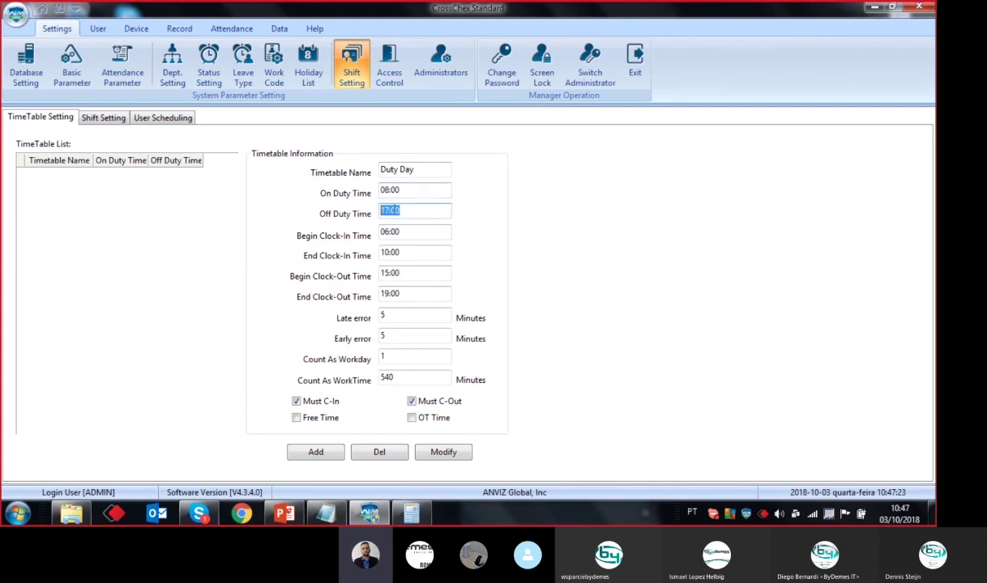
{"action": "left_click", "coordinate": [380, 188]}
- Check the auto-filled 06:00 clock-in start time, leaving it unchanged
{"action": "double_click", "coordinate": [412, 237]}
{"action": "left_click", "coordinate": [413, 237]}
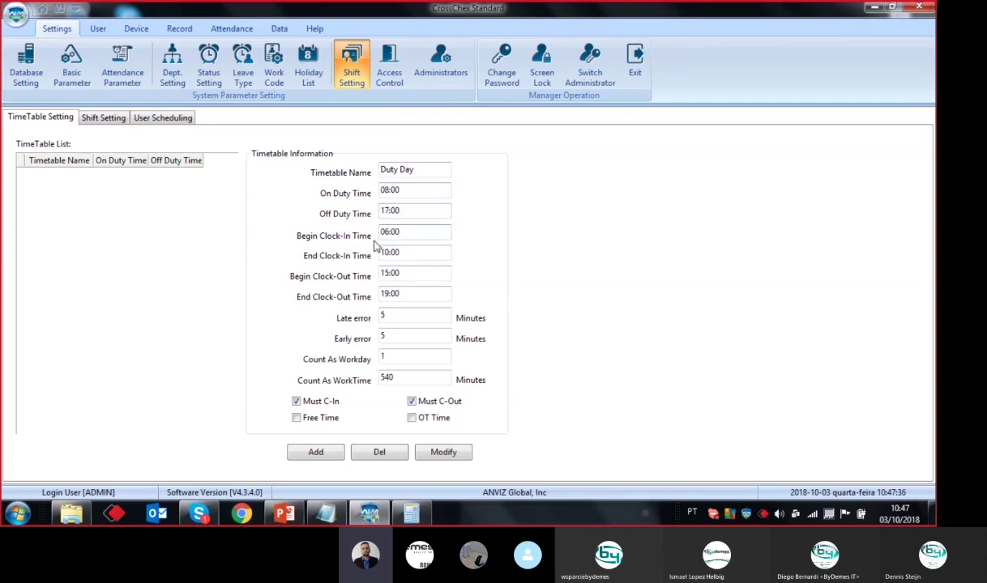
{"action": "double_click", "coordinate": [438, 242]}
{"action": "left_click", "coordinate": [438, 241]}
{"action": "double_click", "coordinate": [404, 230]}
{"action": "left_click", "coordinate": [438, 231]}
{"action": "left_click_drag", "start_coordinate": [422, 235], "coordinate": [382, 234]}
{"action": "left_click", "coordinate": [441, 235]}
{"action": "left_click_drag", "start_coordinate": [427, 256], "coordinate": [486, 255]}
{"action": "mouse_move", "coordinate": [404, 256]}
{"action": "left_mouse_down"}
{"action": "mouse_move", "coordinate": [355, 266]}
{"action": "mouse_move", "coordinate": [414, 266]}
{"action": "left_mouse_up"}
{"action": "left_click_drag", "start_coordinate": [449, 274], "coordinate": [355, 273]}
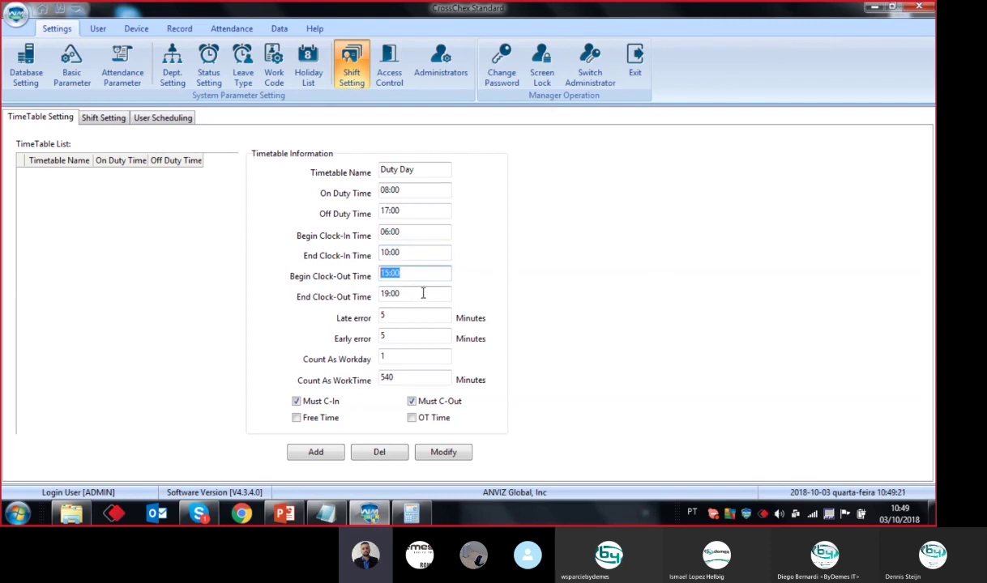
{"action": "left_click_drag", "start_coordinate": [416, 295], "coordinate": [316, 296]}
{"action": "left_click_drag", "start_coordinate": [423, 274], "coordinate": [346, 279]}
{"action": "left_click_drag", "start_coordinate": [416, 297], "coordinate": [374, 295]}
{"action": "left_click_drag", "start_coordinate": [426, 274], "coordinate": [364, 280]}
{"action": "left_click_drag", "start_coordinate": [419, 251], "coordinate": [344, 247]}
{"action": "left_click_drag", "start_coordinate": [424, 232], "coordinate": [356, 235]}
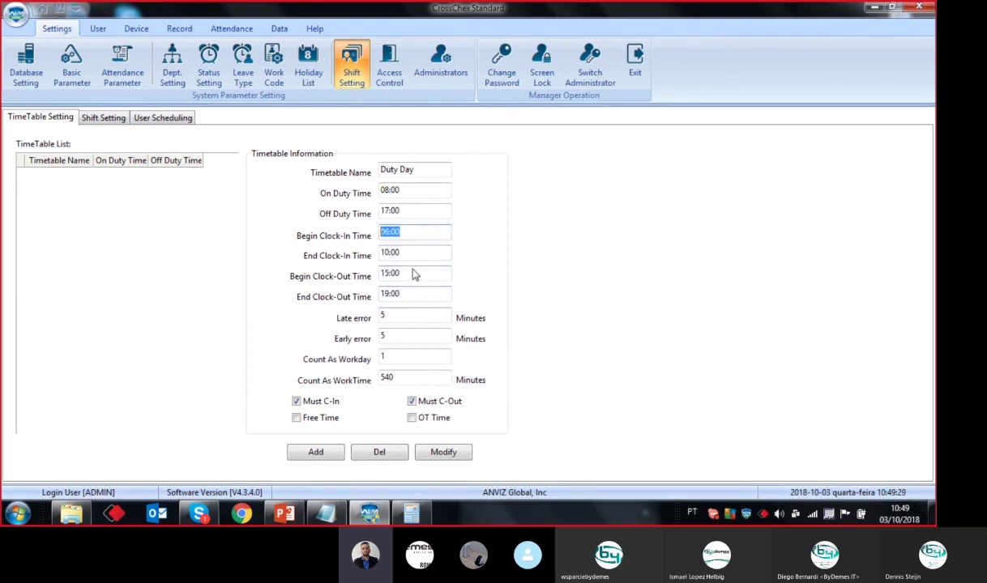
{"action": "left_click_drag", "start_coordinate": [425, 252], "coordinate": [403, 256]}
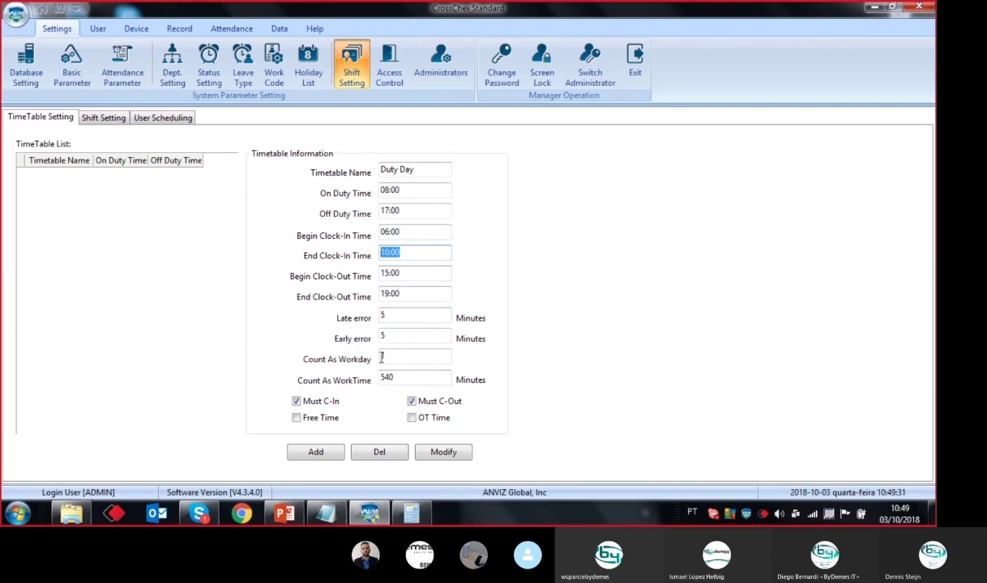
{"action": "left_click", "coordinate": [386, 318]}
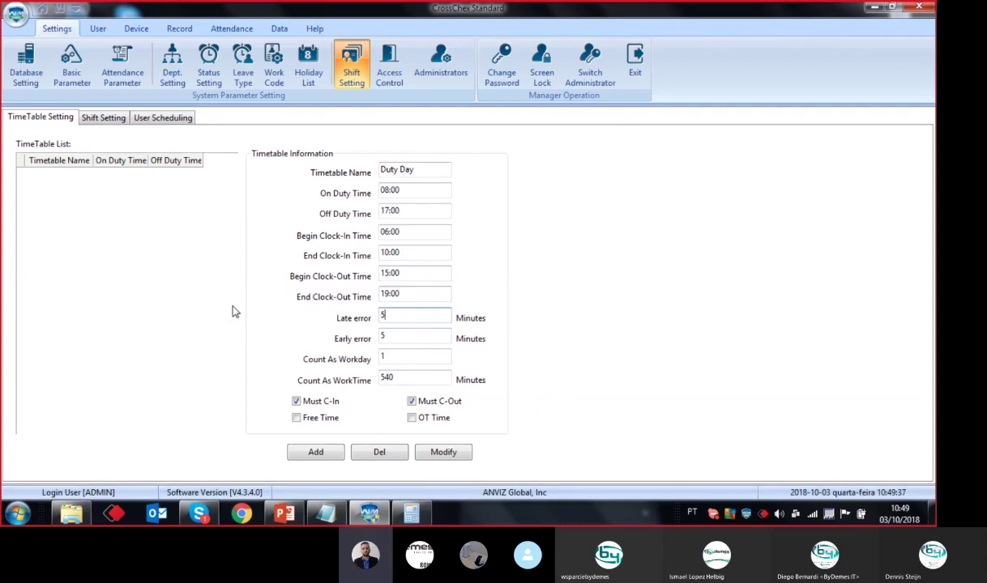
- Change the late arrival tolerance from 5 to 10 minutes
{"action": "left_click_drag", "start_coordinate": [391, 322], "coordinate": [343, 326]}
{"action": "type", "text": "10"}
{"action": "left_click_drag", "start_coordinate": [414, 190], "coordinate": [372, 194]}
{"action": "left_click", "coordinate": [426, 192]}
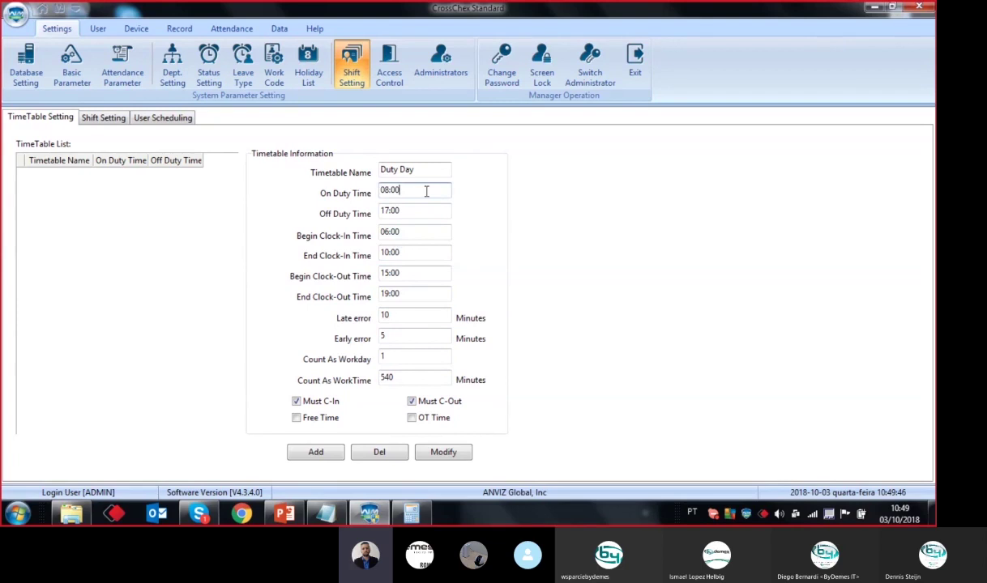
{"action": "left_click_drag", "start_coordinate": [405, 315], "coordinate": [340, 305]}
{"action": "left_click", "coordinate": [439, 318]}
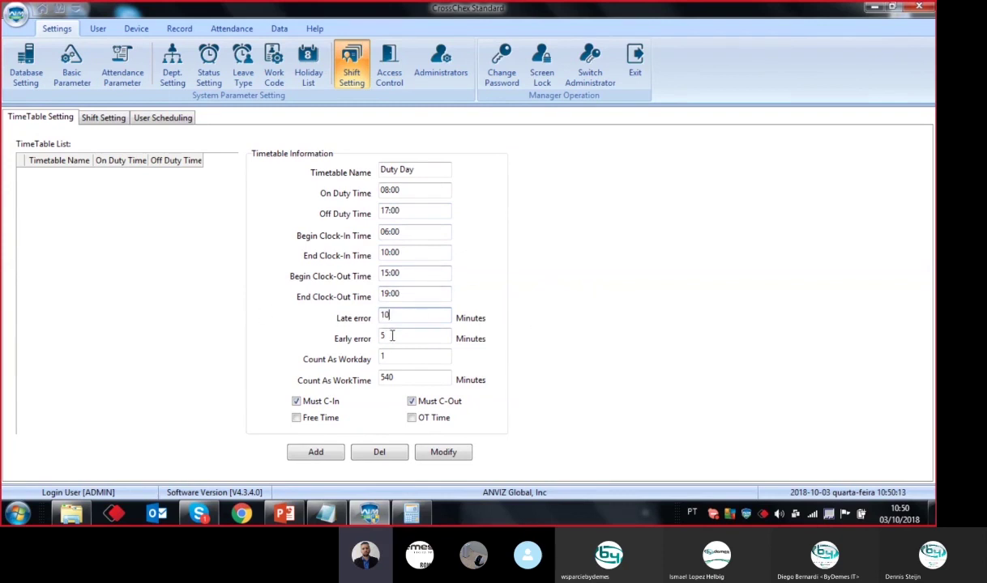
- Change the early departure tolerance from 5 to 10 minutes
{"action": "left_click_drag", "start_coordinate": [411, 338], "coordinate": [163, 358]}
{"action": "type", "text": "10"}
{"action": "left_click", "coordinate": [394, 213]}
{"action": "left_click_drag", "start_coordinate": [409, 338], "coordinate": [357, 341]}
{"action": "left_click", "coordinate": [413, 334]}
{"action": "left_click", "coordinate": [201, 519]}
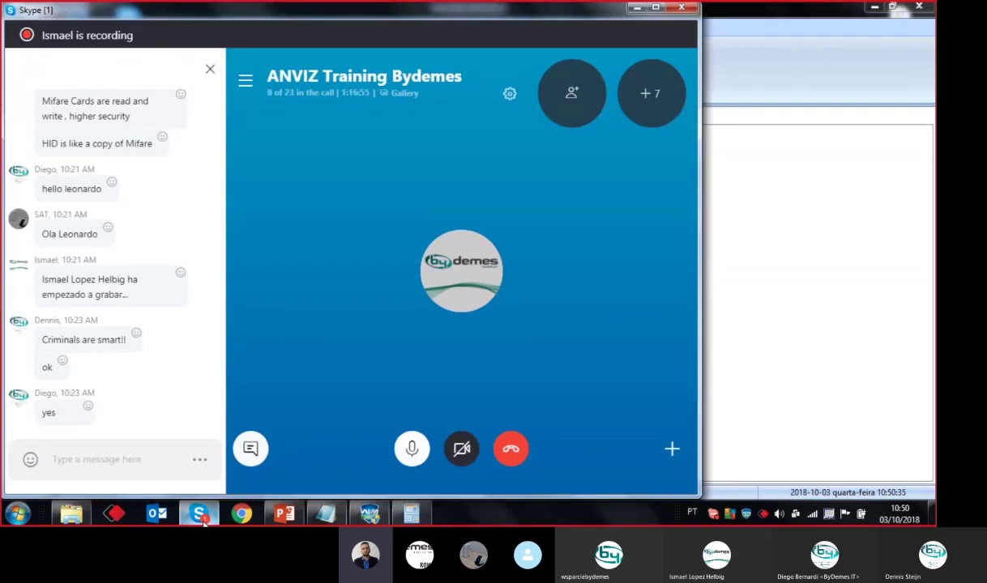
{"action": "left_click", "coordinate": [201, 519]}
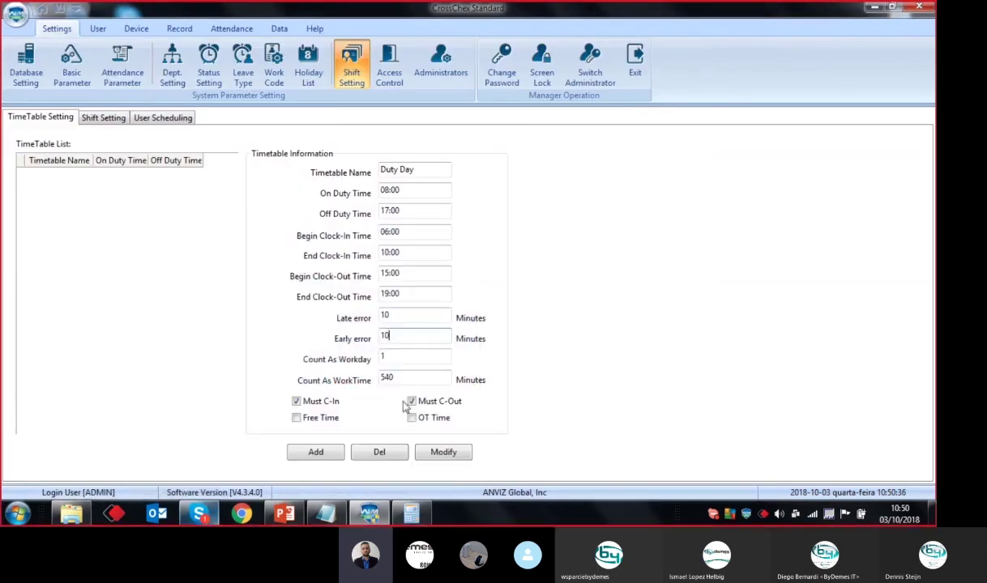
{"action": "left_click", "coordinate": [411, 356]}
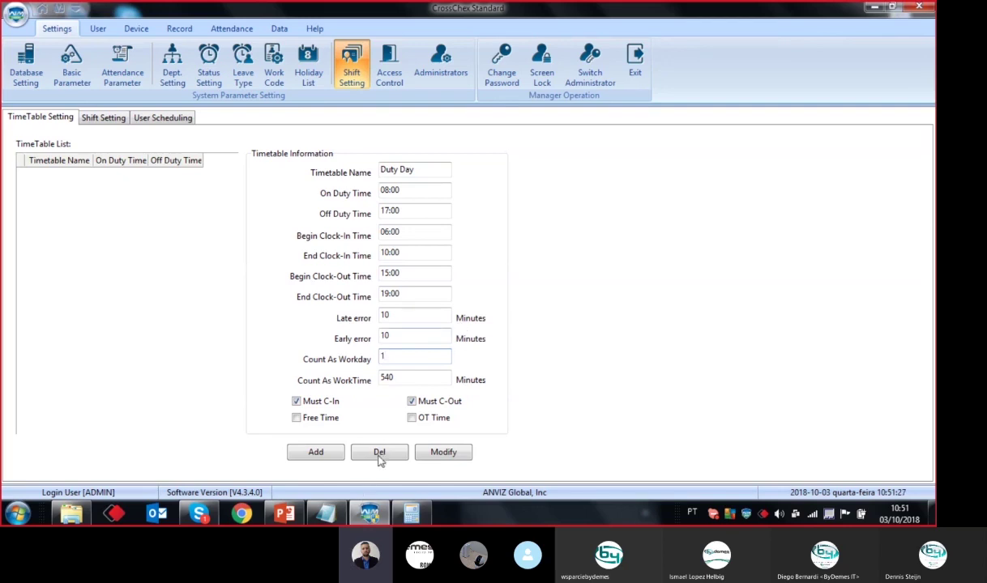
- Check the 08:00 on-duty, 17:00 off-duty and 540 work-minute values, then place the Calculator beside the form
{"action": "left_click_drag", "start_coordinate": [421, 373], "coordinate": [379, 366]}
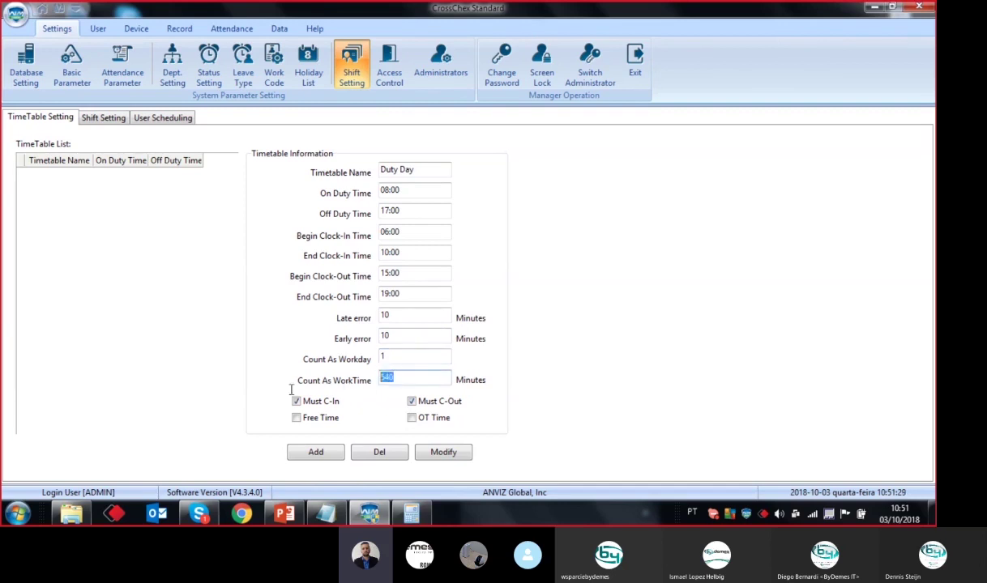
{"action": "left_click", "coordinate": [421, 378]}
{"action": "double_click", "coordinate": [414, 378]}
{"action": "left_click", "coordinate": [417, 190]}
{"action": "double_click", "coordinate": [417, 190]}
{"action": "left_click", "coordinate": [435, 190]}
{"action": "double_click", "coordinate": [419, 210]}
{"action": "left_click", "coordinate": [417, 211]}
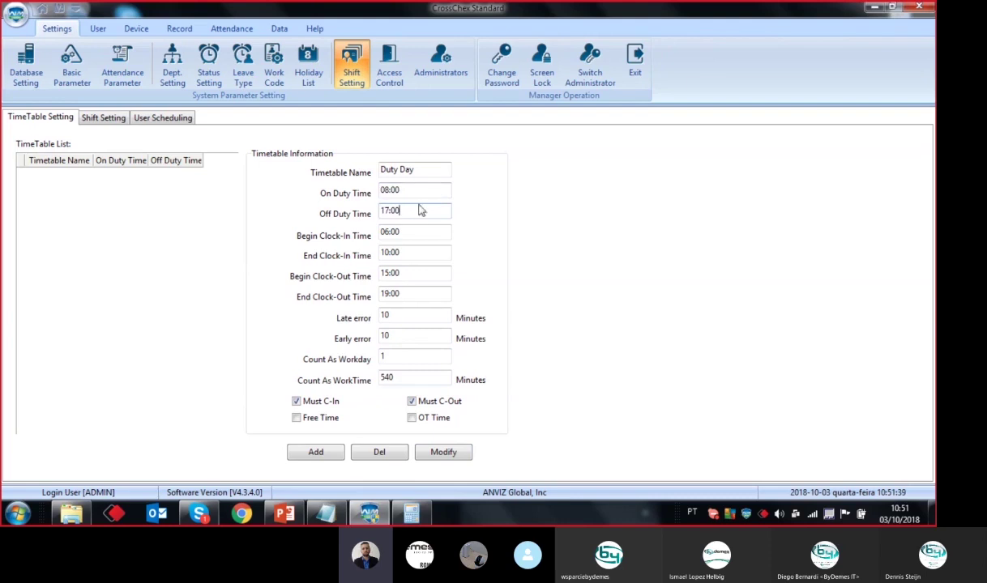
{"action": "double_click", "coordinate": [391, 377]}
{"action": "left_click", "coordinate": [413, 513]}
{"action": "left_click_drag", "start_coordinate": [453, 216], "coordinate": [754, 151]}
- Divide 540 by 60 in Calculator, giving 9 work hours
{"action": "type", "text": "540/60"}
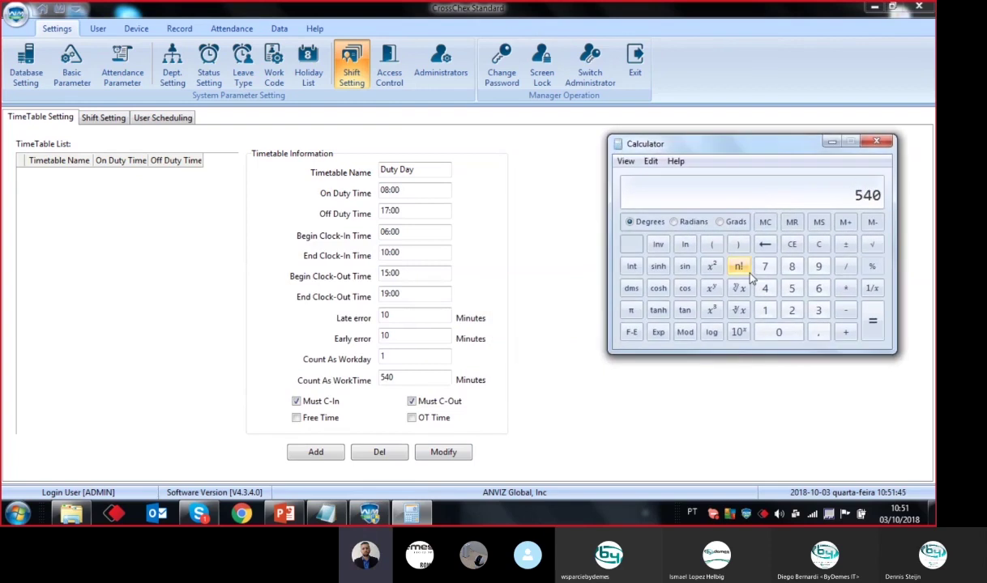
{"action": "key", "text": "Return"}
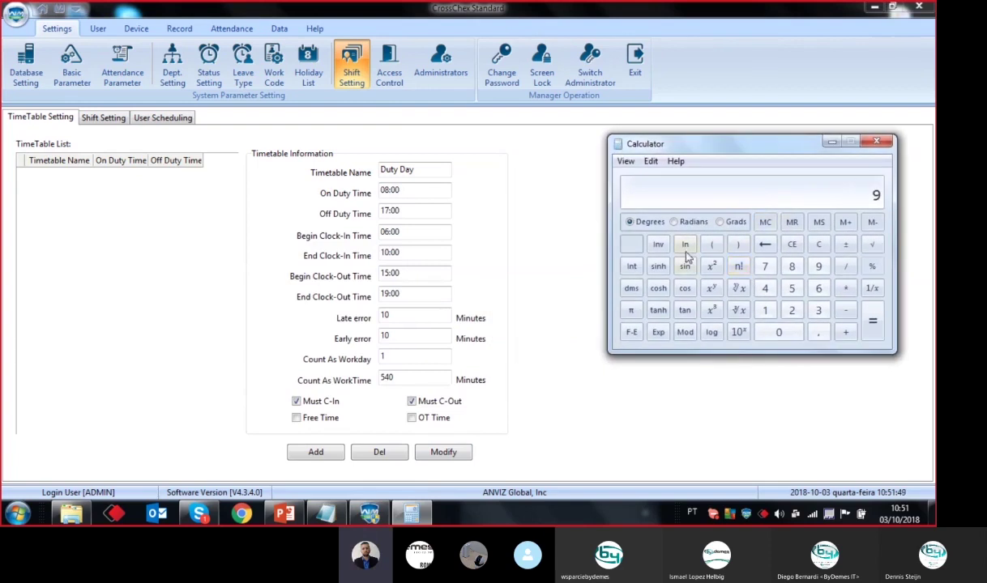
{"action": "left_click", "coordinate": [399, 360]}
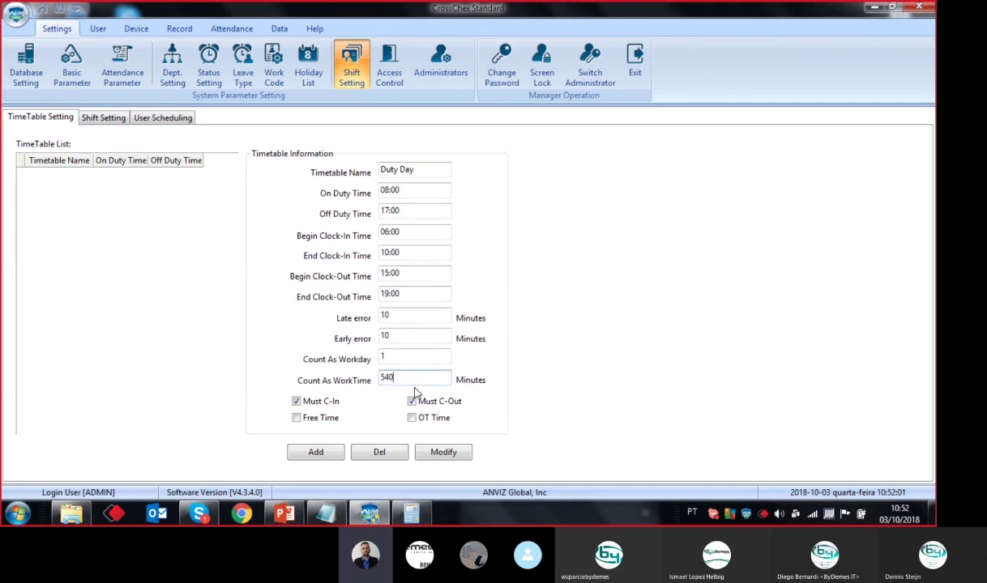
{"action": "left_click_drag", "start_coordinate": [426, 171], "coordinate": [498, 182]}
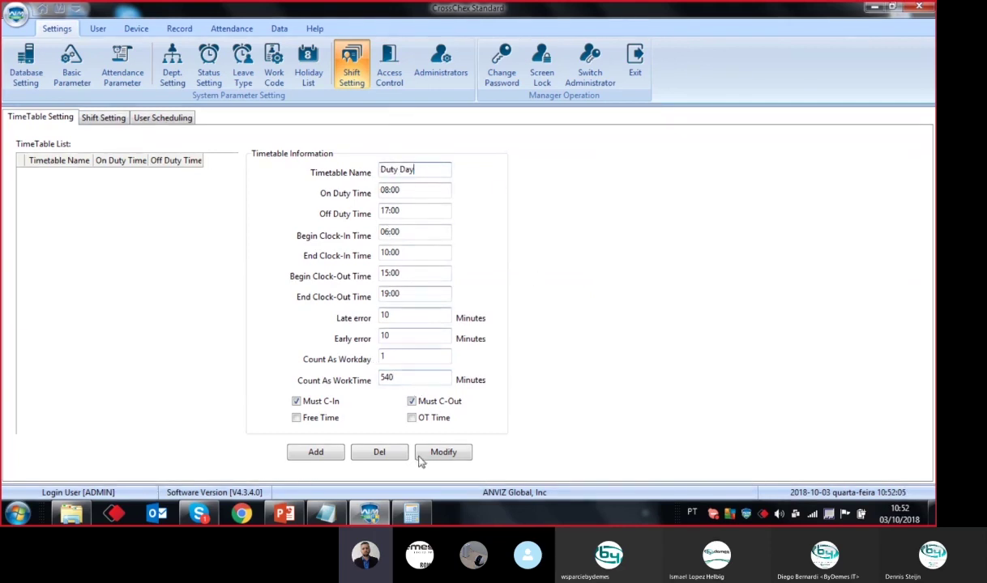
{"action": "left_click", "coordinate": [411, 513]}
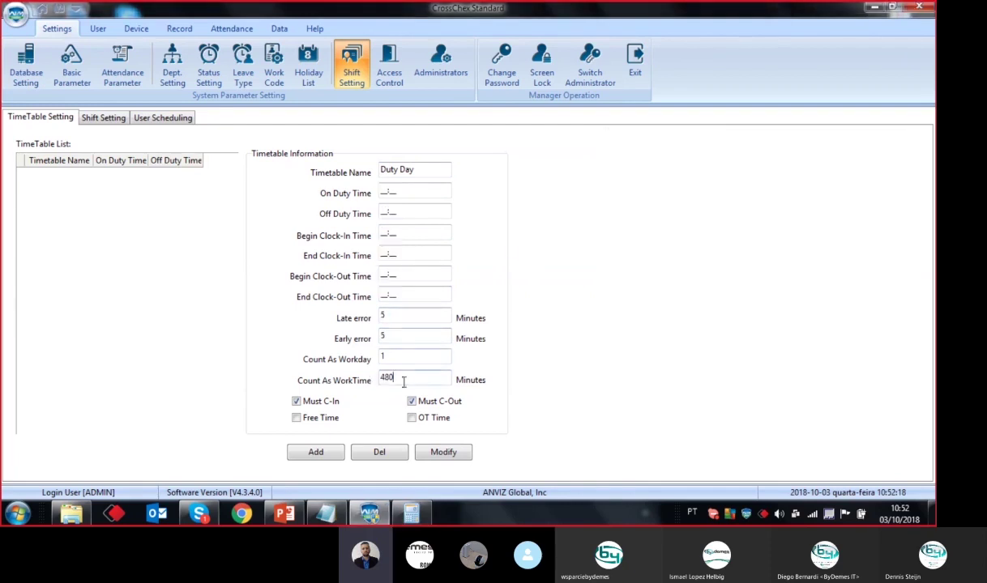
{"action": "left_click_drag", "start_coordinate": [403, 381], "coordinate": [386, 386]}
- Enter on-duty 08:00, off-duty 17:00, and late and early errors of 10 minutes
{"action": "left_click", "coordinate": [413, 187]}
{"action": "type", "text": "0800"}
{"action": "left_click", "coordinate": [383, 213]}
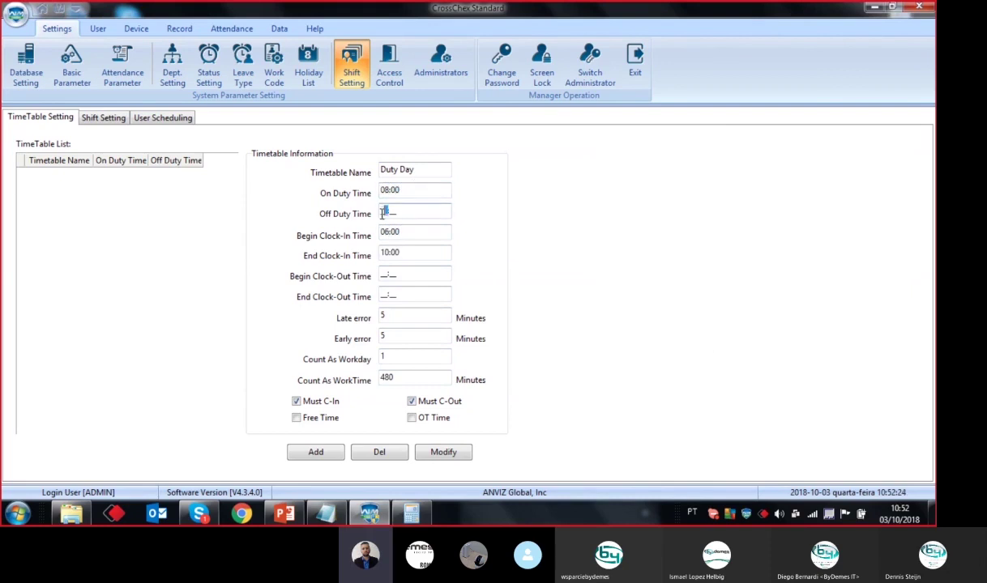
{"action": "type", "text": "1700"}
{"action": "left_click", "coordinate": [419, 318]}
{"action": "type", "text": "10"}
{"action": "key", "text": "Tab"}
{"action": "type", "text": "10"}
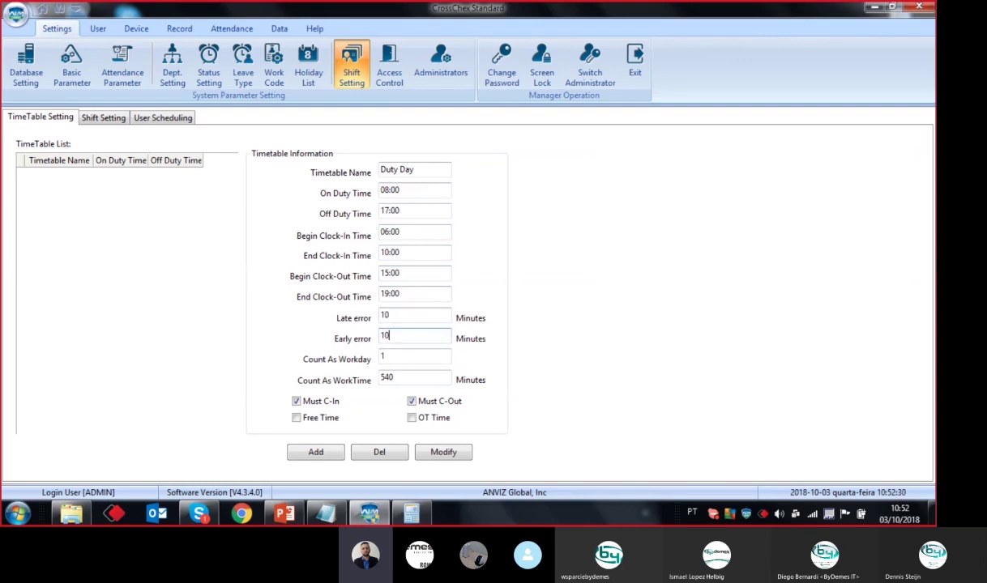
{"action": "left_click", "coordinate": [423, 517]}
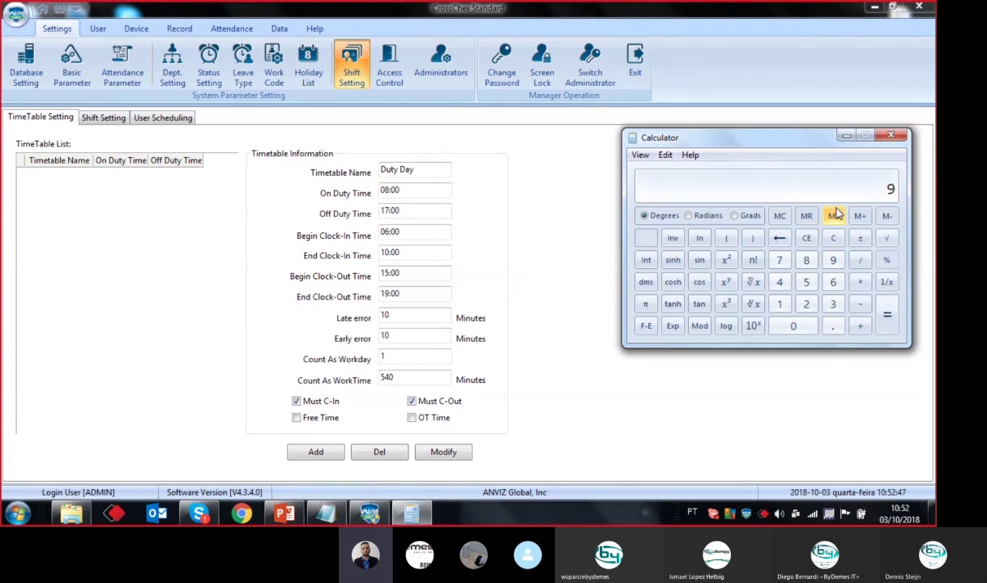
- Move the Calculator to the centre-right and compute 9 − 1
{"action": "left_click_drag", "start_coordinate": [715, 143], "coordinate": [377, 404]}
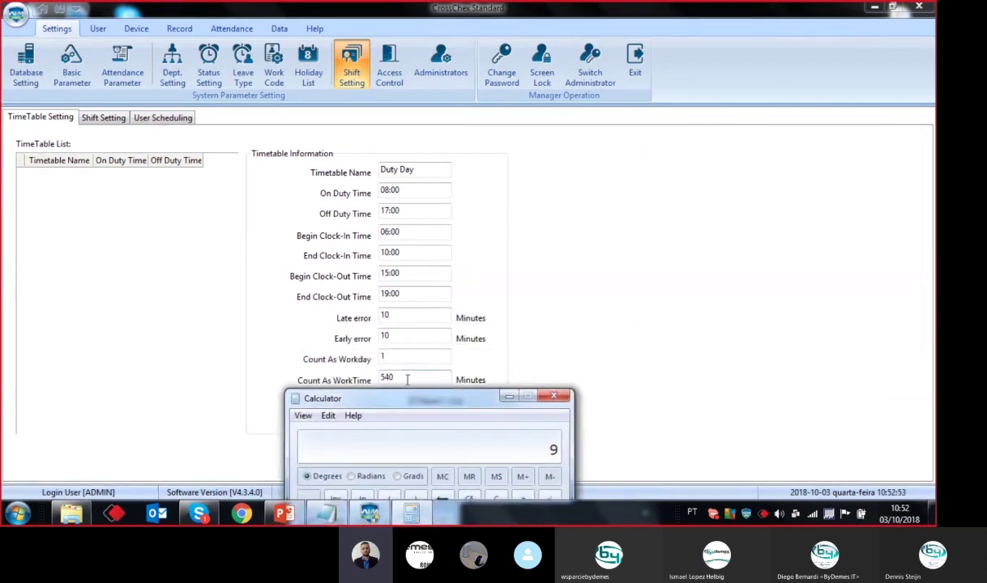
{"action": "left_click_drag", "start_coordinate": [503, 397], "coordinate": [608, 330]}
{"action": "left_click_drag", "start_coordinate": [656, 268], "coordinate": [752, 105]}
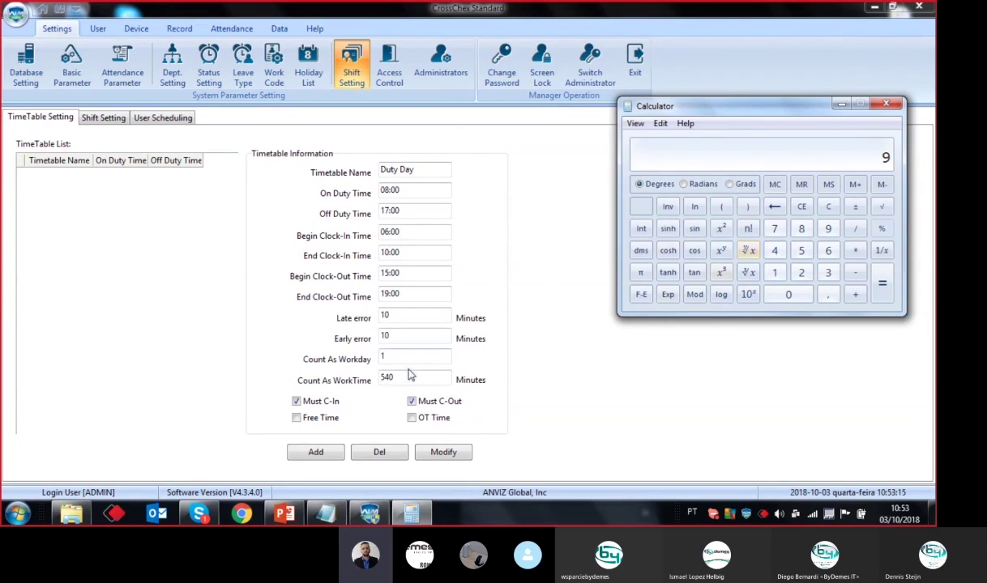
{"action": "left_click_drag", "start_coordinate": [806, 106], "coordinate": [683, 185]}
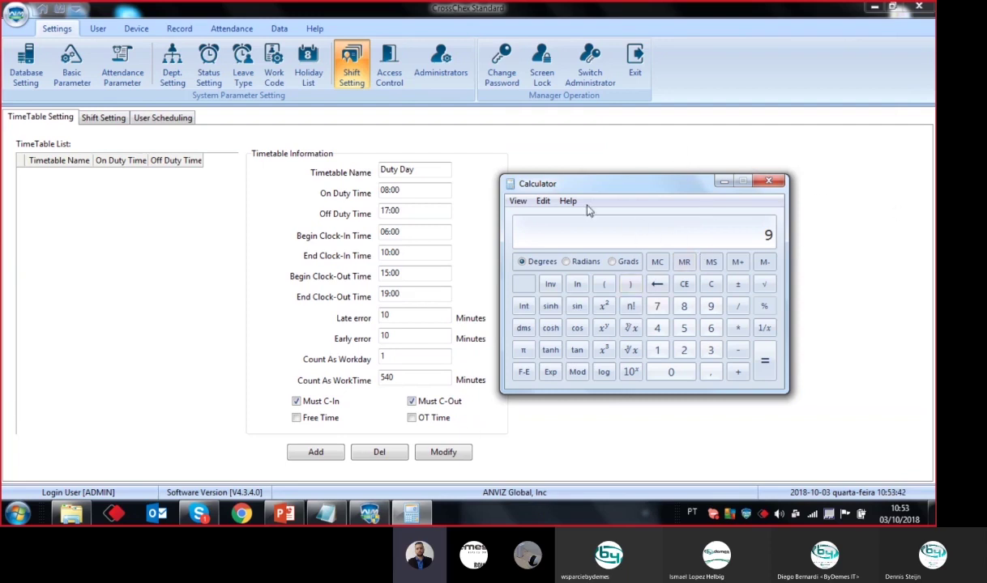
{"action": "left_click", "coordinate": [737, 350]}
{"action": "left_click", "coordinate": [658, 349]}
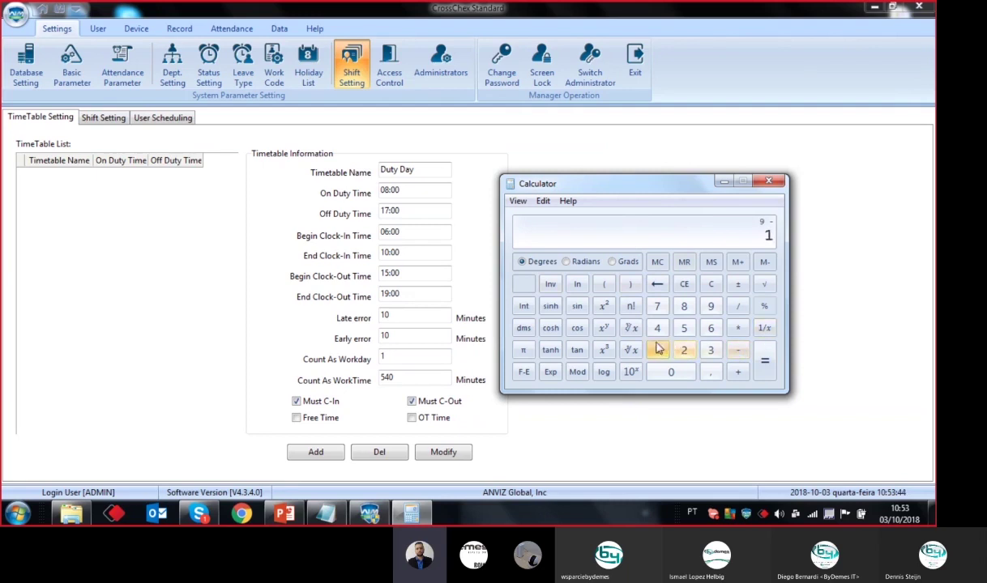
{"action": "left_click", "coordinate": [764, 361]}
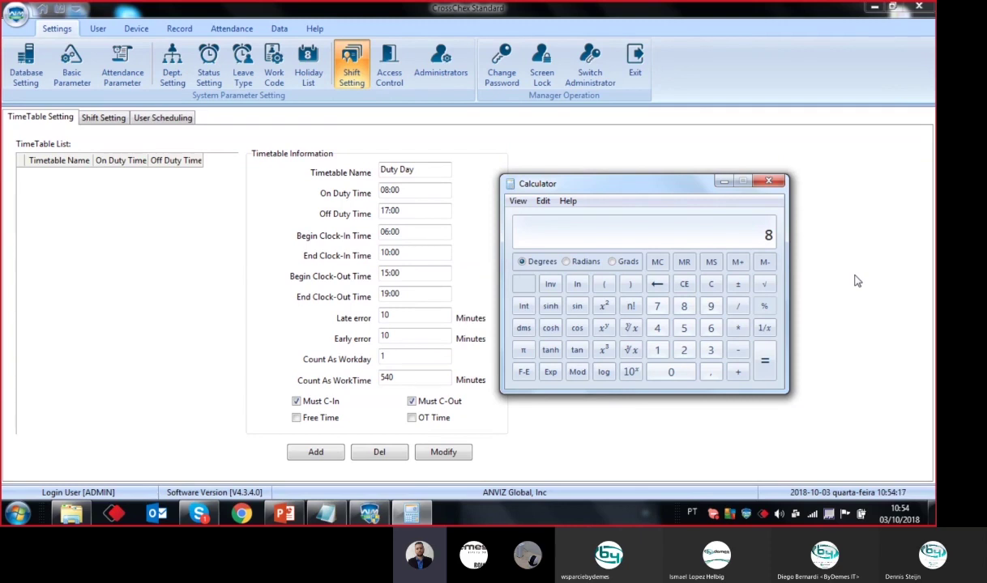
- Compute 540 − 60 = 480 and select the Count As WorkTime value
{"action": "left_click", "coordinate": [684, 328]}
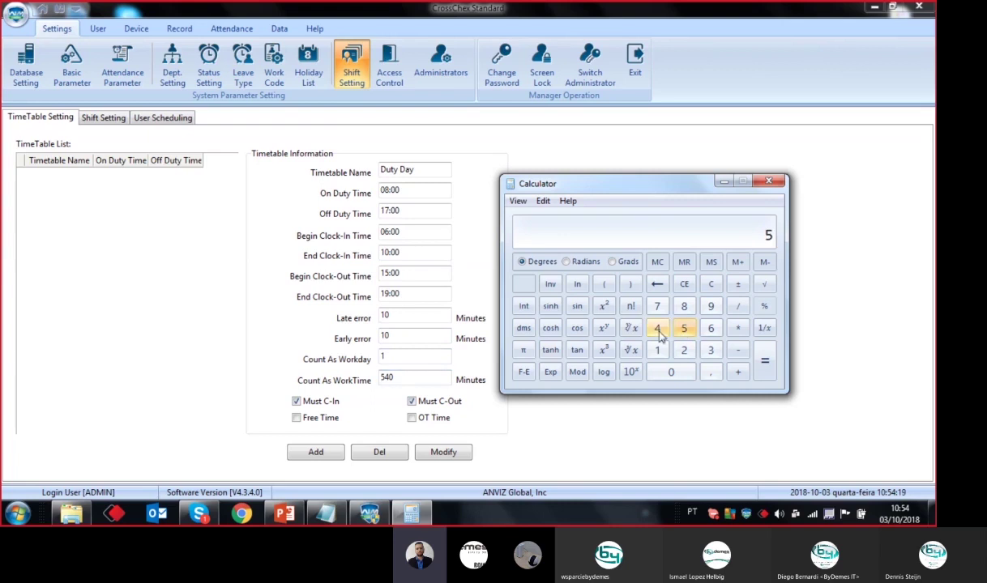
{"action": "left_click", "coordinate": [657, 328]}
{"action": "left_click", "coordinate": [671, 372]}
{"action": "left_click", "coordinate": [737, 350]}
{"action": "left_click", "coordinate": [711, 328]}
{"action": "left_click", "coordinate": [673, 373]}
{"action": "left_click", "coordinate": [764, 361]}
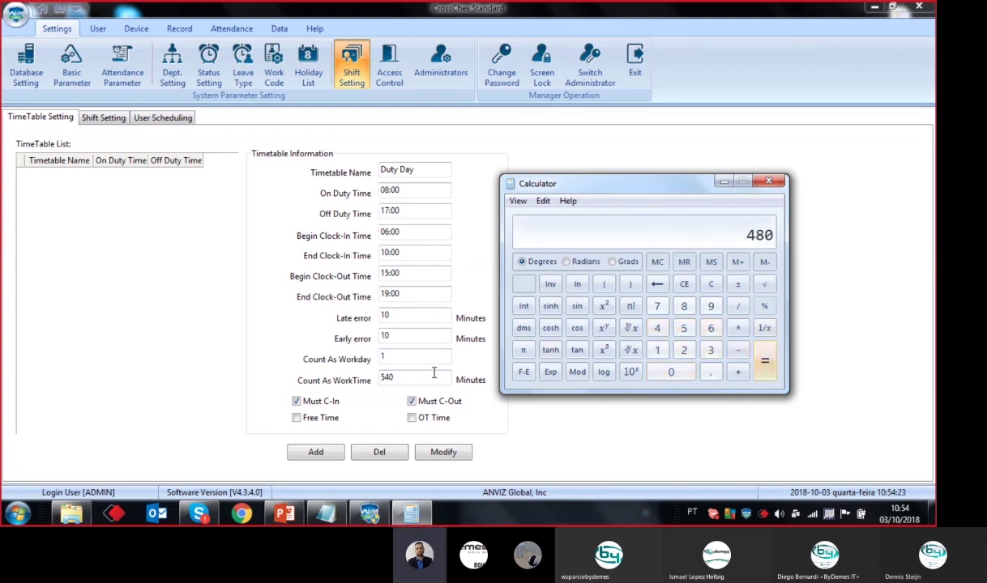
{"action": "double_click", "coordinate": [393, 378]}
- Change Count As WorkTime to 480, restore it to 540, and re-tick Must C-In
{"action": "type", "text": "4"}
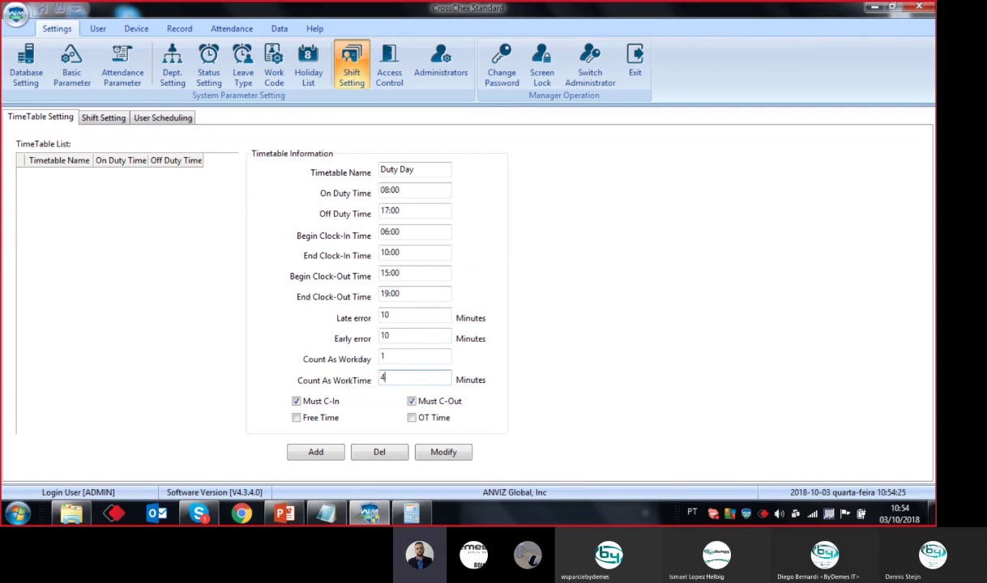
{"action": "type", "text": "80"}
{"action": "left_click", "coordinate": [411, 513]}
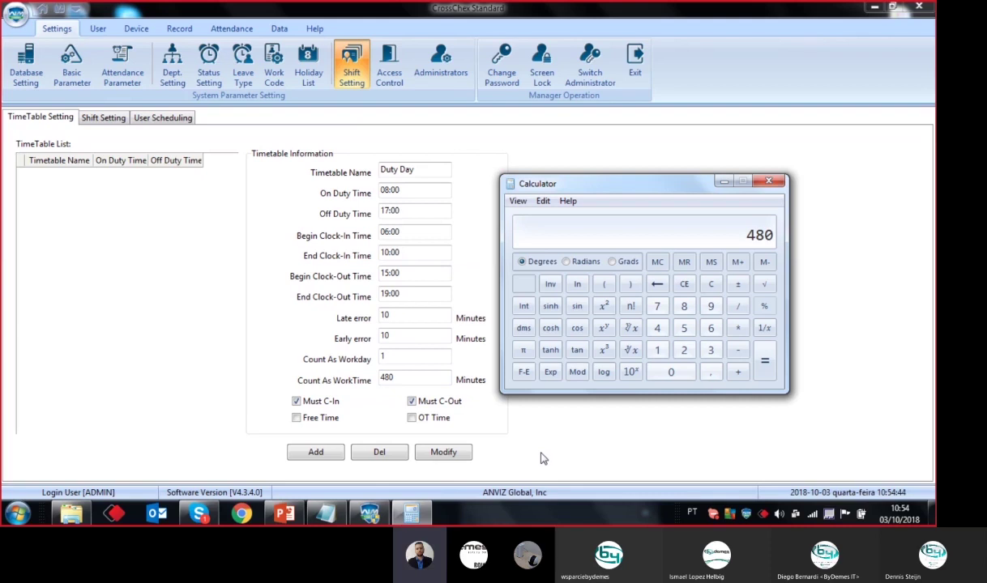
{"action": "left_click_drag", "start_coordinate": [427, 384], "coordinate": [372, 387]}
{"action": "type", "text": "540"}
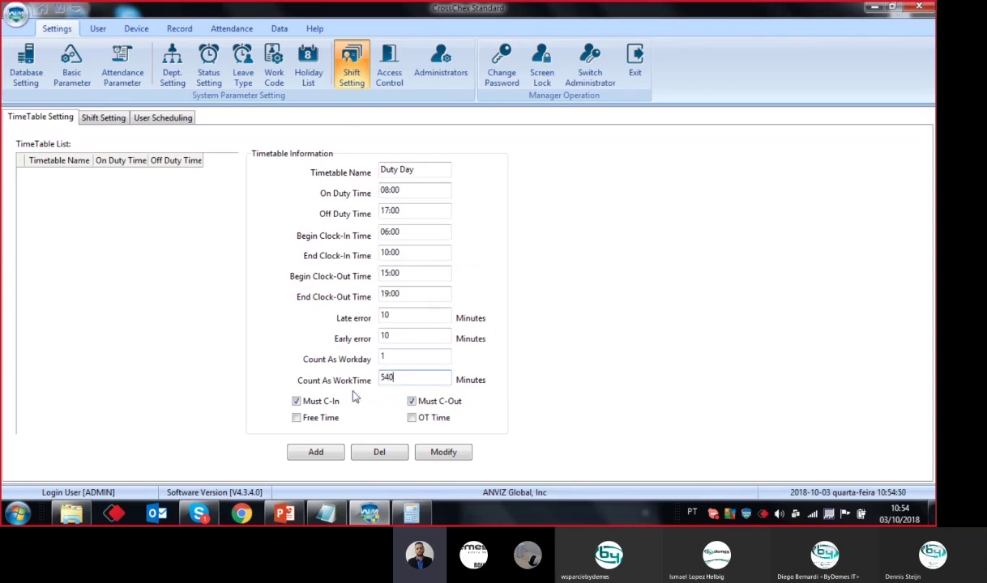
{"action": "left_click", "coordinate": [295, 401]}
{"action": "left_click", "coordinate": [297, 402]}
- Leave OT Time unticked, add the Duty Day timetable to the list, and switch to Shift Setting
{"action": "left_click", "coordinate": [413, 418]}
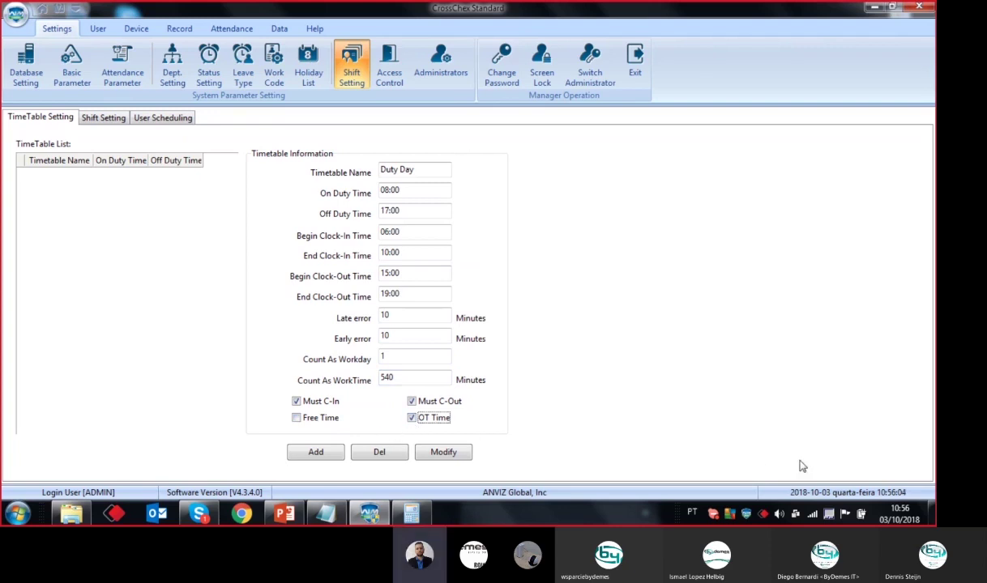
{"action": "left_click", "coordinate": [411, 418]}
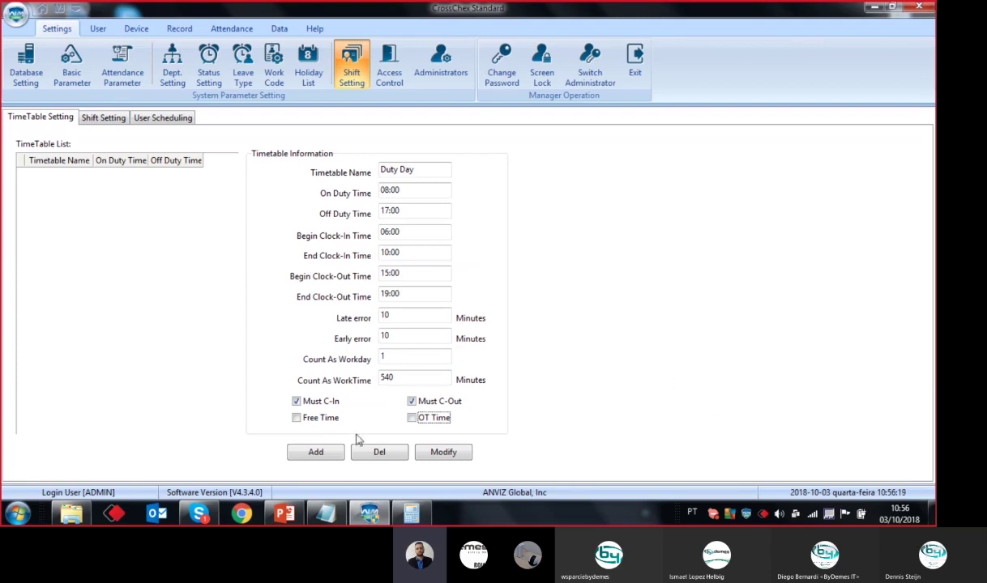
{"action": "left_click", "coordinate": [316, 451]}
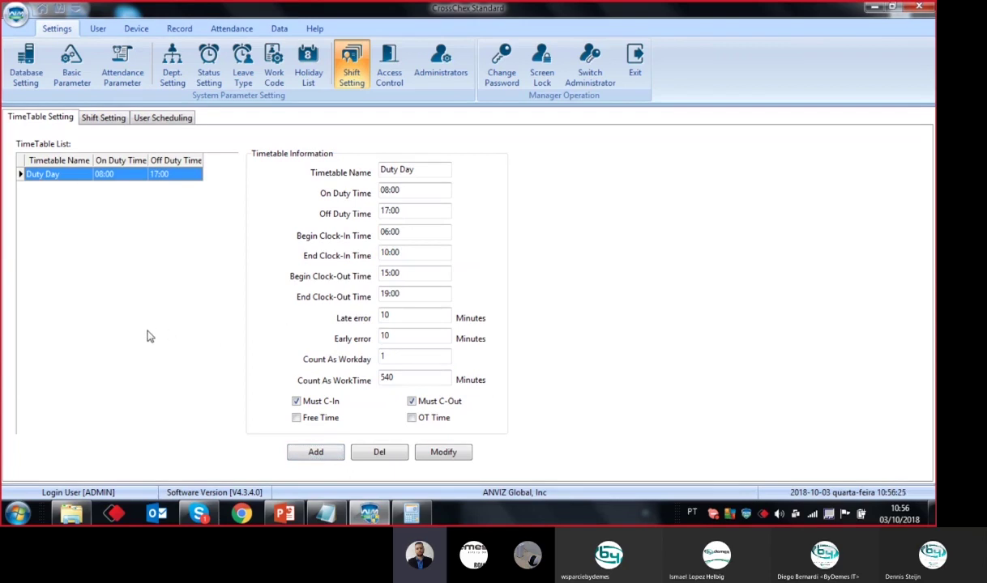
{"action": "left_click", "coordinate": [118, 120]}
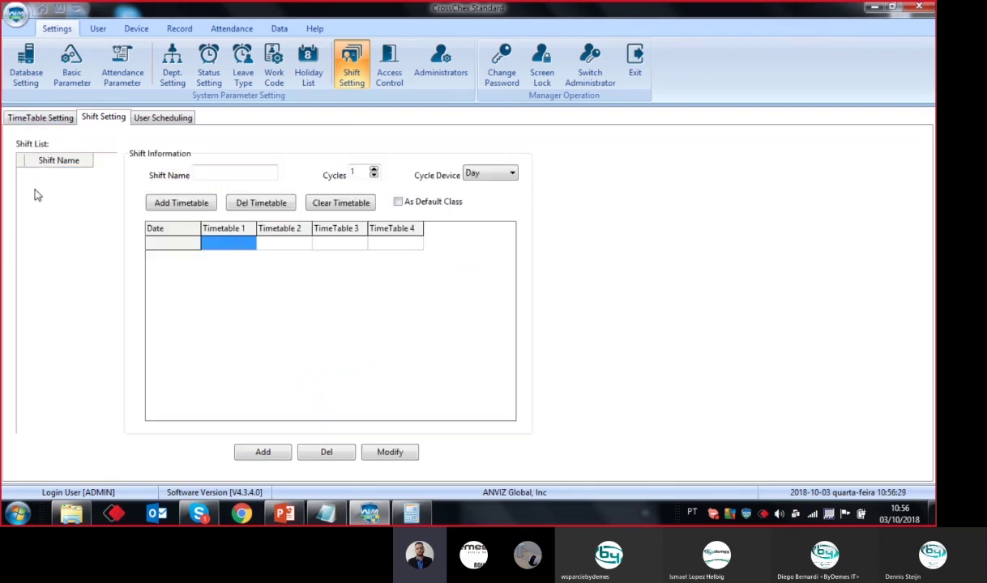
{"action": "left_click", "coordinate": [24, 119]}
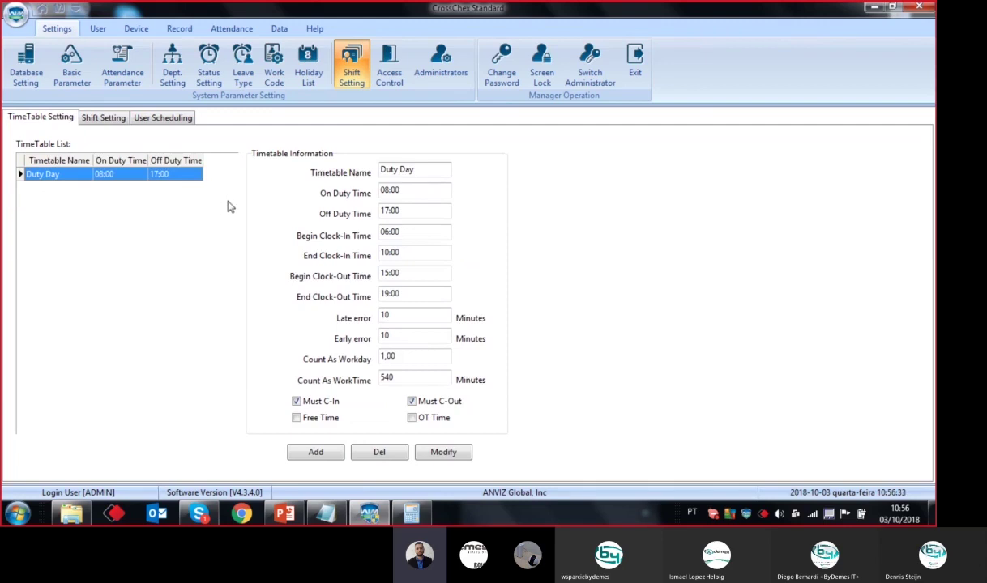
{"action": "left_click", "coordinate": [384, 358]}
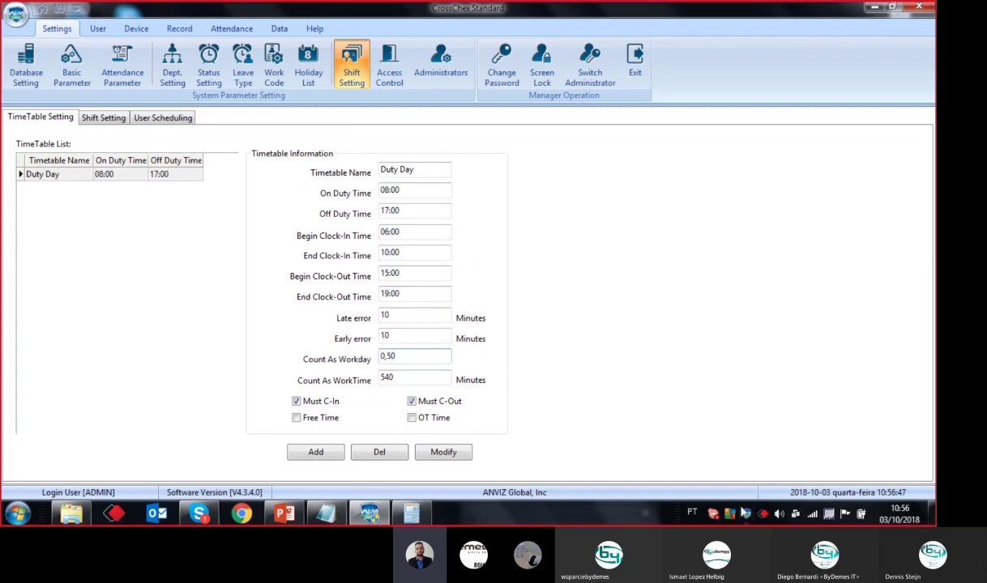
{"action": "left_click", "coordinate": [84, 174]}
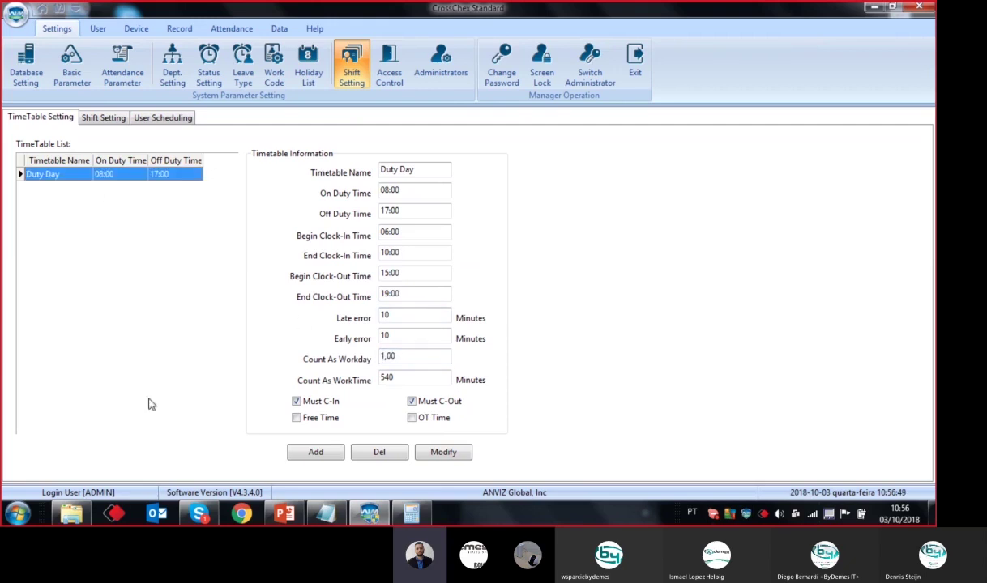
{"action": "left_click", "coordinate": [122, 117]}
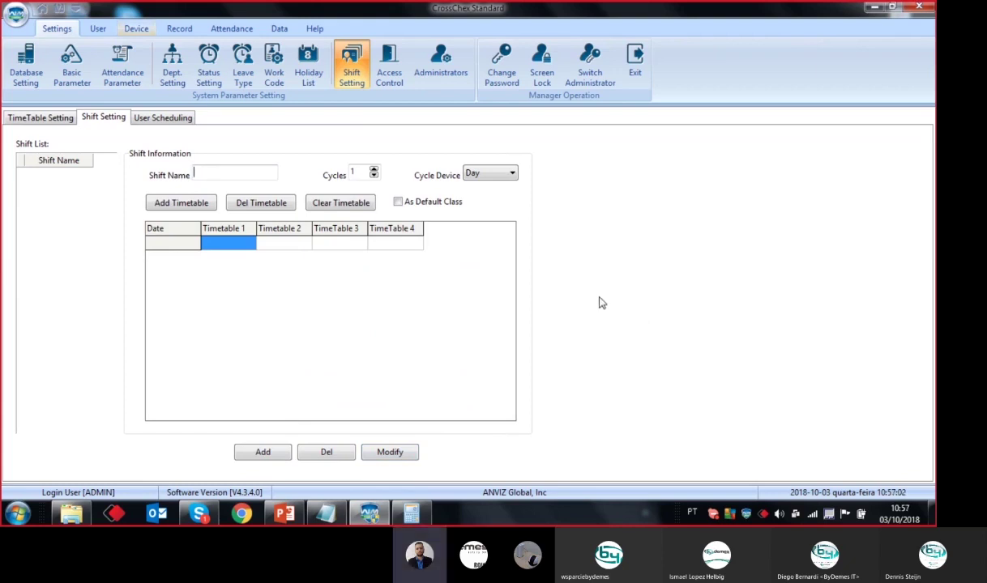
{"action": "type", "text": "Wee"}
{"action": "left_click", "coordinate": [352, 172]}
{"action": "left_click", "coordinate": [355, 173]}
{"action": "left_click", "coordinate": [506, 175]}
{"action": "left_click", "coordinate": [485, 198]}
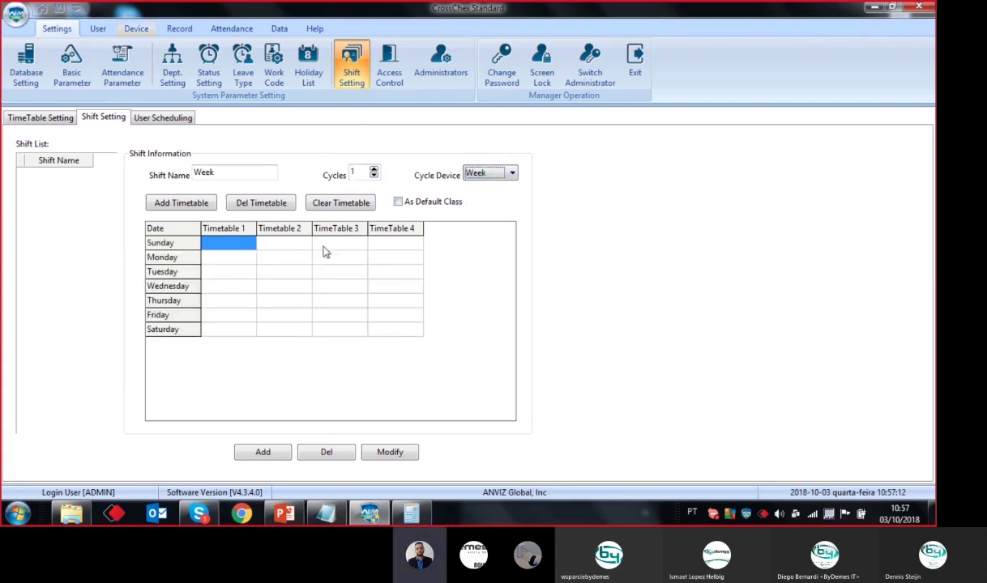
{"action": "left_click", "coordinate": [510, 173]}
{"action": "left_click", "coordinate": [489, 201]}
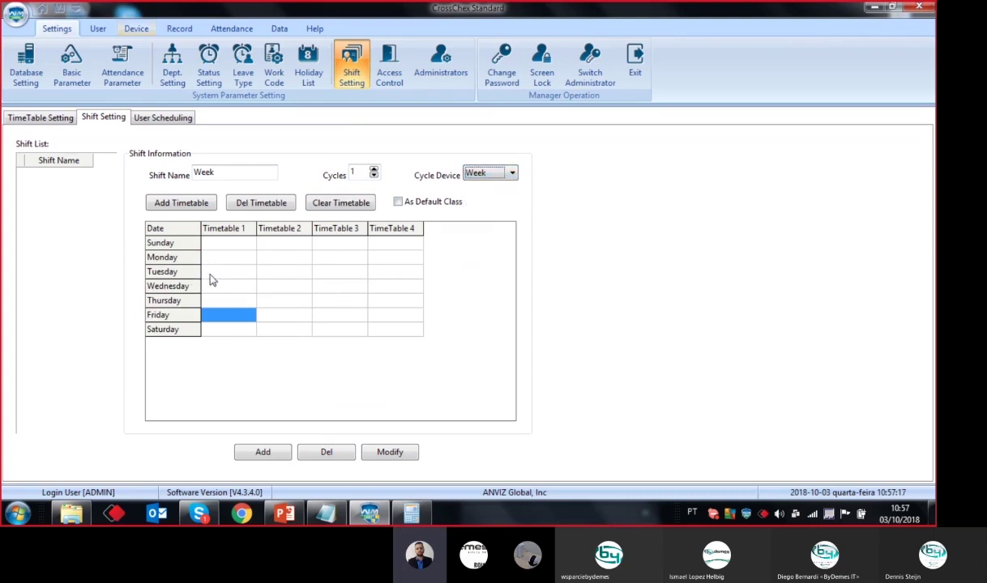
{"action": "left_click", "coordinate": [209, 257]}
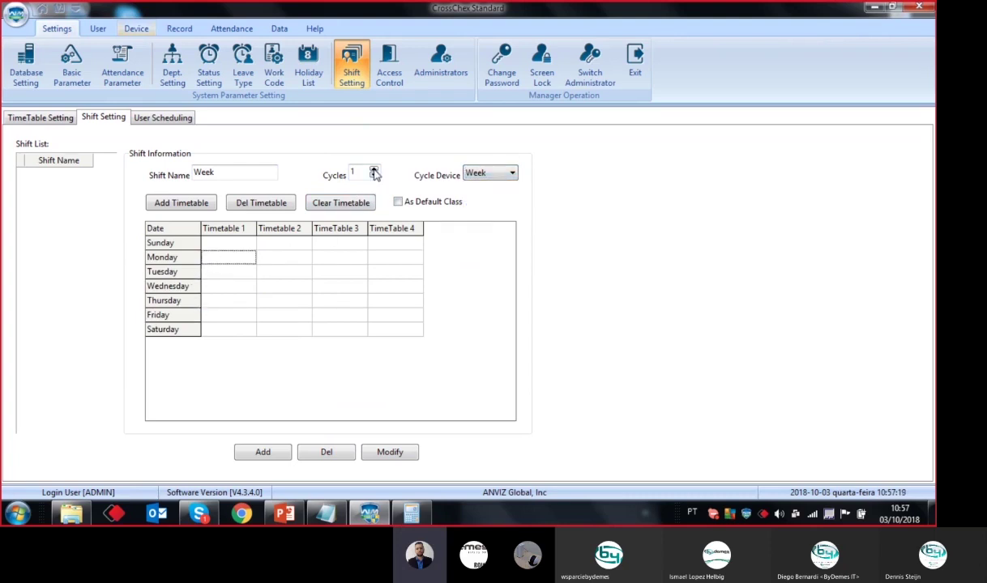
{"action": "left_click", "coordinate": [375, 170]}
{"action": "left_click", "coordinate": [229, 273]}
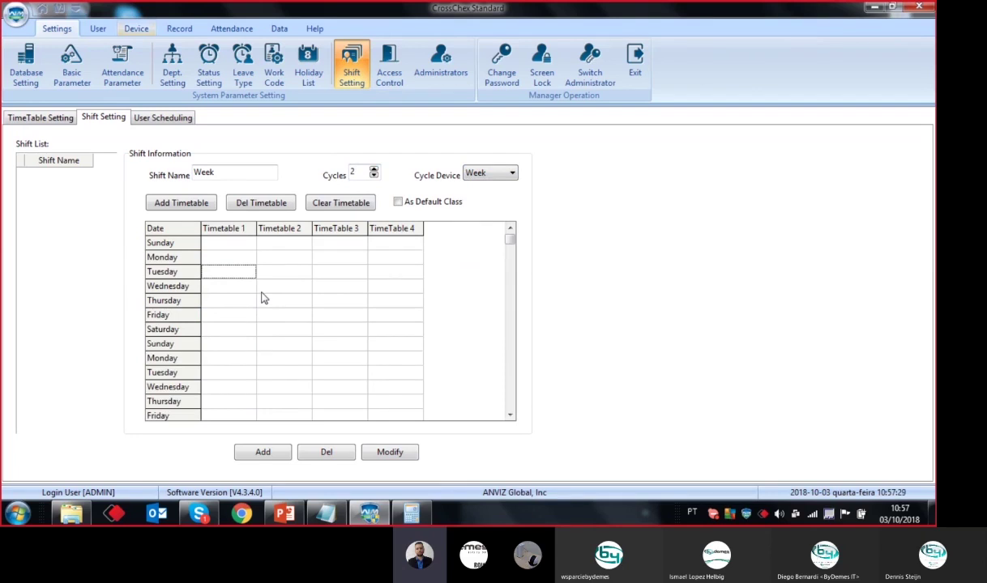
{"action": "left_click", "coordinate": [222, 258]}
{"action": "left_click", "coordinate": [227, 334], "text": "shift"}
{"action": "scroll", "coordinate": [235, 360], "scroll_direction": "down", "scroll_amount": 3}
{"action": "left_click", "coordinate": [235, 360]}
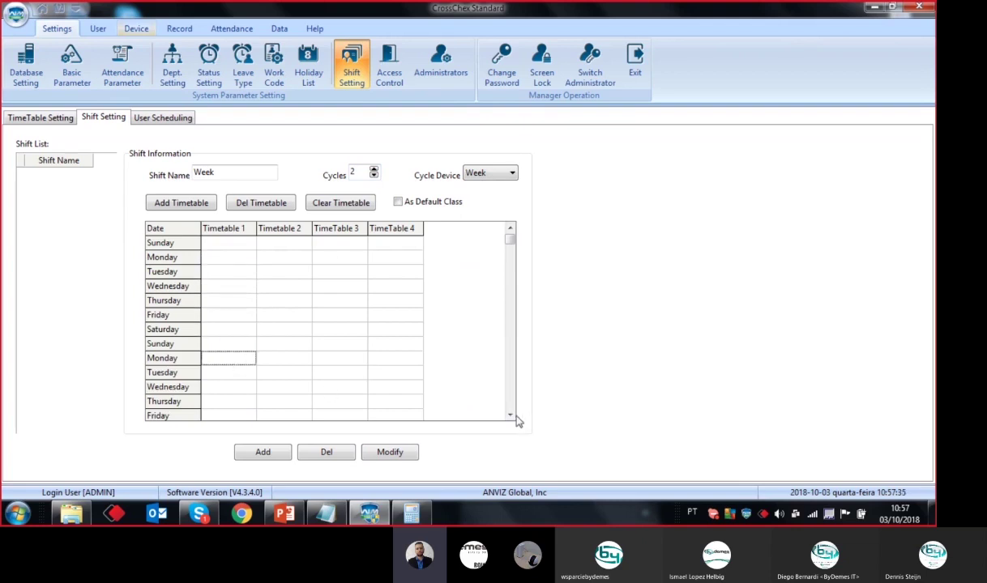
{"action": "left_click", "coordinate": [509, 414]}
{"action": "left_click", "coordinate": [226, 389], "text": "shift"}
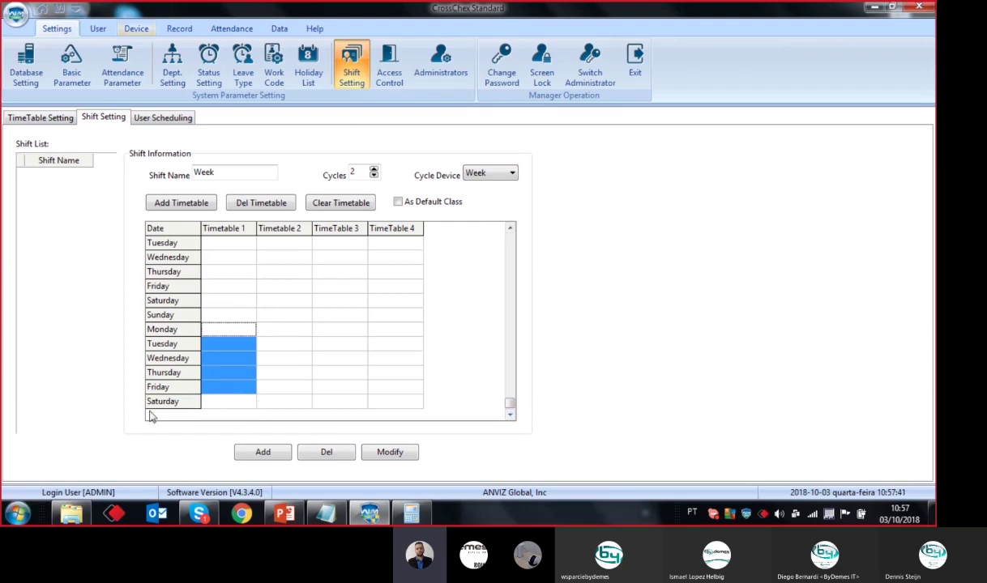
{"action": "key", "text": "Up"}
{"action": "key", "text": "Up"}
{"action": "key", "text": "Up"}
{"action": "key", "text": "Up"}
{"action": "key", "text": "Up"}
{"action": "key", "text": "Up"}
{"action": "key", "text": "Up"}
{"action": "key", "text": "Up"}
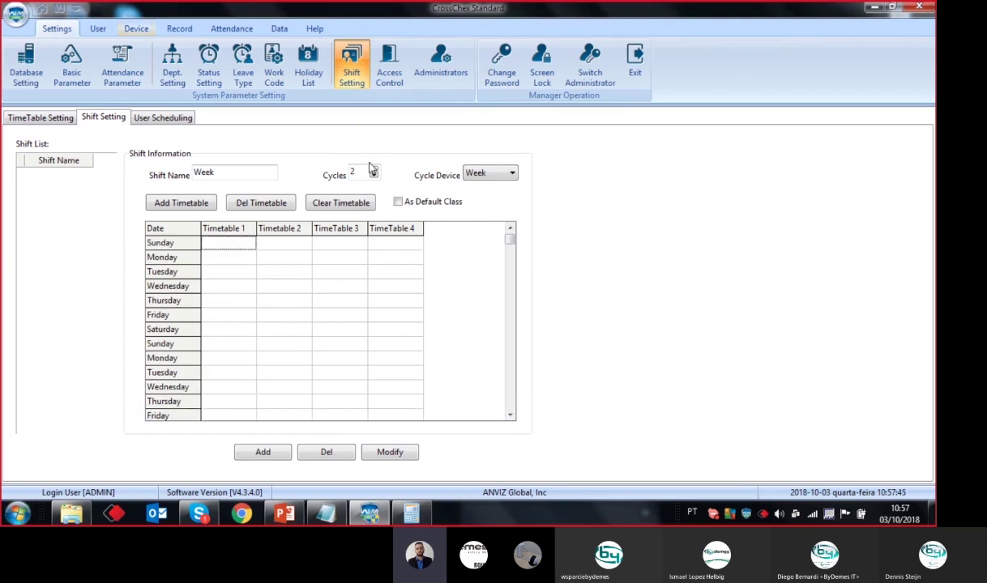
{"action": "left_click_drag", "start_coordinate": [362, 172], "coordinate": [351, 172]}
- Set the Week shift's Cycles to 1 for a single Sunday–Saturday week
{"action": "type", "text": "1"}
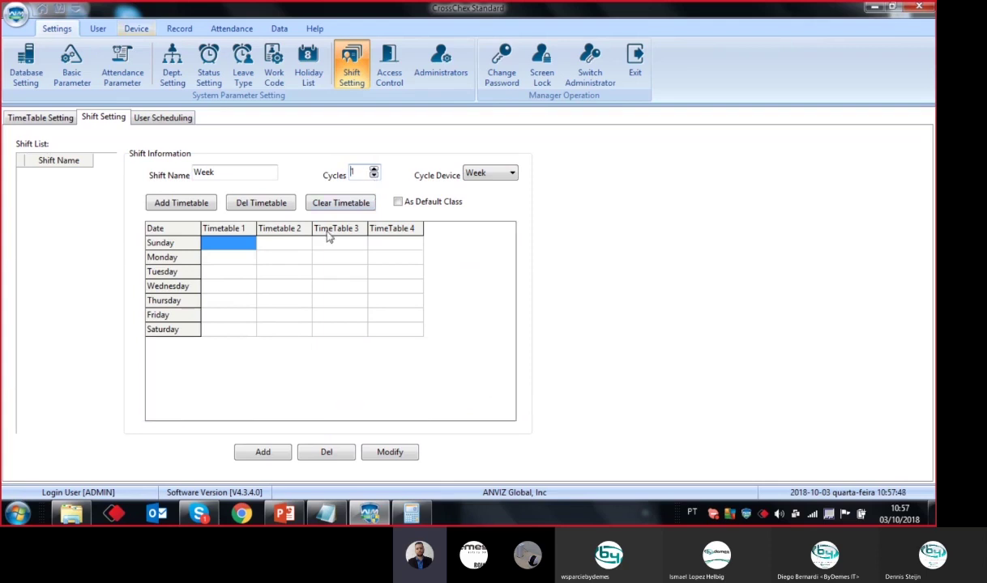
{"action": "left_click", "coordinate": [248, 258]}
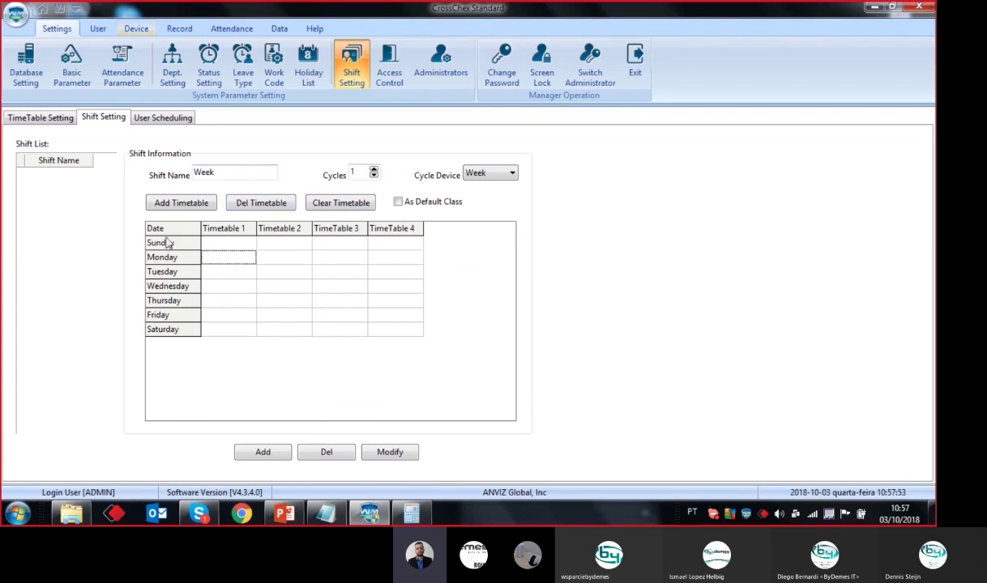
{"action": "left_click", "coordinate": [191, 198]}
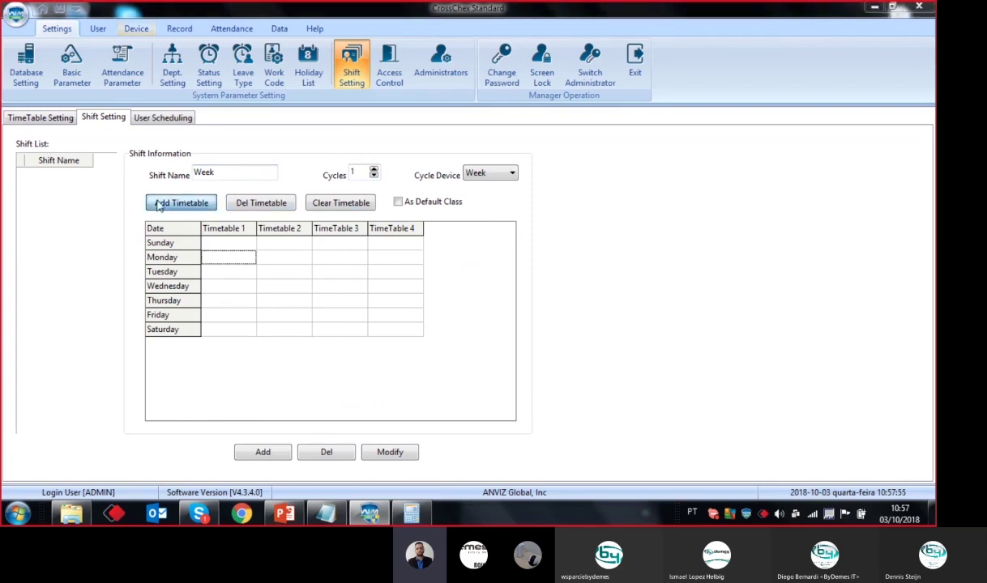
- Assign the Duty Day timetable to Monday through Friday of the Week shift
{"action": "left_click", "coordinate": [305, 189]}
{"action": "left_click", "coordinate": [305, 202]}
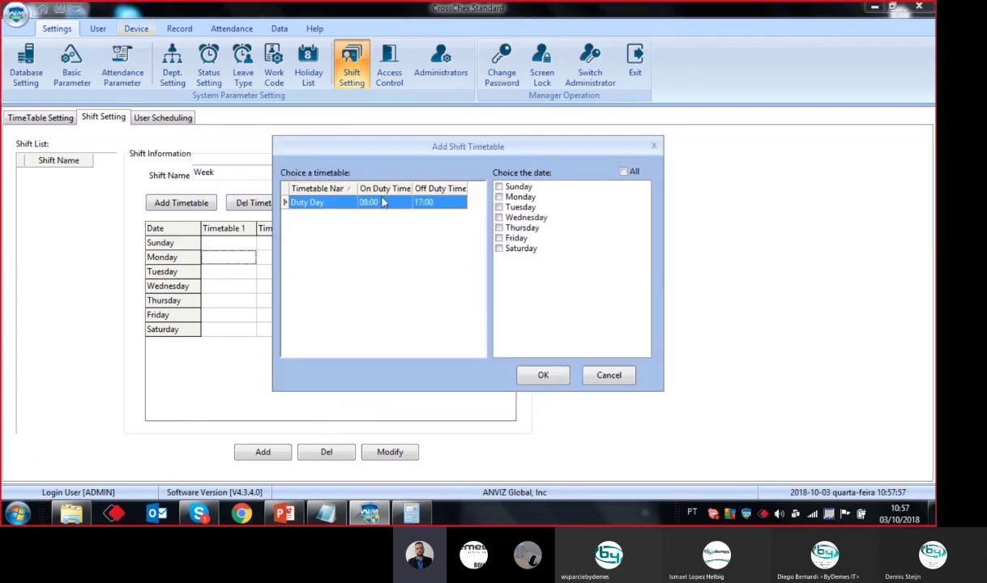
{"action": "left_click", "coordinate": [501, 199]}
{"action": "left_click", "coordinate": [500, 207]}
{"action": "left_click", "coordinate": [500, 217]}
{"action": "left_click", "coordinate": [499, 227]}
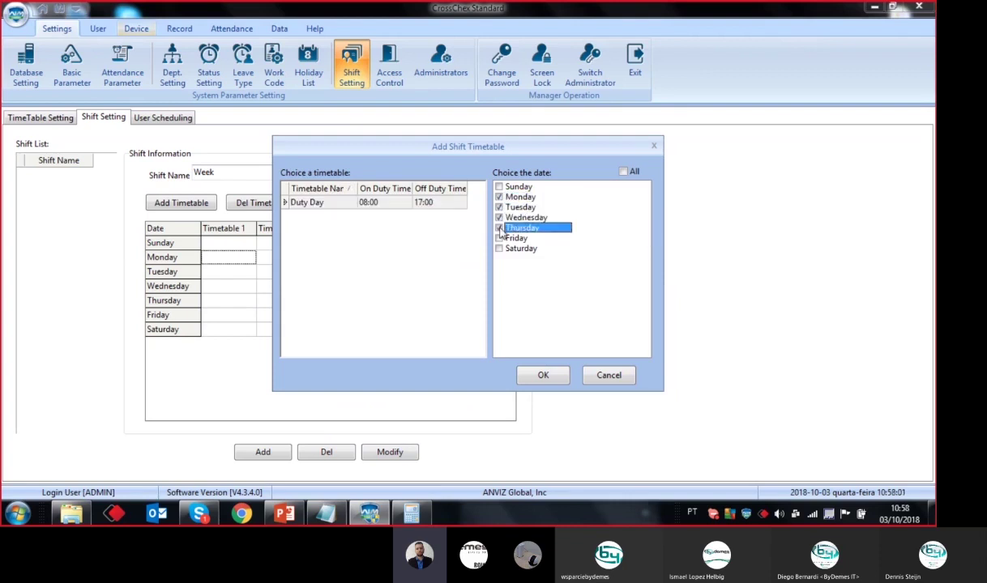
{"action": "left_click", "coordinate": [499, 238]}
{"action": "left_click", "coordinate": [525, 369]}
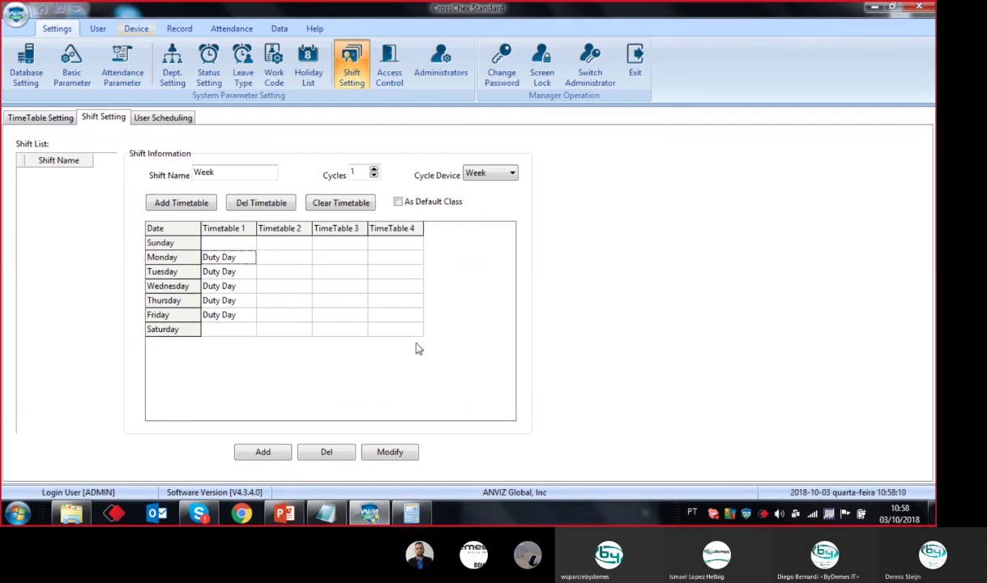
- Save the Week shift to the shift list and review the Duty Day timetable settings
{"action": "left_click", "coordinate": [274, 451]}
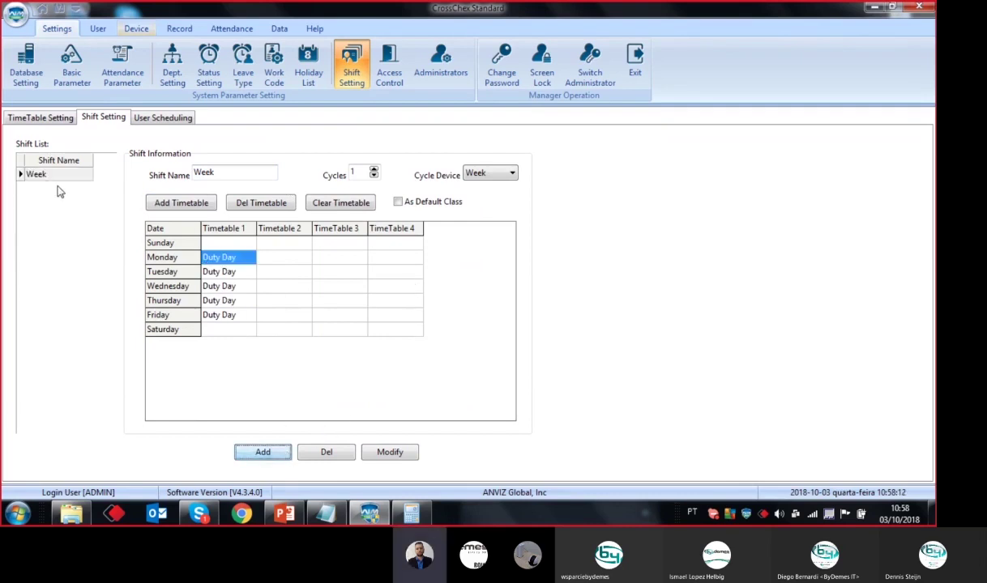
{"action": "left_click", "coordinate": [44, 177]}
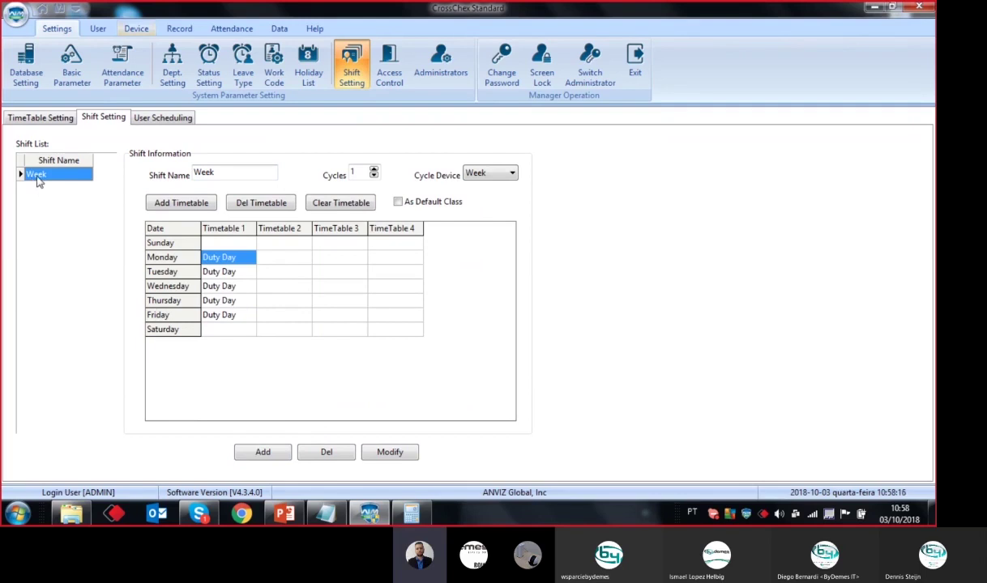
{"action": "left_click", "coordinate": [37, 121]}
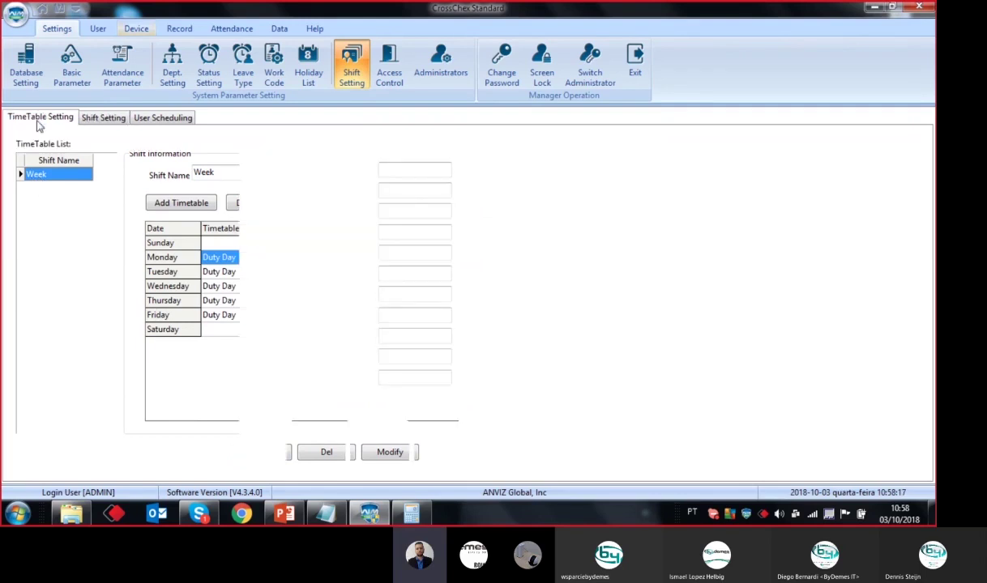
{"action": "left_click", "coordinate": [96, 123]}
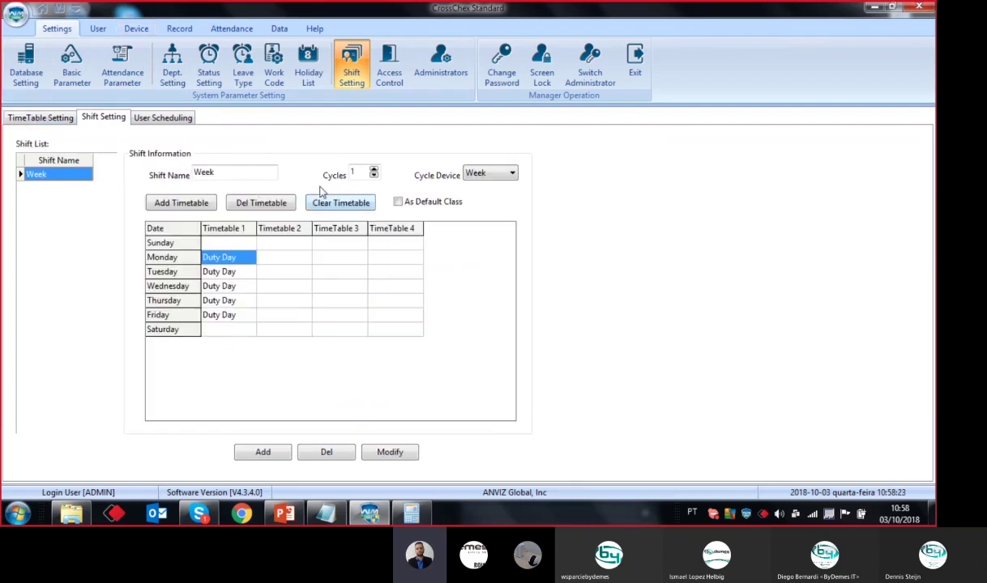
- Search the Anviz department and open scheduling for user 'test' with Normal scheduling
{"action": "left_click", "coordinate": [163, 117]}
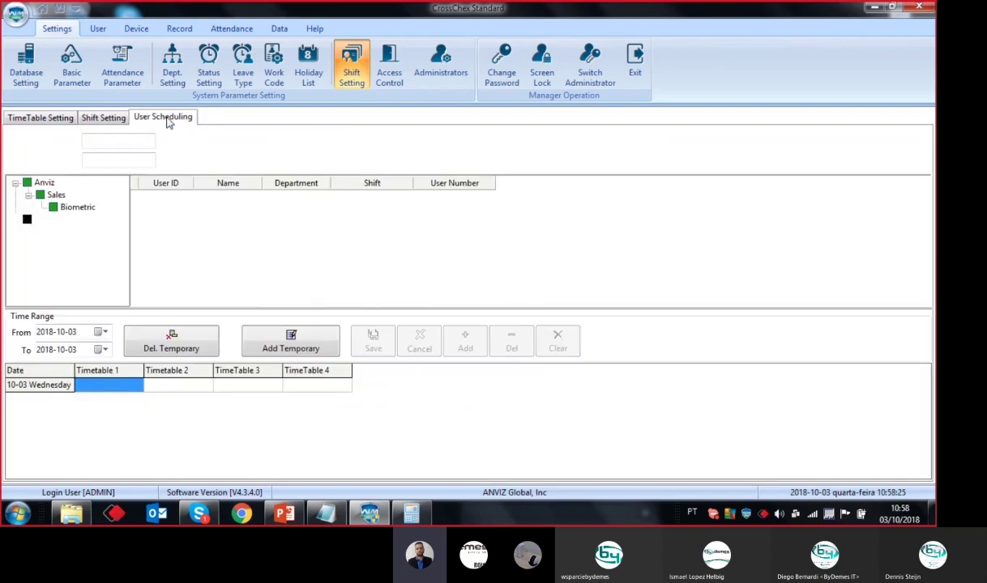
{"action": "left_click", "coordinate": [186, 151]}
{"action": "left_click", "coordinate": [44, 183]}
{"action": "left_click", "coordinate": [282, 197]}
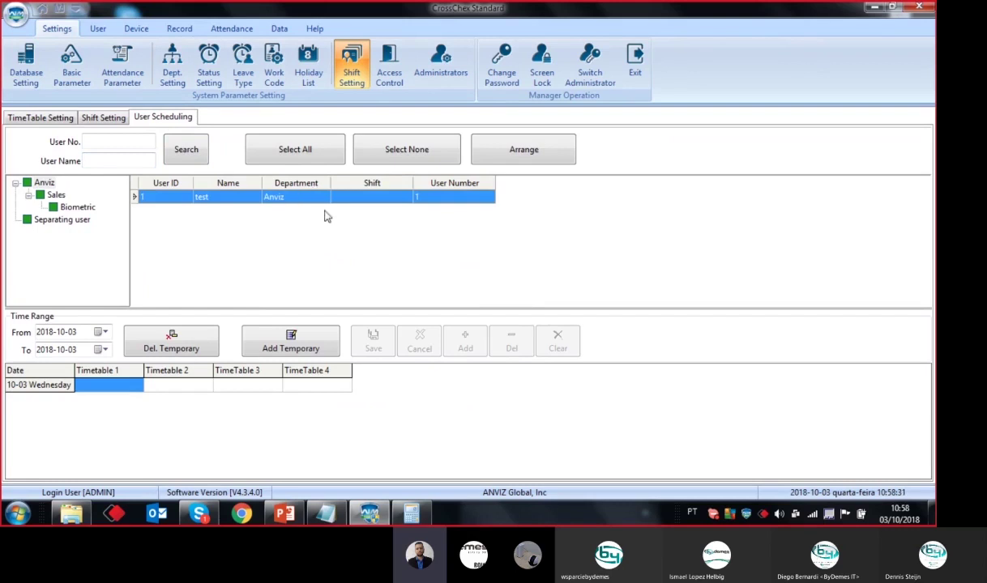
{"action": "double_click", "coordinate": [251, 204]}
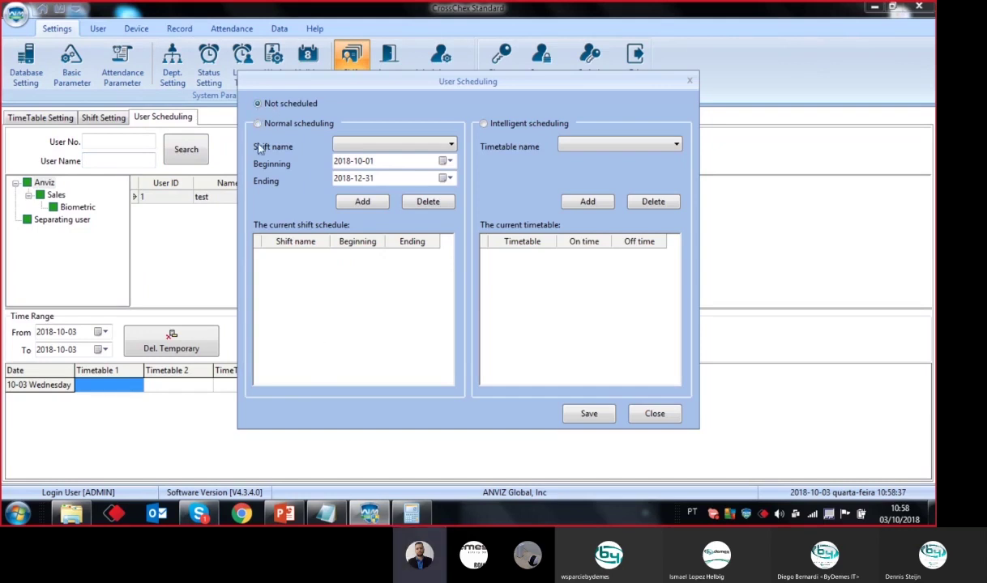
{"action": "left_click", "coordinate": [257, 103]}
- Choose the Week shift with a beginning date of 2018-10-01
{"action": "left_click", "coordinate": [362, 148]}
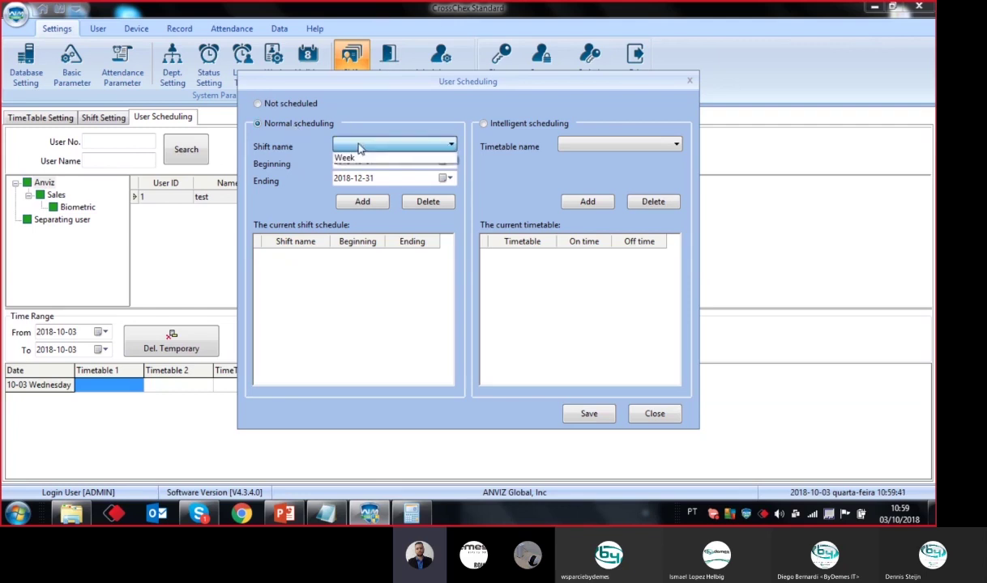
{"action": "left_click", "coordinate": [363, 159]}
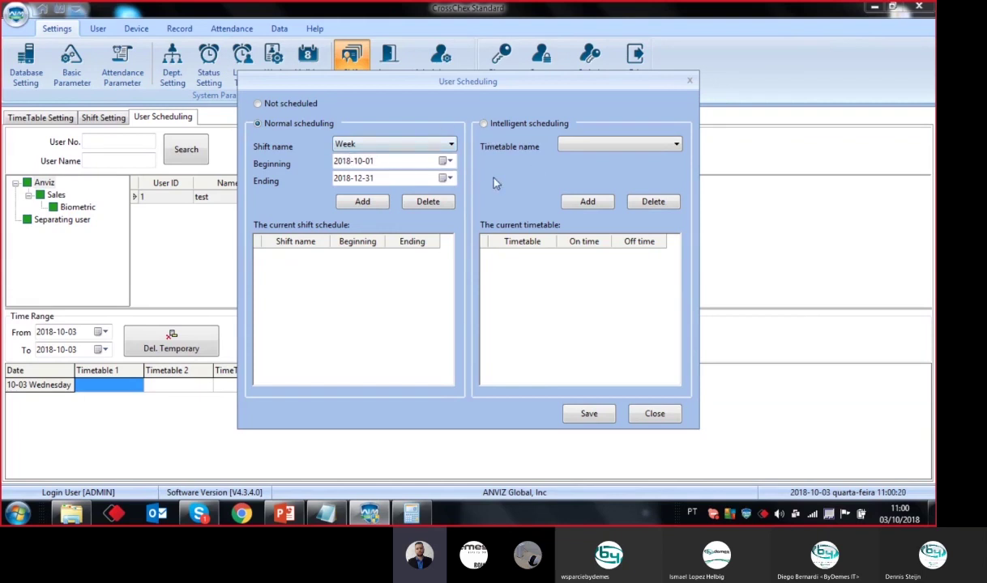
{"action": "left_click", "coordinate": [448, 162]}
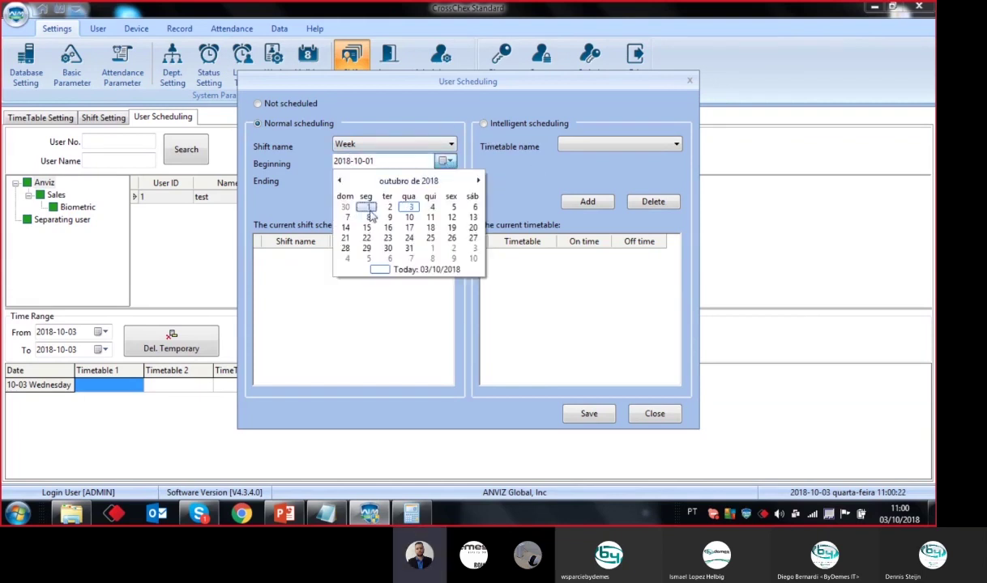
{"action": "left_click", "coordinate": [362, 208]}
- Set the ending date to 2018-12-31 in the calendar
{"action": "left_click", "coordinate": [448, 179]}
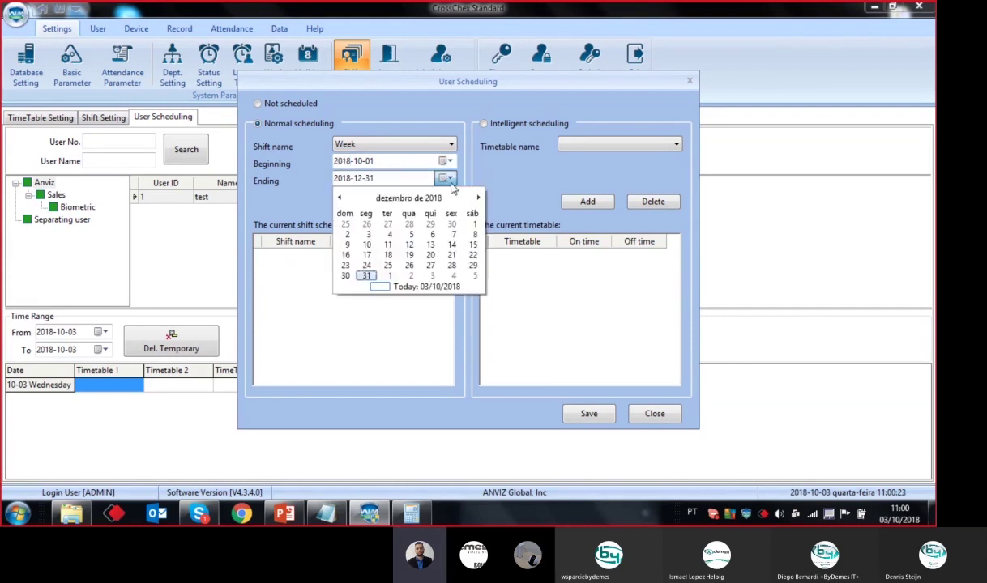
{"action": "left_click", "coordinate": [477, 198]}
{"action": "left_click", "coordinate": [478, 199]}
{"action": "left_click", "coordinate": [477, 199]}
{"action": "left_click", "coordinate": [478, 199]}
{"action": "left_click", "coordinate": [477, 199]}
{"action": "left_click", "coordinate": [477, 199]}
{"action": "left_click", "coordinate": [478, 198]}
{"action": "left_click", "coordinate": [478, 198]}
{"action": "left_click", "coordinate": [478, 199]}
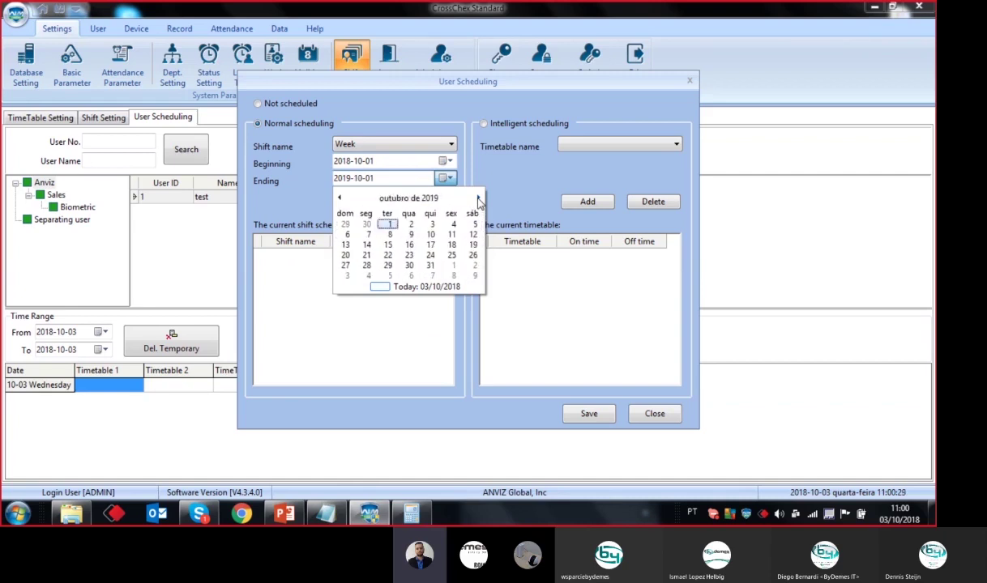
{"action": "left_click", "coordinate": [340, 198]}
{"action": "left_click", "coordinate": [340, 199]}
{"action": "left_click", "coordinate": [340, 199]}
{"action": "left_click", "coordinate": [341, 198]}
{"action": "left_click", "coordinate": [340, 198]}
{"action": "left_click", "coordinate": [340, 198]}
{"action": "left_click", "coordinate": [341, 199]}
{"action": "left_click", "coordinate": [340, 198]}
{"action": "left_click", "coordinate": [341, 199]}
{"action": "left_click", "coordinate": [341, 200]}
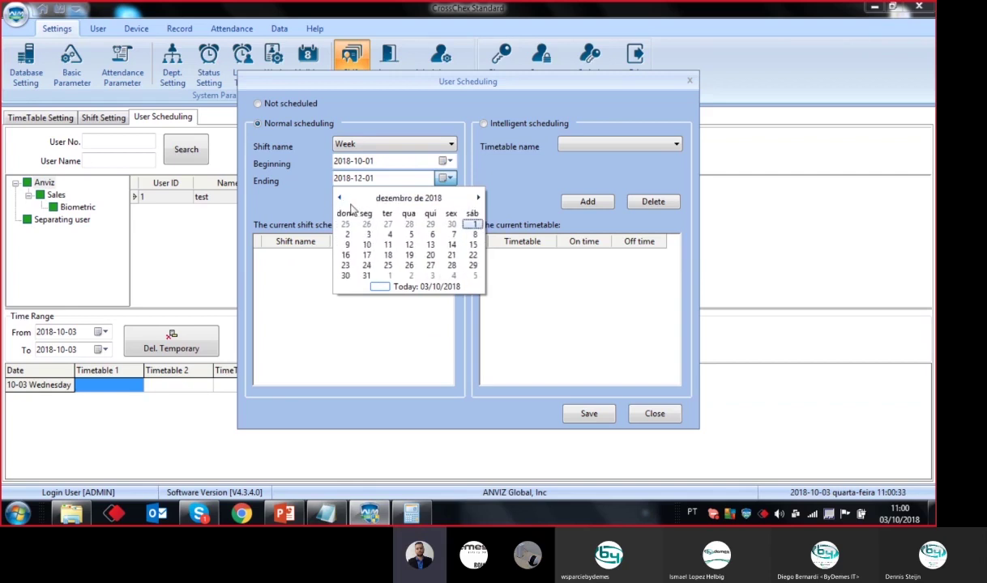
{"action": "left_click", "coordinate": [341, 275]}
- Add the Week schedule entry and save the user's shift schedule
{"action": "left_click", "coordinate": [339, 200]}
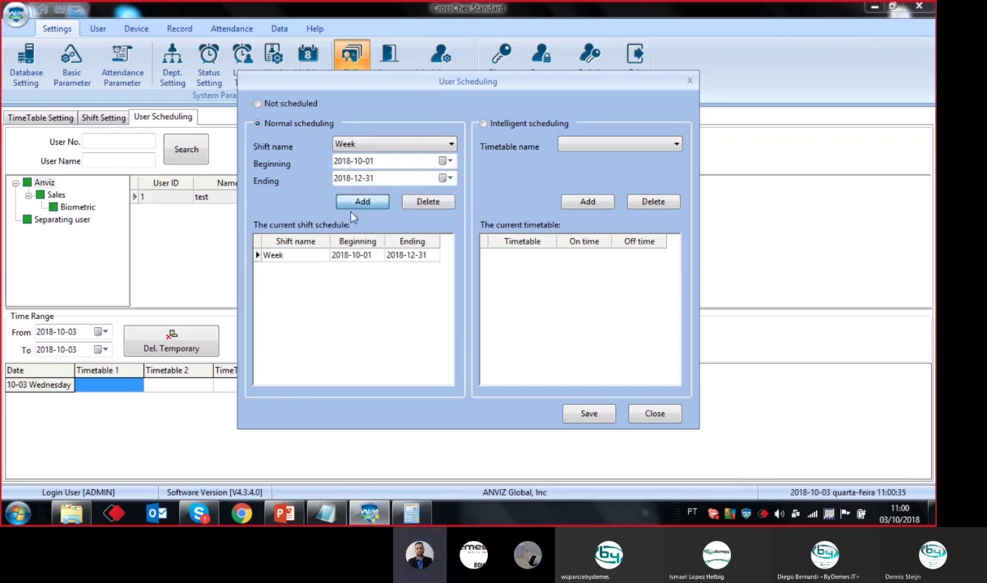
{"action": "left_click", "coordinate": [289, 258]}
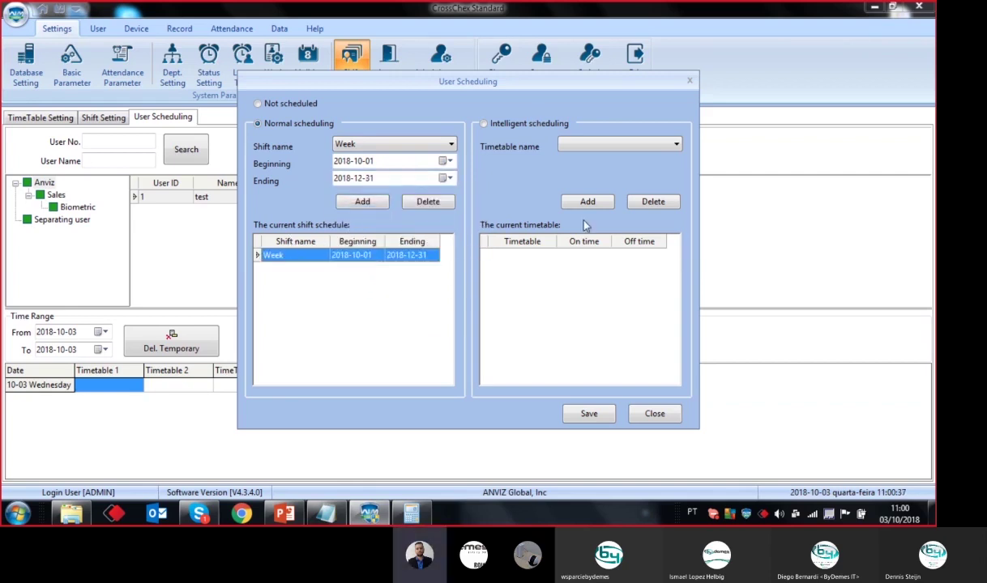
{"action": "left_click", "coordinate": [590, 414]}
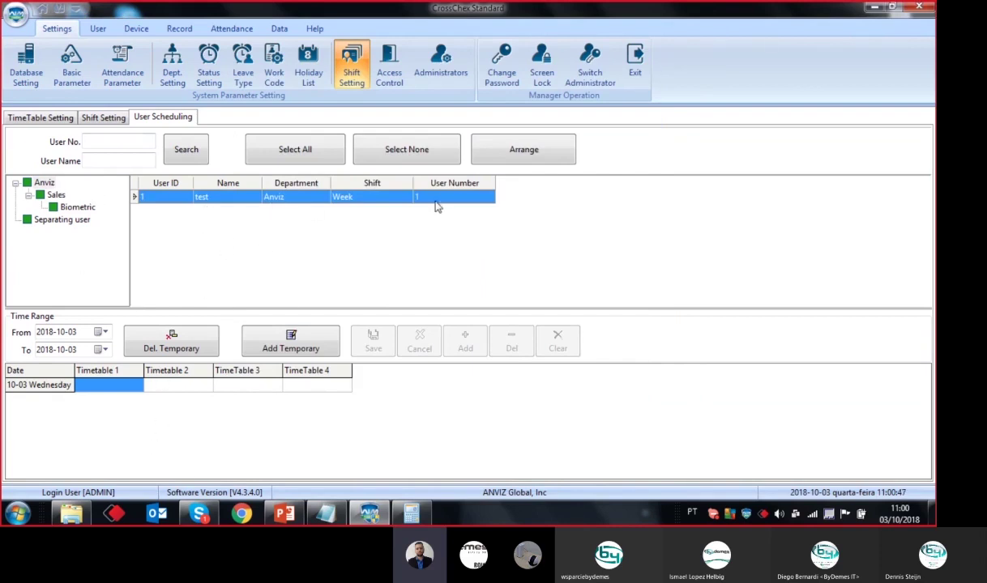
- Set the User Scheduling date range to 2018-10-01 through 2018-10-31
{"action": "left_click", "coordinate": [103, 334]}
{"action": "left_click", "coordinate": [89, 361]}
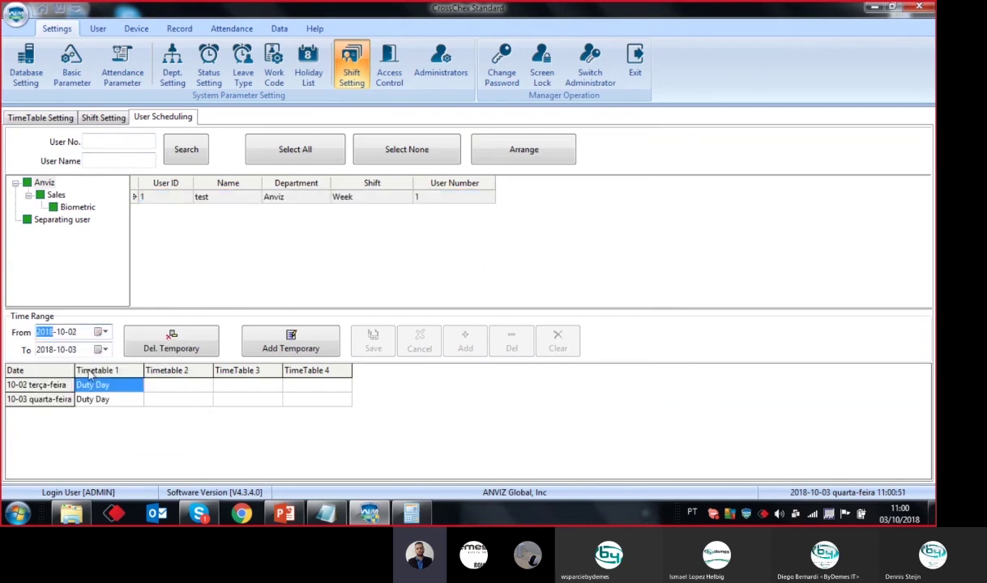
{"action": "left_click", "coordinate": [101, 350]}
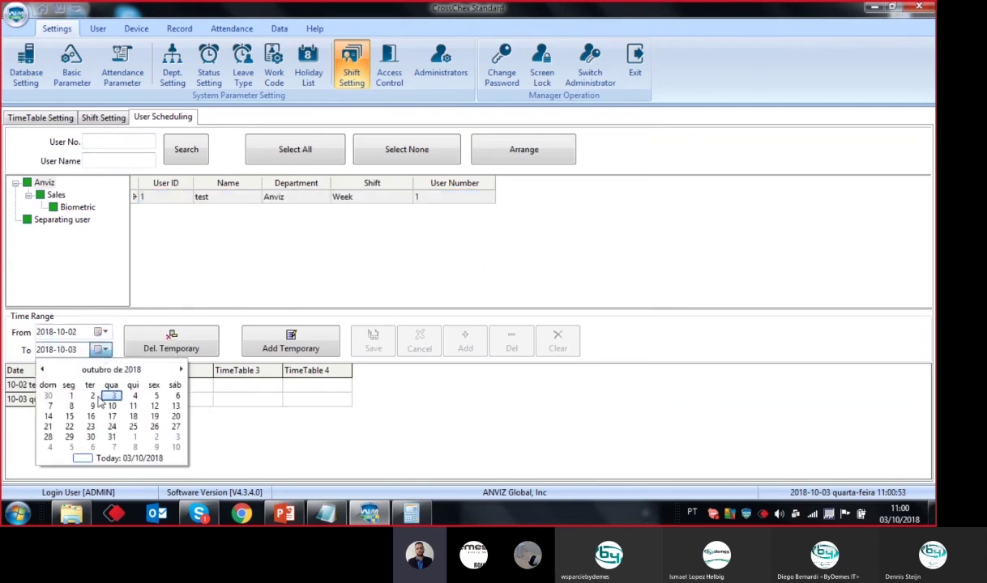
{"action": "left_click", "coordinate": [112, 437]}
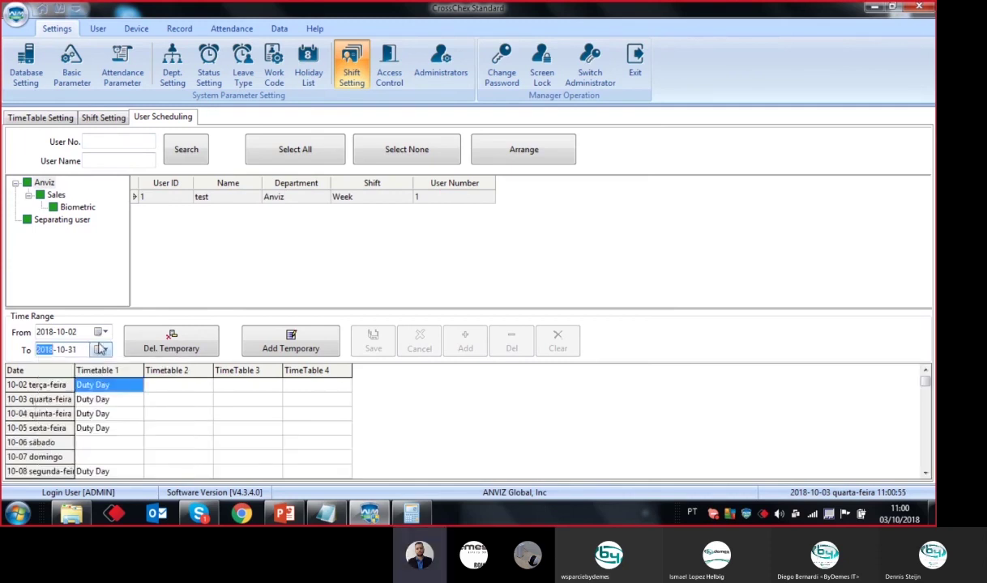
{"action": "left_click", "coordinate": [101, 333]}
{"action": "left_click", "coordinate": [70, 378]}
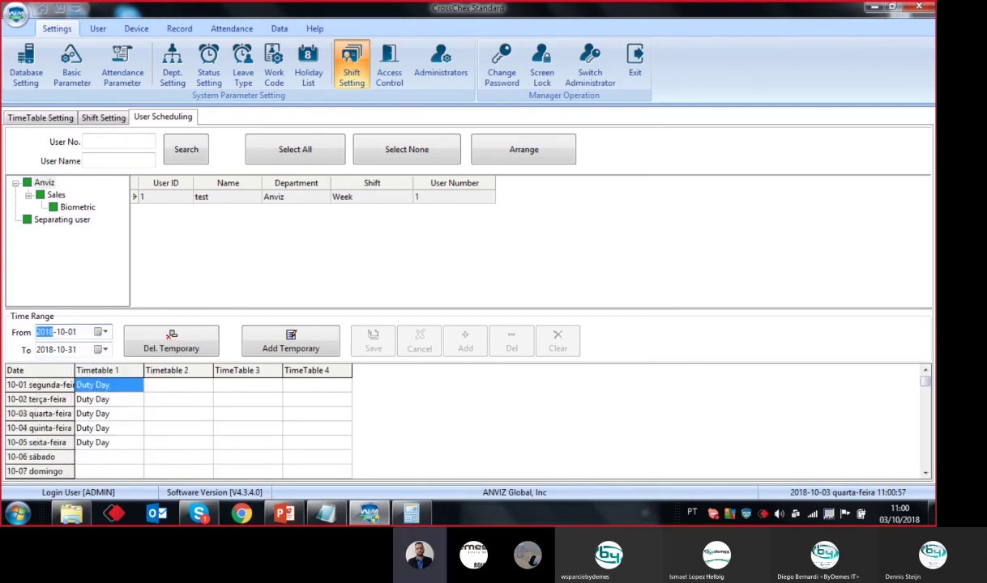
- Scroll through test's October shifts and close the timetable details balloon
{"action": "left_click", "coordinate": [925, 473]}
{"action": "left_click", "coordinate": [926, 473]}
{"action": "left_click", "coordinate": [925, 474]}
{"action": "left_click", "coordinate": [924, 476]}
{"action": "left_click", "coordinate": [925, 475]}
{"action": "left_click", "coordinate": [924, 475]}
{"action": "left_click", "coordinate": [925, 476]}
{"action": "left_click", "coordinate": [924, 476]}
{"action": "left_click_drag", "start_coordinate": [926, 407], "coordinate": [927, 454]}
{"action": "scroll", "coordinate": [411, 415], "scroll_direction": "down", "scroll_amount": 10}
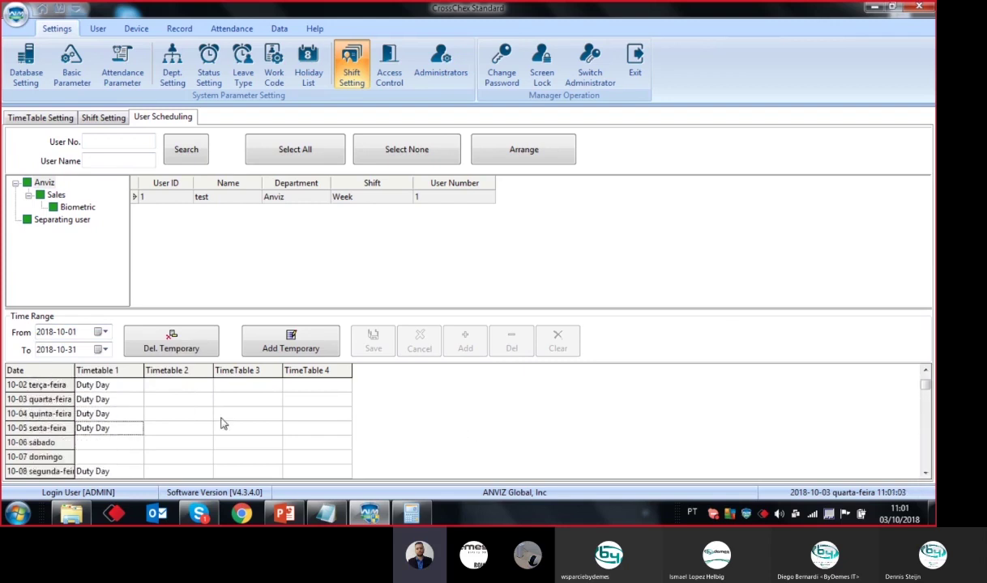
{"action": "scroll", "coordinate": [178, 432], "scroll_direction": "down", "scroll_amount": 15}
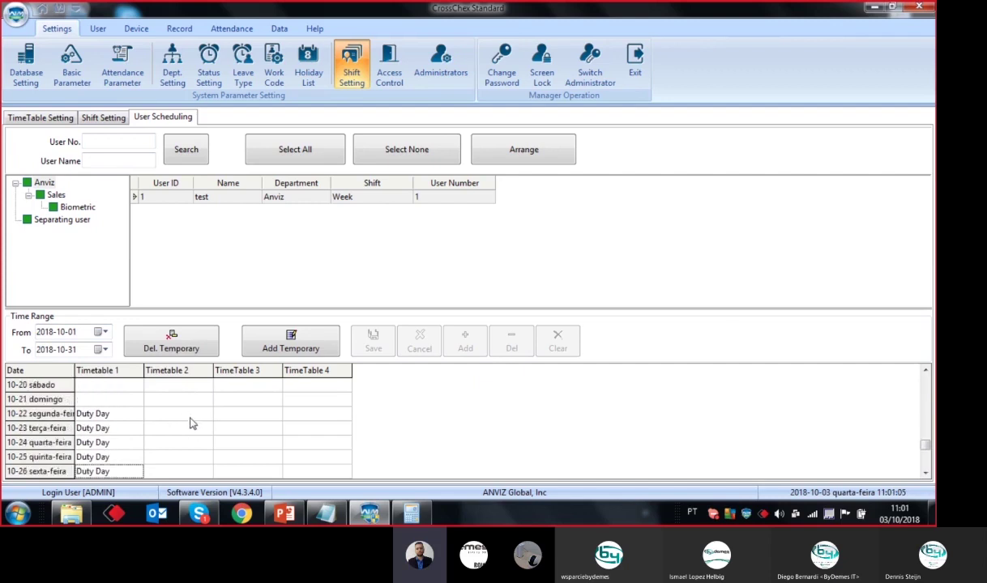
{"action": "scroll", "coordinate": [191, 429], "scroll_direction": "down", "scroll_amount": 2}
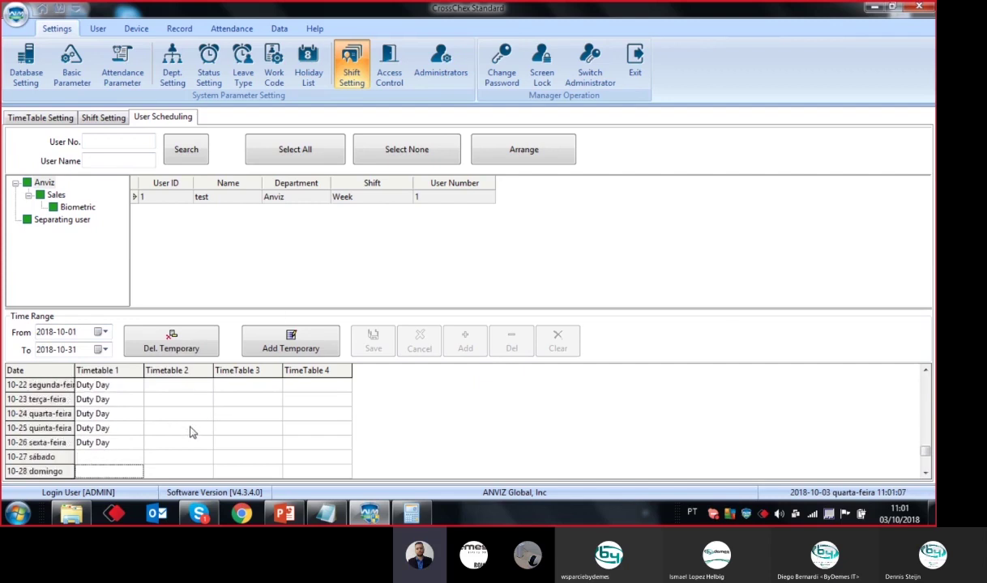
{"action": "scroll", "coordinate": [191, 432], "scroll_direction": "down", "scroll_amount": 3}
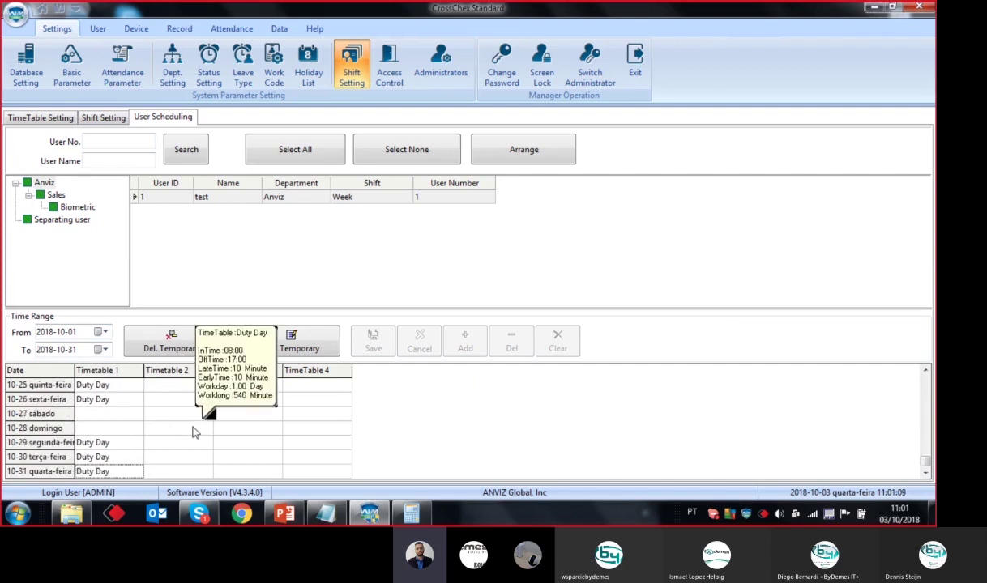
{"action": "mouse_move", "coordinate": [252, 473]}
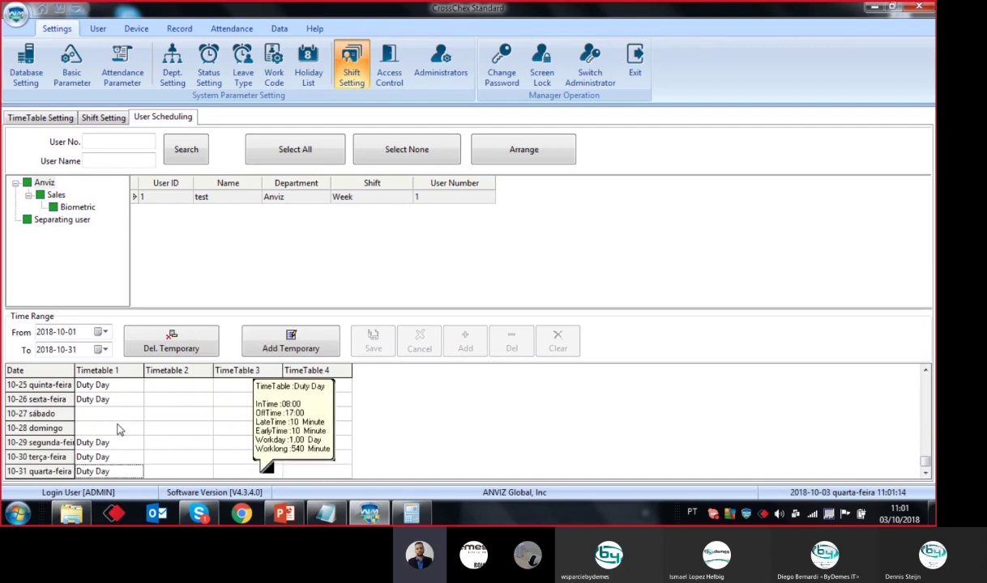
{"action": "left_click", "coordinate": [106, 401]}
- Step through the October days to confirm Duty Day falls on weekdays
{"action": "key", "text": "Up"}
{"action": "key", "text": "Up"}
{"action": "key", "text": "Up"}
{"action": "key", "text": "Up"}
{"action": "key", "text": "Up"}
{"action": "key", "text": "Up"}
{"action": "key", "text": "Up"}
{"action": "key", "text": "Up"}
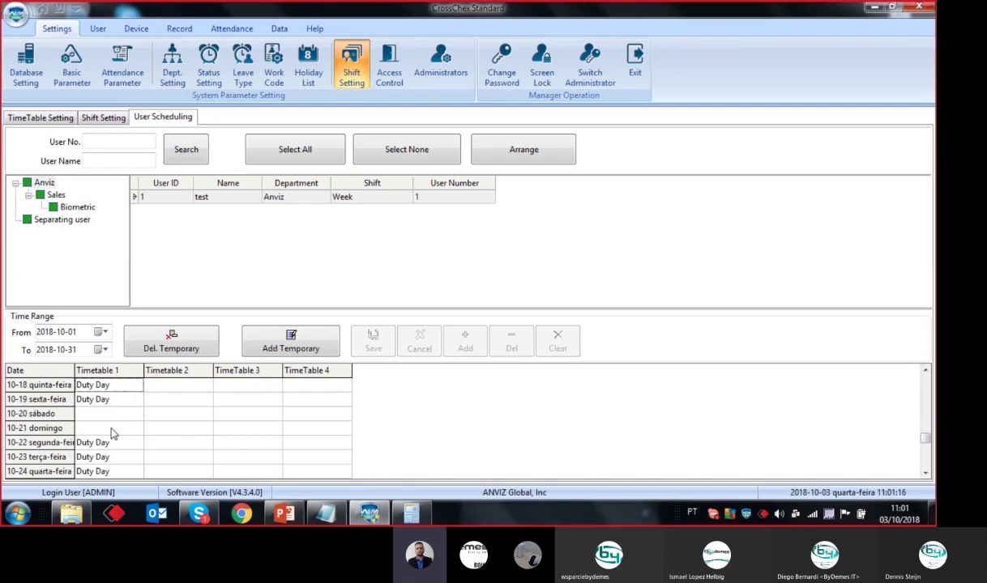
{"action": "key", "text": "Up"}
{"action": "key", "text": "Up"}
{"action": "key", "text": "Up"}
{"action": "key", "text": "Up"}
{"action": "key", "text": "Up"}
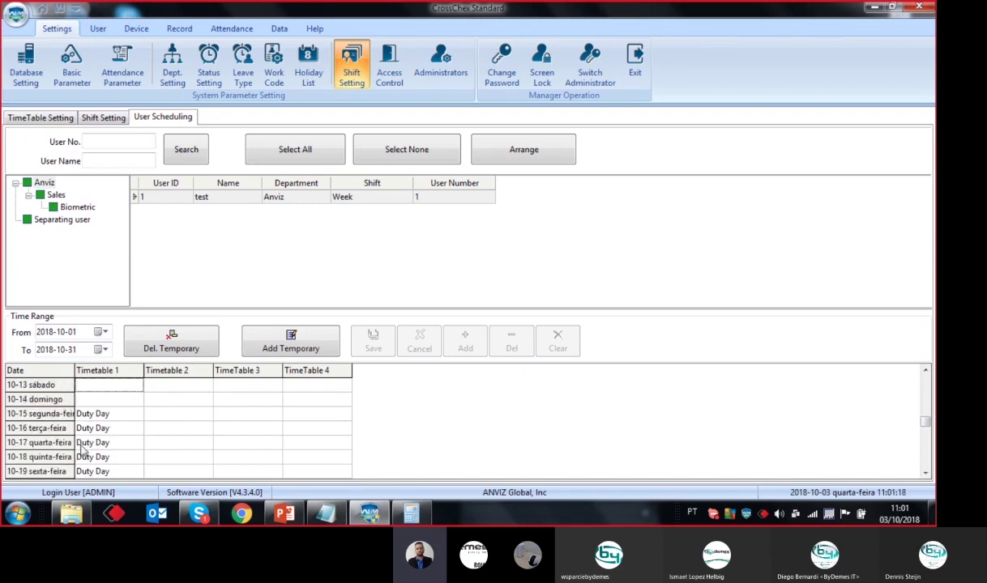
{"action": "key", "text": "Up"}
{"action": "key", "text": "Up"}
{"action": "key", "text": "Up"}
{"action": "key", "text": "Up"}
{"action": "key", "text": "Up"}
{"action": "key", "text": "Up"}
{"action": "key", "text": "Up"}
{"action": "key", "text": "Up"}
{"action": "key", "text": "Up"}
{"action": "key", "text": "Up"}
{"action": "key", "text": "Up"}
{"action": "key", "text": "Up"}
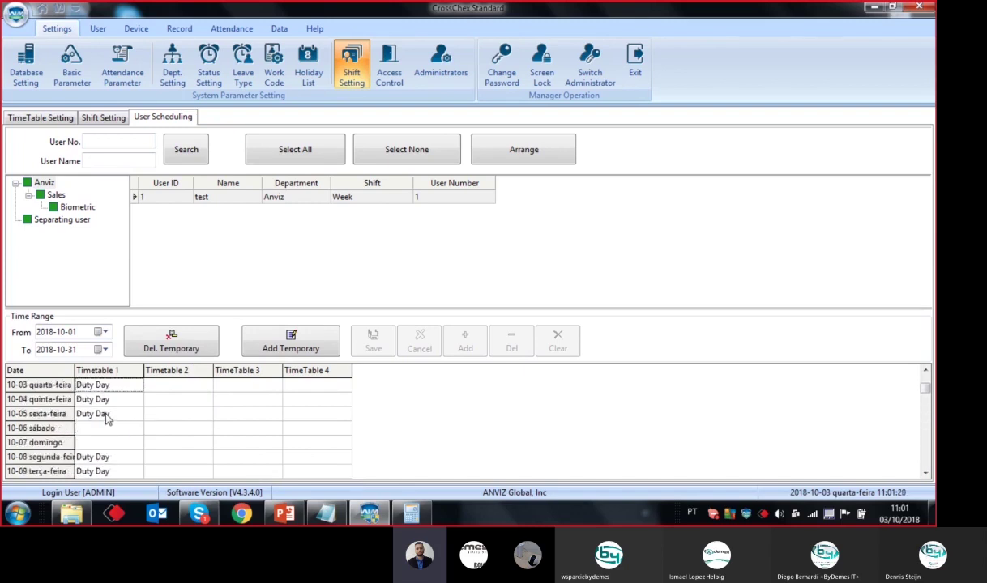
{"action": "key", "text": "Down"}
{"action": "key", "text": "Down"}
{"action": "key", "text": "Down"}
{"action": "key", "text": "Down"}
{"action": "key", "text": "Down"}
{"action": "key", "text": "Down"}
{"action": "key", "text": "Down"}
{"action": "key", "text": "Down"}
{"action": "key", "text": "Down"}
{"action": "key", "text": "Down"}
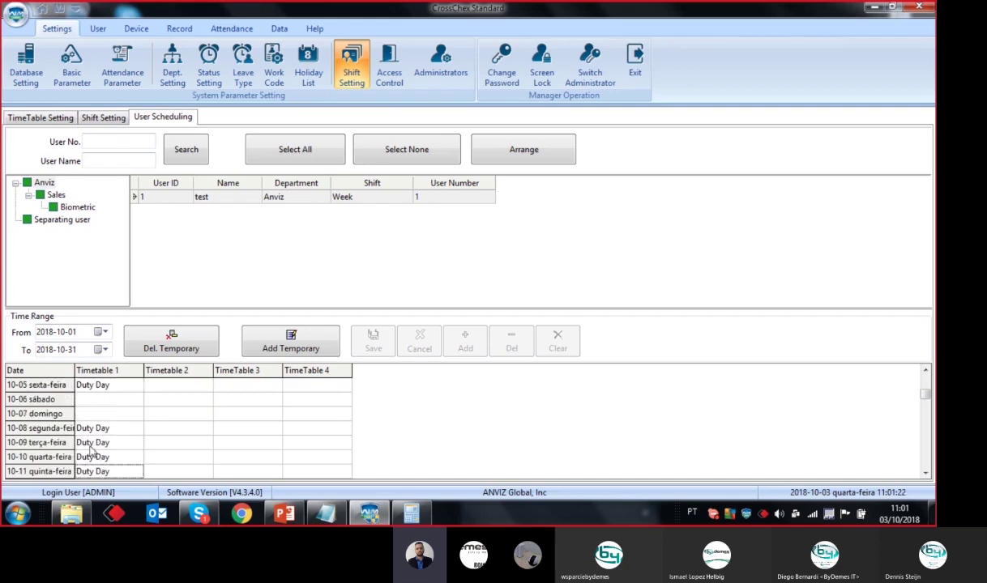
{"action": "key", "text": "Down"}
{"action": "key", "text": "Down"}
{"action": "key", "text": "Down"}
{"action": "key", "text": "Down"}
{"action": "key", "text": "Down"}
{"action": "key", "text": "Down"}
{"action": "key", "text": "Down"}
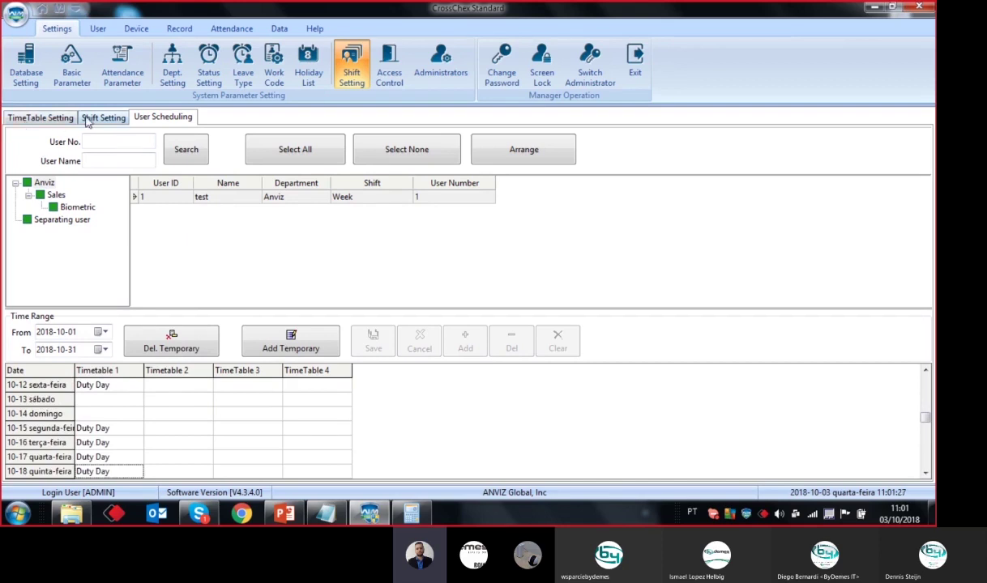
- Select test's scheduling row and open the Attendance Parameter settings
{"action": "left_click", "coordinate": [145, 116]}
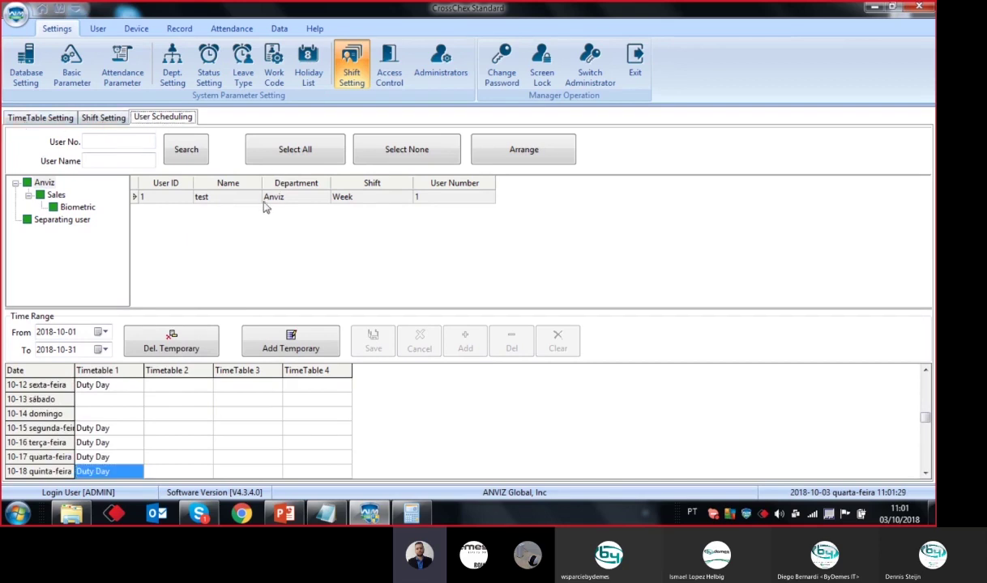
{"action": "left_click", "coordinate": [261, 197]}
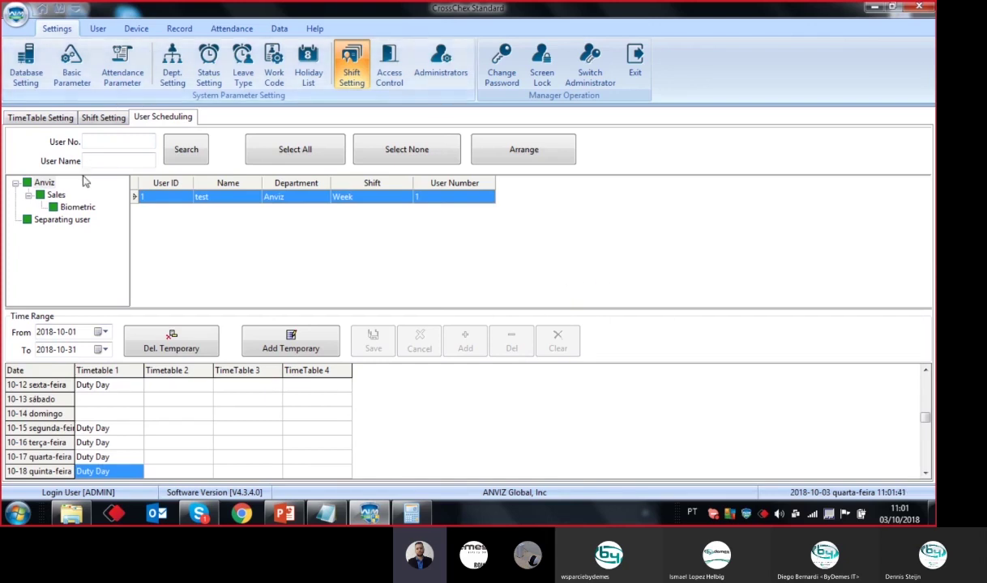
{"action": "left_click", "coordinate": [120, 57]}
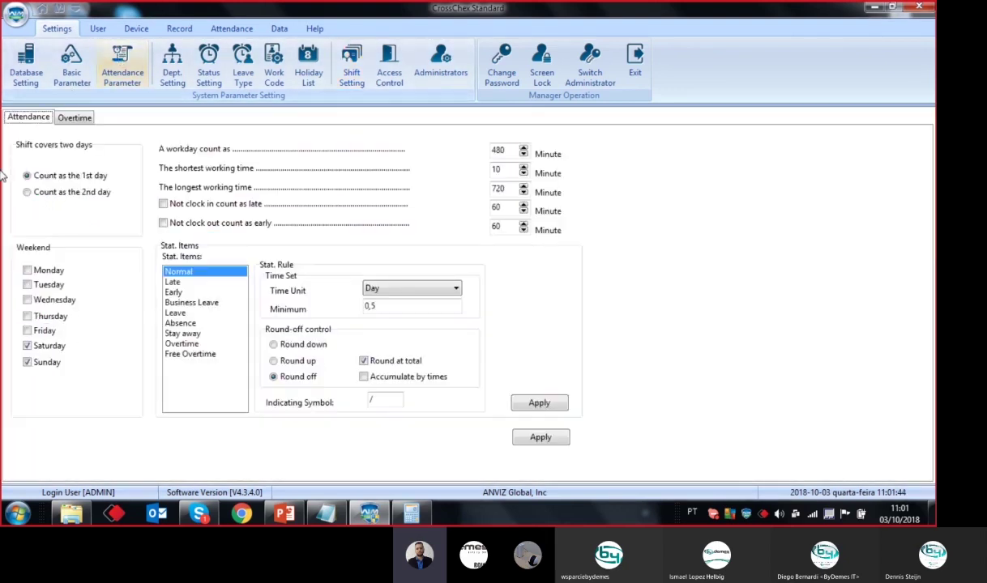
- On the Overtime tab, count On duty clock-ins 30 minutes early as overtime
{"action": "left_click", "coordinate": [75, 119]}
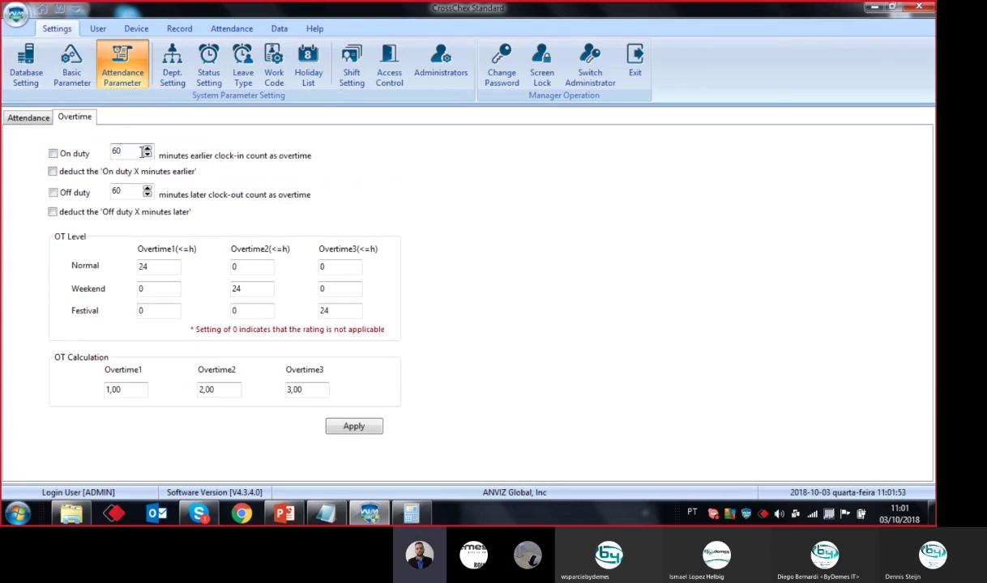
{"action": "left_click_drag", "start_coordinate": [123, 154], "coordinate": [135, 176]}
{"action": "left_click_drag", "start_coordinate": [131, 154], "coordinate": [60, 199]}
{"action": "type", "text": "3"}
{"action": "left_click", "coordinate": [53, 153]}
- Keep On duty at 30 minutes and enable Off duty overtime at 60 minutes
{"action": "double_click", "coordinate": [114, 153]}
{"action": "left_click_drag", "start_coordinate": [112, 175], "coordinate": [148, 175]}
{"action": "left_click", "coordinate": [53, 154]}
{"action": "left_click", "coordinate": [53, 155]}
{"action": "left_click", "coordinate": [53, 194]}
{"action": "left_click_drag", "start_coordinate": [126, 195], "coordinate": [103, 188]}
- Change the Off duty overtime threshold to 30 minutes, keeping the option enabled
{"action": "left_click", "coordinate": [126, 193]}
{"action": "left_click_drag", "start_coordinate": [111, 192], "coordinate": [126, 191]}
{"action": "left_click", "coordinate": [116, 192]}
{"action": "left_click", "coordinate": [77, 196]}
{"action": "left_click", "coordinate": [79, 198]}
{"action": "double_click", "coordinate": [120, 191]}
{"action": "type", "text": "30"}
{"action": "left_click_drag", "start_coordinate": [122, 191], "coordinate": [93, 198]}
{"action": "left_click", "coordinate": [118, 191]}
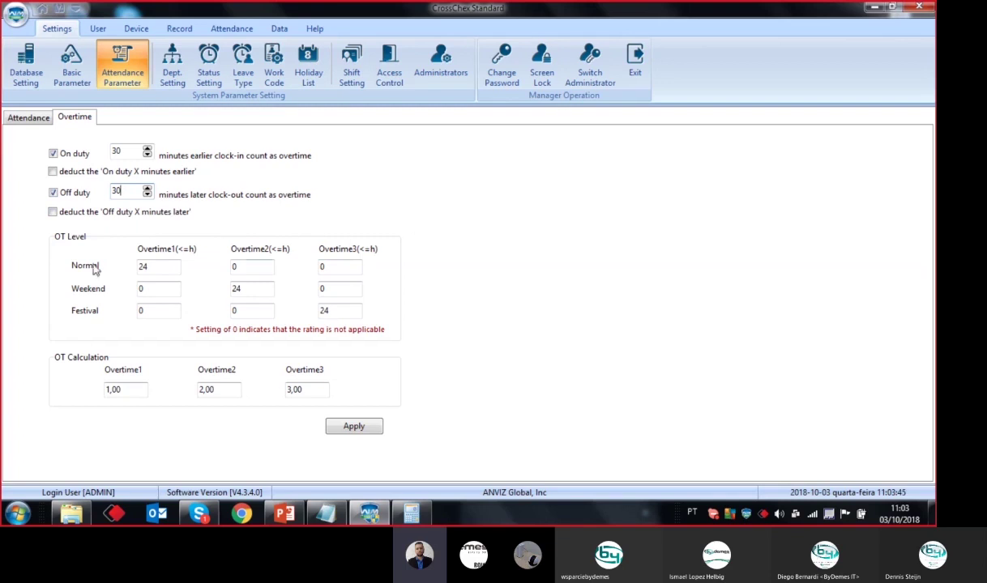
- Leave the option to deduct Off duty minutes unchecked
{"action": "left_click", "coordinate": [53, 212]}
{"action": "double_click", "coordinate": [118, 191]}
{"action": "left_click", "coordinate": [126, 192]}
{"action": "left_click", "coordinate": [136, 212]}
- Review the OT Calculation rates: Overtime1 1,00, Overtime2 2,00, Overtime3 3,00
{"action": "double_click", "coordinate": [113, 390]}
{"action": "double_click", "coordinate": [205, 390]}
{"action": "double_click", "coordinate": [294, 390]}
{"action": "double_click", "coordinate": [209, 390]}
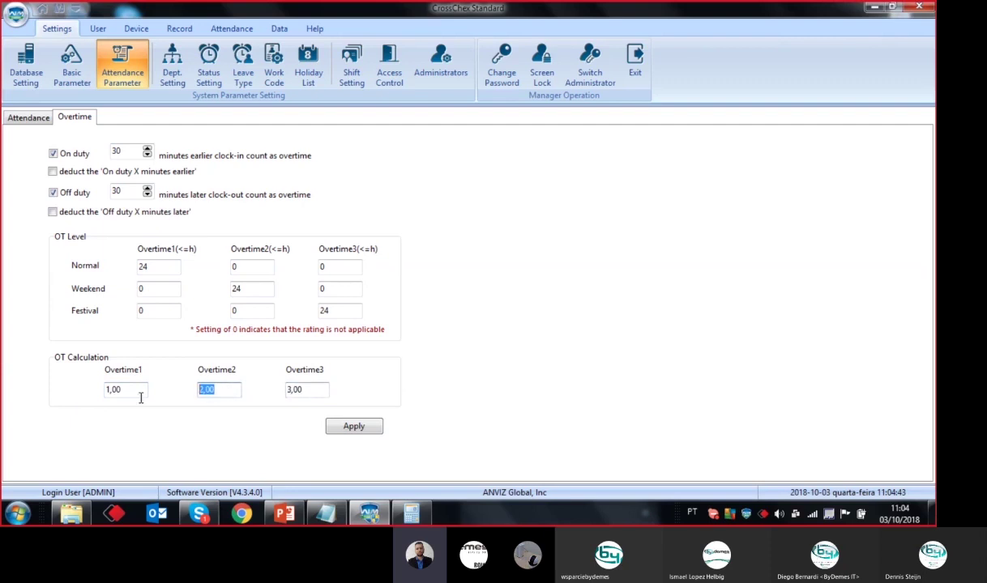
{"action": "left_click", "coordinate": [131, 390]}
{"action": "double_click", "coordinate": [230, 390]}
{"action": "double_click", "coordinate": [296, 390]}
{"action": "left_click", "coordinate": [230, 390]}
{"action": "left_click_drag", "start_coordinate": [143, 390], "coordinate": [111, 390]}
{"action": "left_click", "coordinate": [136, 390]}
{"action": "key", "text": "Tab"}
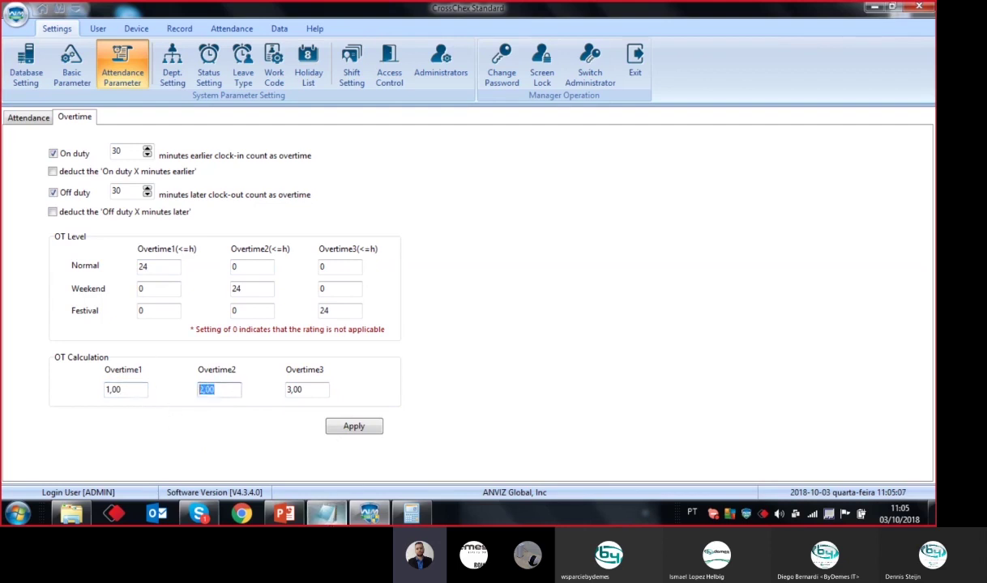
{"action": "mouse_move", "coordinate": [326, 513]}
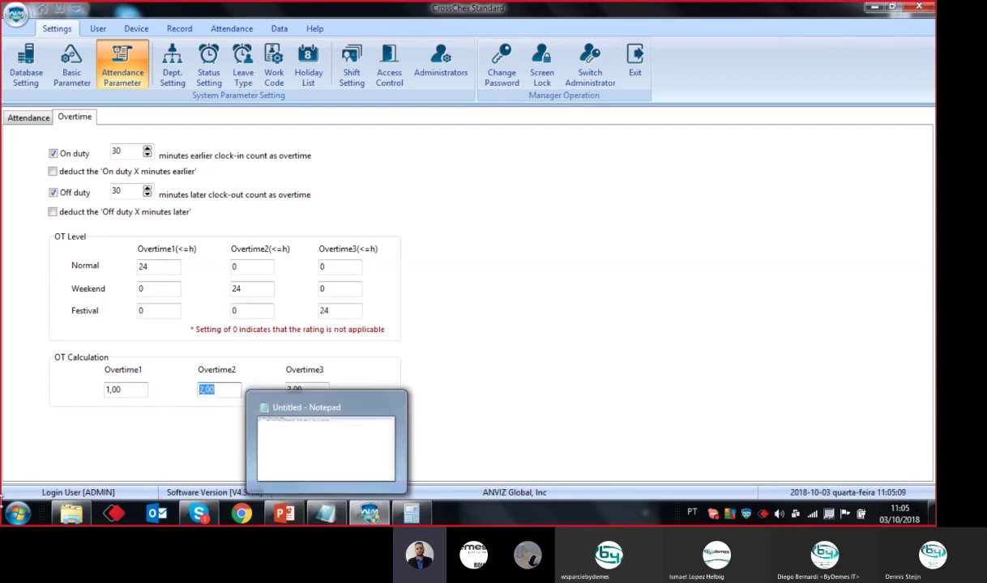
- Apply the overtime settings, dismiss the Set success prompt, and glance at the Attendance tab
{"action": "left_click", "coordinate": [373, 430]}
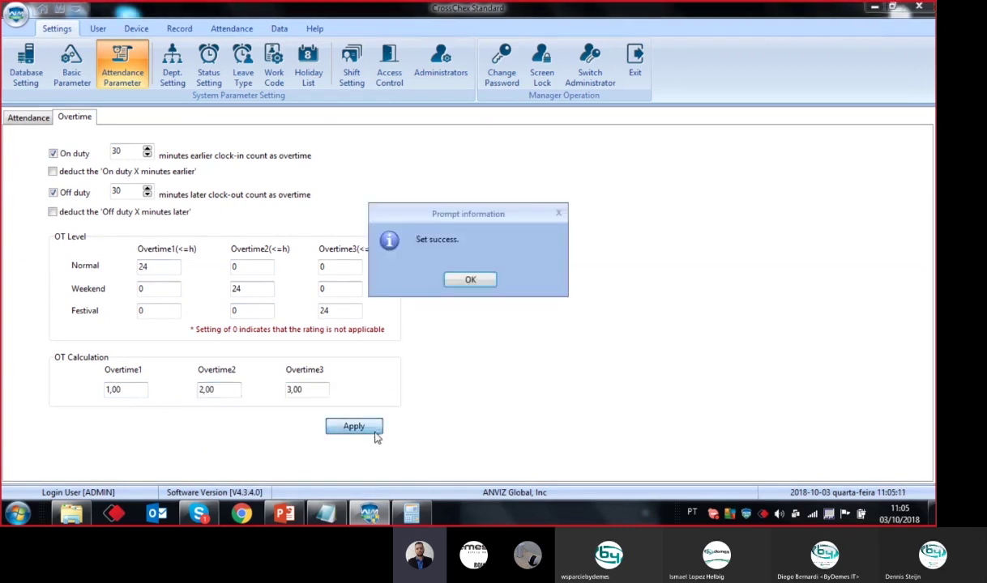
{"action": "left_click", "coordinate": [460, 280]}
{"action": "left_click", "coordinate": [29, 119]}
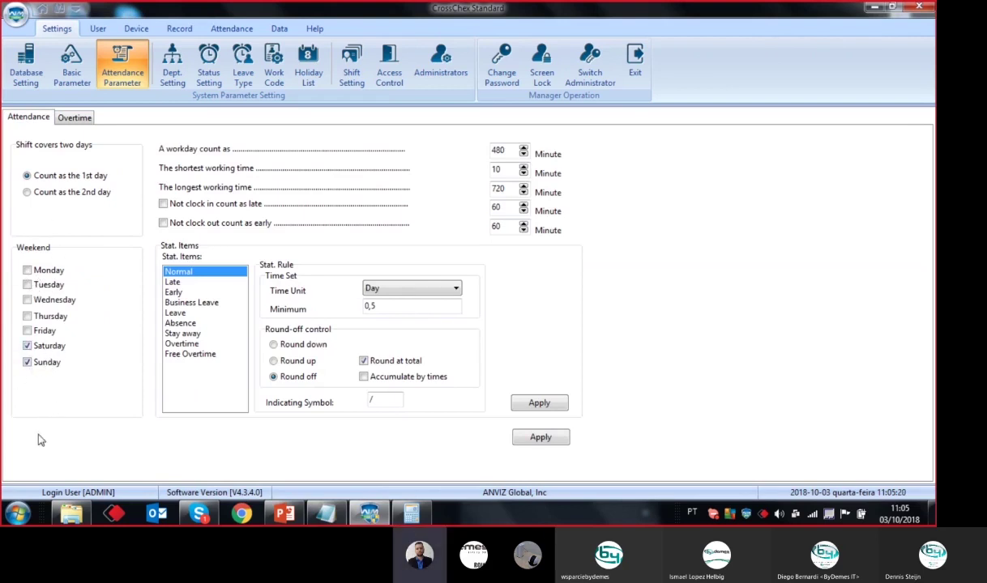
{"action": "left_click", "coordinate": [86, 122]}
- Recheck the 2,00 and 3,00 rates, then select Christmas (2018-12-25) in the Holiday List
{"action": "mouse_move", "coordinate": [216, 389]}
{"action": "left_mouse_down"}
{"action": "mouse_move", "coordinate": [187, 419]}
{"action": "mouse_move", "coordinate": [177, 390]}
{"action": "left_mouse_up"}
{"action": "left_click", "coordinate": [220, 391]}
{"action": "left_click", "coordinate": [224, 392]}
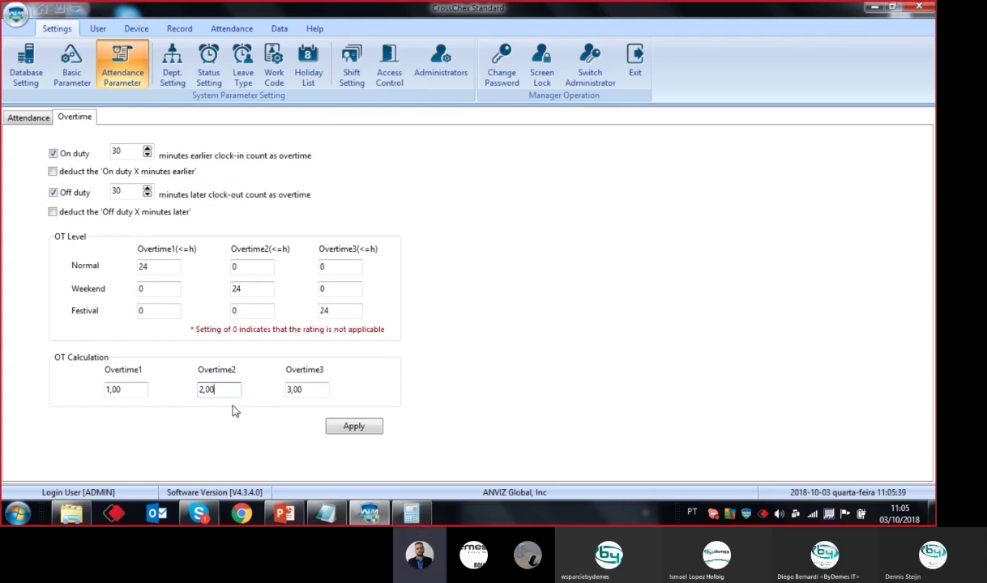
{"action": "left_click_drag", "start_coordinate": [236, 395], "coordinate": [173, 393]}
{"action": "left_click_drag", "start_coordinate": [309, 393], "coordinate": [274, 403]}
{"action": "left_click", "coordinate": [315, 389]}
{"action": "left_click", "coordinate": [308, 75]}
{"action": "left_click", "coordinate": [87, 157]}
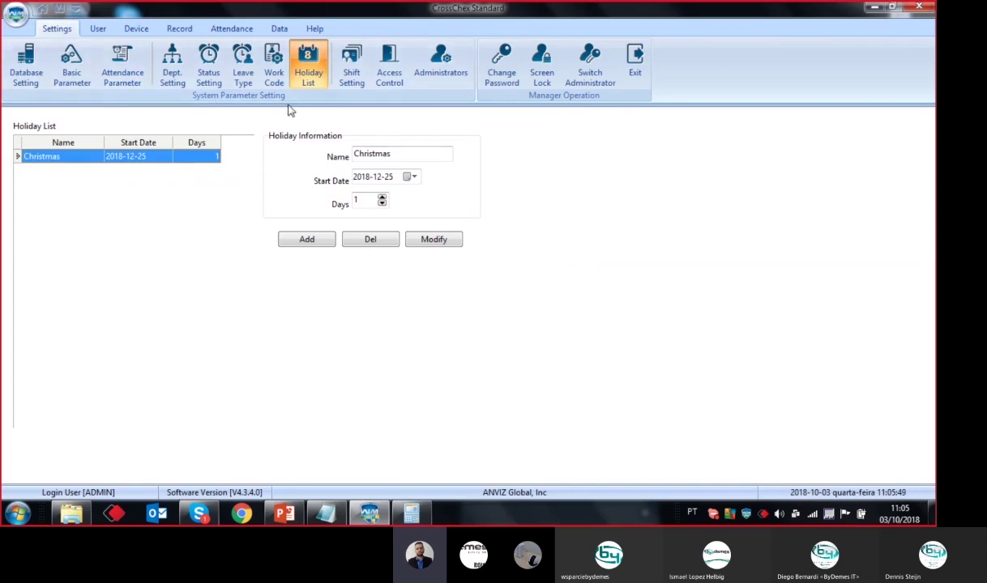
- Reapply the Overtime parameter settings, confirm the prompt, and return to the Home workflow overview
{"action": "left_click", "coordinate": [126, 71]}
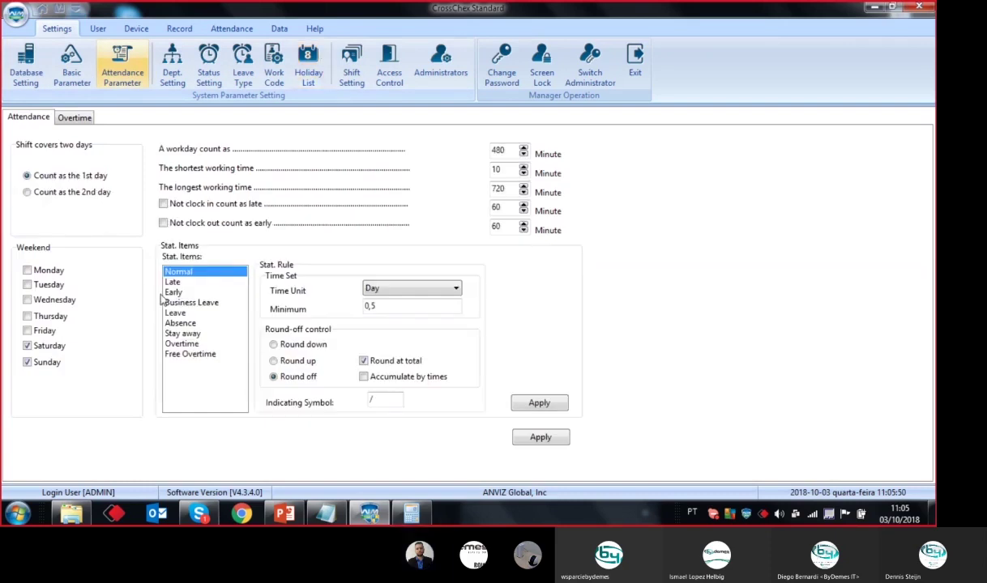
{"action": "left_click", "coordinate": [68, 123]}
{"action": "left_click", "coordinate": [354, 427]}
{"action": "left_click", "coordinate": [455, 278]}
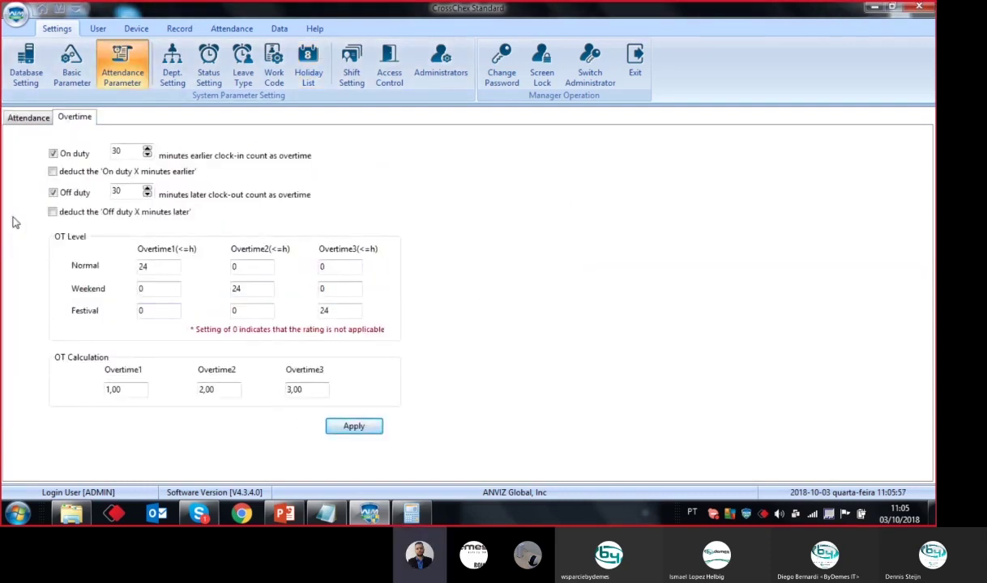
{"action": "left_click", "coordinate": [16, 120]}
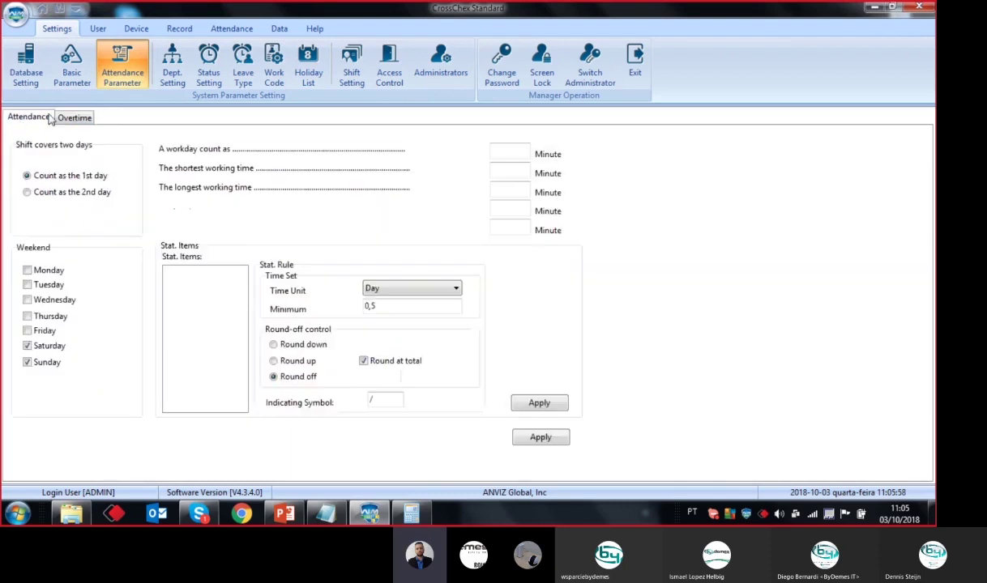
{"action": "left_click", "coordinate": [75, 117]}
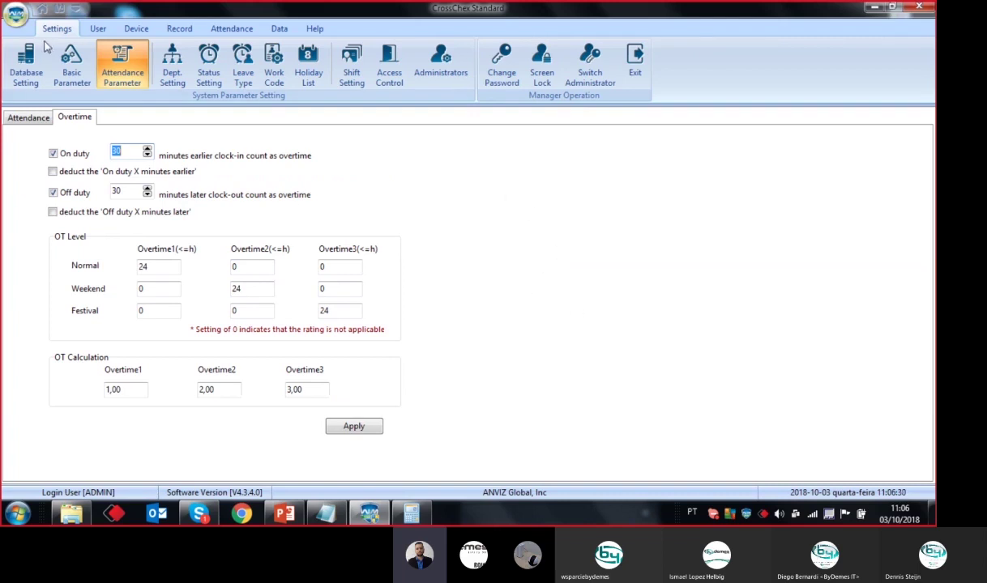
{"action": "left_click", "coordinate": [25, 58]}
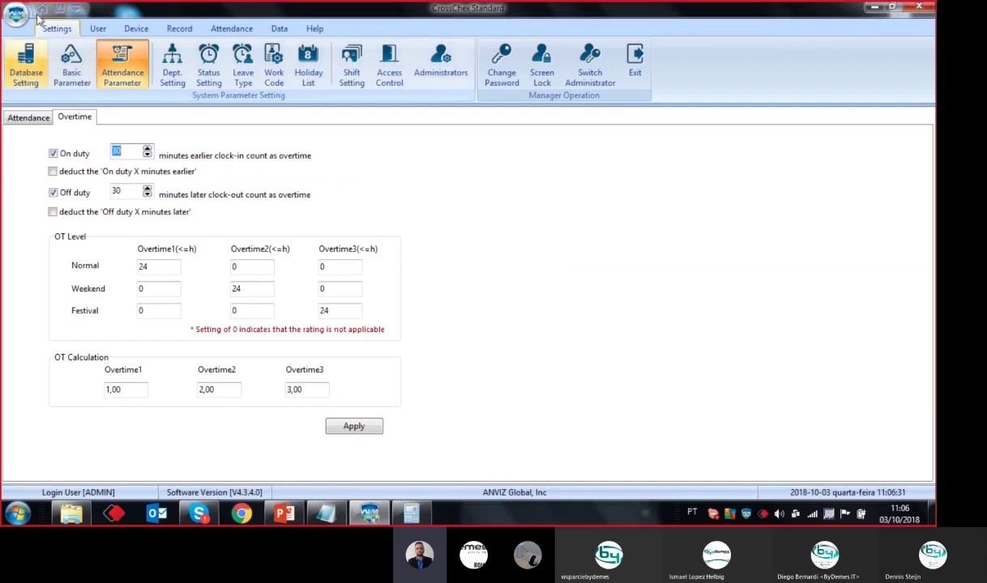
{"action": "left_click", "coordinate": [40, 10]}
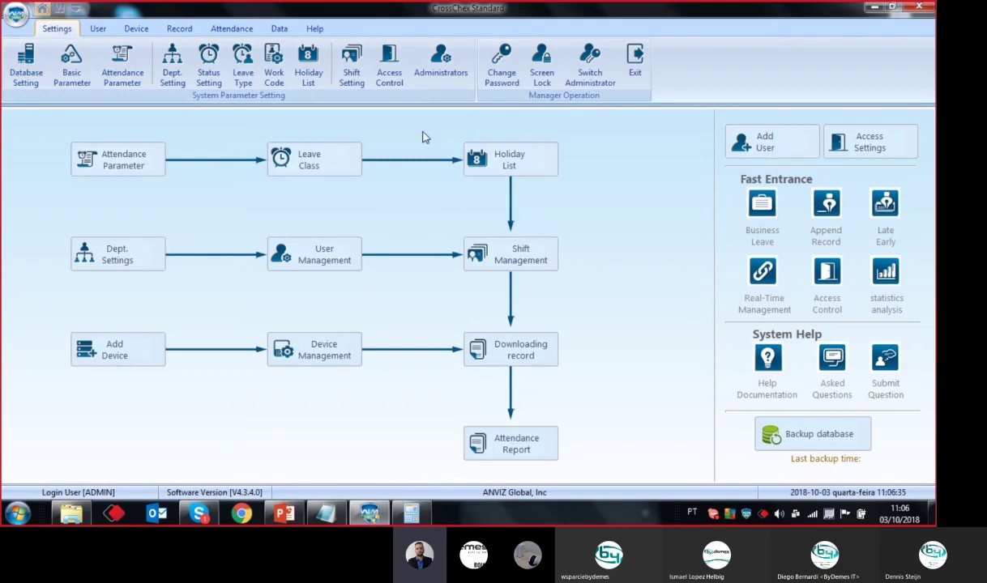
- Append a manual In record at 08:00 on 2018-10-01 for Anviz user test
{"action": "left_click", "coordinate": [821, 217]}
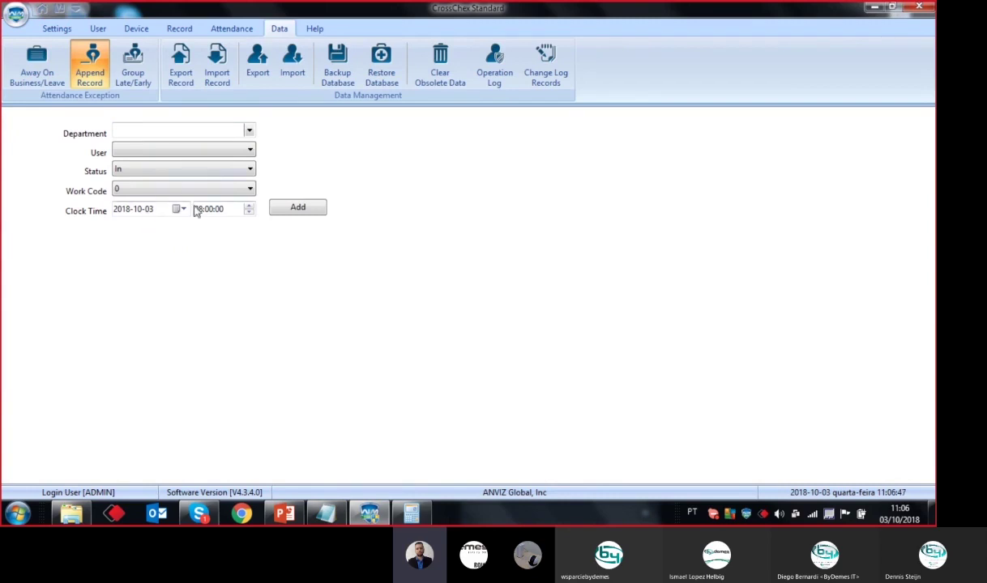
{"action": "left_click", "coordinate": [249, 130]}
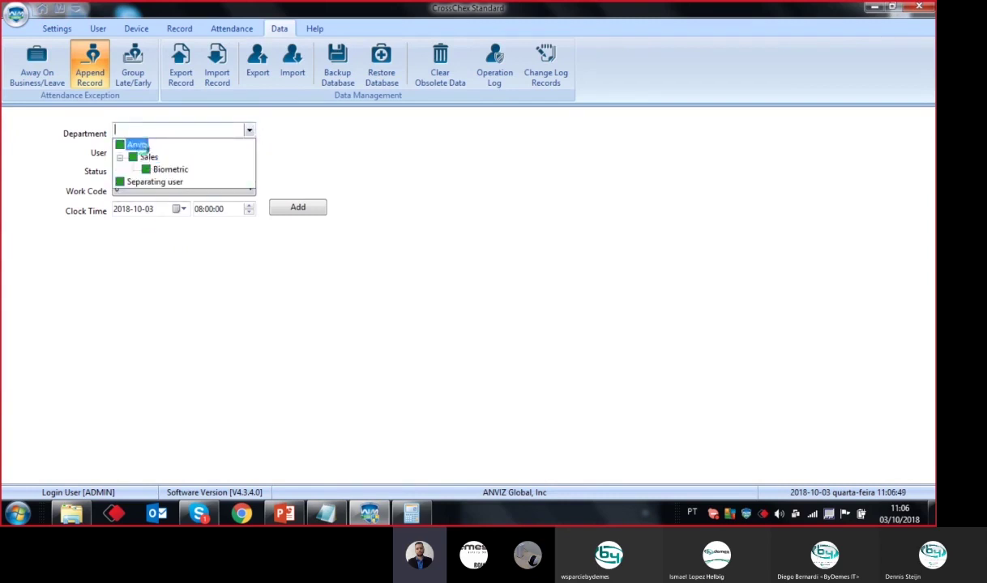
{"action": "left_click", "coordinate": [135, 144]}
{"action": "left_click", "coordinate": [154, 150]}
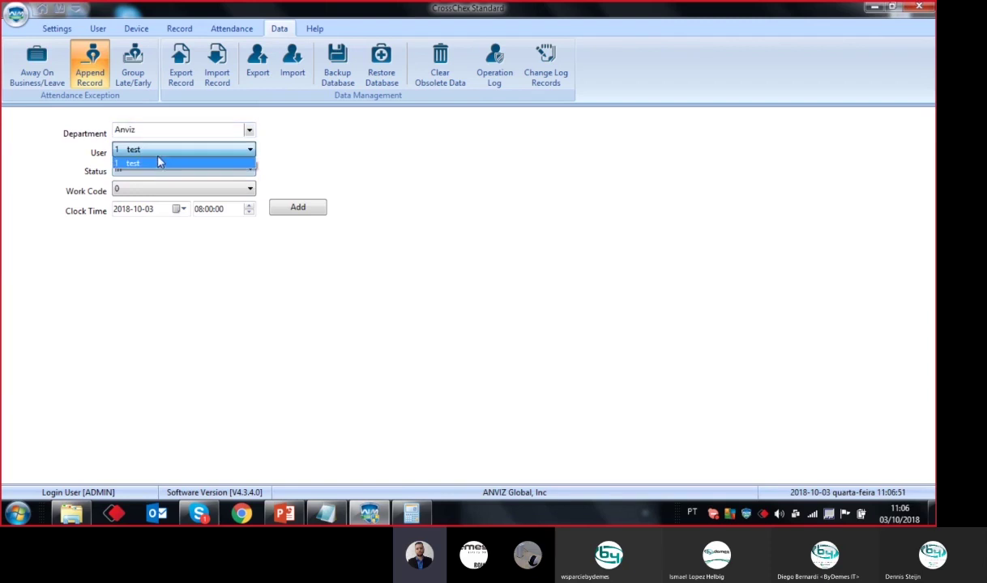
{"action": "left_click", "coordinate": [162, 165]}
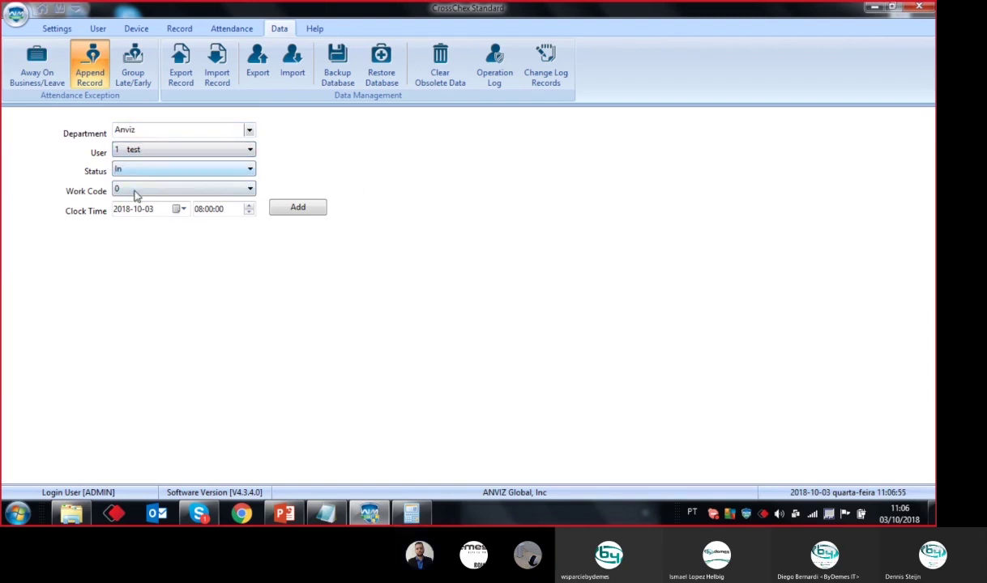
{"action": "left_click", "coordinate": [178, 209]}
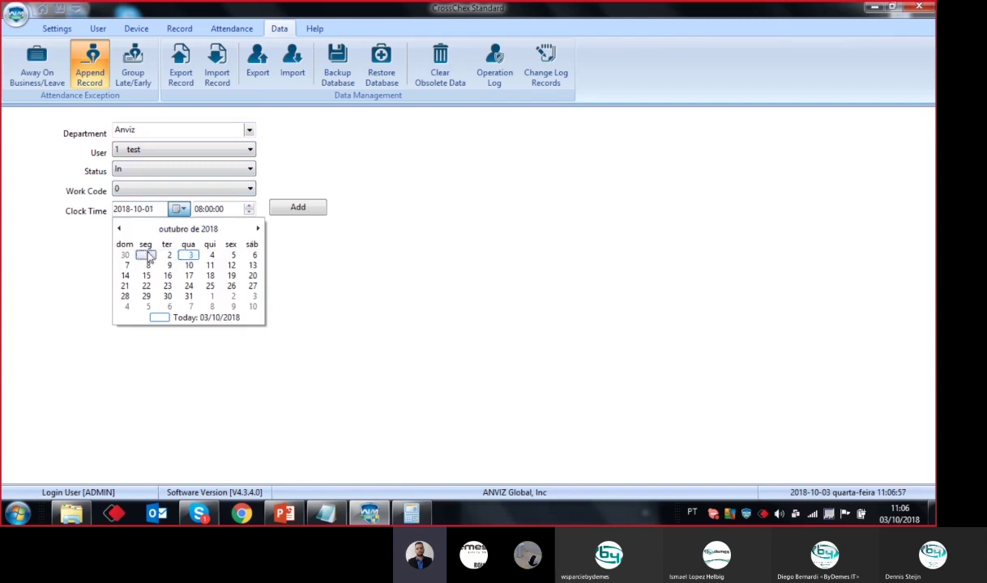
{"action": "left_click", "coordinate": [149, 257]}
{"action": "left_click", "coordinate": [148, 208]}
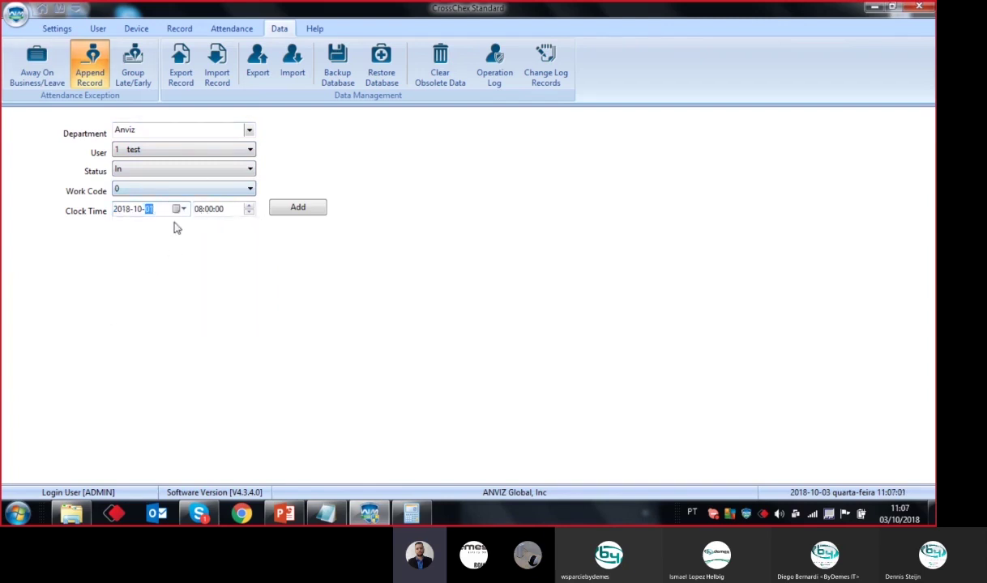
{"action": "left_click", "coordinate": [294, 211]}
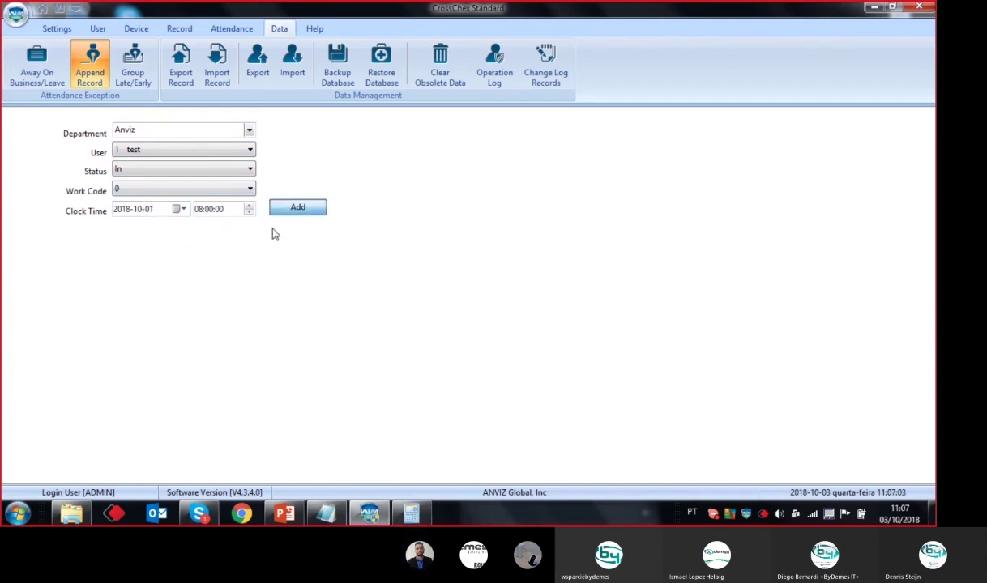
{"action": "left_click", "coordinate": [470, 280]}
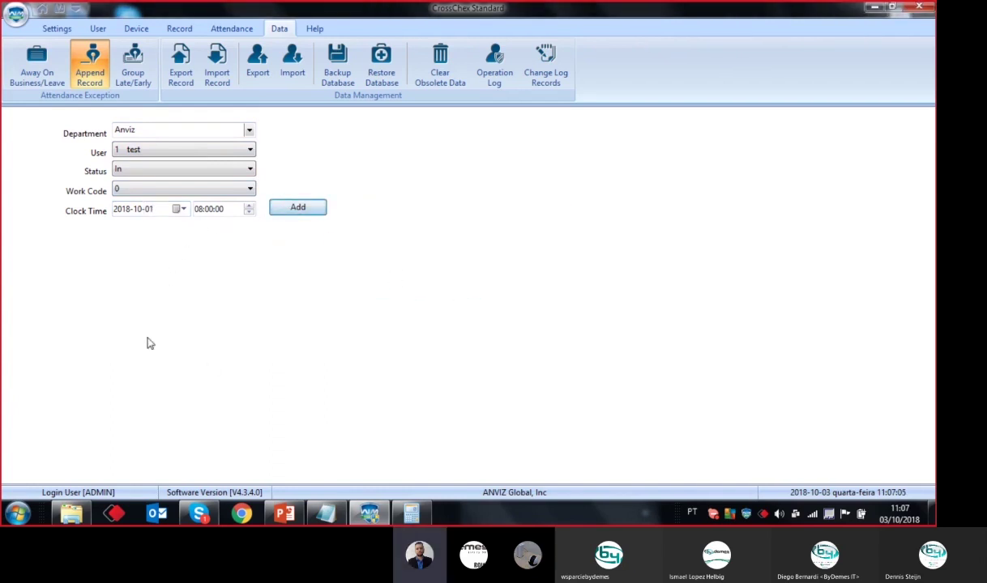
- Append a manual Out record at 17:00 for test on the same date
{"action": "left_click", "coordinate": [137, 168]}
{"action": "left_click", "coordinate": [126, 188]}
{"action": "left_click", "coordinate": [199, 209]}
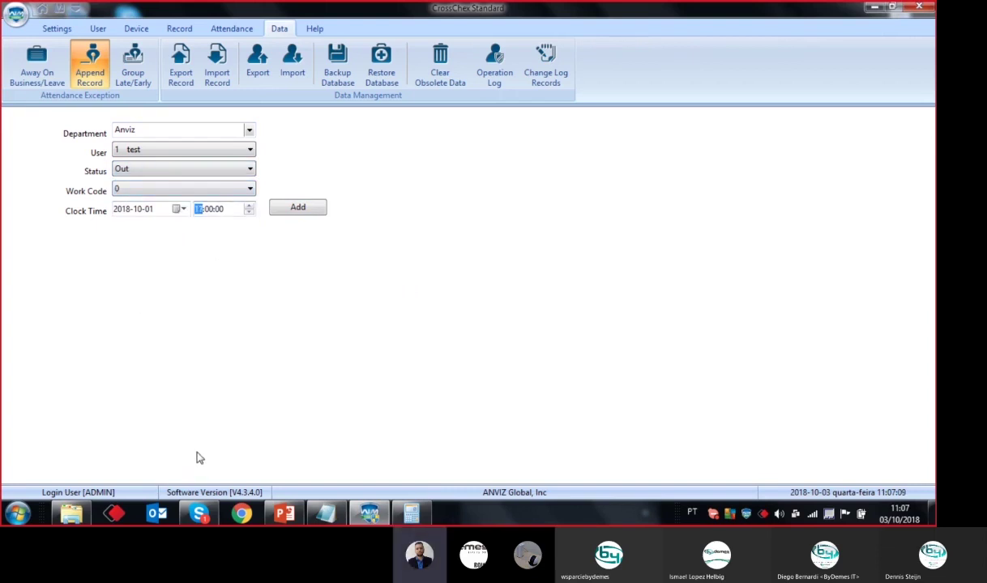
{"action": "left_click", "coordinate": [291, 212]}
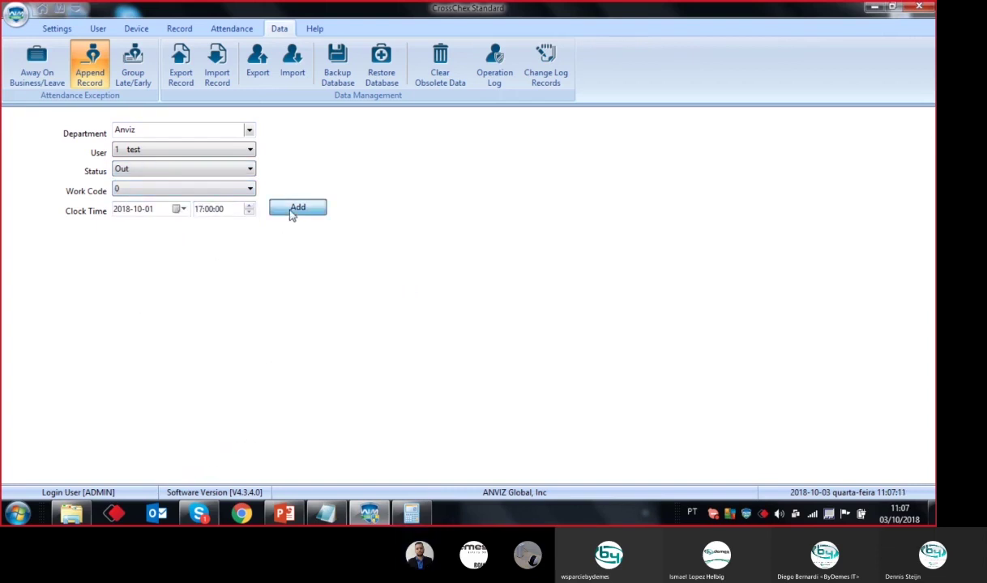
{"action": "left_click", "coordinate": [472, 279]}
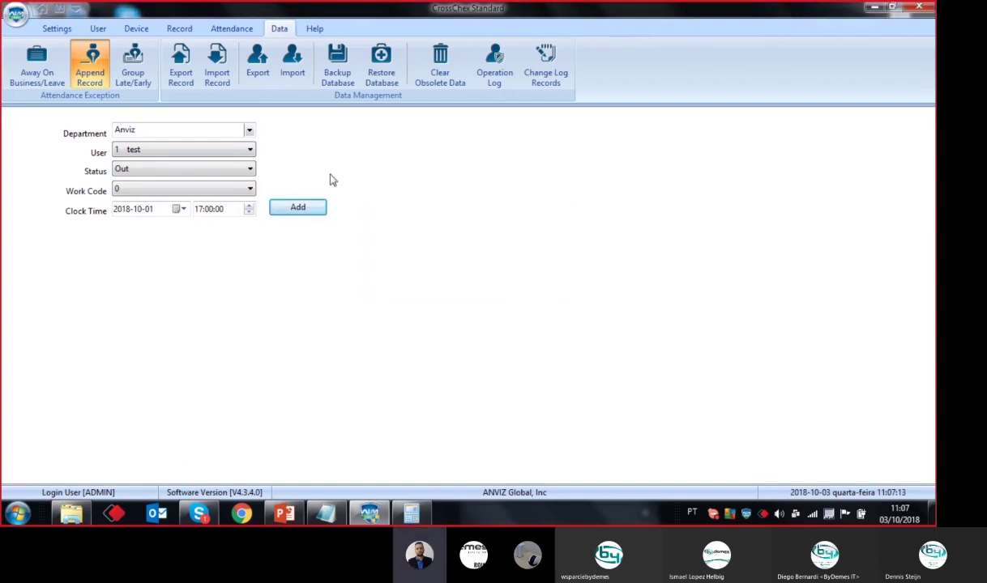
{"action": "left_click", "coordinate": [247, 86]}
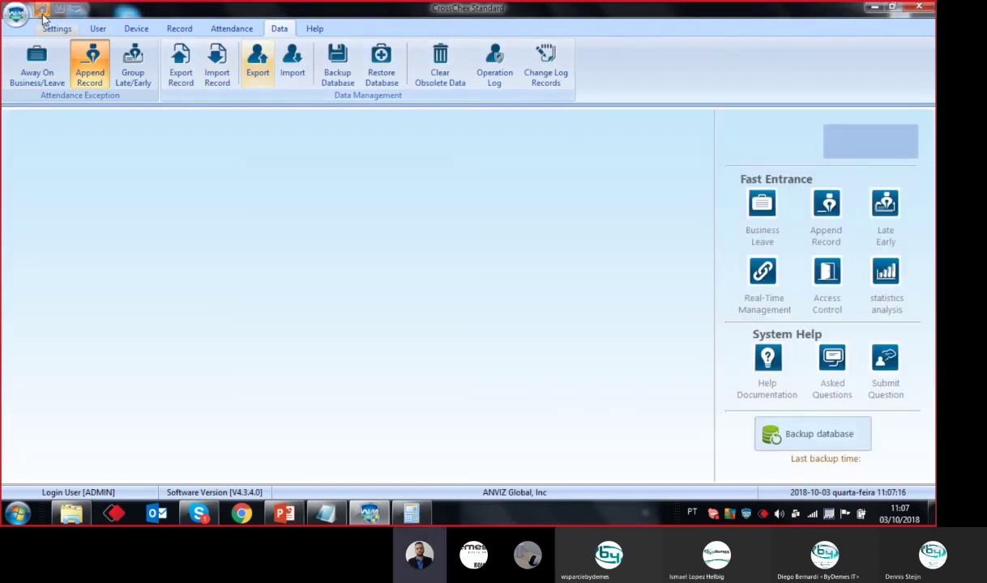
- Review the Duty Day timetable (08:00–17:00, 540 minutes) in Shift Setting, then open the Attendance page
{"action": "left_click", "coordinate": [50, 26]}
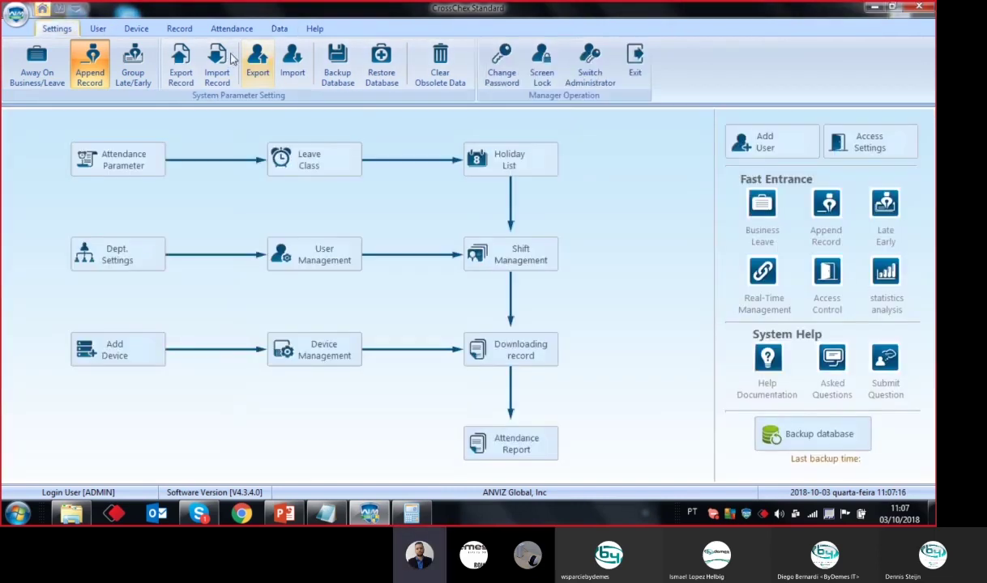
{"action": "left_click", "coordinate": [352, 72]}
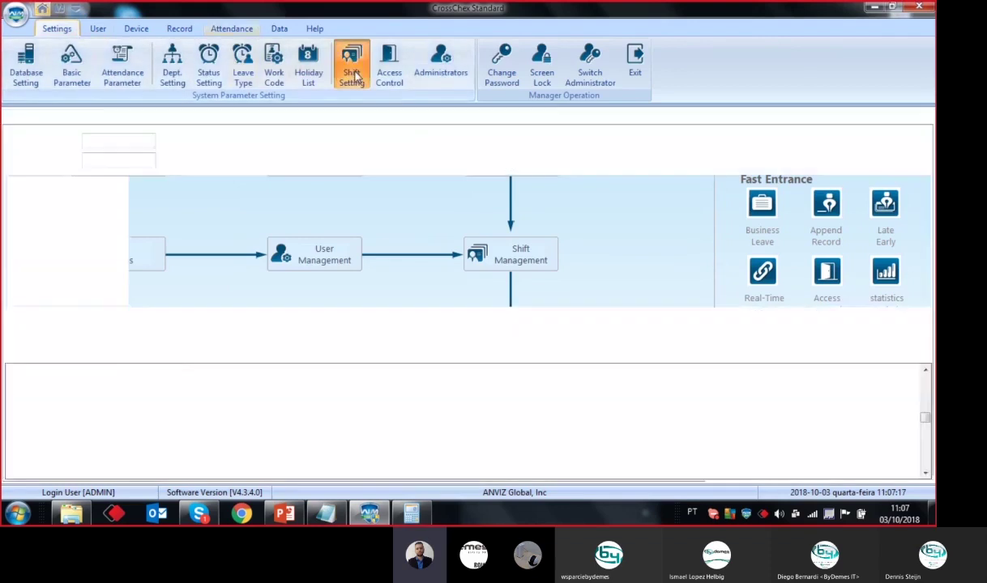
{"action": "left_click_drag", "start_coordinate": [391, 191], "coordinate": [410, 206]}
{"action": "left_click", "coordinate": [410, 210]}
{"action": "left_click_drag", "start_coordinate": [410, 379], "coordinate": [380, 388]}
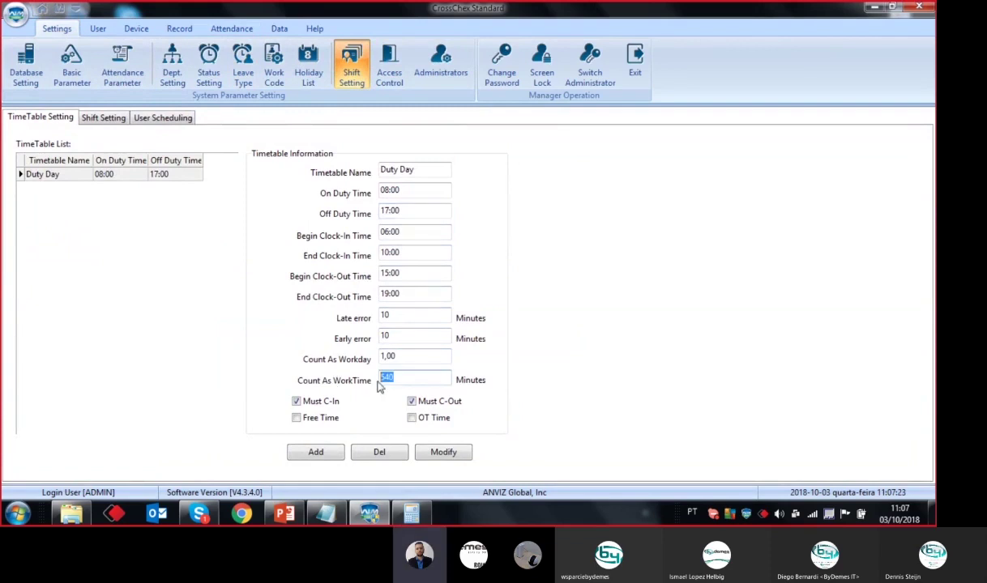
{"action": "left_click", "coordinate": [421, 379]}
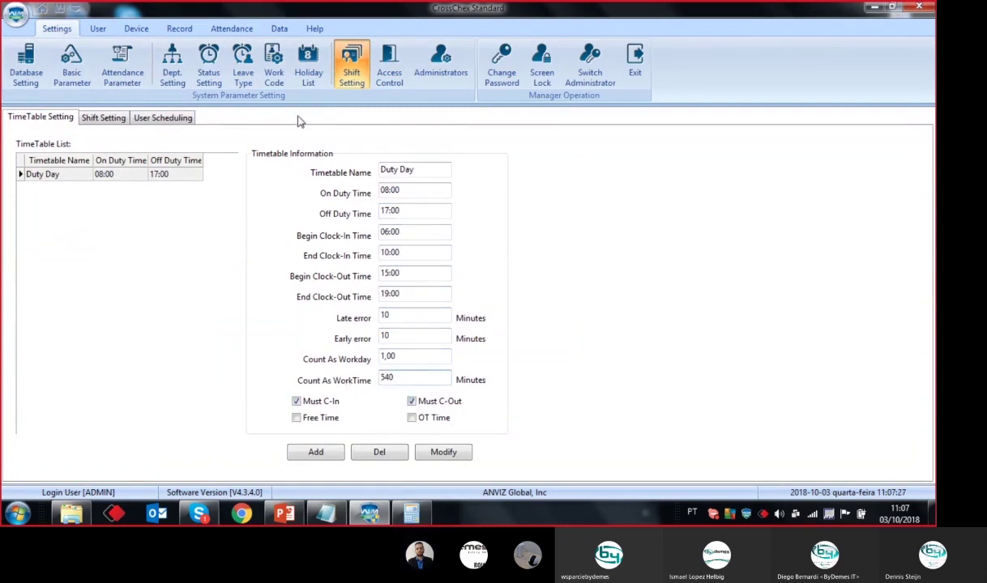
{"action": "left_click", "coordinate": [230, 30]}
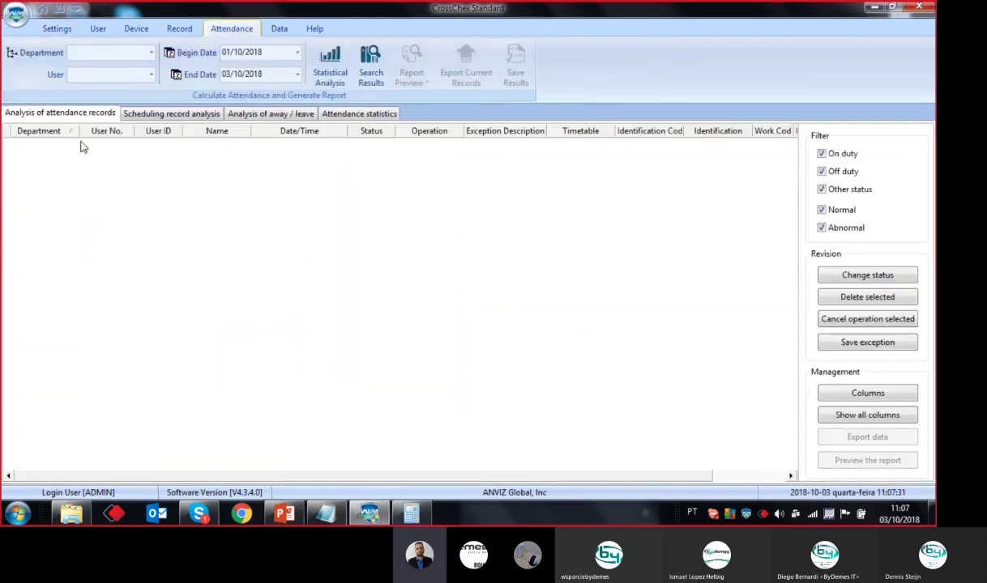
- Run the statistical analysis for Anviz user 1 test with begin and end dates 01/10/2018
{"action": "left_click", "coordinate": [150, 53]}
{"action": "left_click", "coordinate": [114, 71]}
{"action": "left_click", "coordinate": [151, 74]}
{"action": "left_click", "coordinate": [81, 98]}
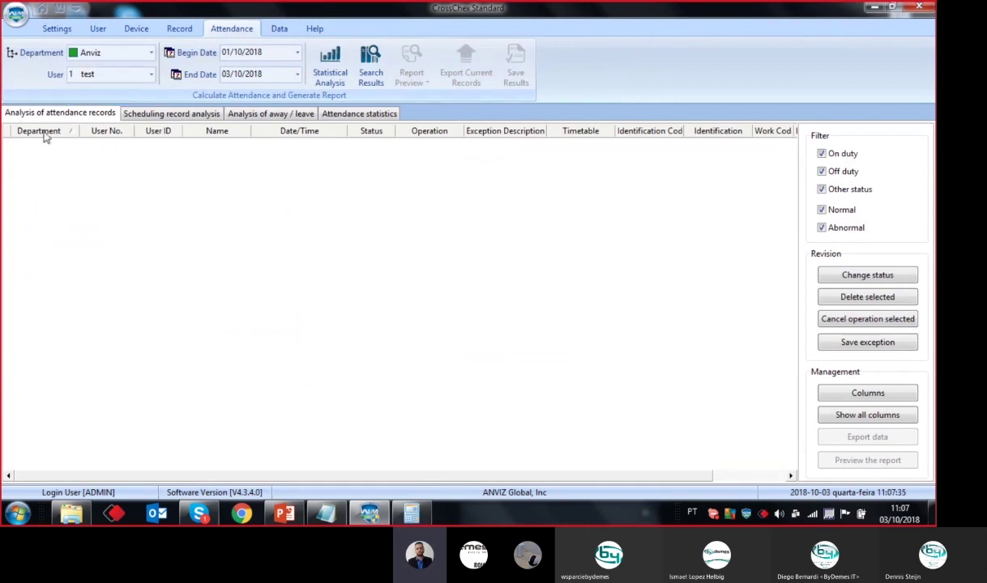
{"action": "left_click", "coordinate": [297, 74]}
{"action": "left_click", "coordinate": [250, 116]}
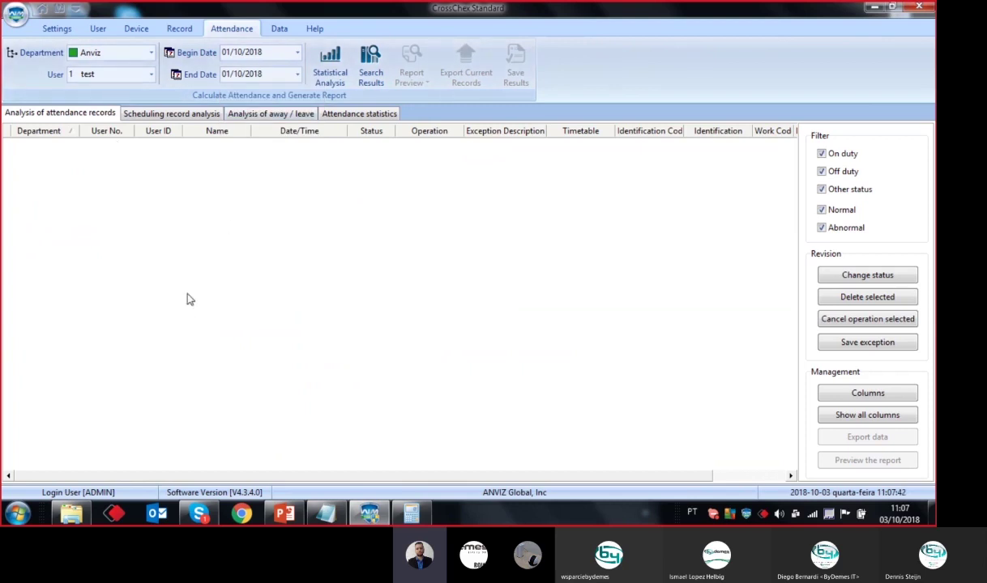
{"action": "left_click", "coordinate": [87, 74]}
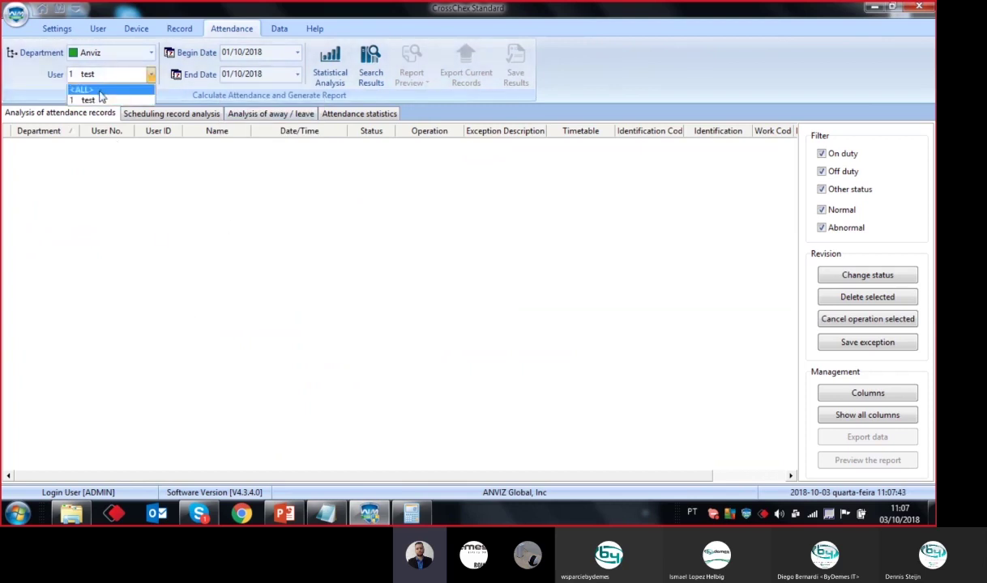
{"action": "left_click", "coordinate": [152, 77]}
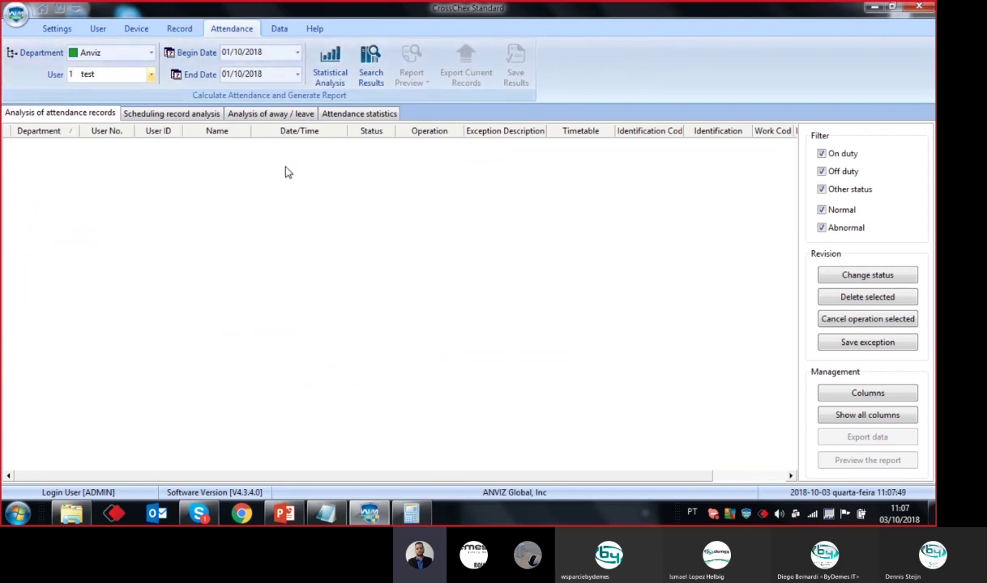
{"action": "left_click", "coordinate": [297, 52]}
{"action": "left_click", "coordinate": [249, 94]}
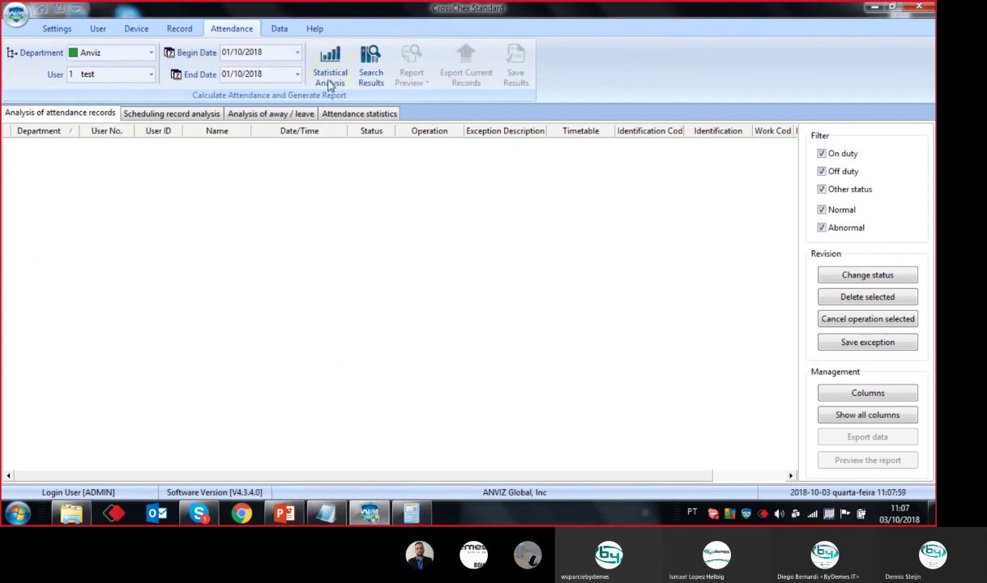
{"action": "left_click", "coordinate": [432, 278]}
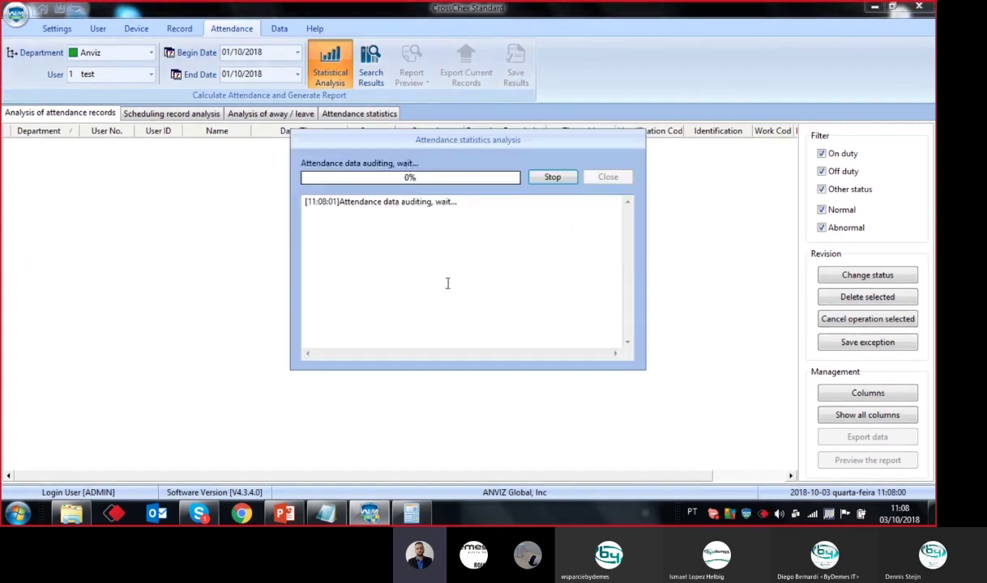
- Confirm both In and Out records read Normal, then view test's 2018-10-01 scheduling analysis
{"action": "left_click", "coordinate": [608, 180]}
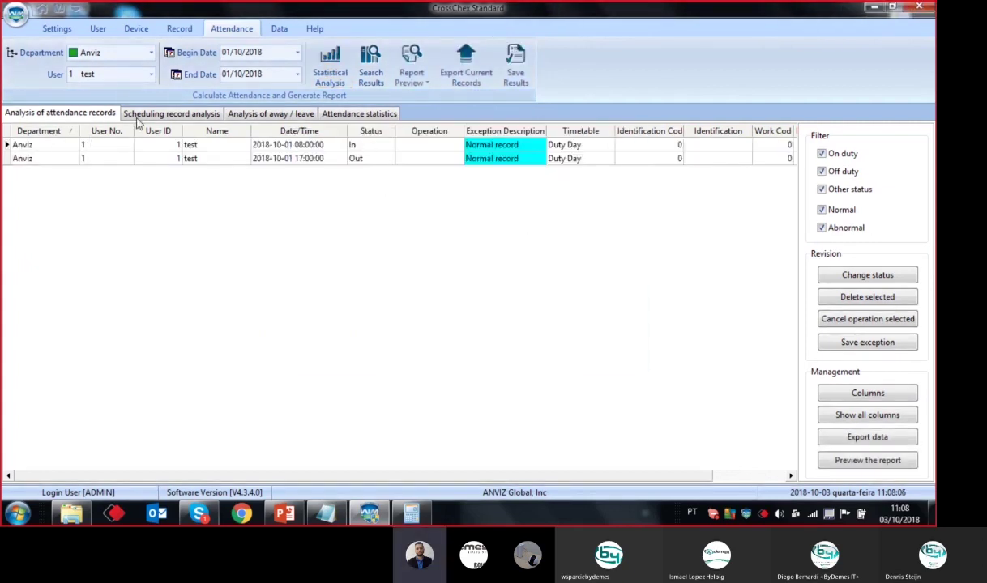
{"action": "left_click", "coordinate": [374, 144]}
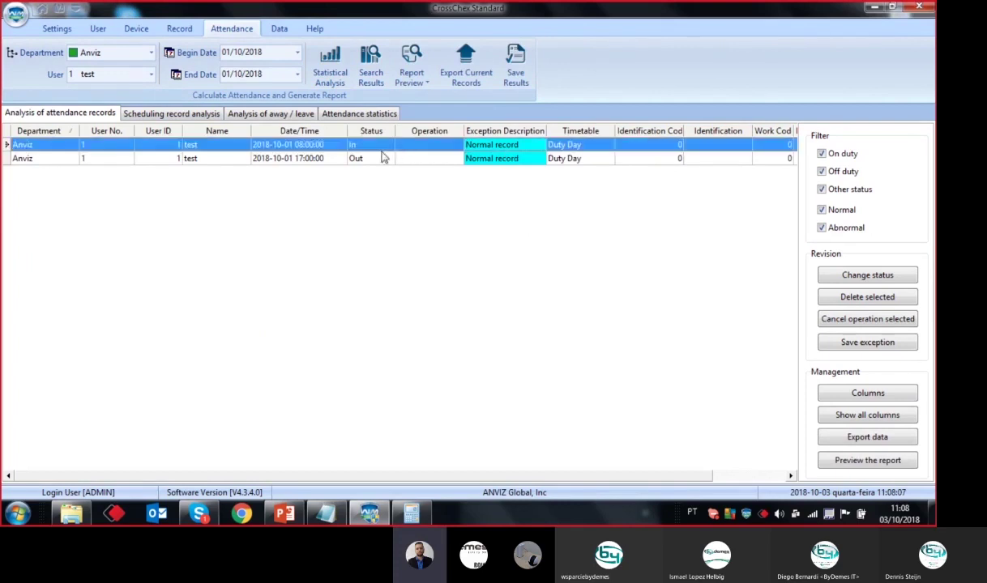
{"action": "left_click", "coordinate": [341, 156]}
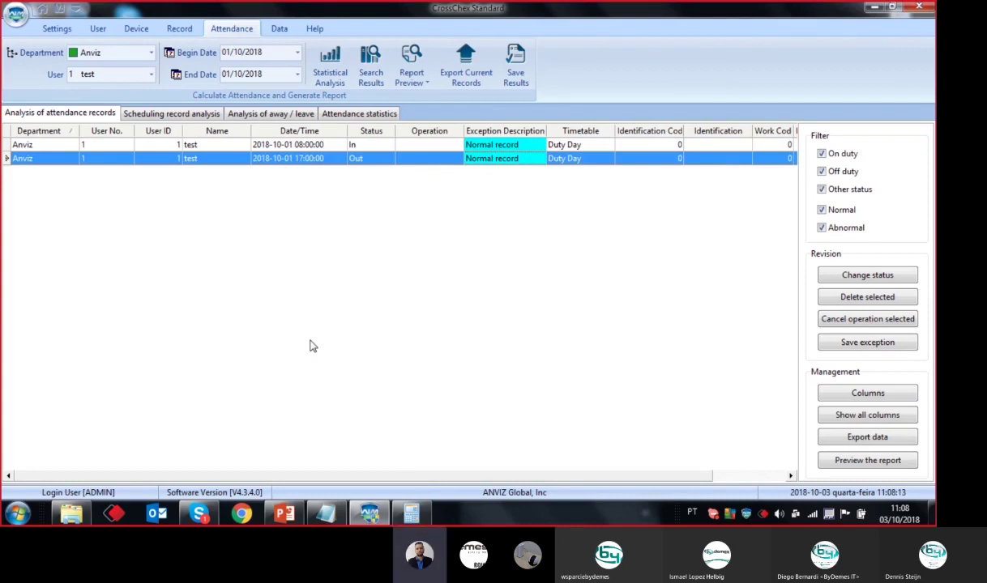
{"action": "left_click", "coordinate": [185, 118]}
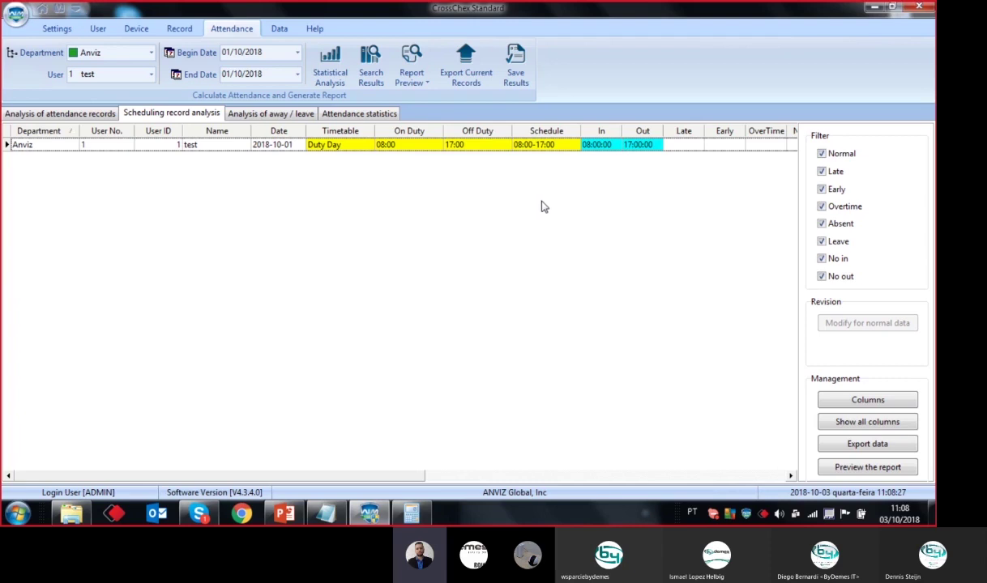
- Inspect the Duty Day row's 540-minute work time, widening columns, then list the Report Preview types
{"action": "left_click", "coordinate": [593, 147]}
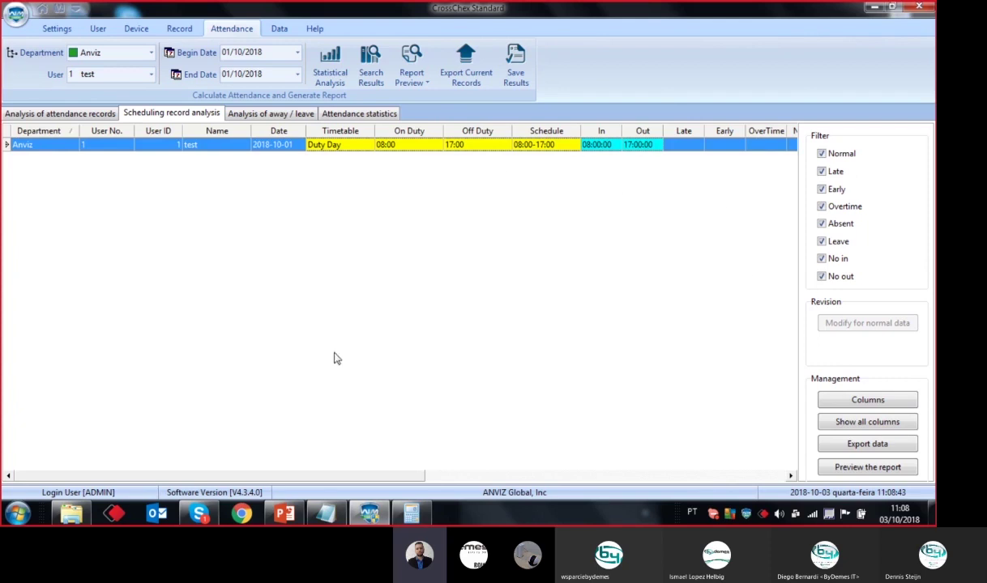
{"action": "left_click_drag", "start_coordinate": [362, 482], "coordinate": [675, 484]}
{"action": "left_click_drag", "start_coordinate": [642, 138], "coordinate": [734, 126]}
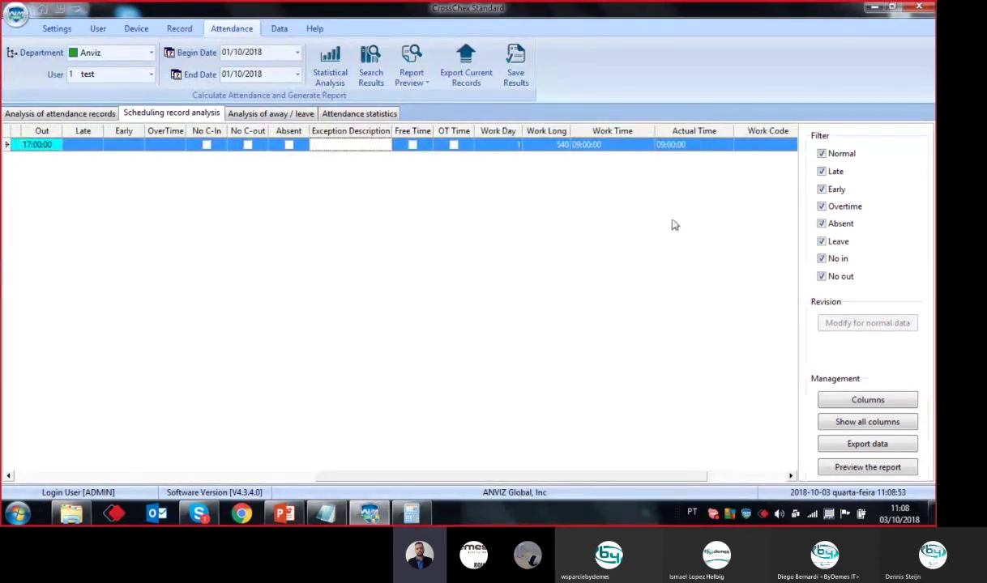
{"action": "left_click_drag", "start_coordinate": [510, 480], "coordinate": [648, 481]}
{"action": "left_click_drag", "start_coordinate": [742, 127], "coordinate": [723, 130]}
{"action": "left_click_drag", "start_coordinate": [744, 128], "coordinate": [759, 127]}
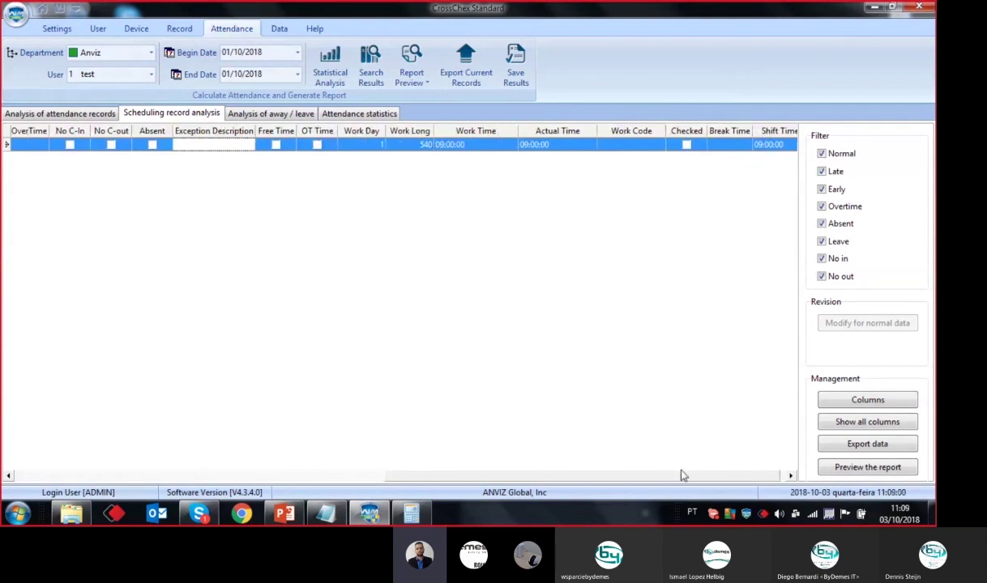
{"action": "left_click", "coordinate": [790, 476]}
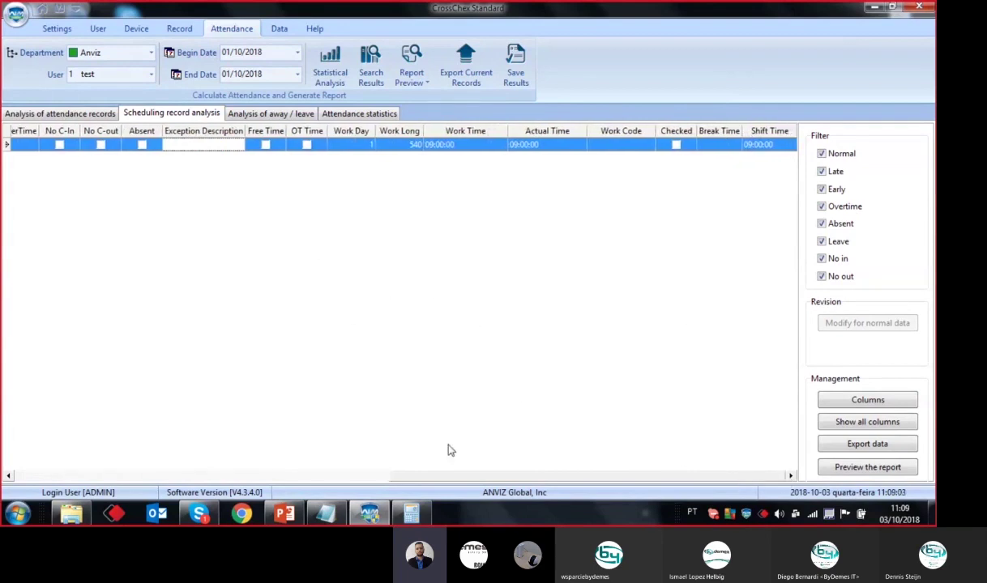
{"action": "left_click_drag", "start_coordinate": [432, 485], "coordinate": [116, 496]}
{"action": "left_click", "coordinate": [411, 71]}
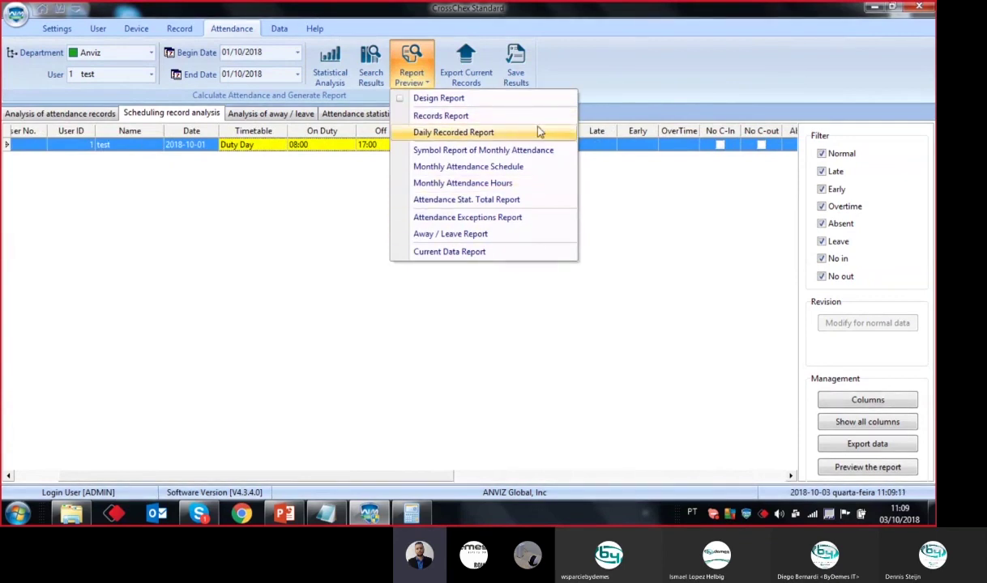
- Preview the Attendance Stat. Total Report twice, closing the preview each time
{"action": "left_click", "coordinate": [456, 200]}
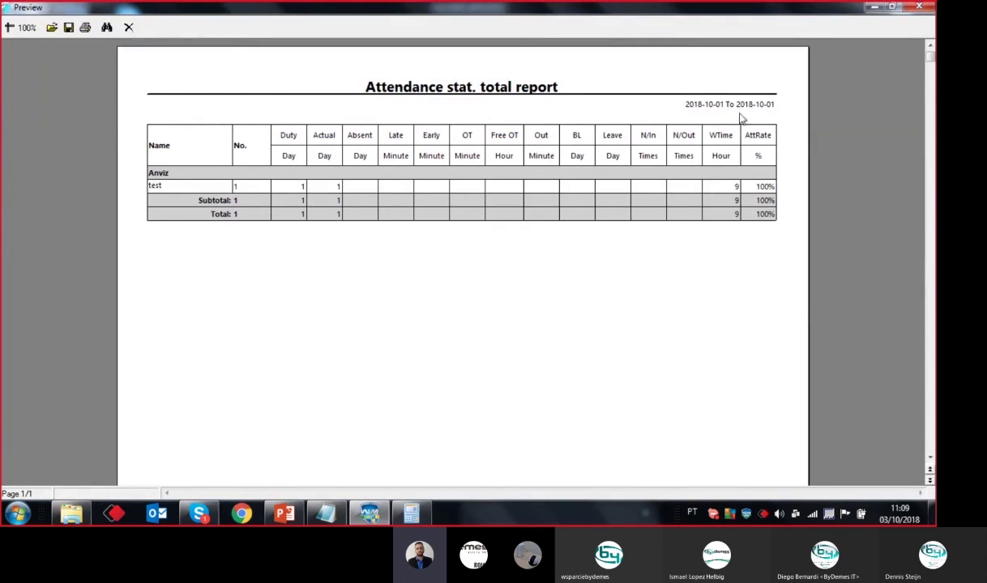
{"action": "left_click", "coordinate": [131, 29]}
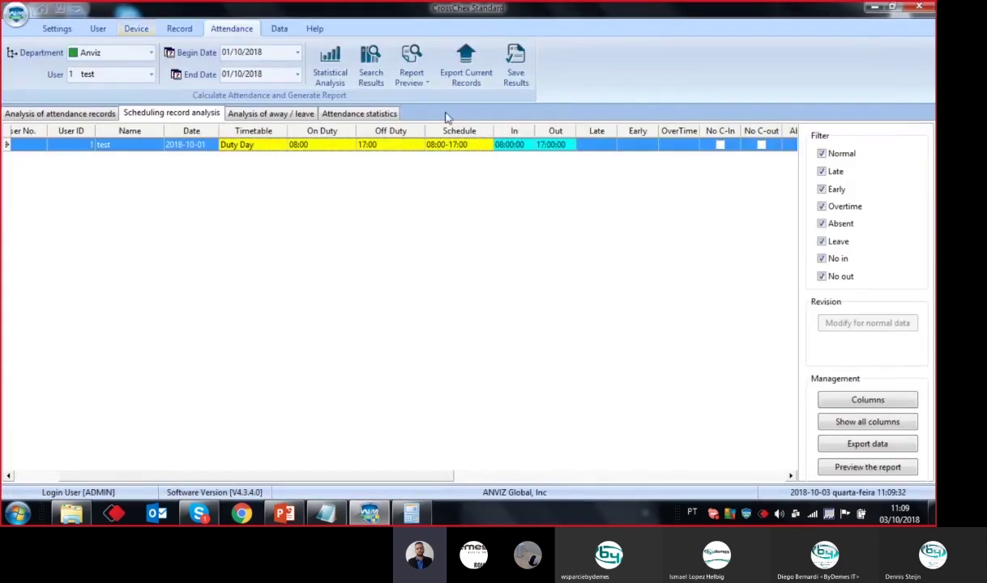
{"action": "left_click", "coordinate": [413, 81]}
{"action": "left_click", "coordinate": [451, 194]}
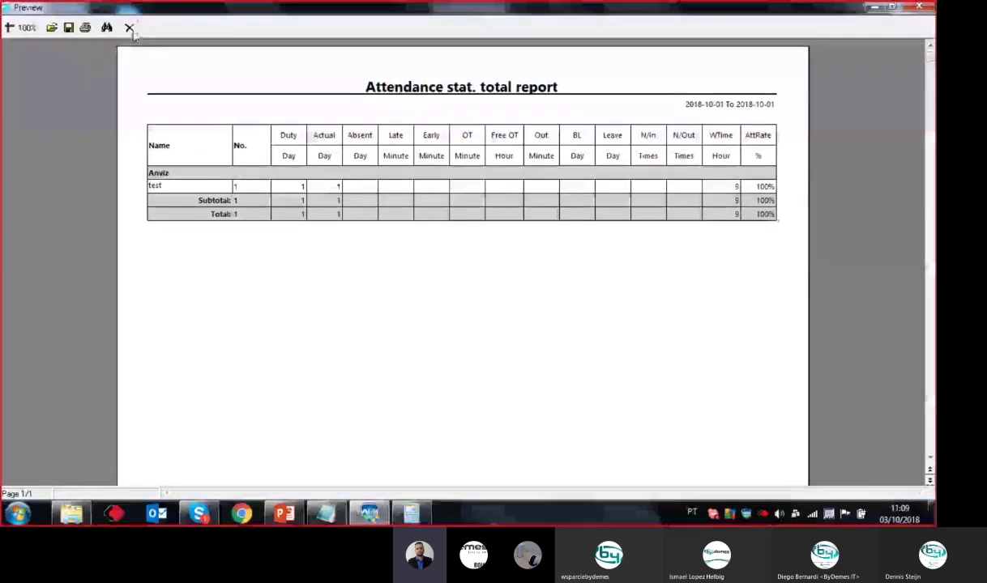
{"action": "left_click", "coordinate": [130, 28]}
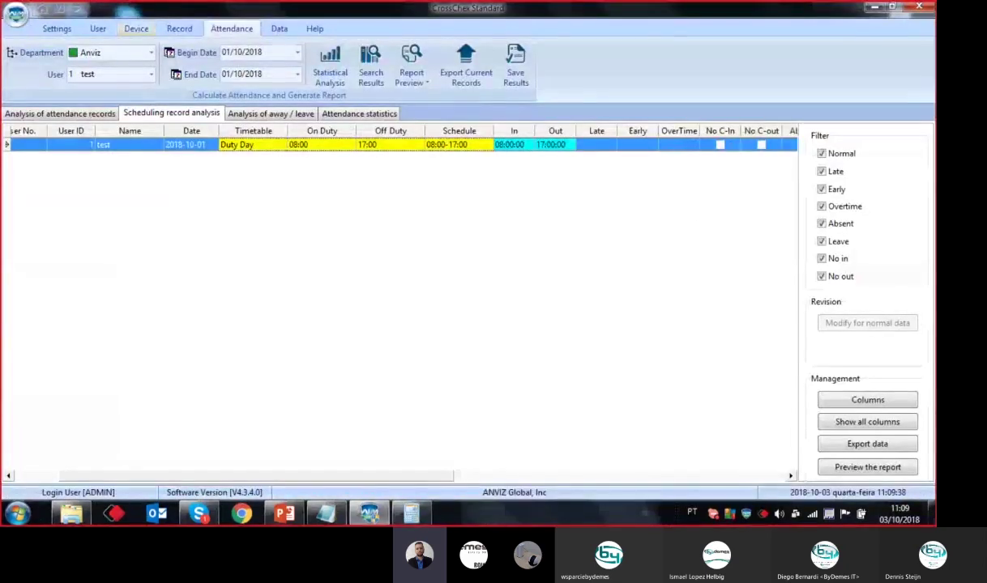
- Open the column chooser, toggle the Department column, and cancel without changes
{"action": "left_click", "coordinate": [868, 401]}
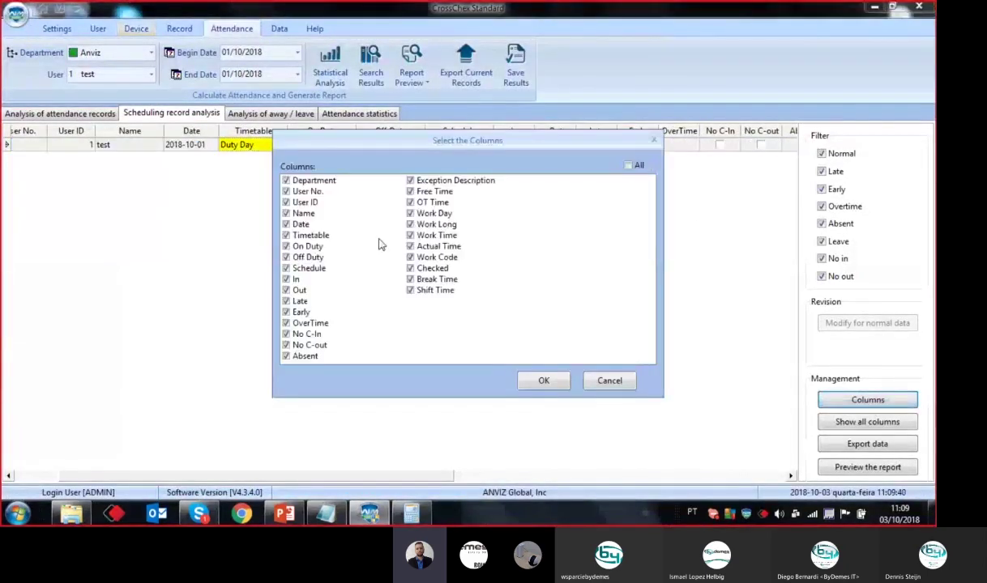
{"action": "left_click", "coordinate": [295, 184]}
{"action": "left_click", "coordinate": [293, 189]}
{"action": "left_click", "coordinate": [286, 182]}
{"action": "left_click", "coordinate": [286, 188]}
{"action": "left_click", "coordinate": [286, 181]}
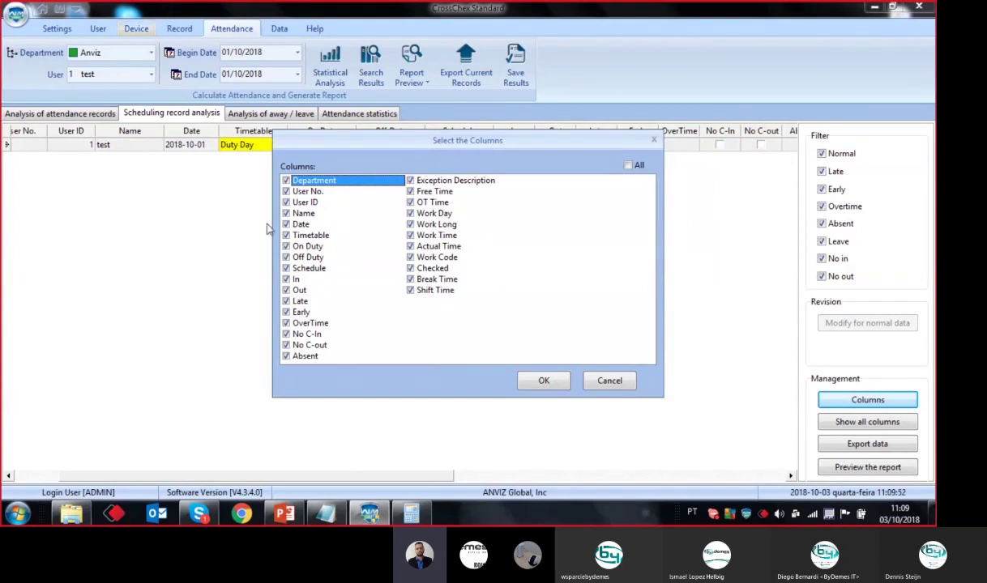
{"action": "left_click", "coordinate": [616, 381]}
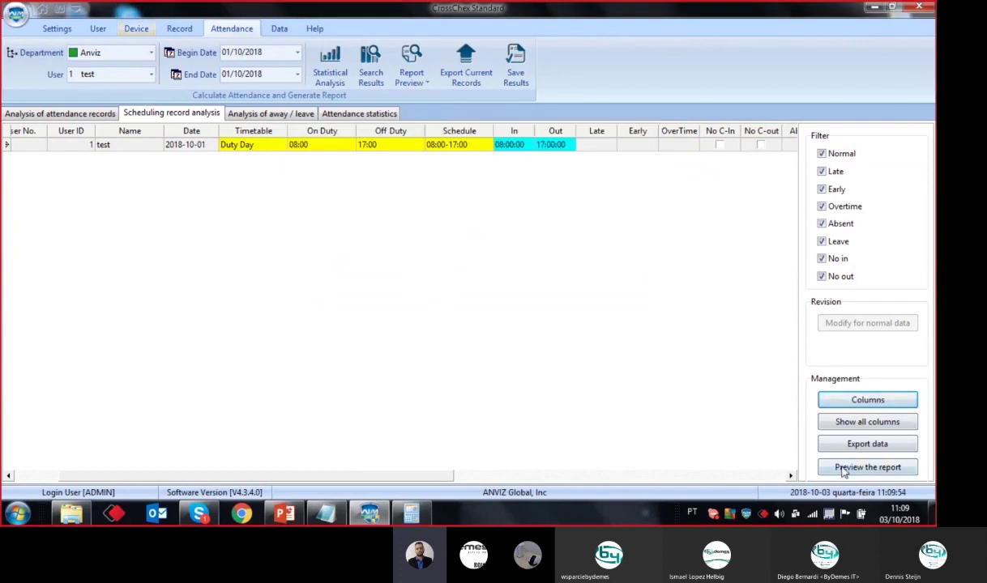
- Preview the current records report, close it, and start exporting the analysis records
{"action": "left_click", "coordinate": [839, 465]}
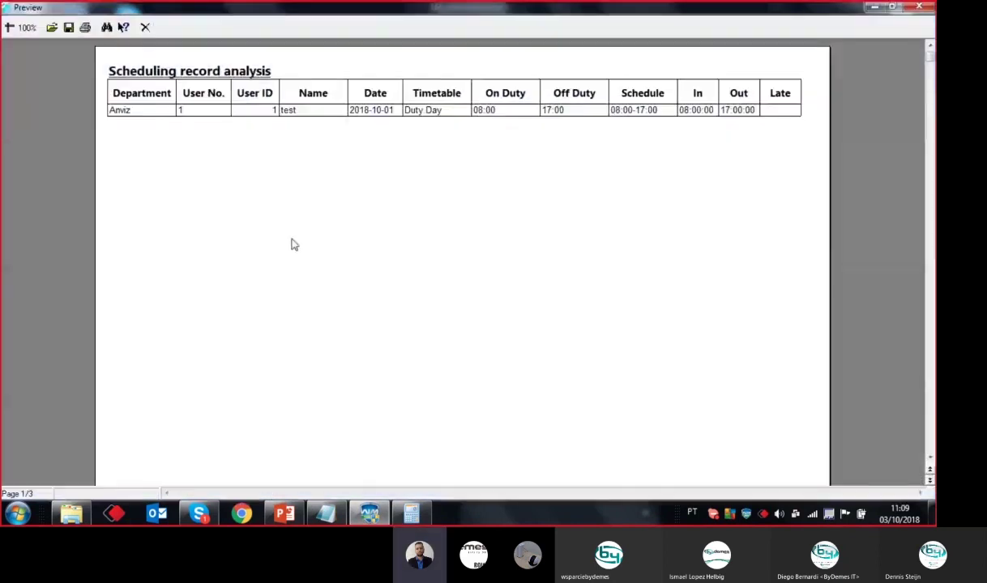
{"action": "left_click", "coordinate": [145, 27]}
{"action": "left_click", "coordinate": [867, 443]}
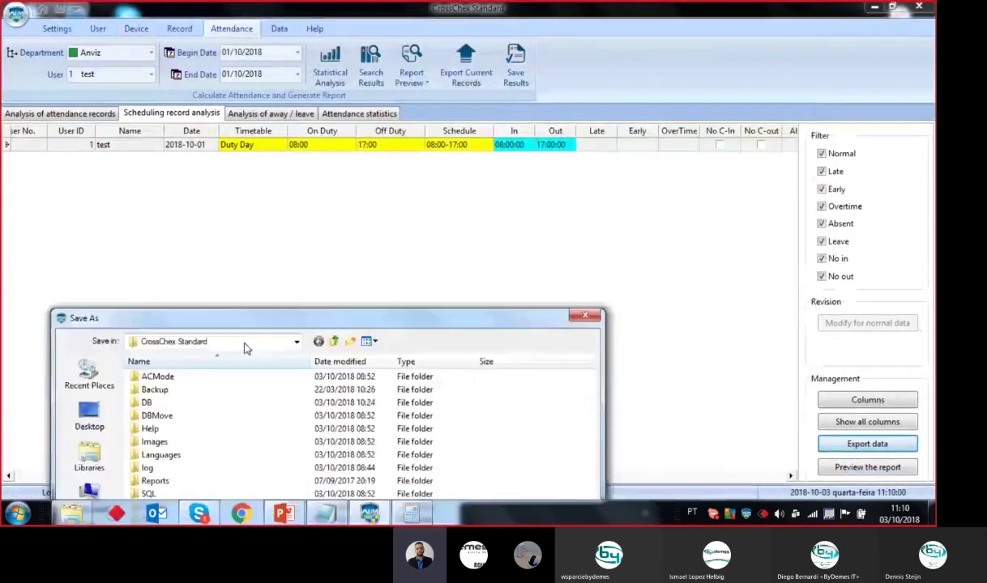
- Save the export as 'test' on the Desktop, acknowledge success, and open test.xls from the desktop
{"action": "left_click_drag", "start_coordinate": [197, 268], "coordinate": [325, 117]}
{"action": "left_click", "coordinate": [162, 212]}
{"action": "type", "text": "test"}
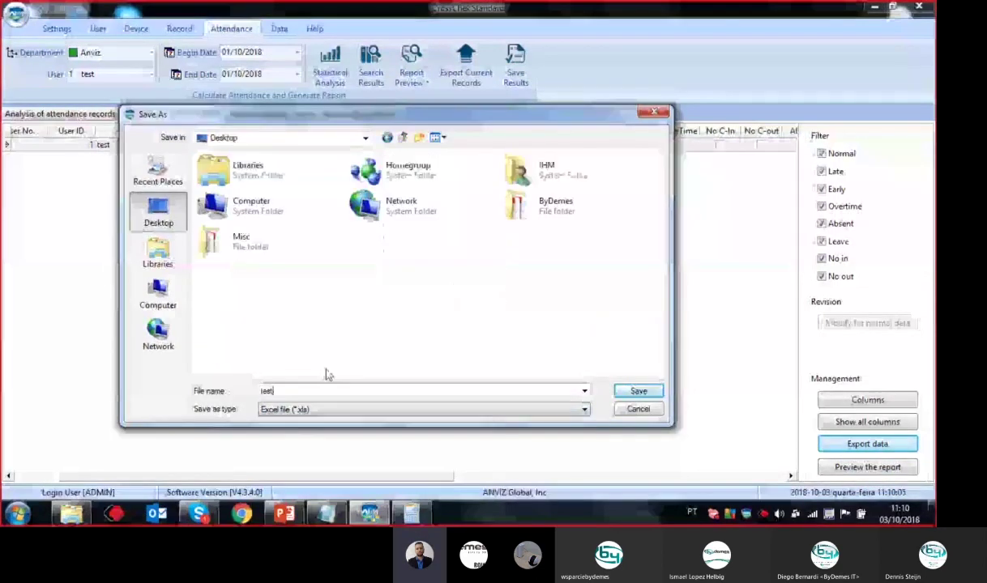
{"action": "left_click", "coordinate": [638, 392]}
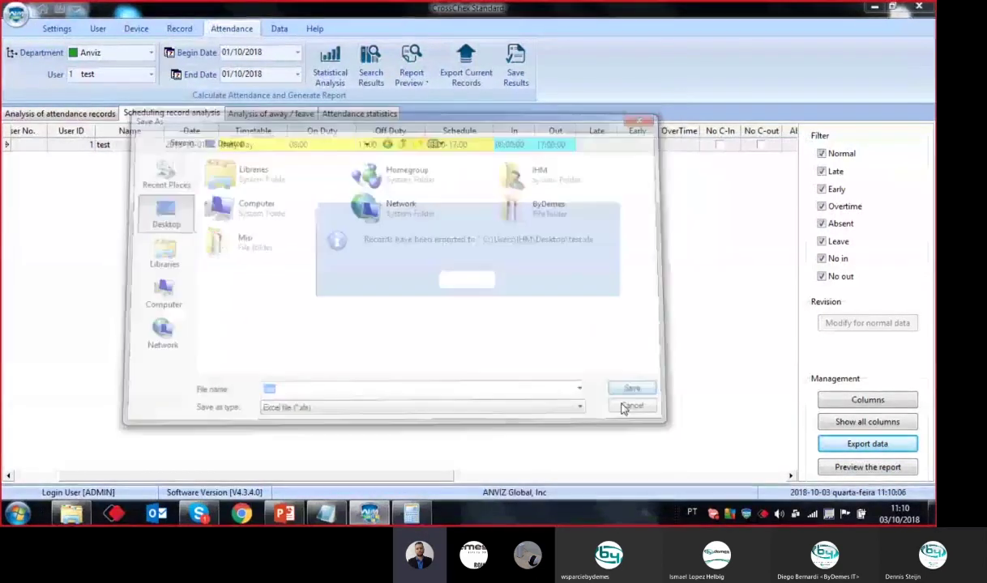
{"action": "left_click", "coordinate": [450, 280]}
{"action": "left_click", "coordinate": [932, 514]}
{"action": "double_click", "coordinate": [134, 176]}
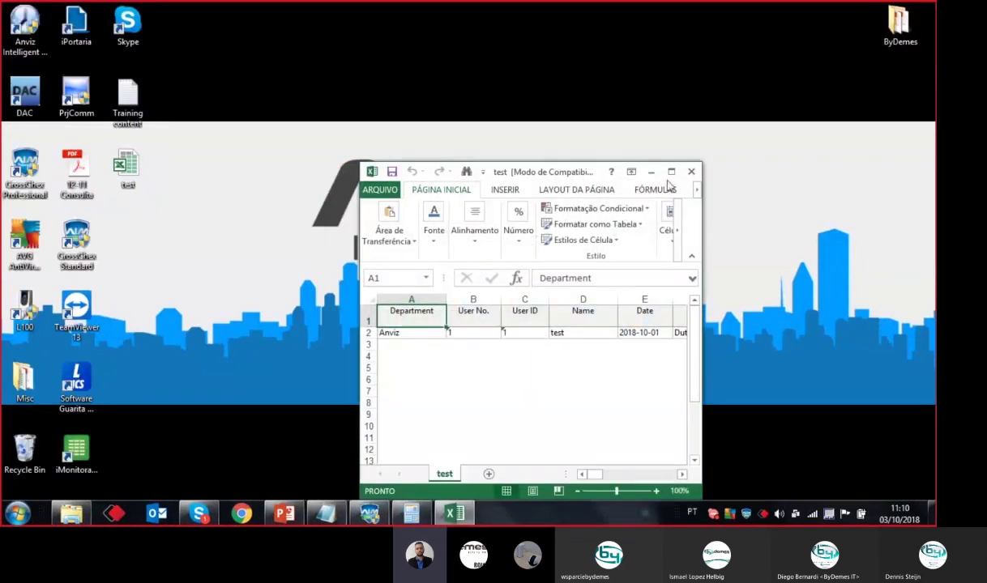
- Review the 08:00:00 In and 17:00:00 Out times in J2:J25, then close test.xls and return to CrossChex
{"action": "left_click", "coordinate": [671, 172]}
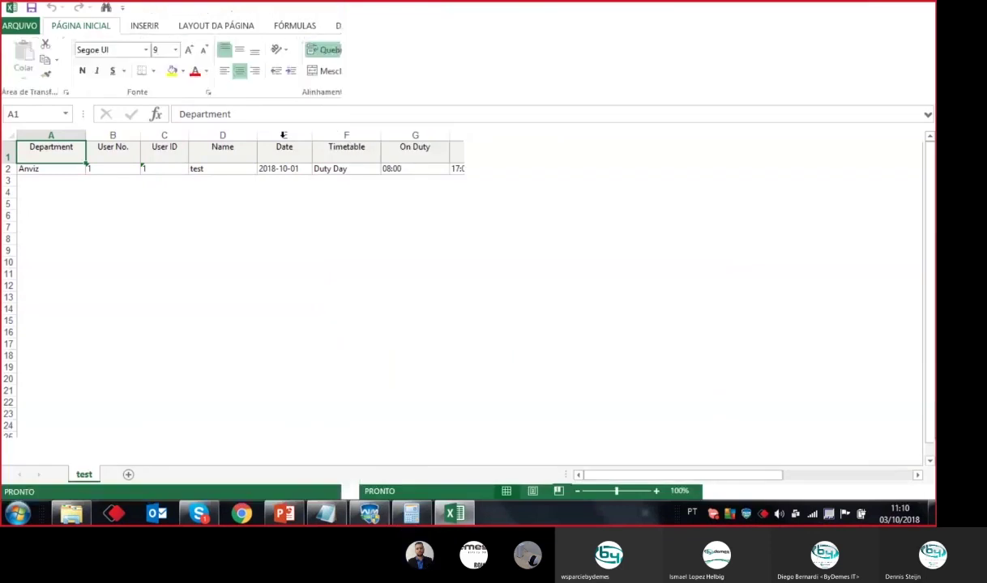
{"action": "left_click", "coordinate": [655, 480]}
{"action": "left_click_drag", "start_coordinate": [655, 479], "coordinate": [702, 480]}
{"action": "left_click", "coordinate": [402, 168]}
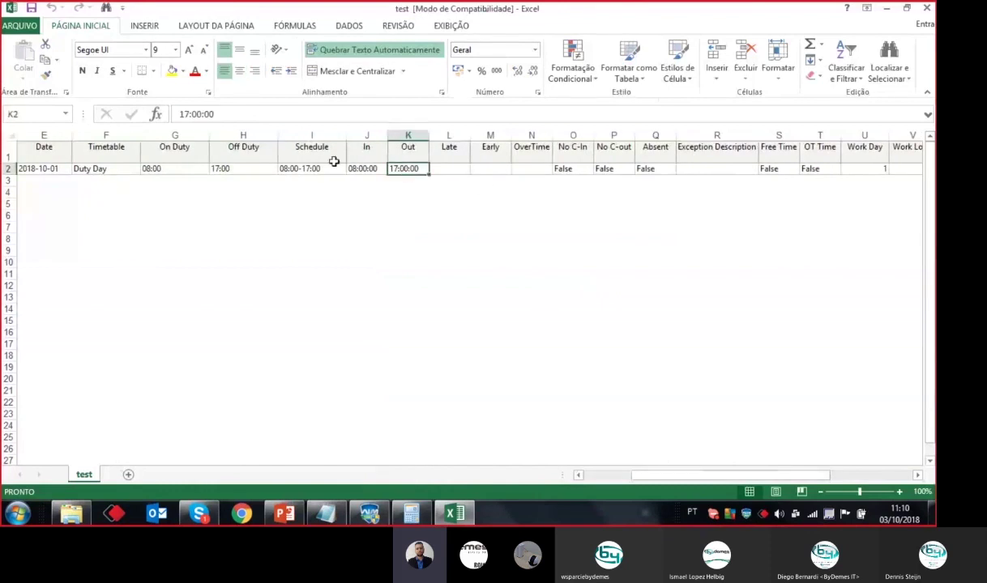
{"action": "left_click", "coordinate": [366, 170]}
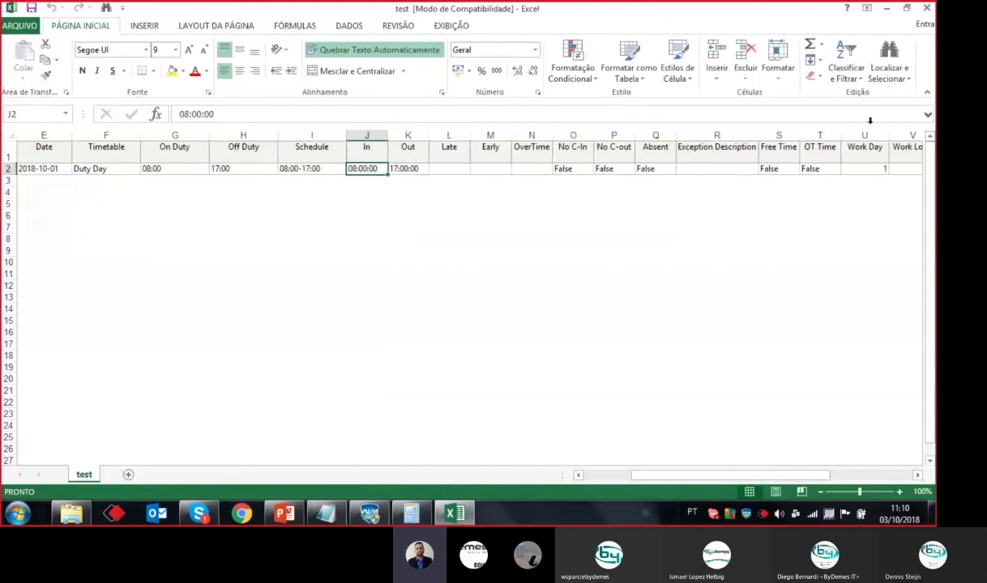
{"action": "left_click_drag", "start_coordinate": [354, 169], "coordinate": [370, 442]}
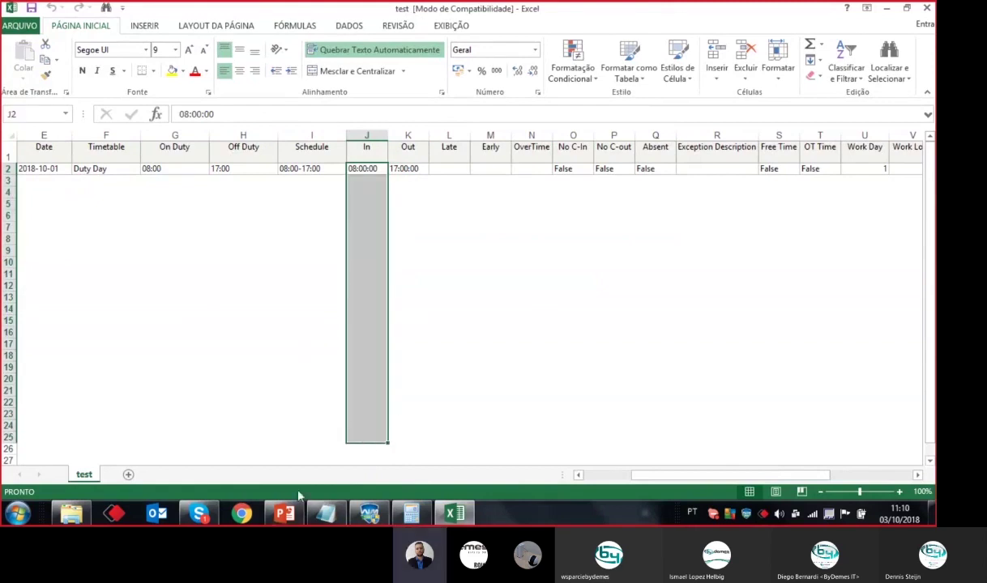
{"action": "left_click", "coordinate": [927, 7]}
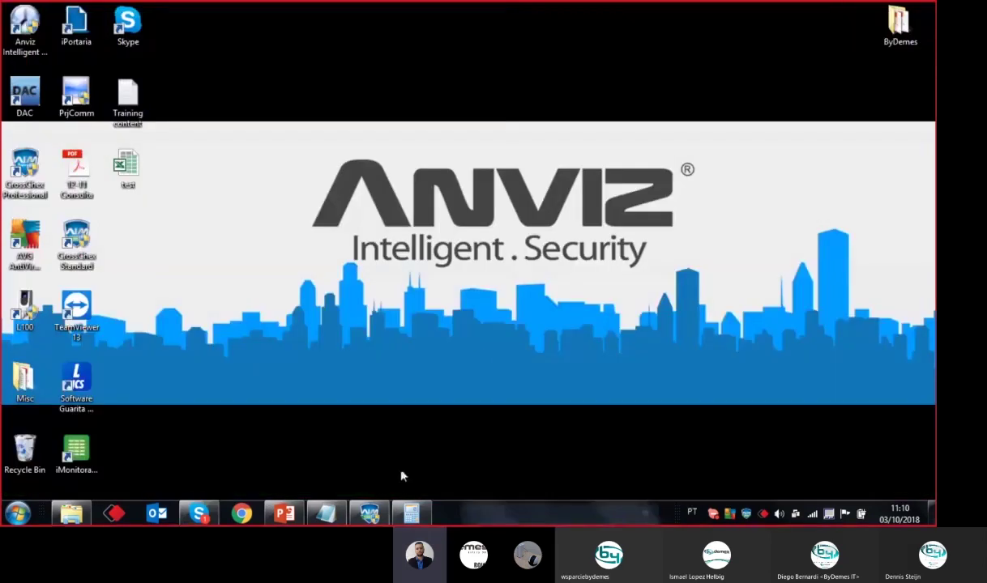
{"action": "left_click", "coordinate": [369, 513]}
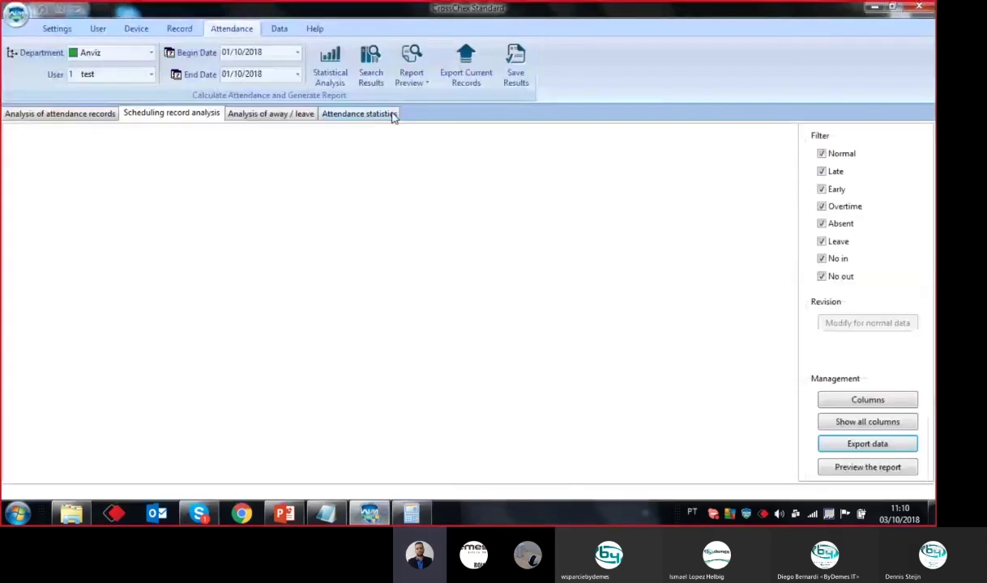
- Select test's record row, preview the Attendance Stat. Total Report, then return to the home page
{"action": "left_click", "coordinate": [413, 146]}
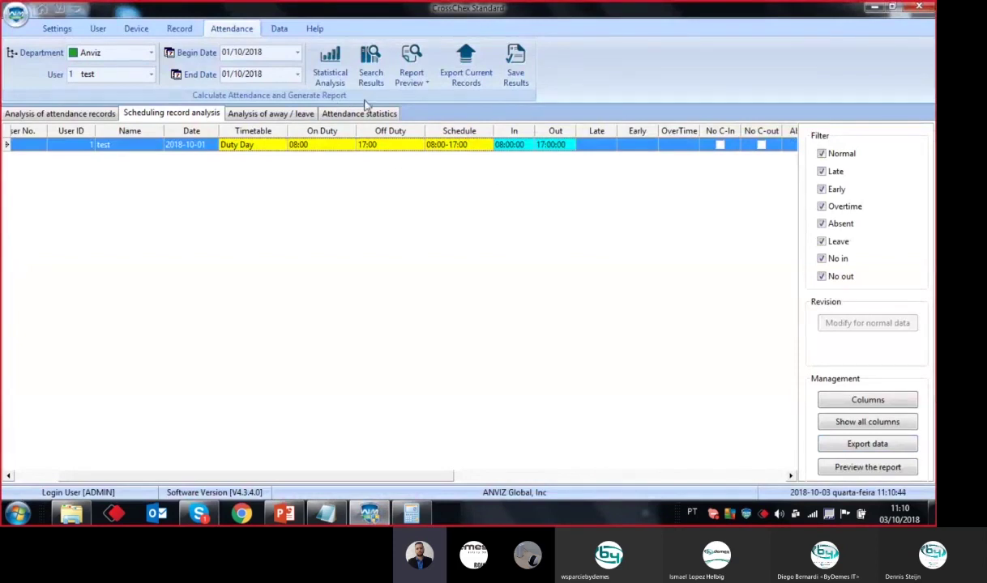
{"action": "left_click", "coordinate": [412, 75]}
{"action": "left_click", "coordinate": [444, 200]}
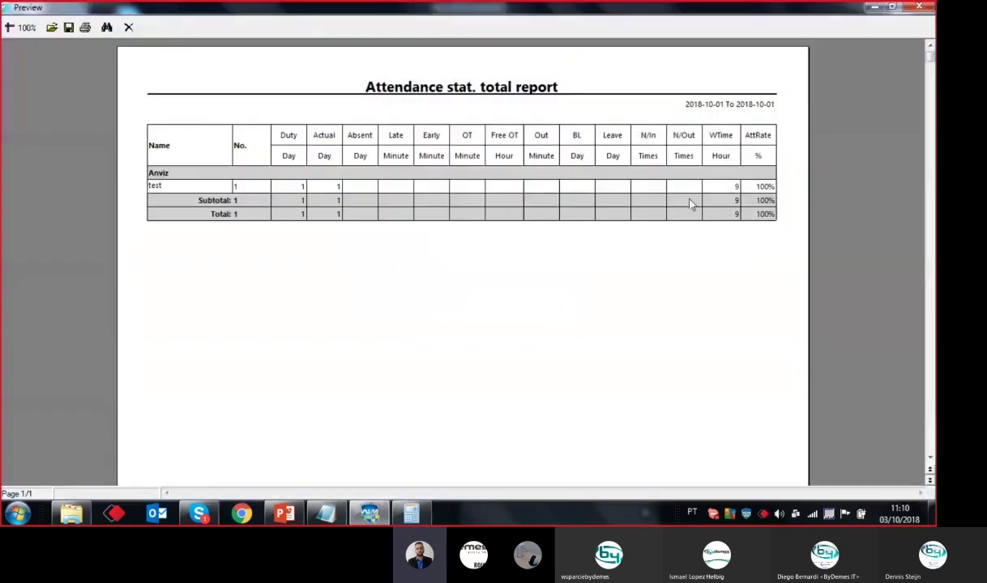
{"action": "left_click", "coordinate": [128, 28]}
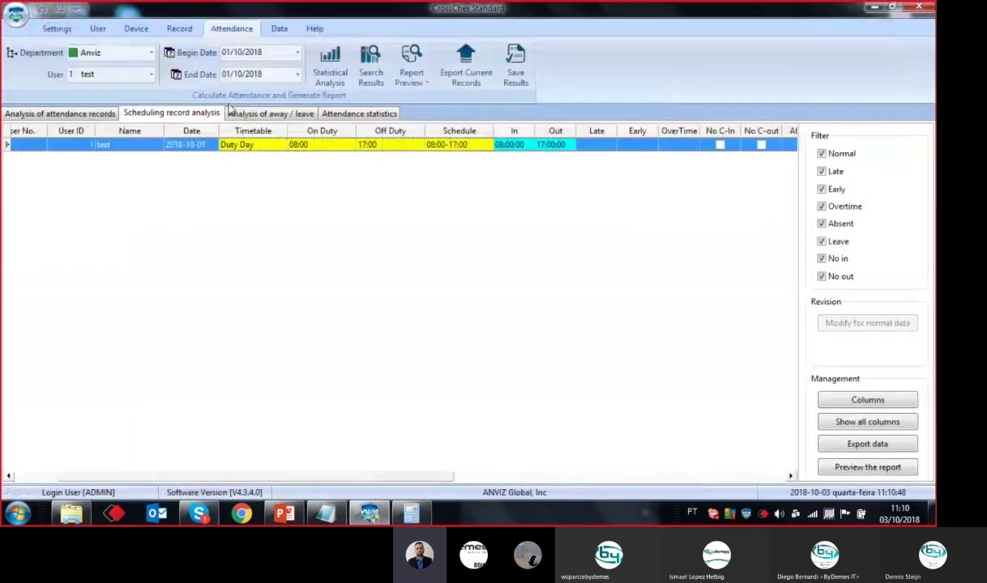
{"action": "left_click", "coordinate": [56, 28]}
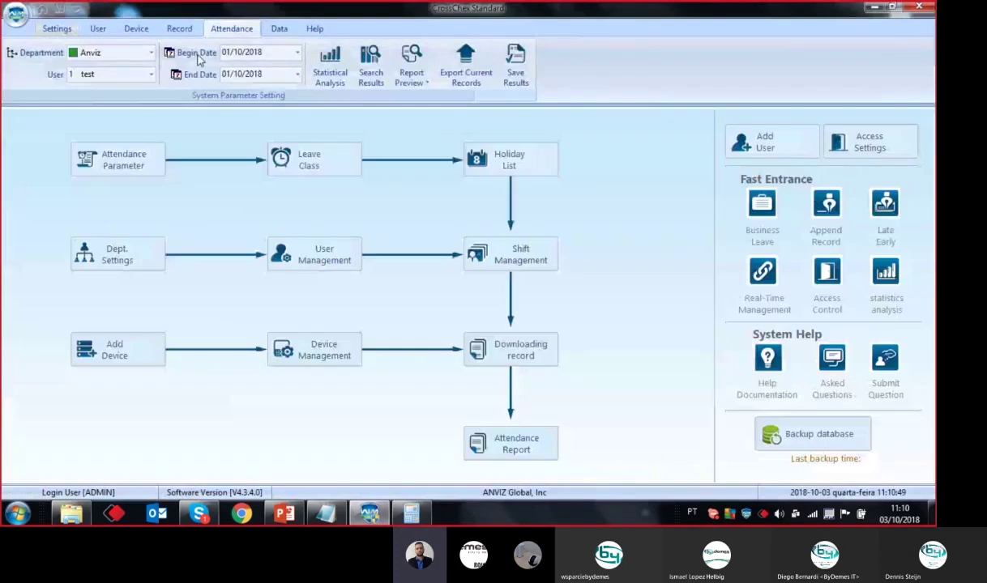
- In Append Record, pick the 2018-10-02 date and add a first manual Out record
{"action": "left_click", "coordinate": [818, 199]}
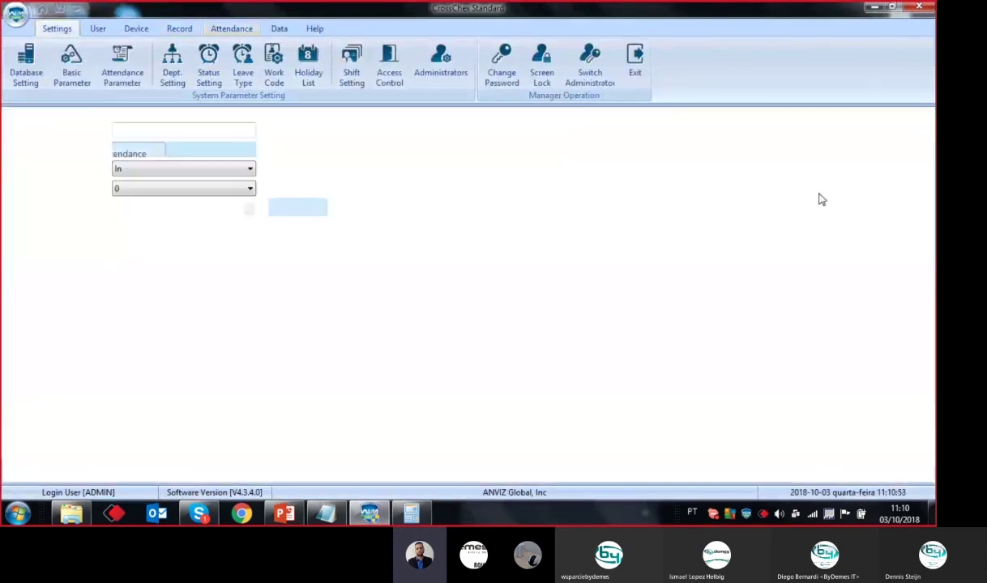
{"action": "left_click", "coordinate": [183, 209]}
{"action": "left_click", "coordinate": [169, 264]}
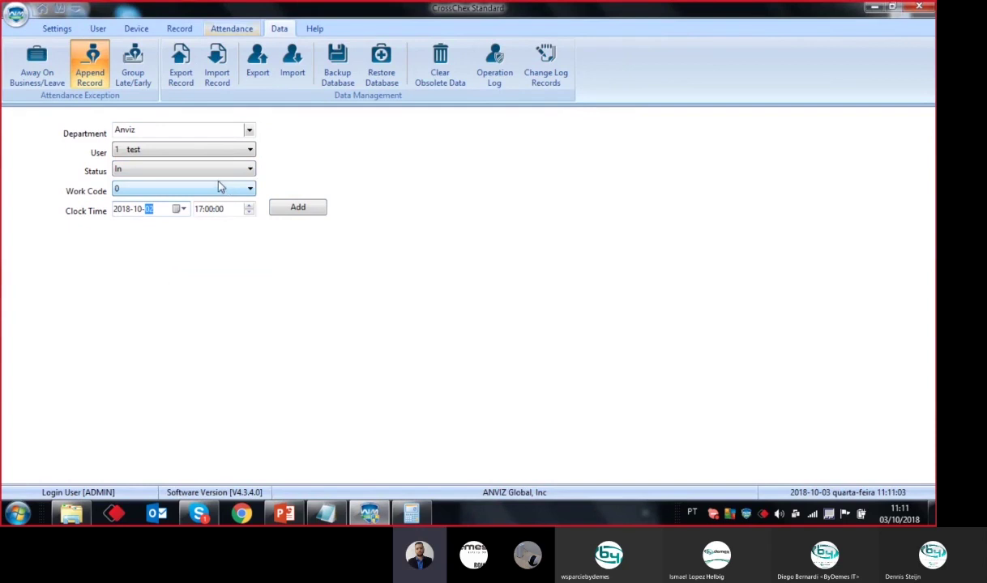
{"action": "left_click", "coordinate": [185, 172]}
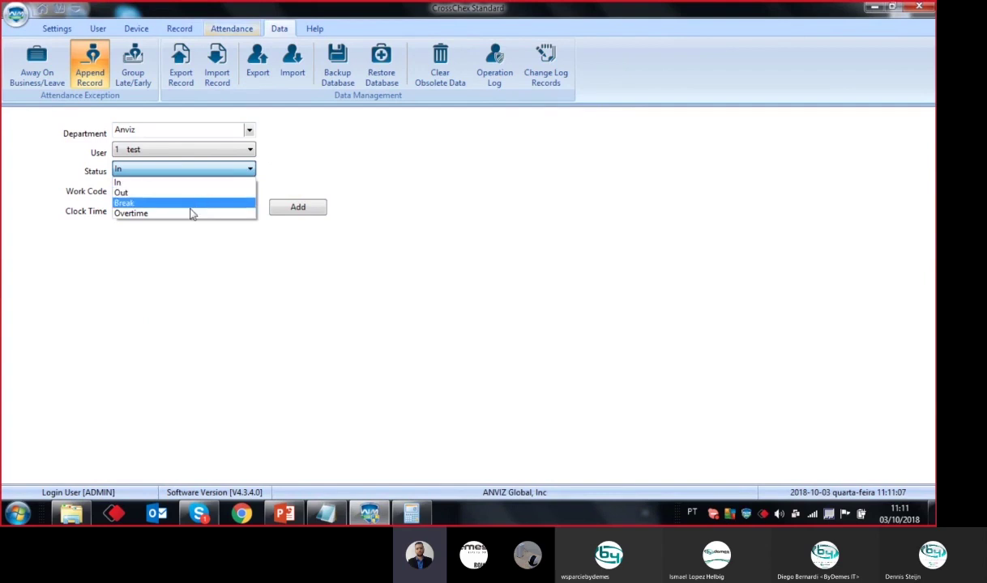
{"action": "left_click", "coordinate": [139, 195]}
{"action": "left_click", "coordinate": [199, 209]}
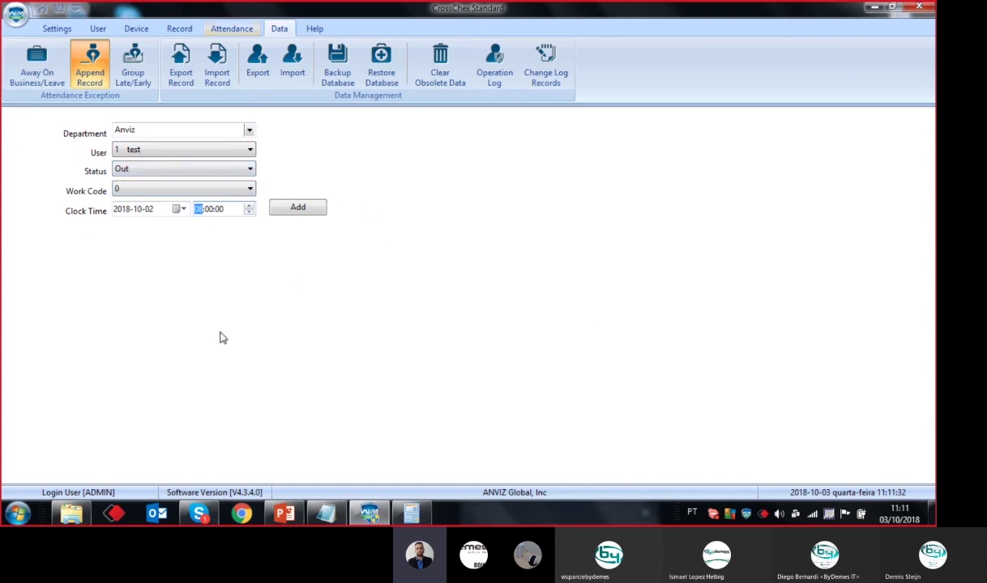
{"action": "left_click", "coordinate": [296, 217]}
{"action": "left_click", "coordinate": [466, 284]}
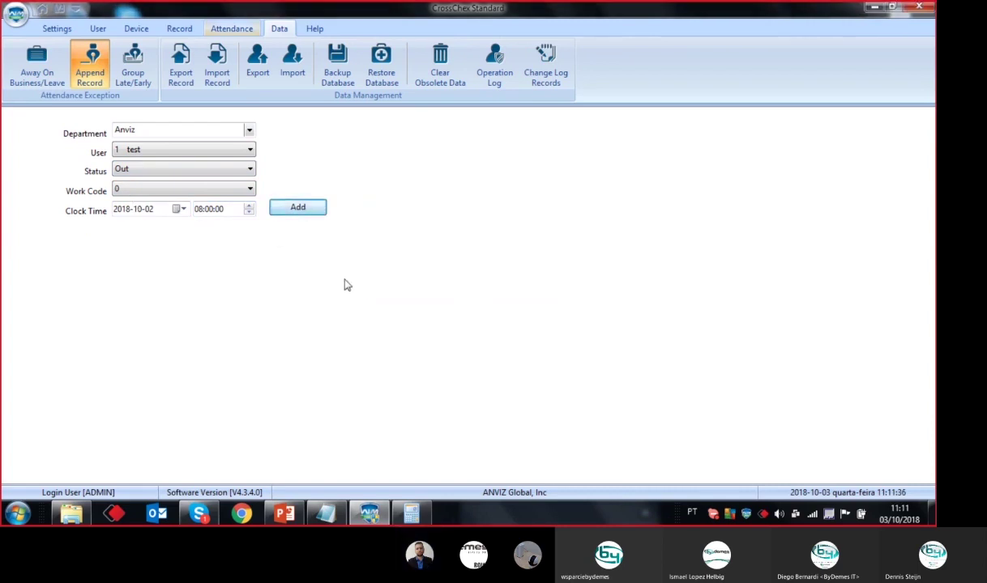
- Change the status to In with clock time 12:00:00 and add the record
{"action": "left_click", "coordinate": [181, 169]}
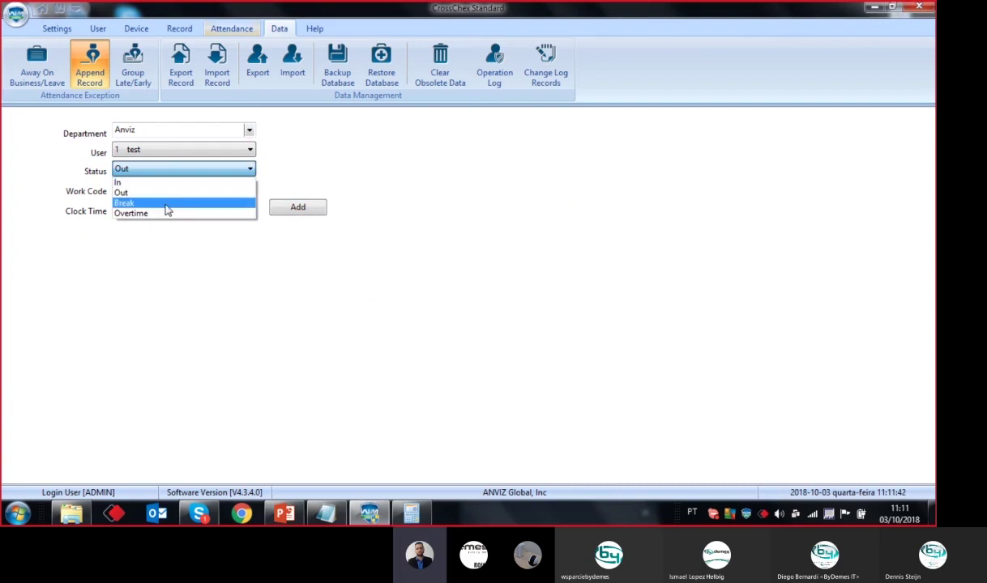
{"action": "left_click", "coordinate": [166, 203]}
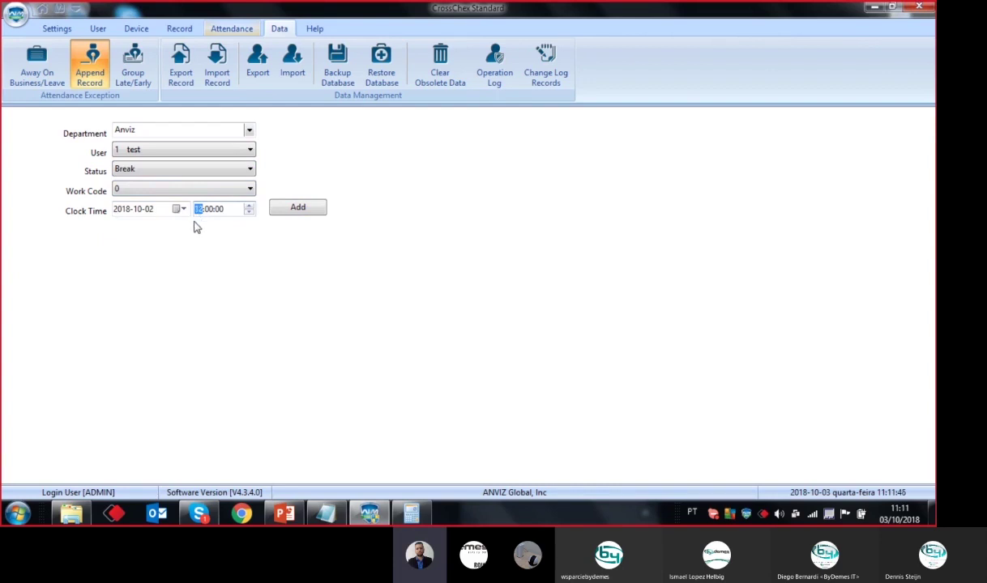
{"action": "left_click", "coordinate": [162, 167]}
{"action": "left_click", "coordinate": [169, 188]}
{"action": "left_click", "coordinate": [200, 210]}
{"action": "left_click", "coordinate": [276, 211]}
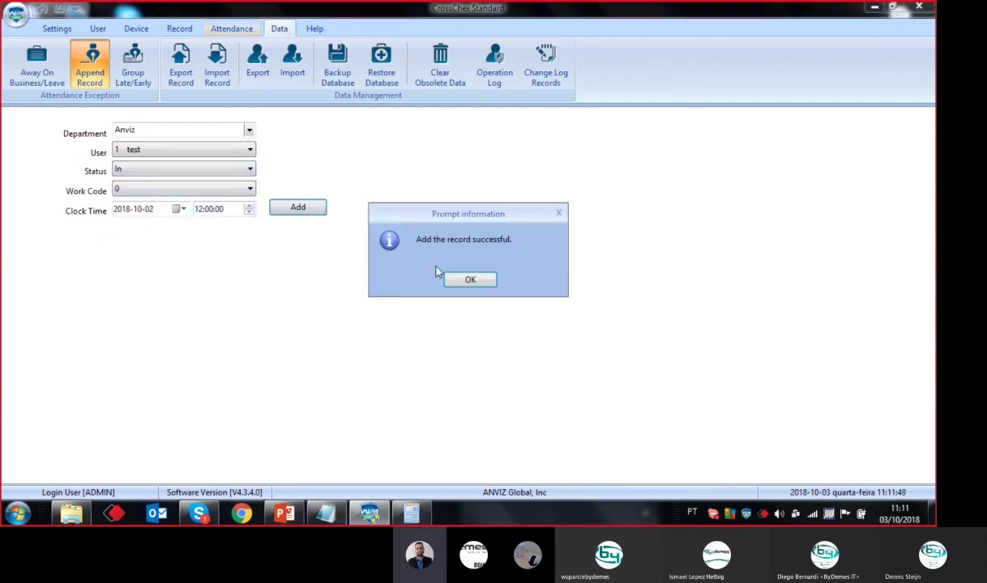
{"action": "left_click", "coordinate": [479, 282]}
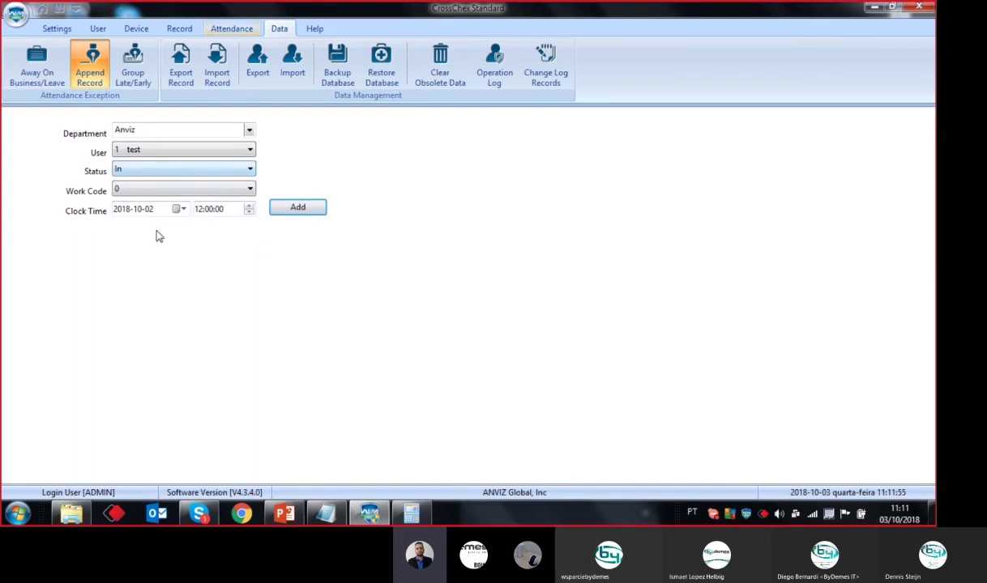
- Add a manual Out record for test at 13:00
{"action": "left_click", "coordinate": [200, 211]}
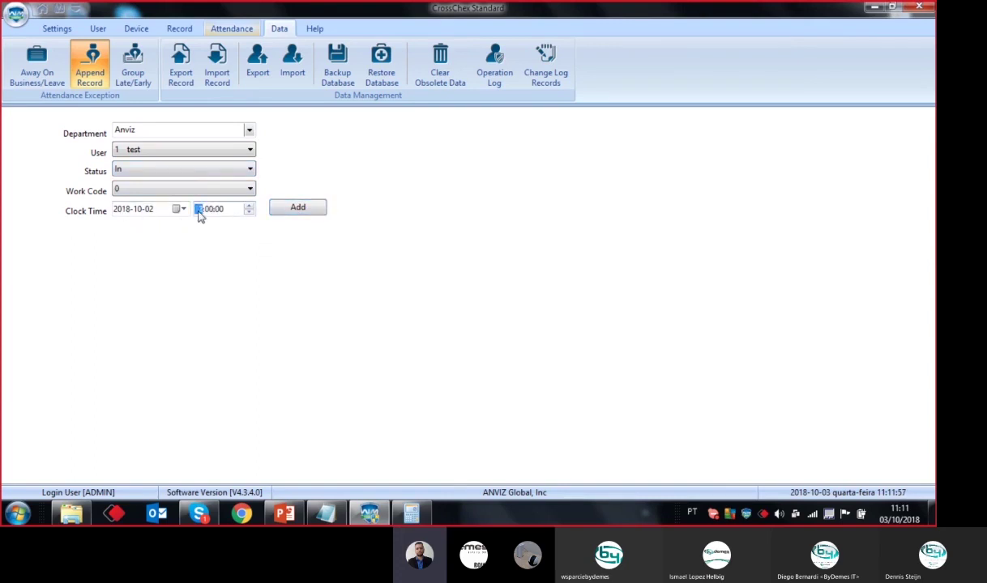
{"action": "left_click", "coordinate": [200, 175]}
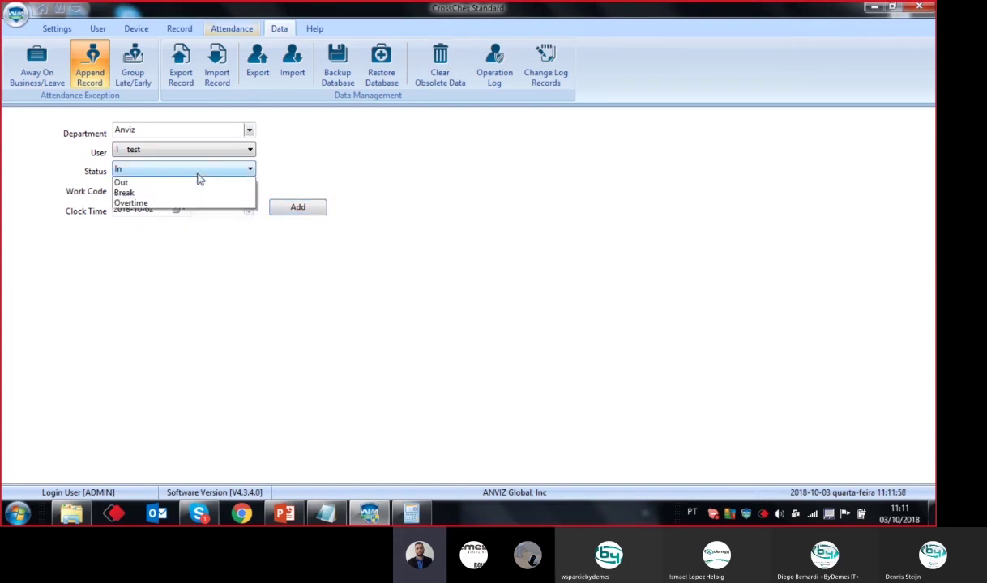
{"action": "left_click", "coordinate": [137, 197]}
{"action": "left_click", "coordinate": [200, 209]}
{"action": "left_click", "coordinate": [304, 211]}
{"action": "left_click", "coordinate": [447, 280]}
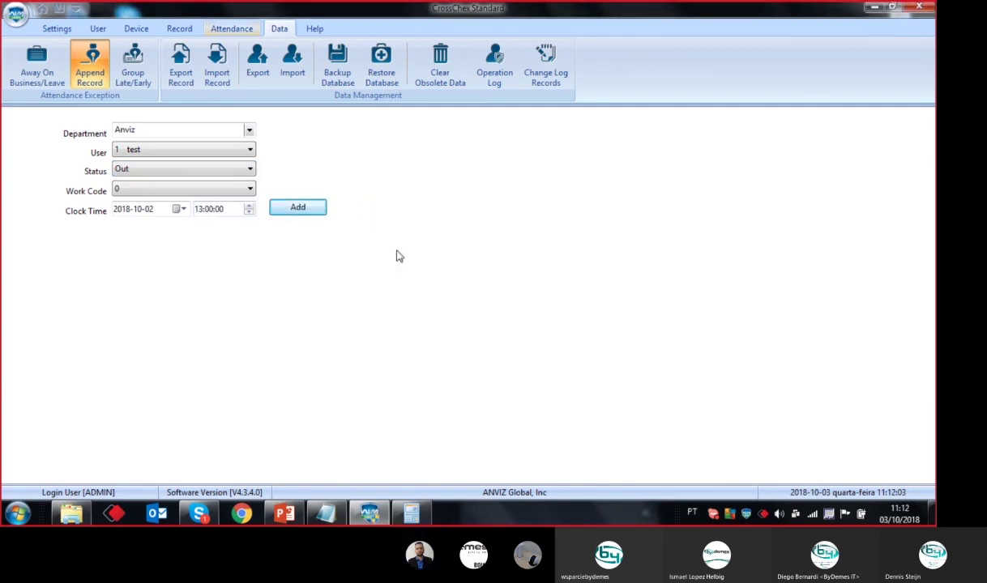
- Add a manual Break record for test at 17:00
{"action": "left_click", "coordinate": [202, 172]}
{"action": "left_click", "coordinate": [160, 203]}
{"action": "left_click", "coordinate": [200, 211]}
{"action": "left_click", "coordinate": [300, 210]}
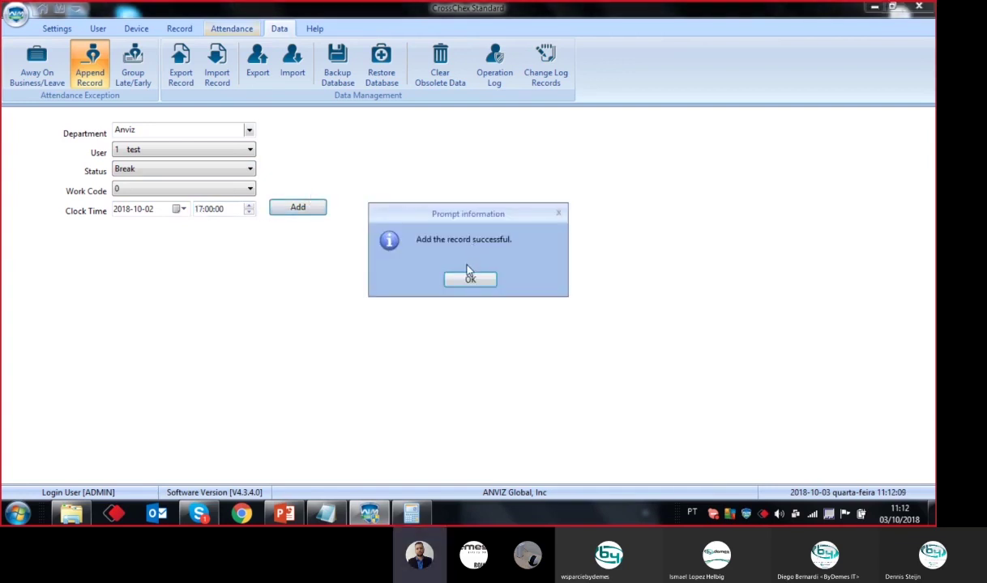
{"action": "left_click", "coordinate": [470, 281]}
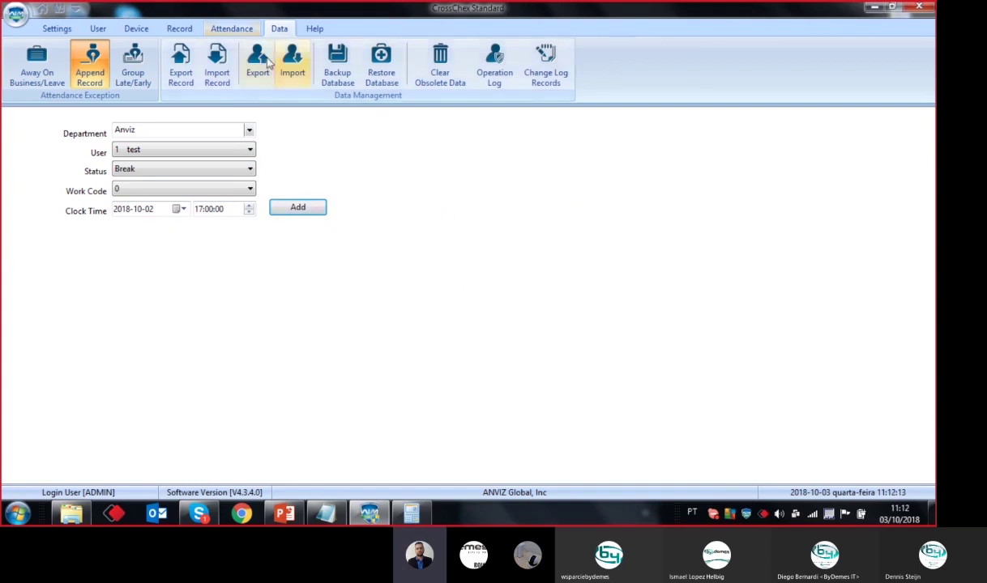
{"action": "left_click", "coordinate": [227, 28]}
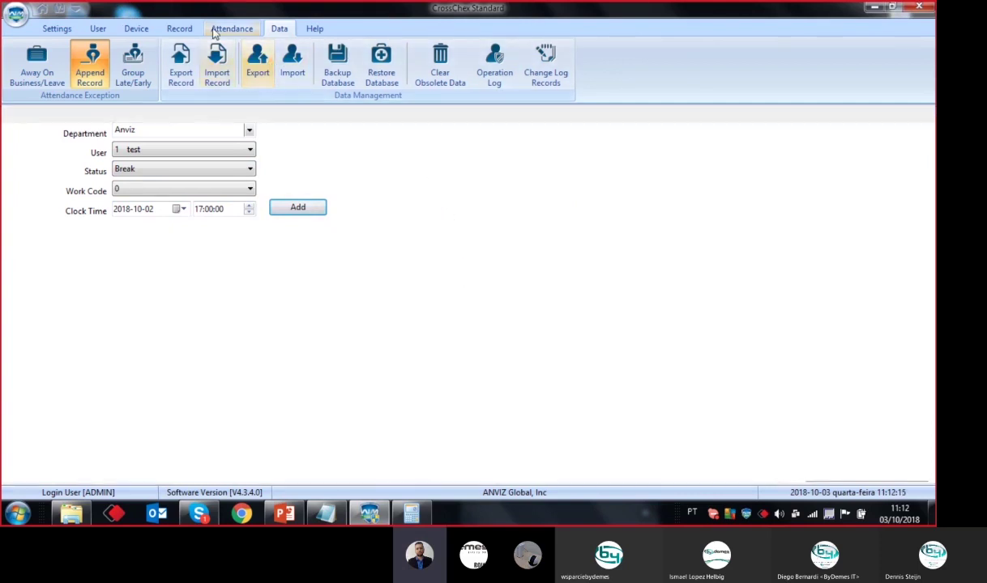
- Set the date range to 02/10/2018 and run the statistical analysis
{"action": "left_click", "coordinate": [297, 52]}
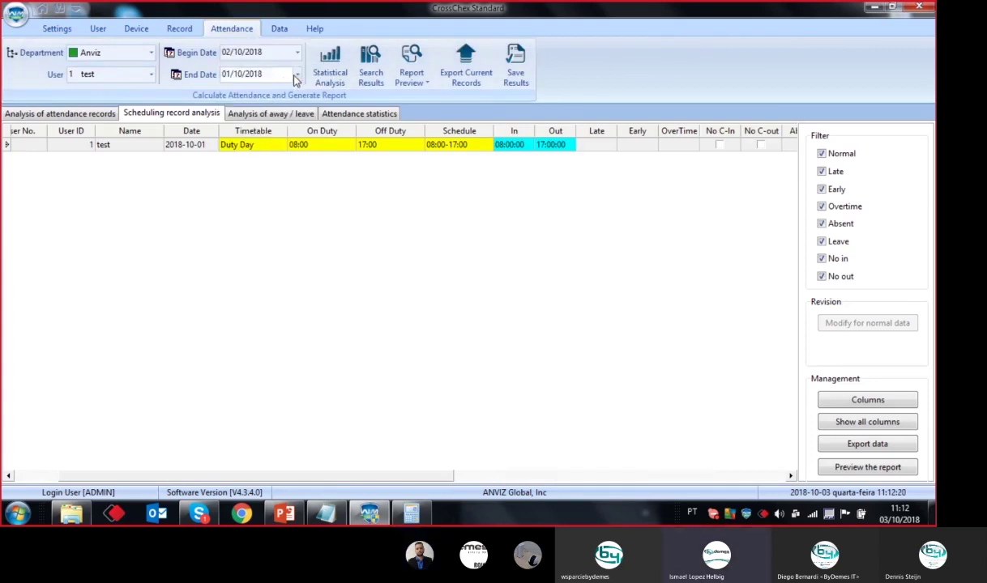
{"action": "left_click", "coordinate": [296, 74]}
{"action": "left_click", "coordinate": [263, 117]}
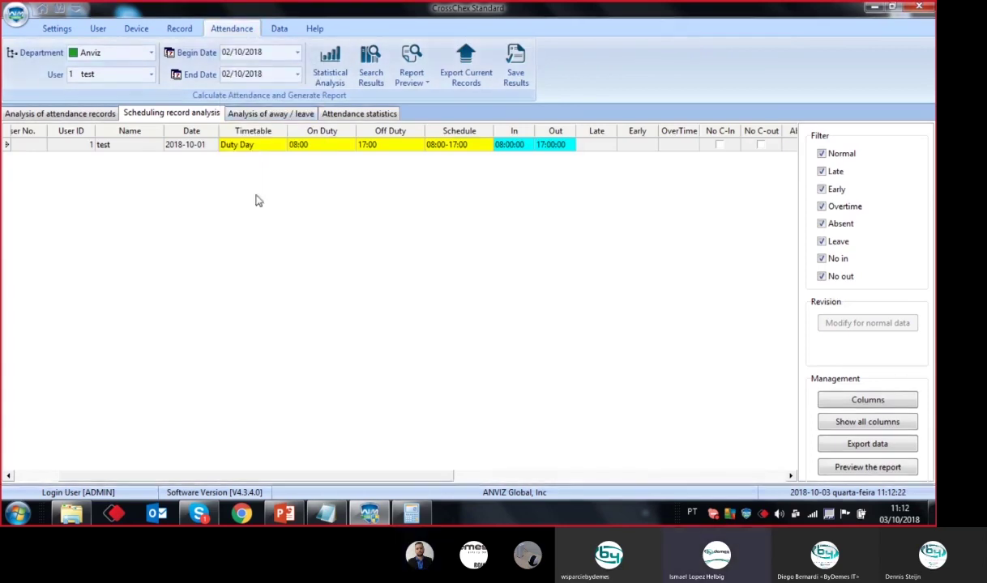
{"action": "left_click", "coordinate": [200, 516]}
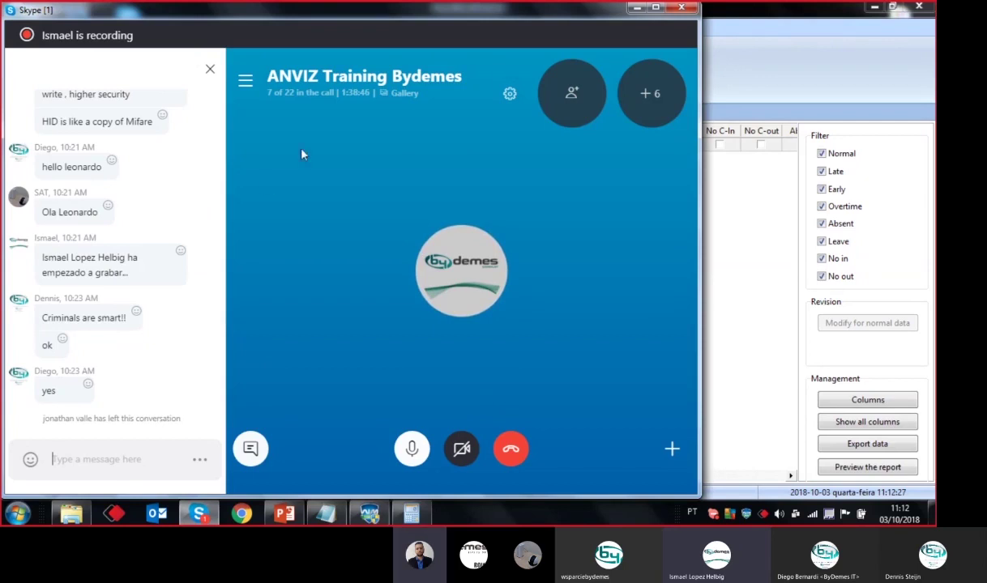
{"action": "left_click", "coordinate": [638, 9]}
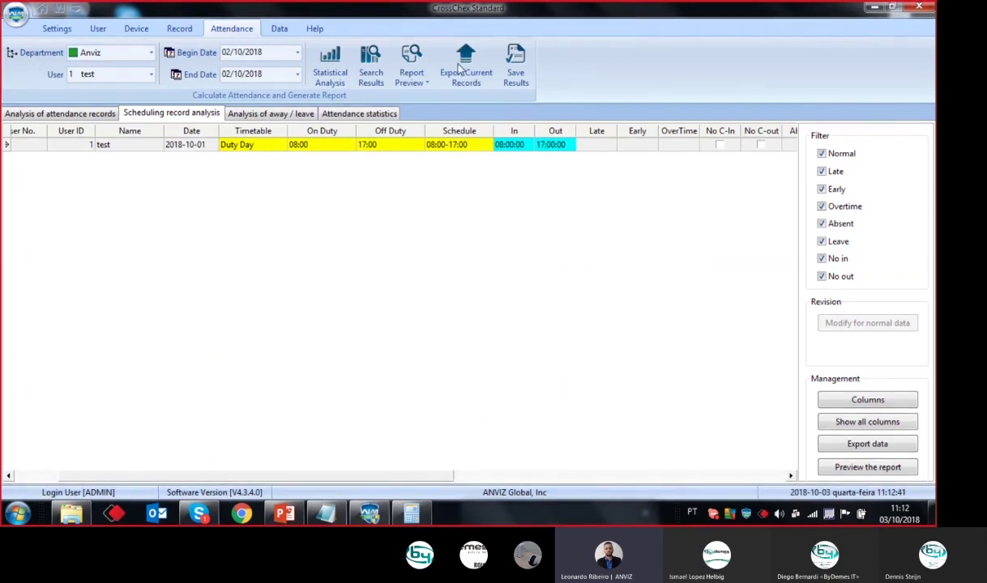
{"action": "left_click", "coordinate": [331, 75]}
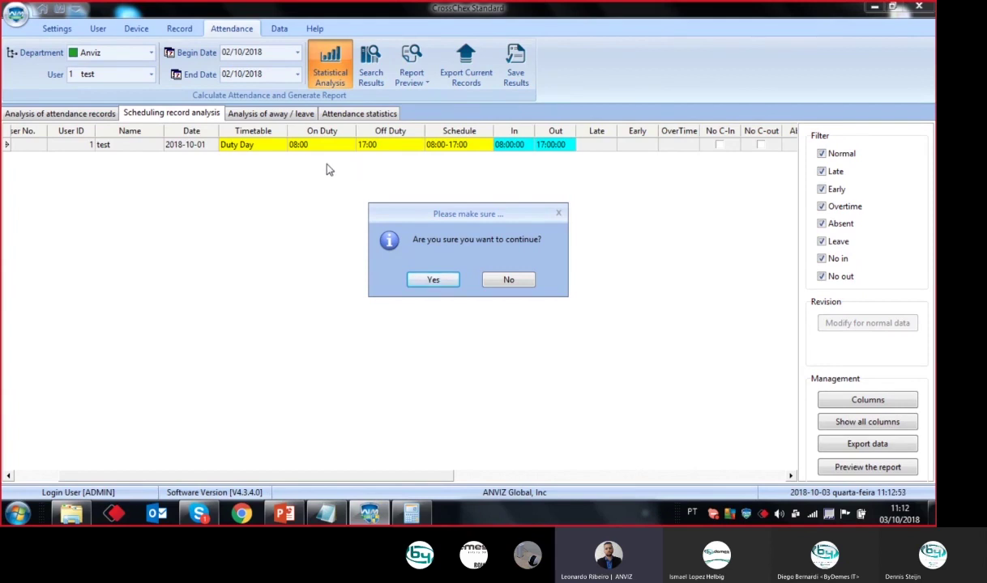
{"action": "left_click", "coordinate": [429, 280]}
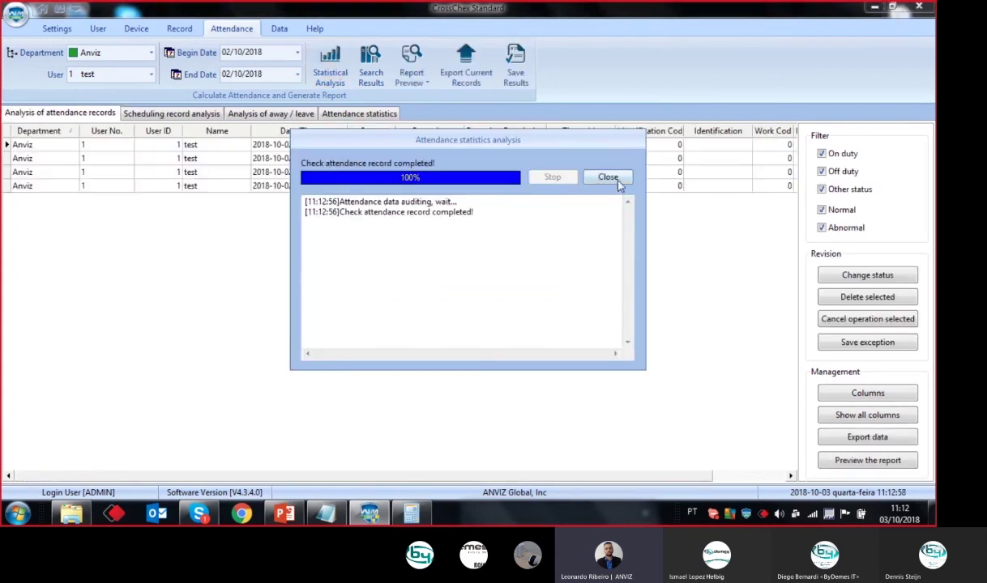
{"action": "left_click", "coordinate": [606, 176]}
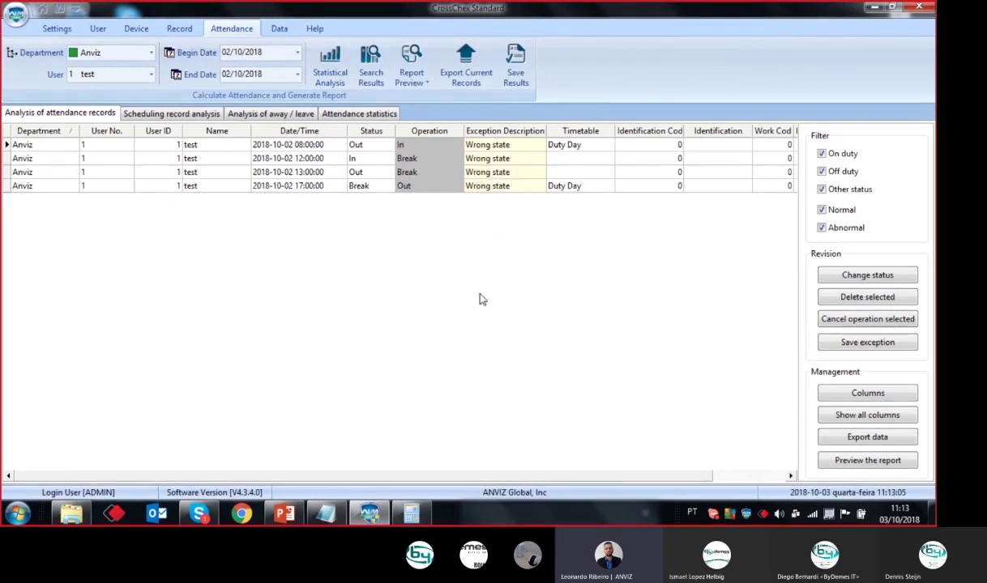
- Review test's 08:00, 12:00, 13:00 and 17:00 records and the scheduling record analysis
{"action": "left_click", "coordinate": [414, 144]}
{"action": "key", "text": "Down"}
{"action": "key", "text": "Down"}
{"action": "key", "text": "Down"}
{"action": "left_click", "coordinate": [414, 144]}
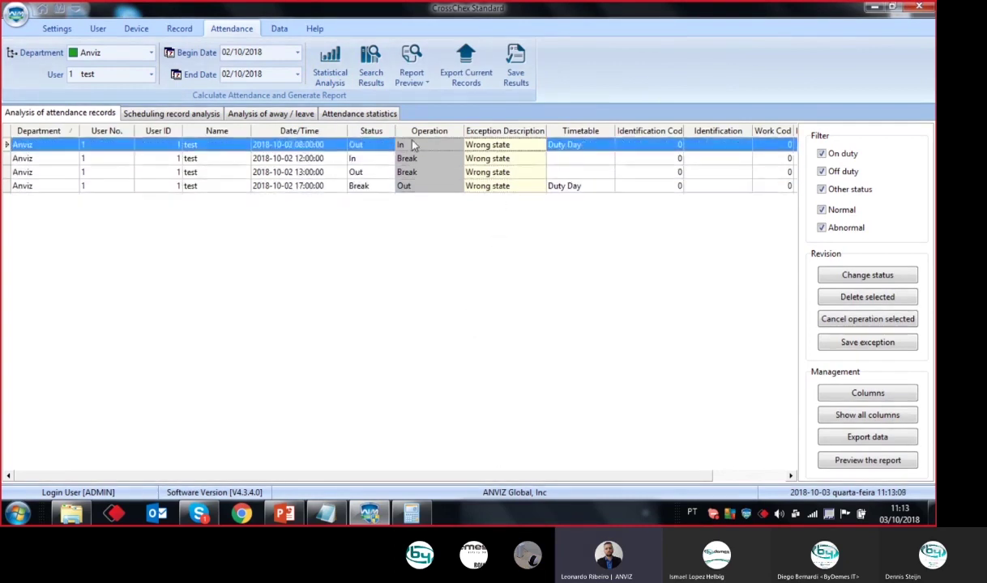
{"action": "key", "text": "Down"}
{"action": "key", "text": "Down"}
{"action": "key", "text": "Down"}
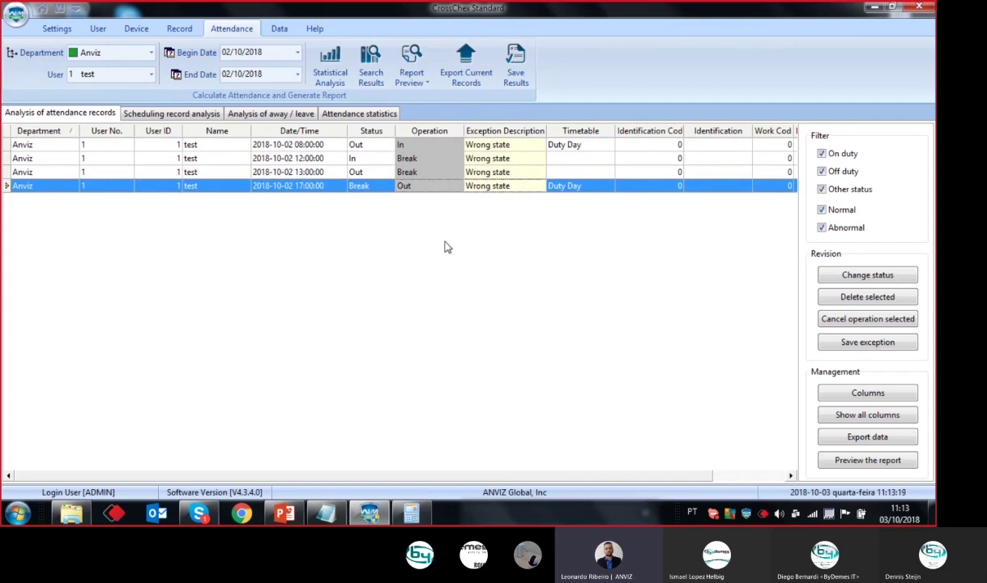
{"action": "left_click", "coordinate": [356, 144]}
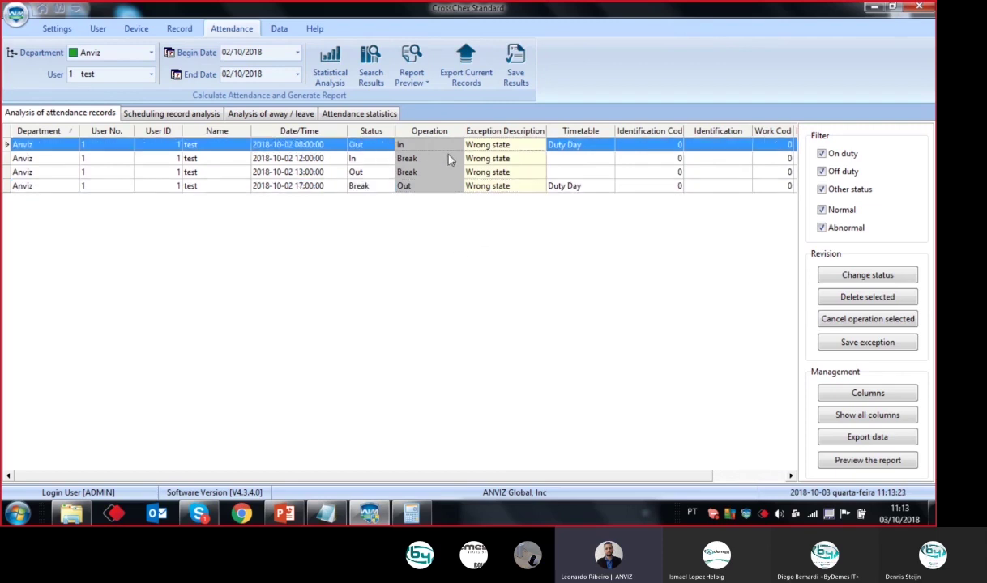
{"action": "left_click", "coordinate": [371, 158]}
{"action": "left_click", "coordinate": [390, 172]}
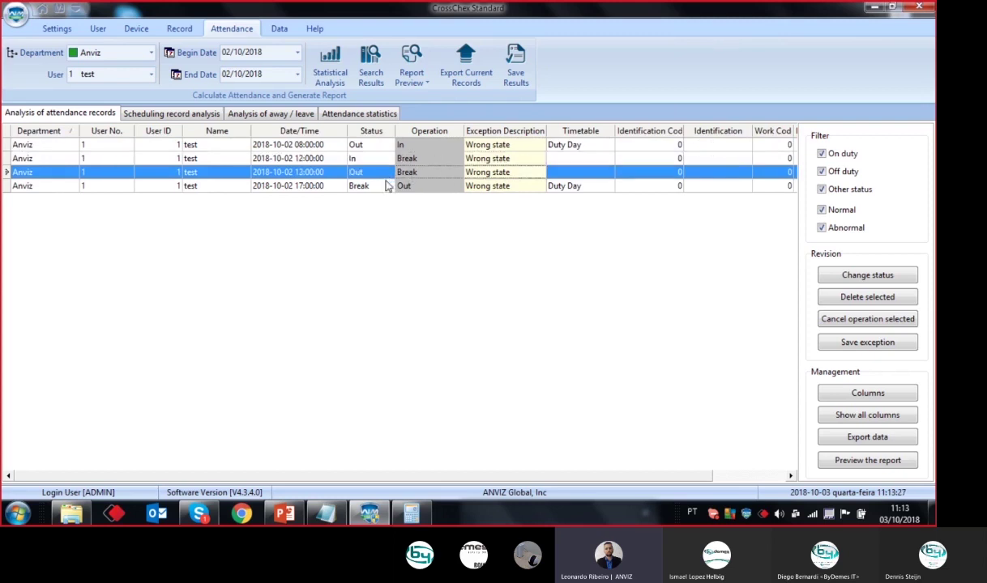
{"action": "left_click", "coordinate": [390, 187]}
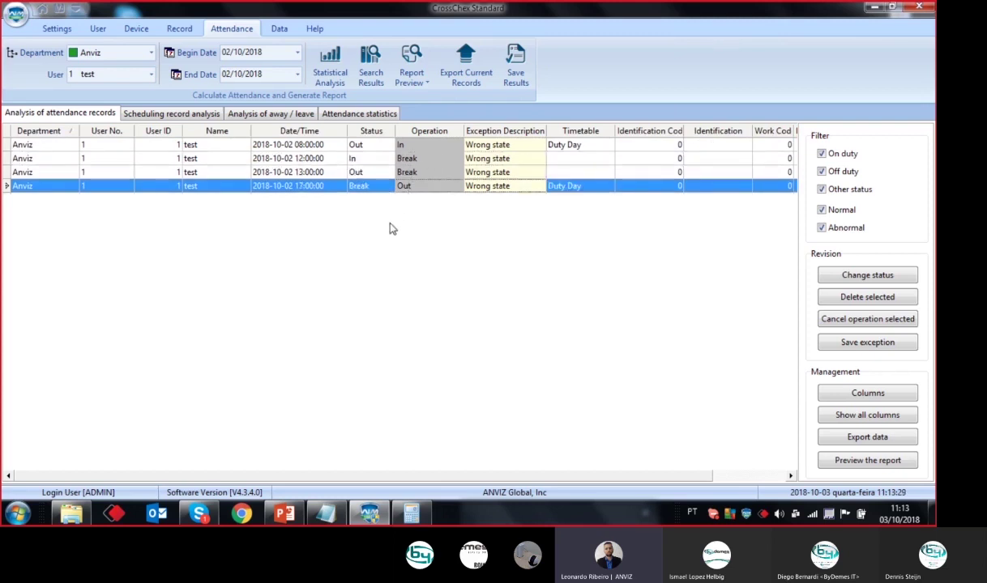
{"action": "left_click", "coordinate": [137, 115]}
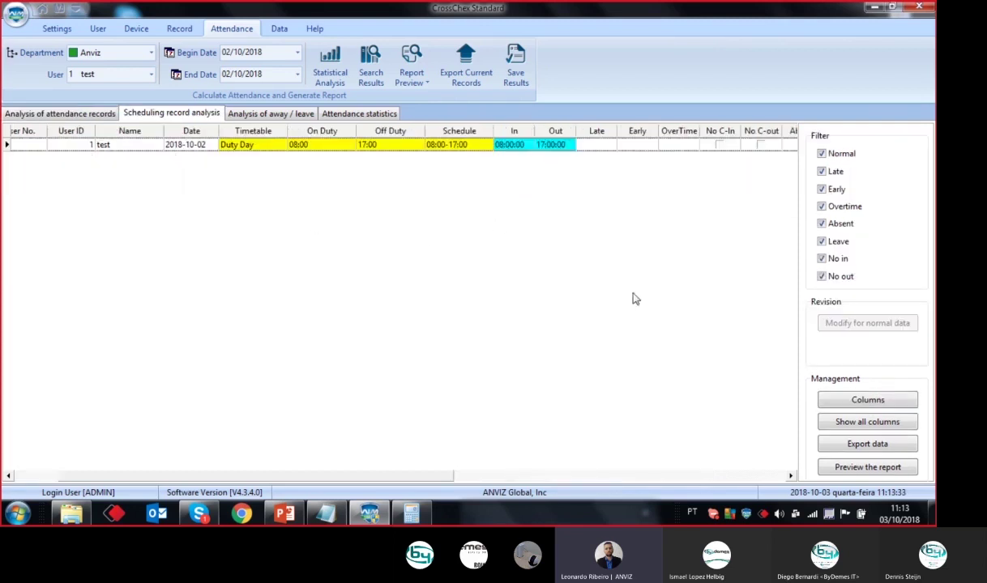
{"action": "left_click_drag", "start_coordinate": [452, 480], "coordinate": [352, 468]}
{"action": "left_click", "coordinate": [60, 113]}
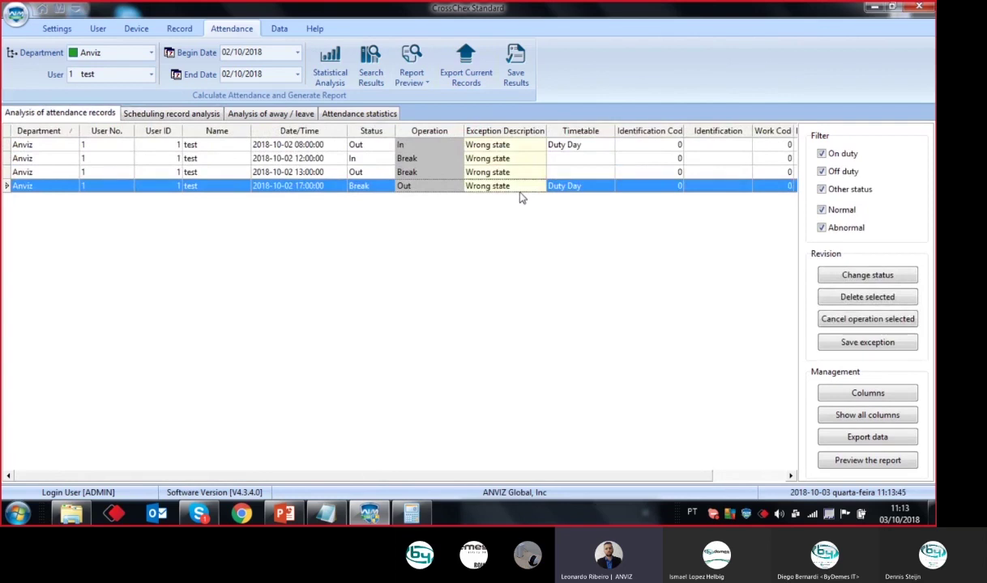
- Save all four 2018-10-02 records as normal, check the rows, and close the analysis view
{"action": "left_click", "coordinate": [430, 148], "text": "shift"}
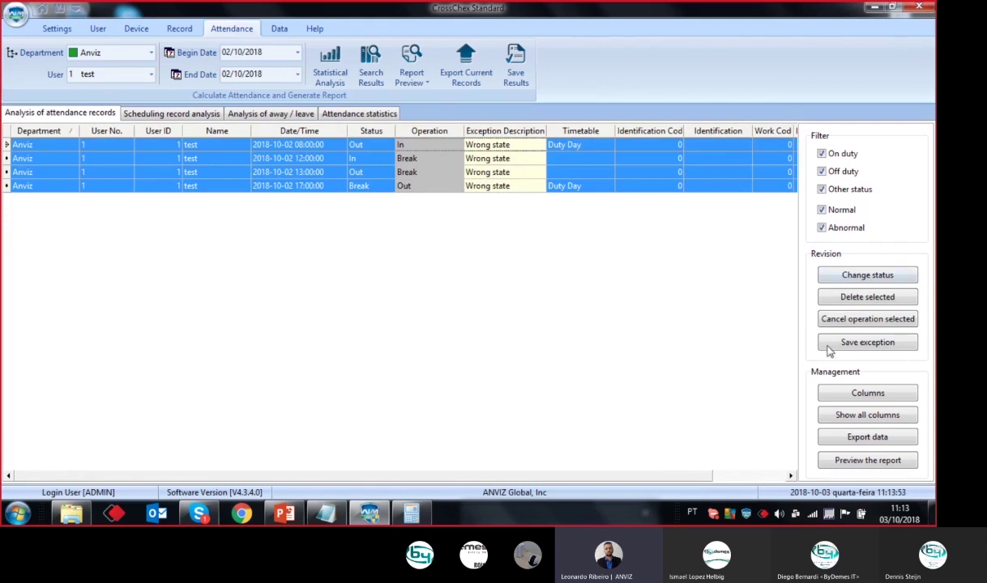
{"action": "left_click", "coordinate": [823, 342]}
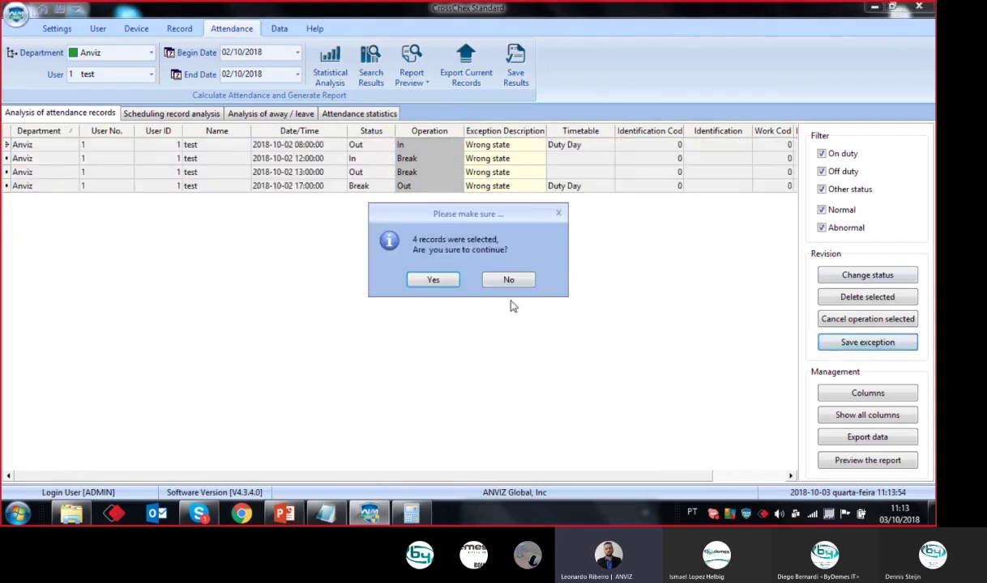
{"action": "left_click", "coordinate": [431, 280]}
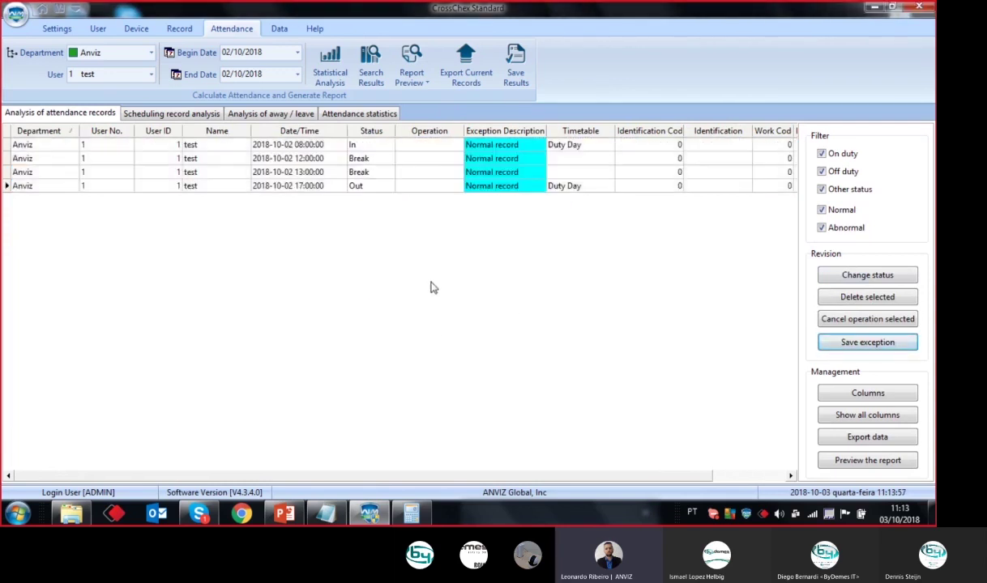
{"action": "left_click", "coordinate": [367, 160]}
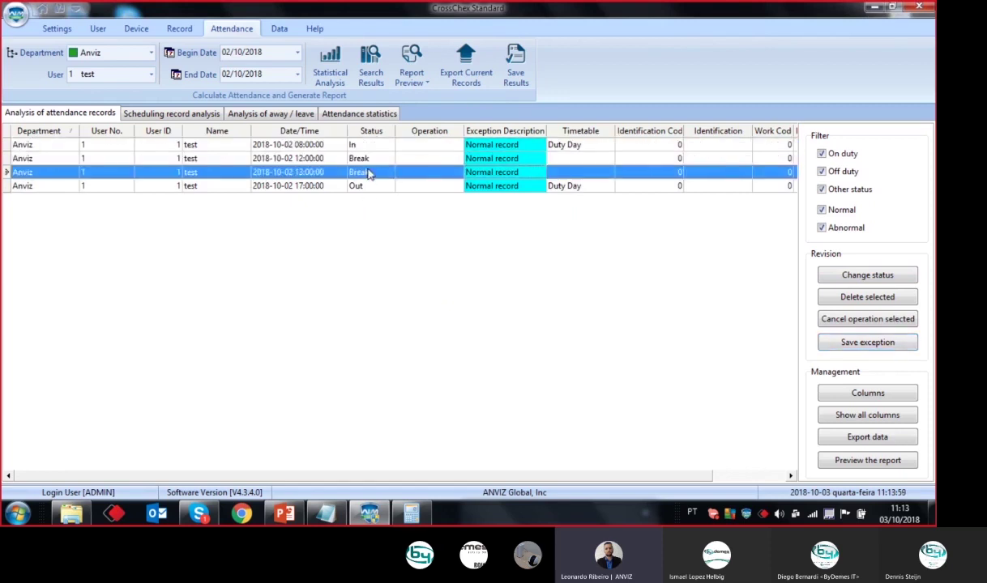
{"action": "left_click", "coordinate": [367, 172]}
{"action": "left_click", "coordinate": [365, 186]}
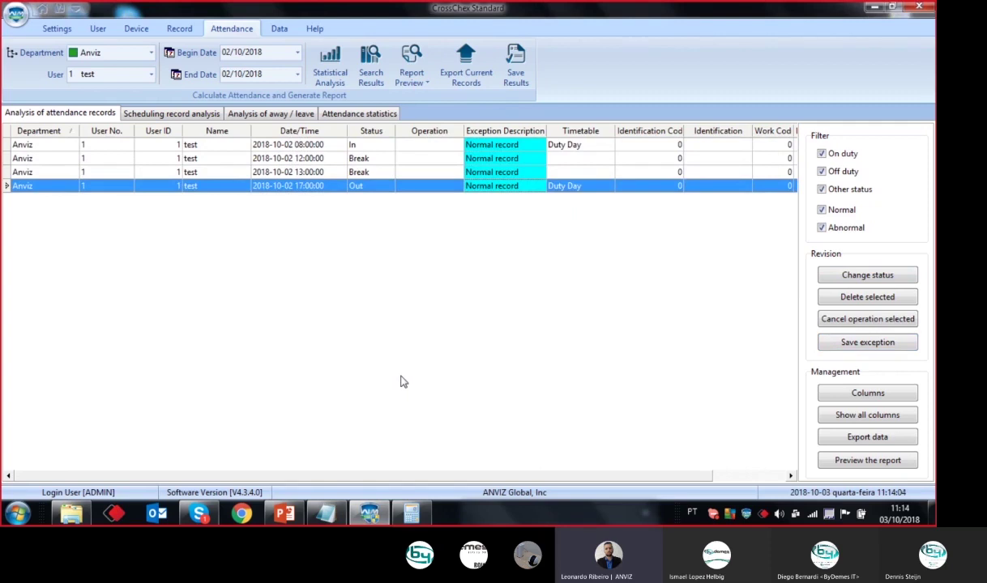
{"action": "left_click", "coordinate": [45, 9]}
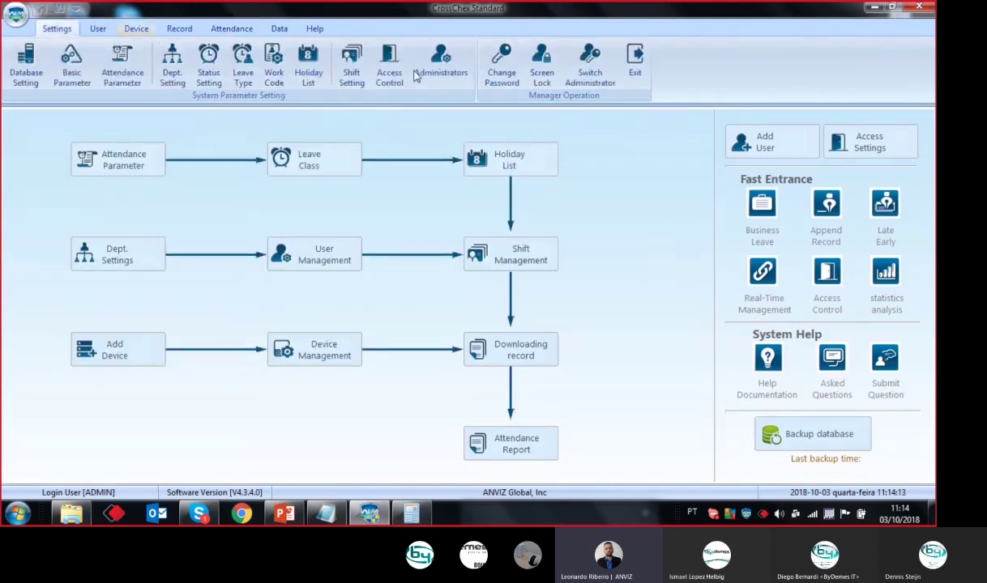
- Search the change log records for department Anviz from 2018-10-01
{"action": "left_click", "coordinate": [280, 31]}
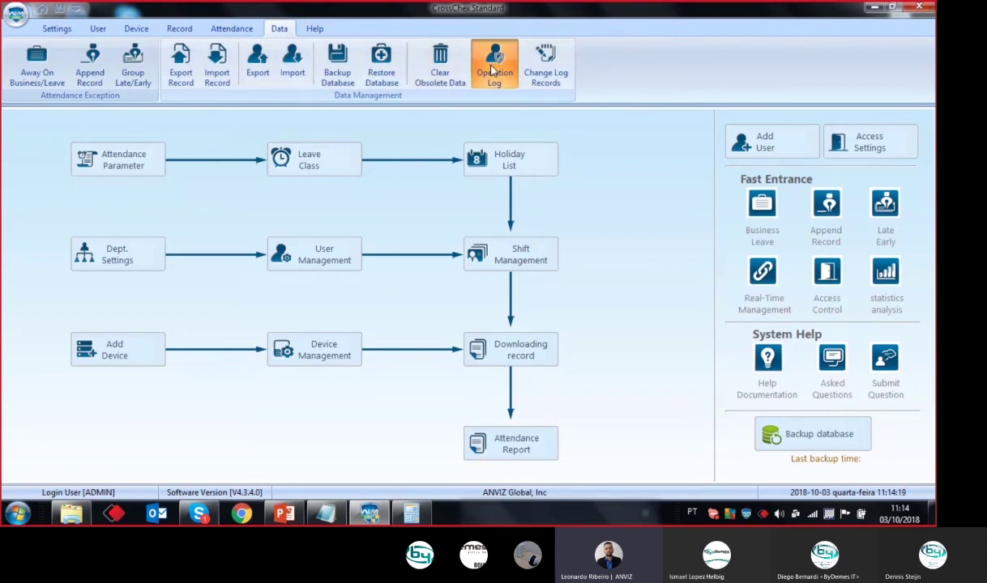
{"action": "left_click", "coordinate": [544, 71]}
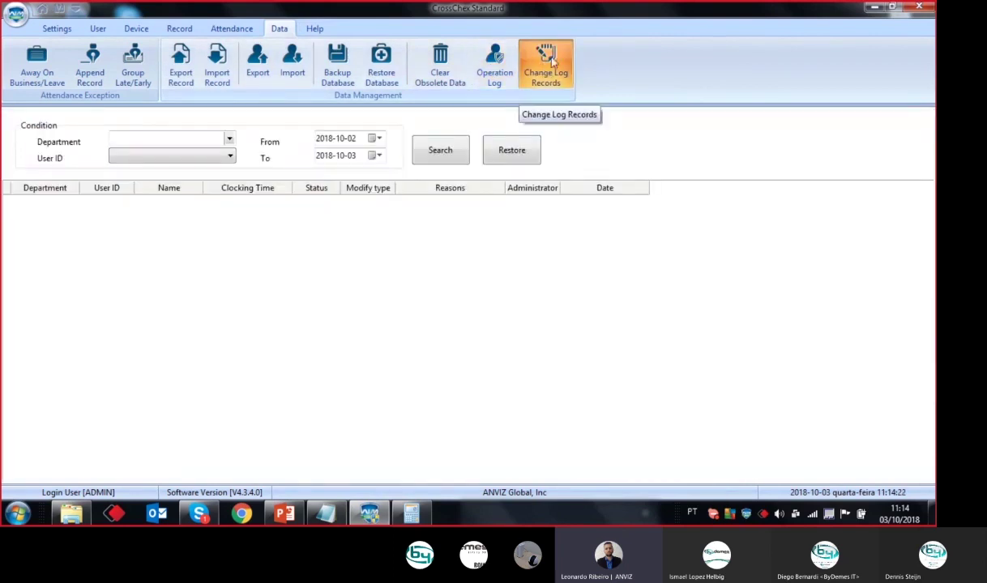
{"action": "left_click", "coordinate": [230, 139]}
{"action": "left_click", "coordinate": [136, 151]}
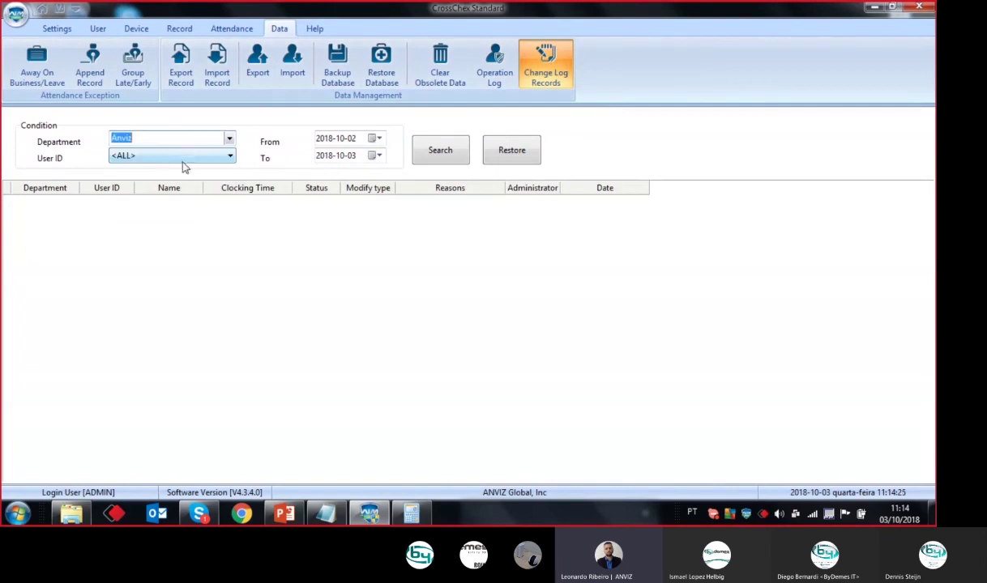
{"action": "left_click", "coordinate": [375, 139]}
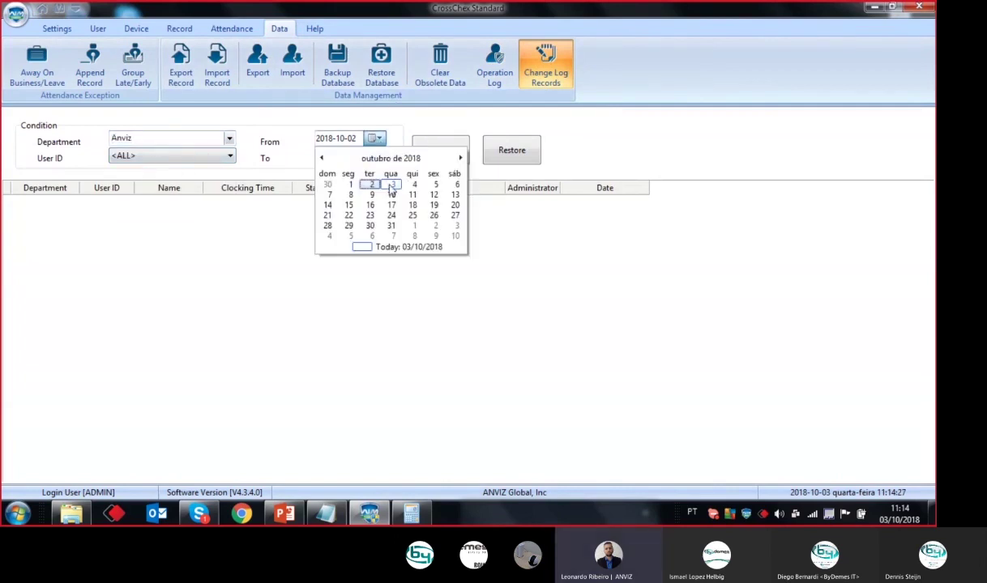
{"action": "left_click", "coordinate": [351, 185]}
{"action": "left_click", "coordinate": [435, 152]}
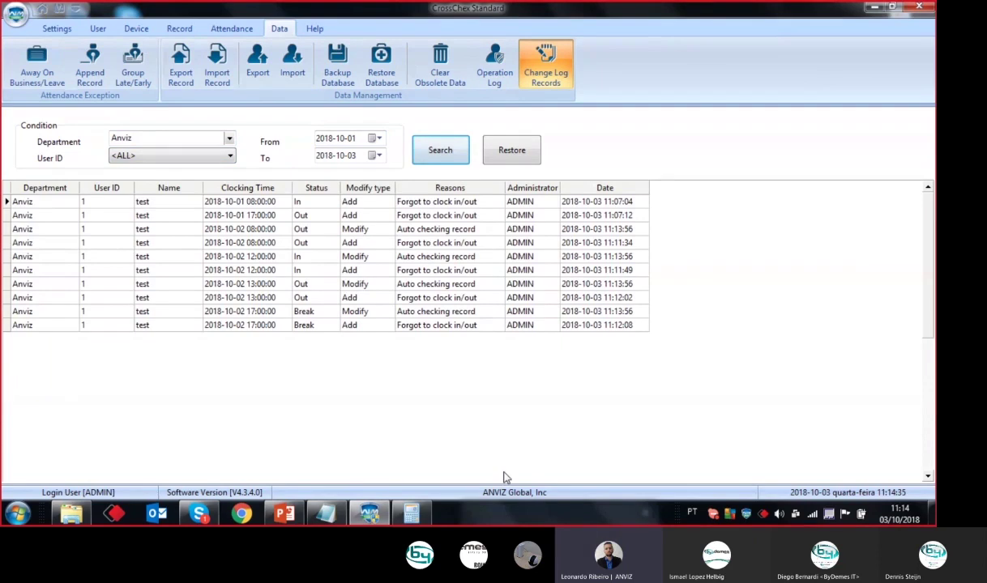
- Inspect the listed records and select the 08:00, 12:00, 13:00 and 17:00 Modify rows
{"action": "left_click", "coordinate": [343, 214]}
{"action": "left_click", "coordinate": [367, 243]}
{"action": "left_click", "coordinate": [370, 270]}
{"action": "left_click", "coordinate": [375, 325]}
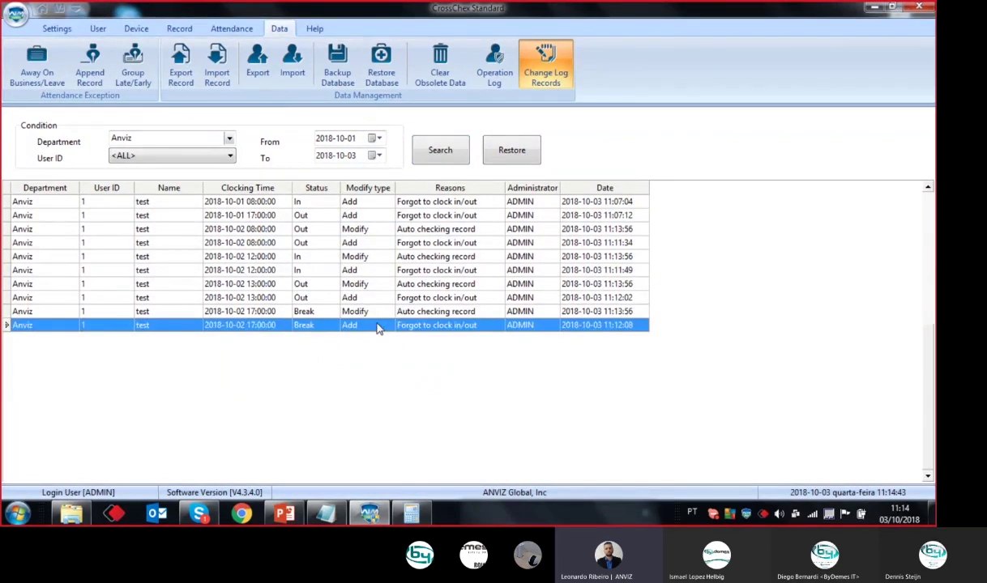
{"action": "left_click", "coordinate": [349, 229]}
{"action": "left_click", "coordinate": [350, 256], "text": "ctrl"}
{"action": "left_click", "coordinate": [350, 284], "text": "ctrl"}
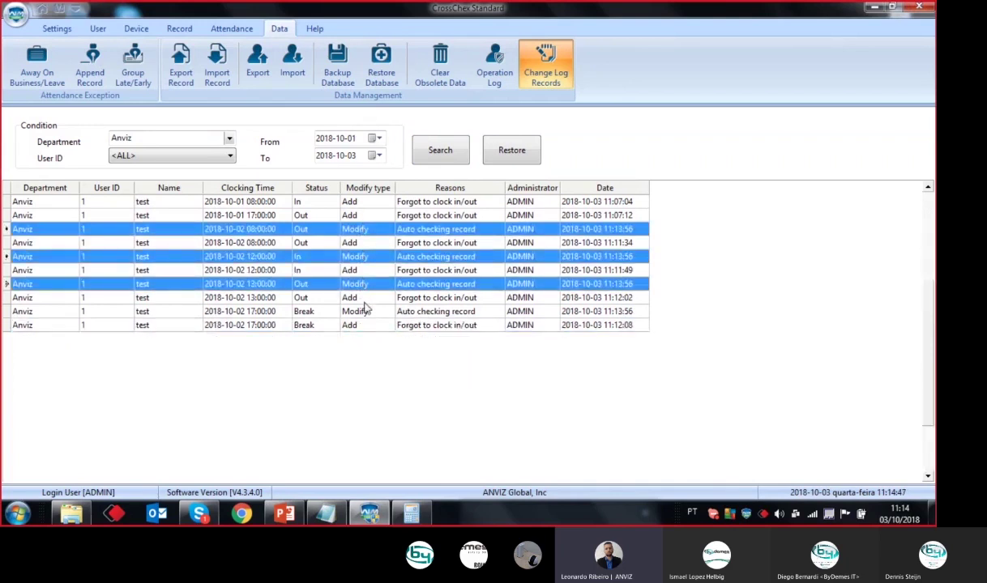
{"action": "left_click", "coordinate": [364, 315], "text": "ctrl"}
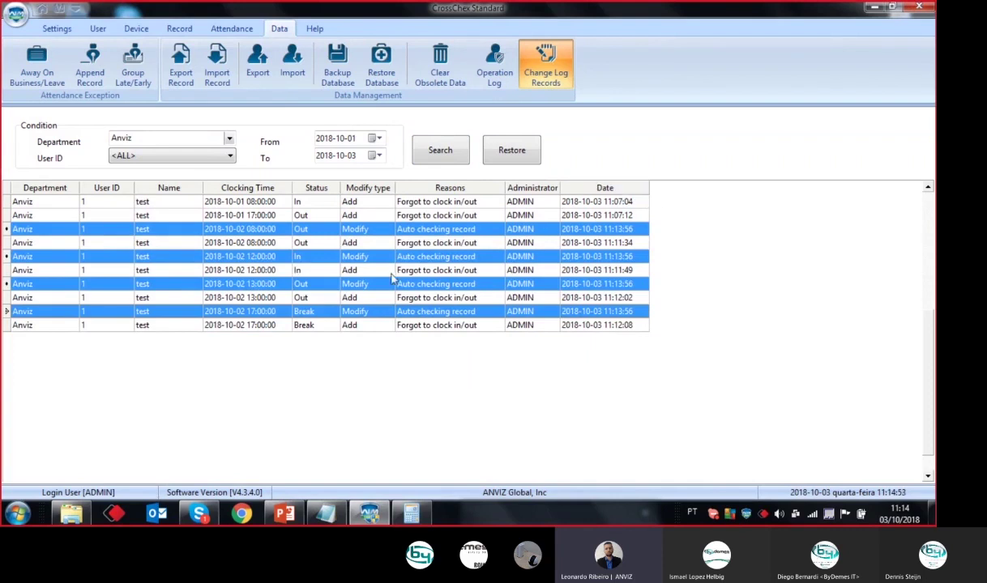
{"action": "left_click", "coordinate": [347, 310]}
{"action": "left_click", "coordinate": [475, 64]}
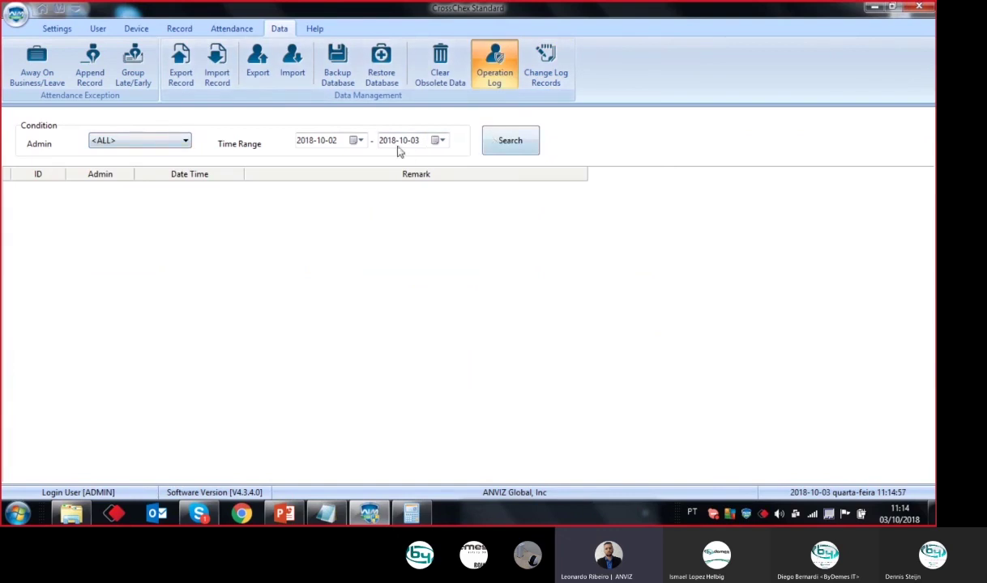
- Search the operation log from 2018-10-01 and browse the time sync, Delete device 1 and Add departmentSales entries
{"action": "left_click", "coordinate": [358, 140]}
{"action": "left_click", "coordinate": [331, 187]}
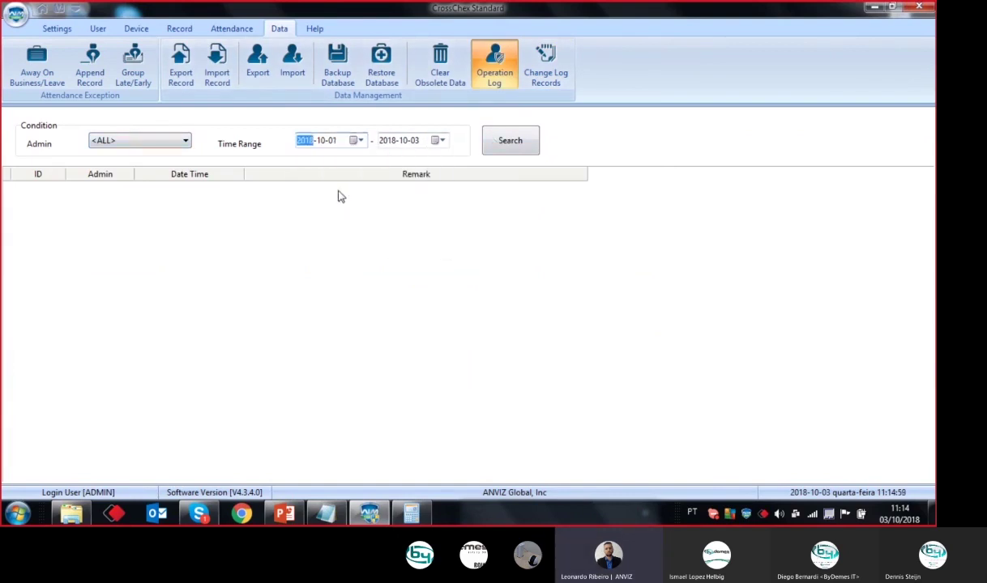
{"action": "left_click", "coordinate": [512, 148]}
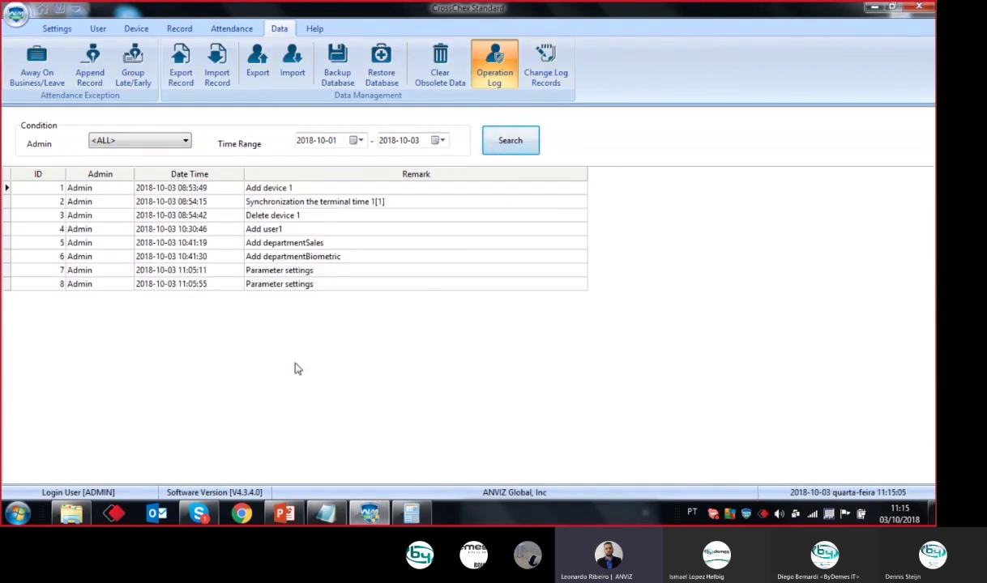
{"action": "left_click", "coordinate": [258, 200]}
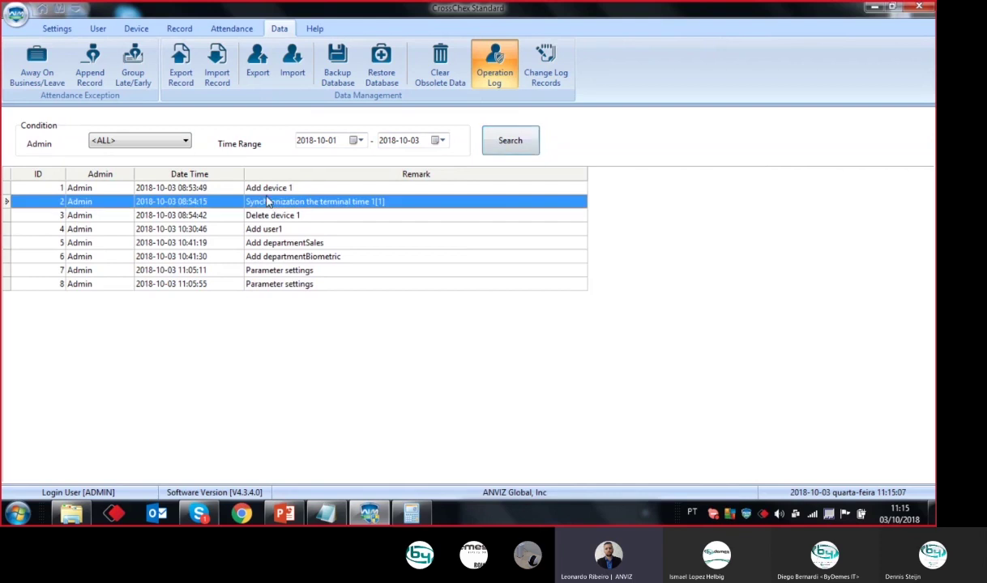
{"action": "left_click", "coordinate": [280, 222]}
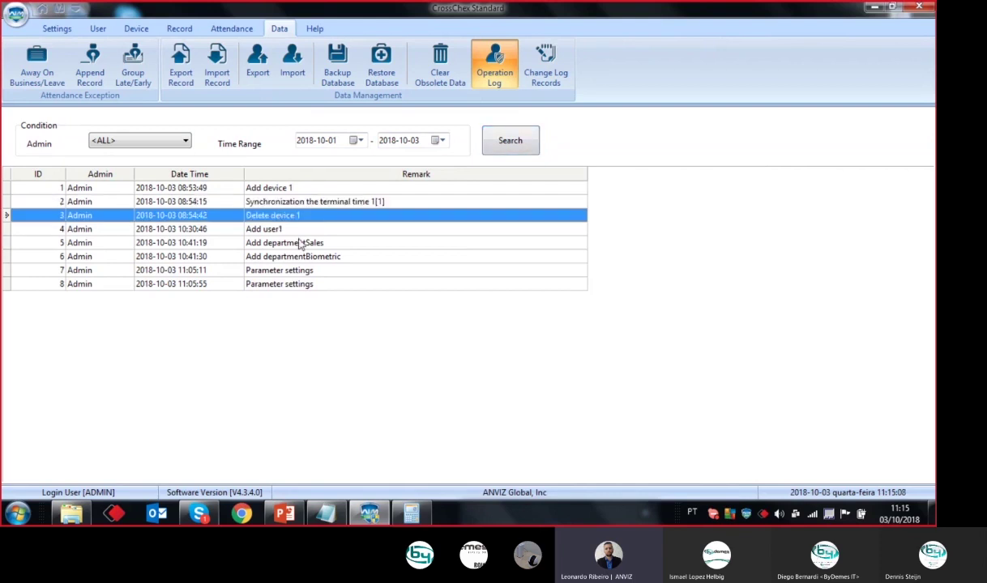
{"action": "left_click", "coordinate": [274, 236]}
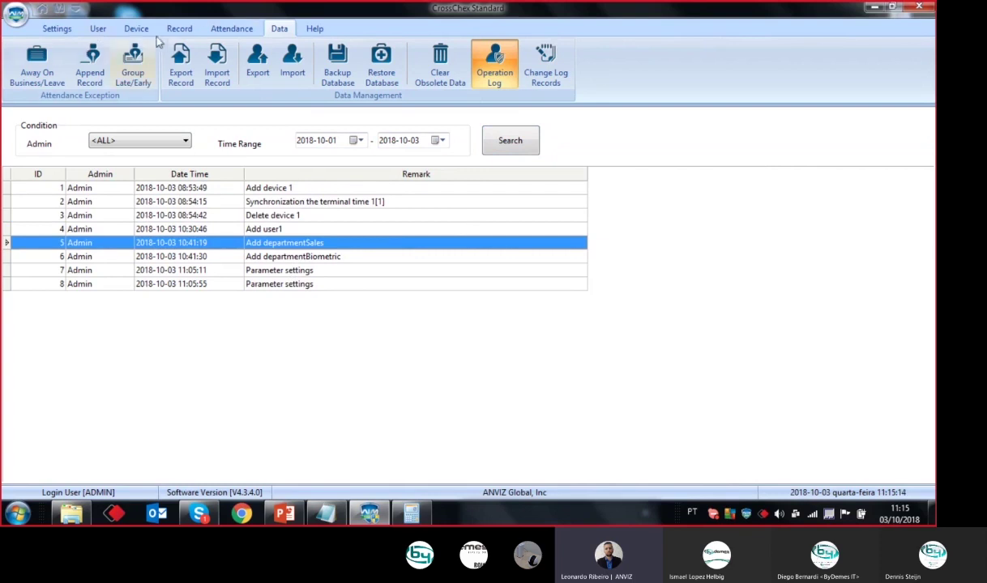
{"action": "left_click", "coordinate": [227, 29]}
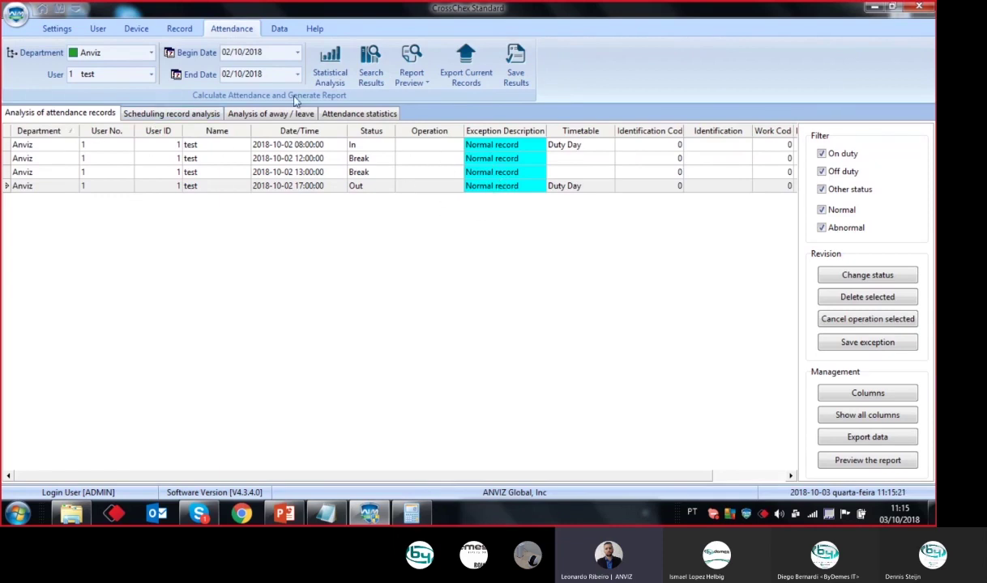
- Run the statistical attendance analysis and dismiss the completed auditing message
{"action": "left_click", "coordinate": [325, 67]}
{"action": "left_click", "coordinate": [432, 280]}
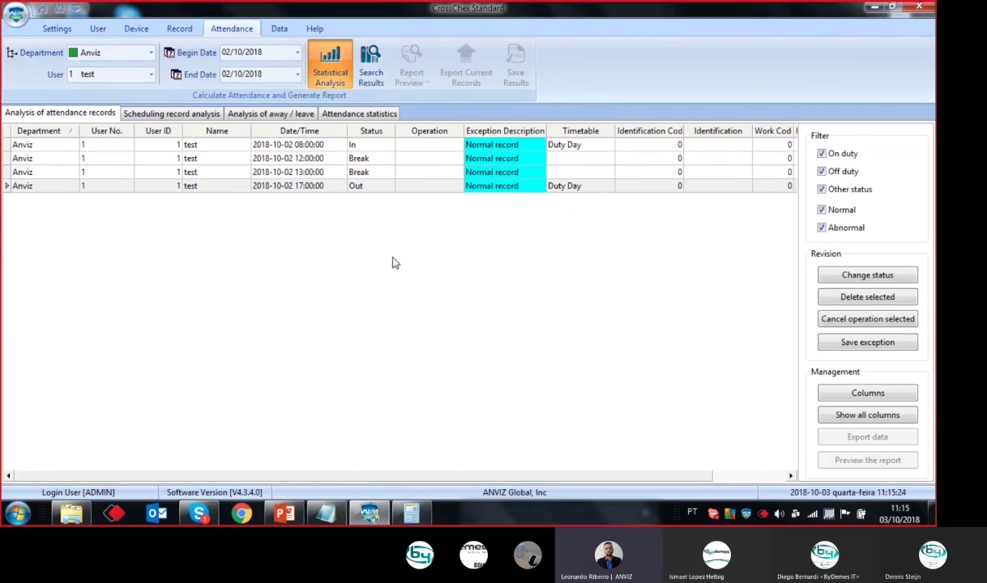
{"action": "left_click", "coordinate": [614, 177]}
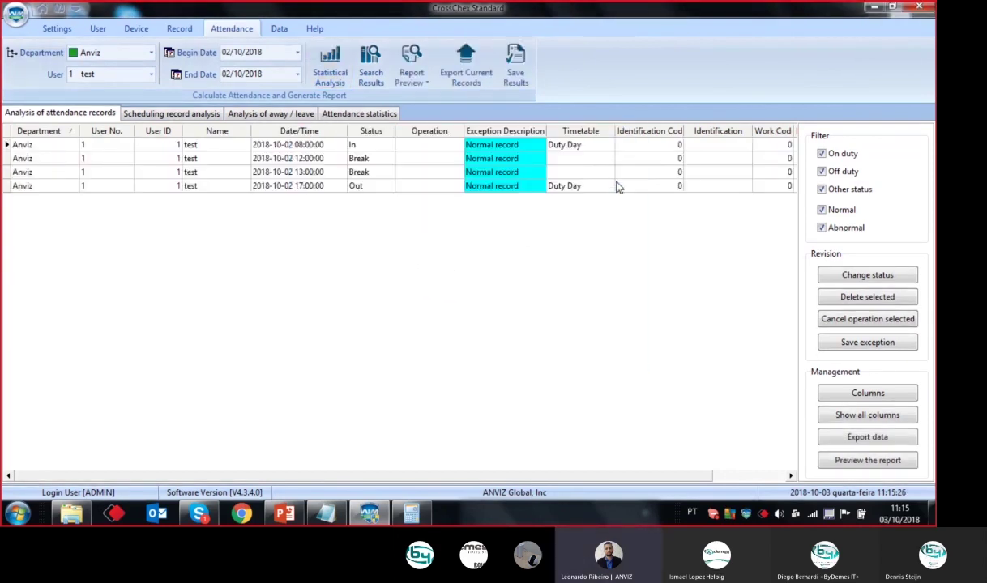
- Review test's 08:00 In, 12:00 and 13:00 Break, and 17:00 Out records by selecting them
{"action": "left_click", "coordinate": [433, 158]}
{"action": "left_click", "coordinate": [440, 146]}
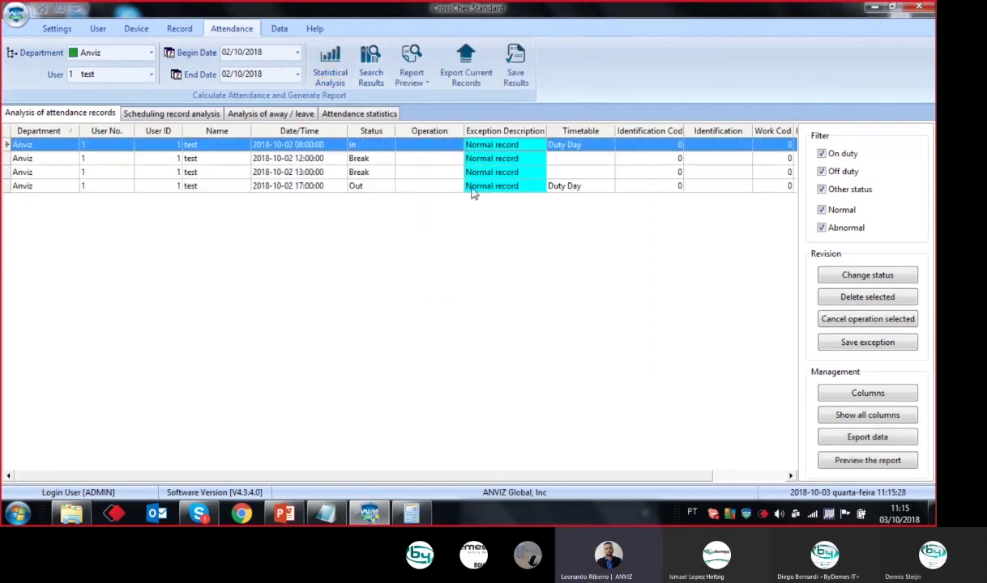
{"action": "left_click", "coordinate": [475, 187], "text": "ctrl"}
{"action": "left_click", "coordinate": [476, 176], "text": "ctrl"}
{"action": "left_click", "coordinate": [477, 162], "text": "ctrl"}
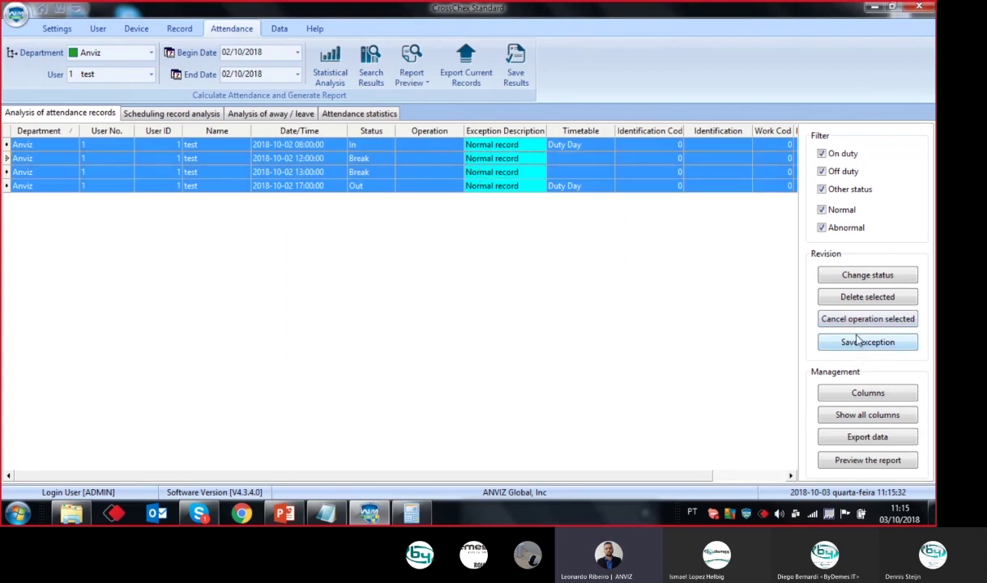
{"action": "left_click", "coordinate": [466, 172]}
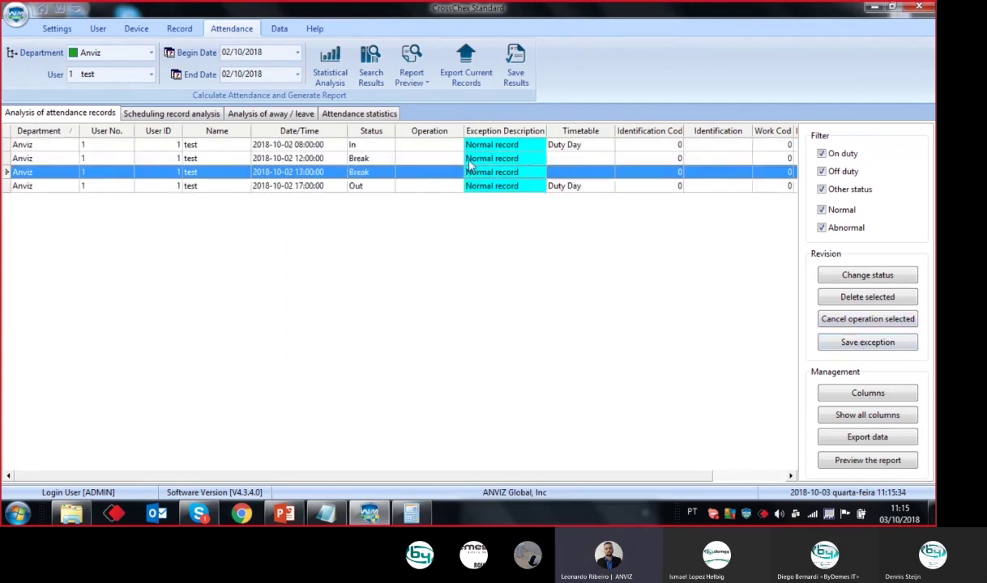
{"action": "left_click", "coordinate": [454, 145]}
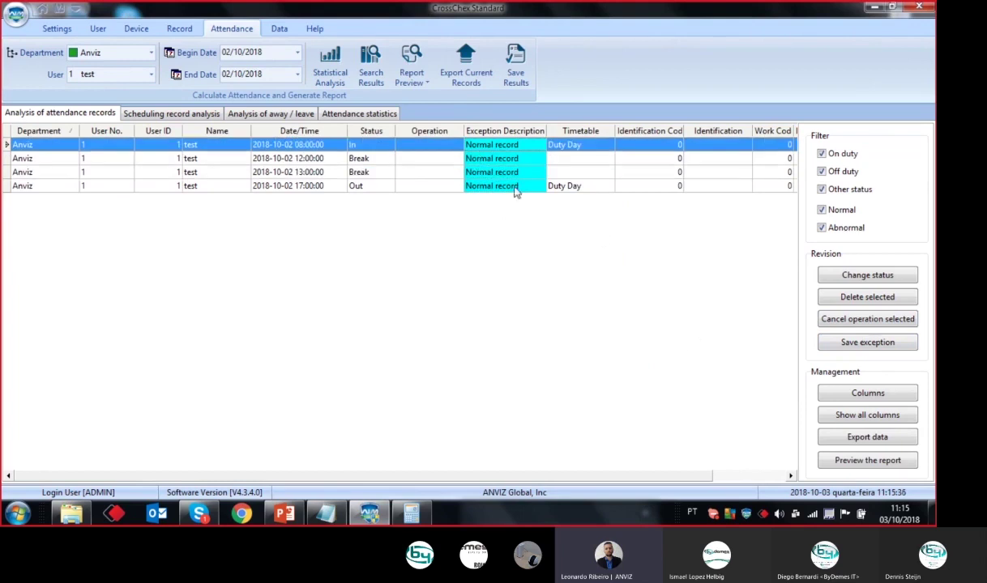
- Check the scheduling record analysis, then preview the Attendance Stat. Total Report
{"action": "left_click", "coordinate": [159, 115]}
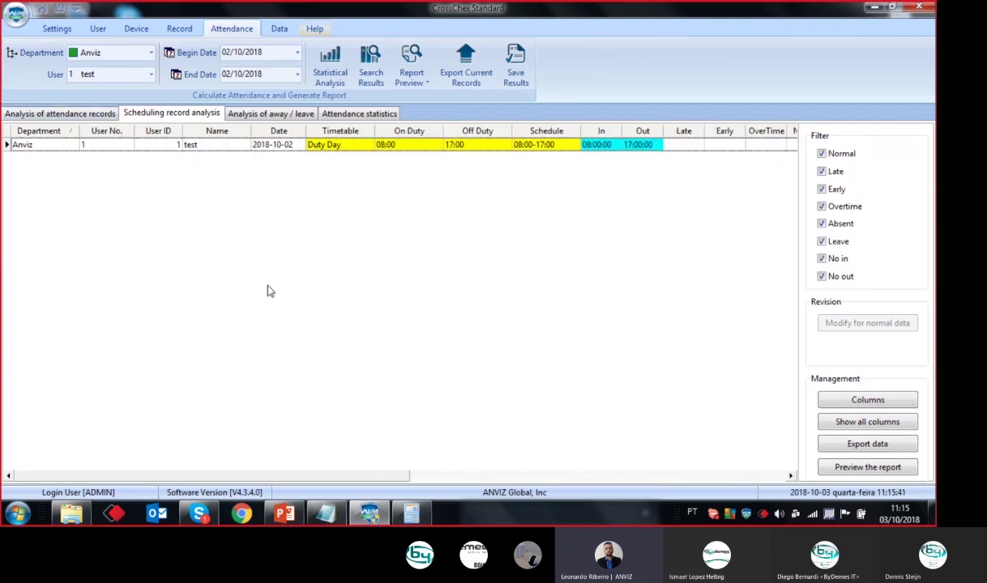
{"action": "left_click", "coordinate": [430, 81]}
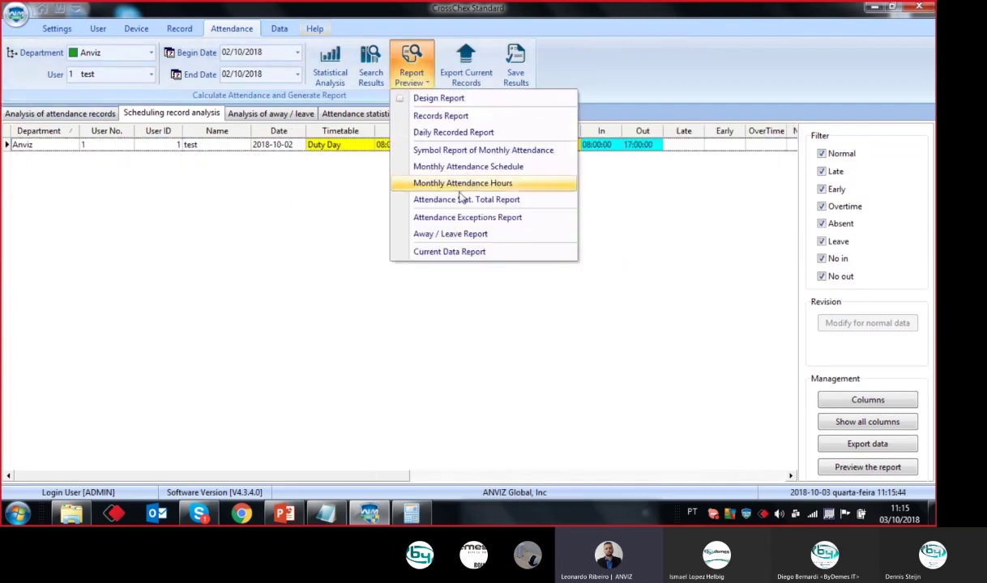
{"action": "left_click", "coordinate": [456, 192]}
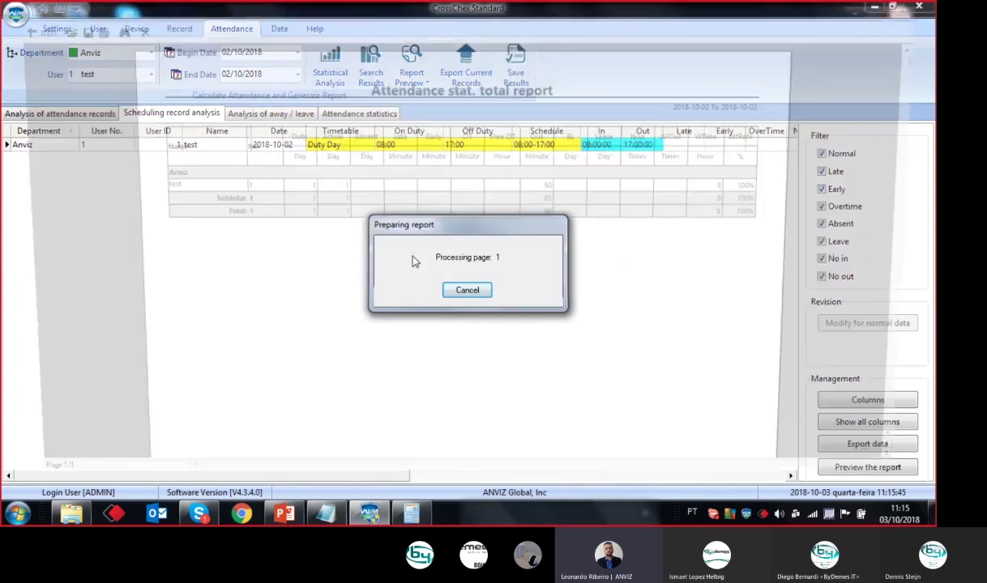
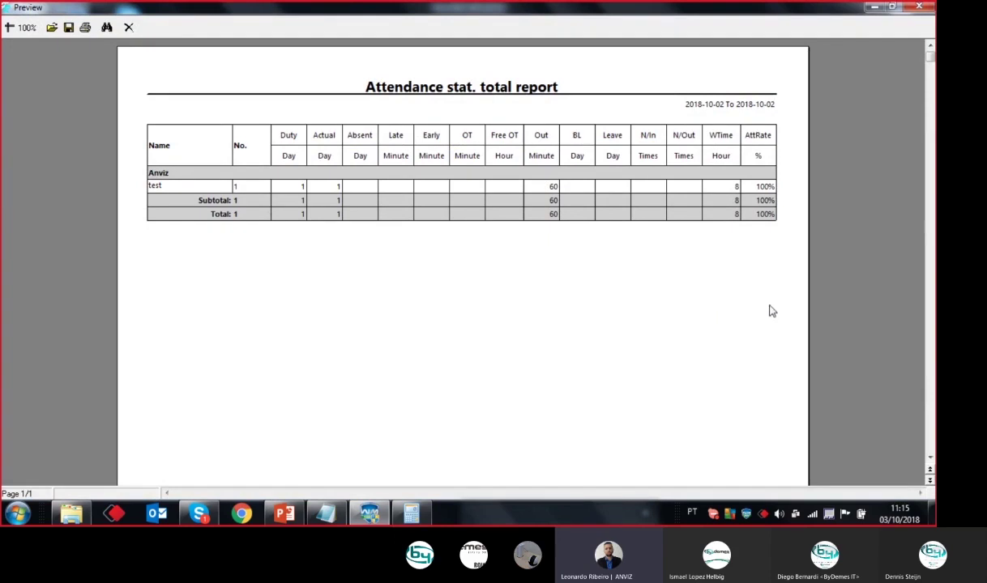
- Close the attendance report preview and scroll across the scheduling analysis columns
{"action": "left_click", "coordinate": [132, 28]}
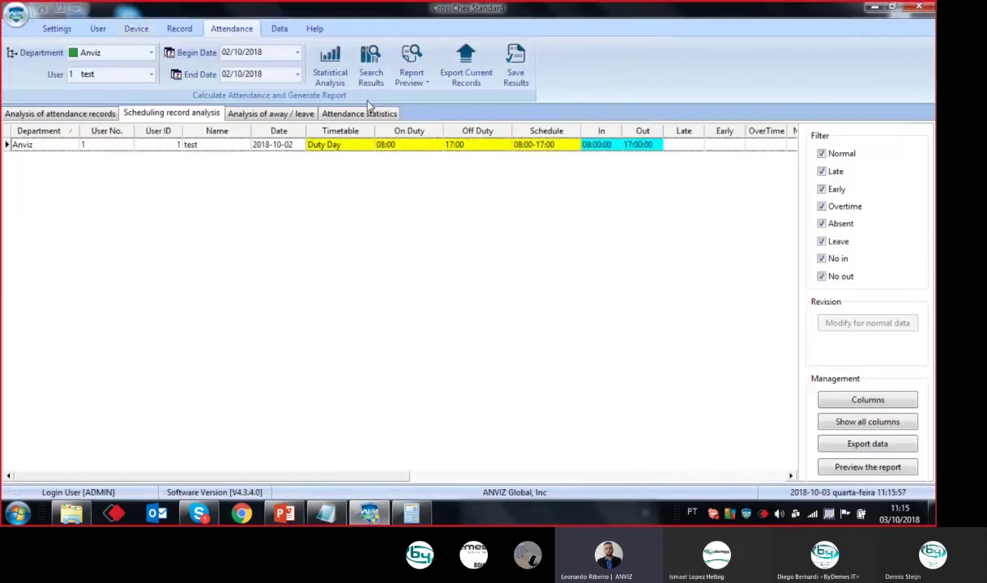
{"action": "left_click_drag", "start_coordinate": [327, 477], "coordinate": [184, 490]}
- Review the On Duty Time in the Shift Setting timetable
{"action": "left_click", "coordinate": [42, 9]}
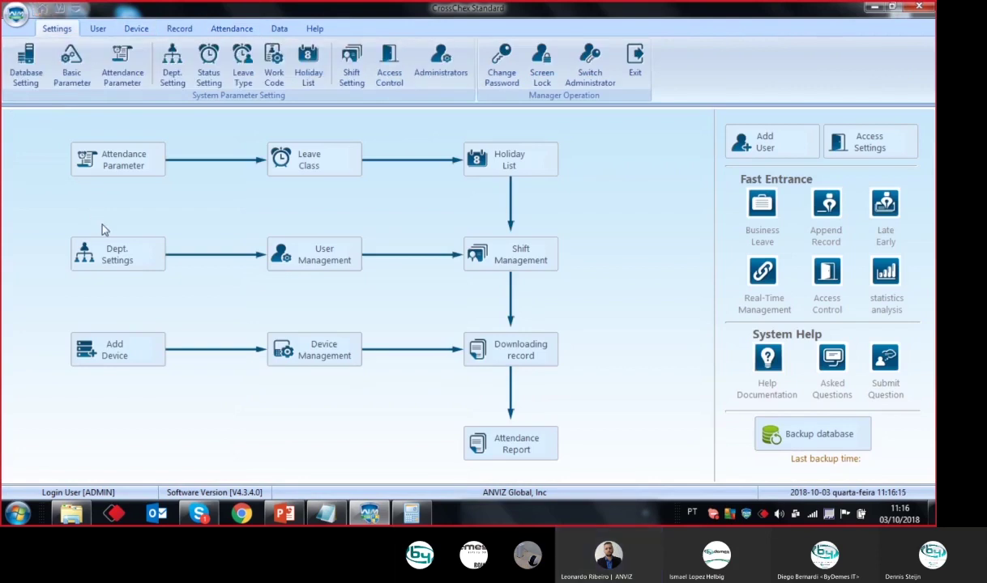
{"action": "left_click", "coordinate": [351, 65]}
{"action": "left_click", "coordinate": [50, 117]}
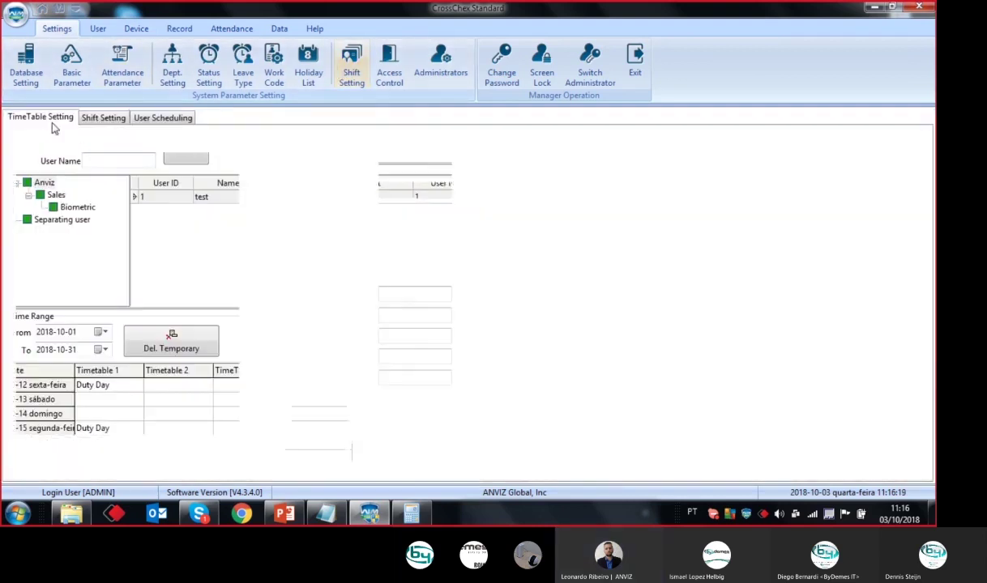
{"action": "left_click", "coordinate": [378, 192]}
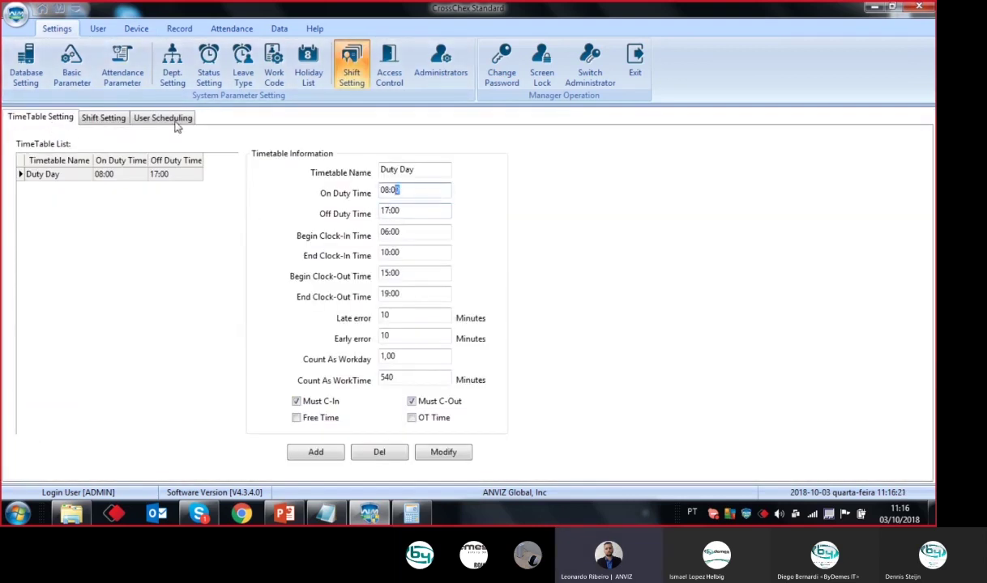
- Inspect the 30-minute on-duty and off-duty overtime thresholds in Attendance Parameter
{"action": "left_click", "coordinate": [124, 74]}
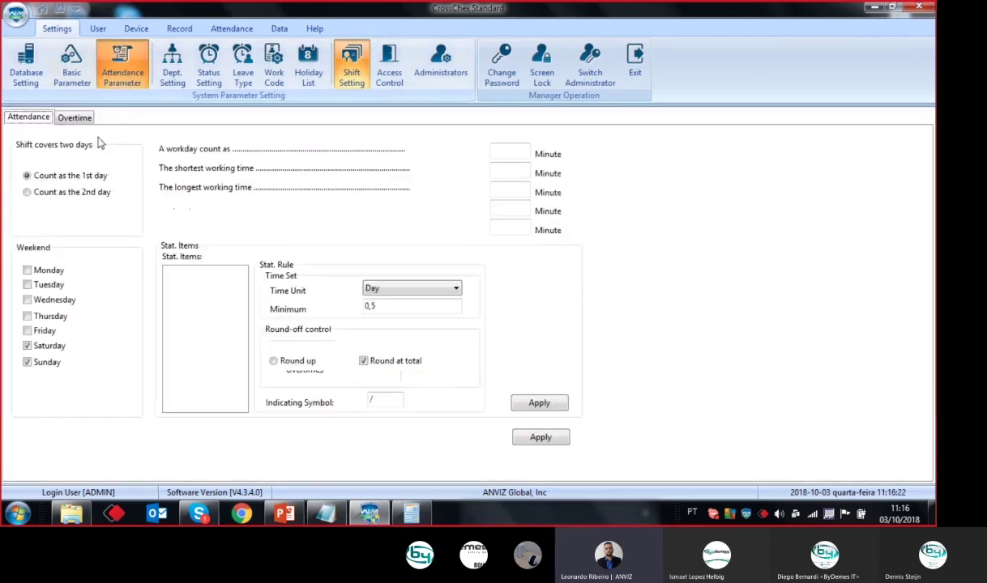
{"action": "left_click", "coordinate": [79, 119]}
{"action": "left_click_drag", "start_coordinate": [123, 152], "coordinate": [65, 154]}
{"action": "left_click_drag", "start_coordinate": [131, 192], "coordinate": [89, 193]}
{"action": "left_click", "coordinate": [121, 191]}
{"action": "double_click", "coordinate": [121, 153]}
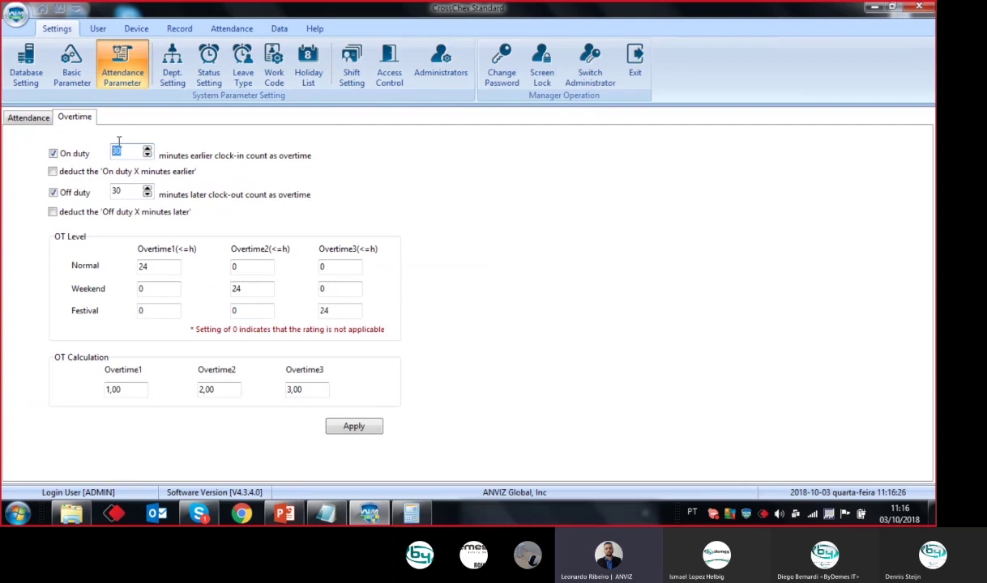
{"action": "left_click", "coordinate": [42, 10]}
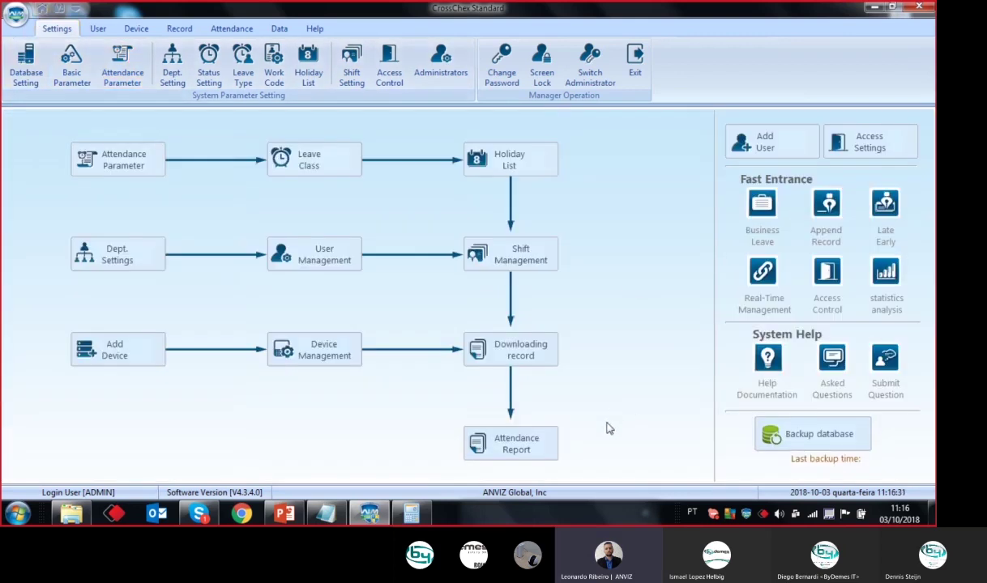
- Append an In record for user test on 2018-10-03 at 07:35
{"action": "left_click", "coordinate": [819, 206]}
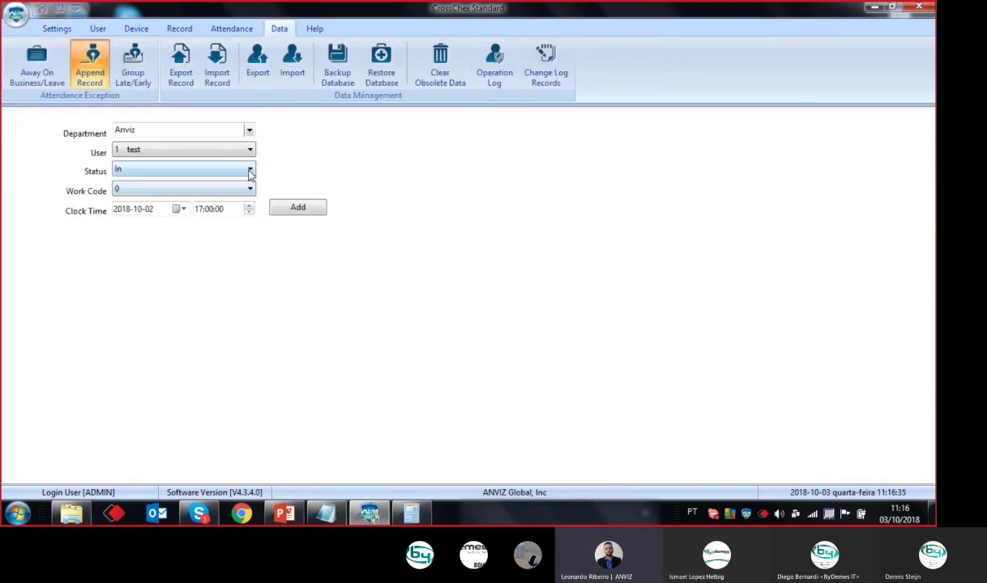
{"action": "left_click", "coordinate": [178, 209]}
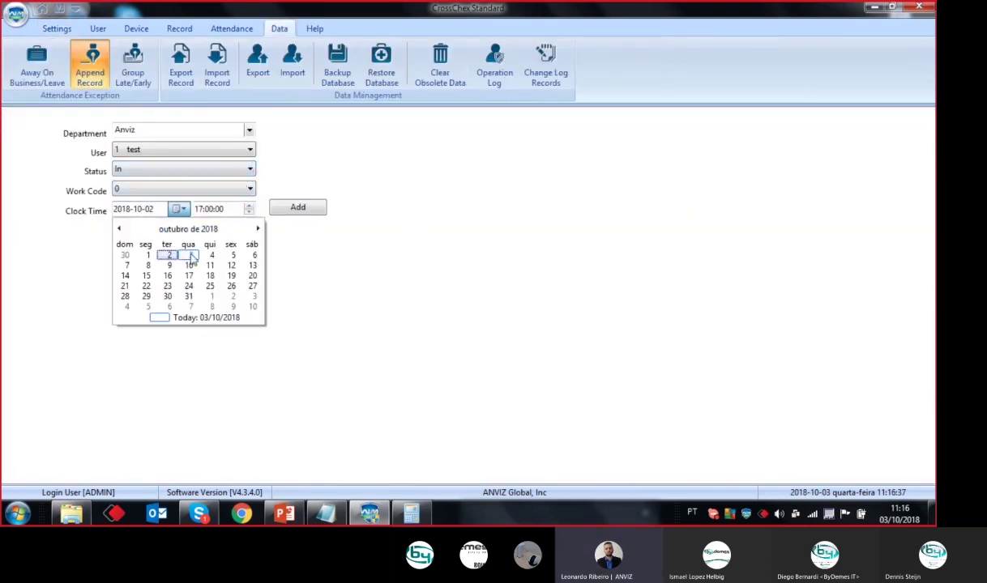
{"action": "left_click", "coordinate": [190, 254]}
{"action": "left_click", "coordinate": [141, 169]}
{"action": "left_click", "coordinate": [141, 168]}
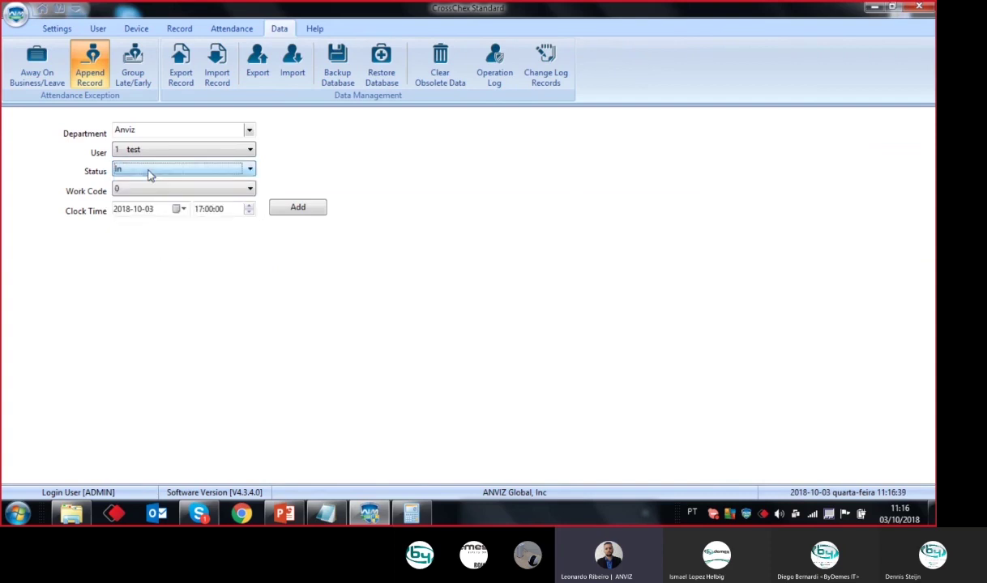
{"action": "left_click", "coordinate": [198, 209]}
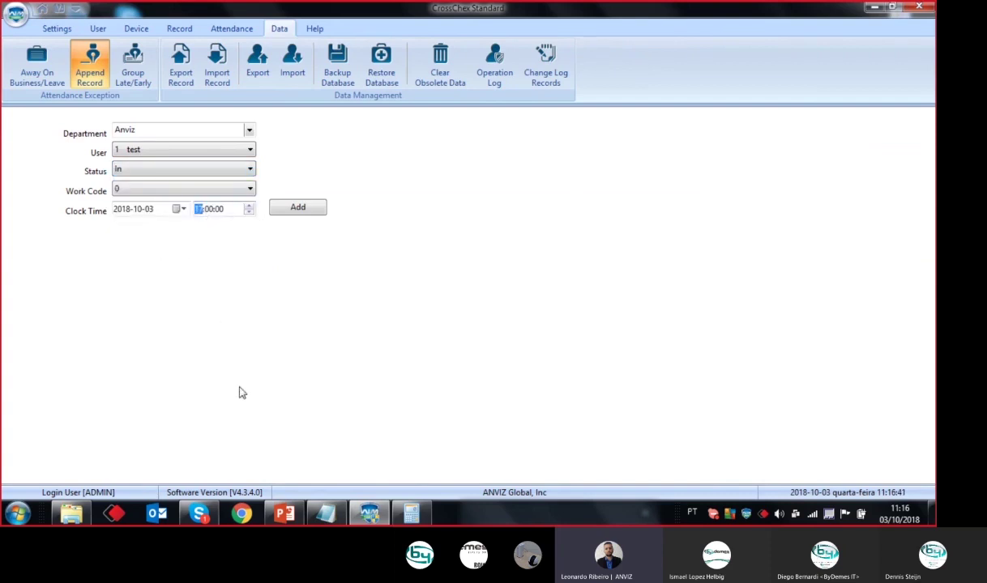
{"action": "left_click", "coordinate": [208, 209]}
{"action": "left_click", "coordinate": [217, 209]}
{"action": "left_click", "coordinate": [299, 212]}
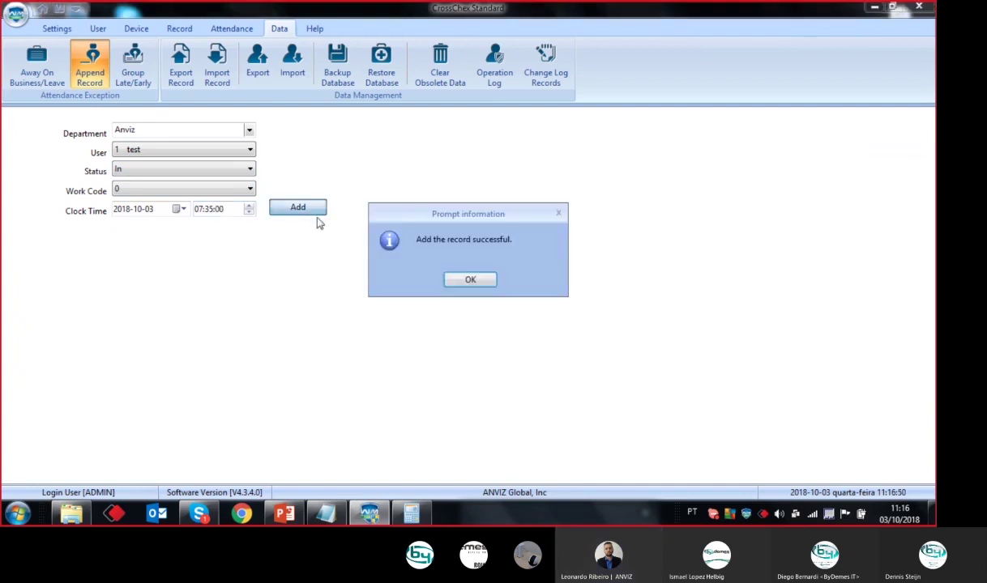
{"action": "left_click", "coordinate": [459, 280]}
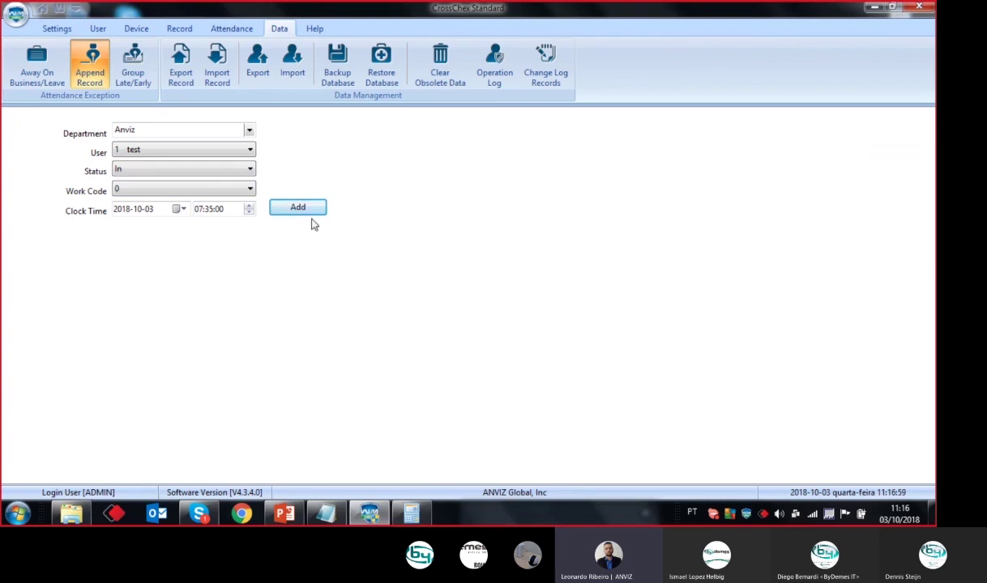
- Add a Break record at 12:00 for 2018-10-03
{"action": "left_click", "coordinate": [149, 174]}
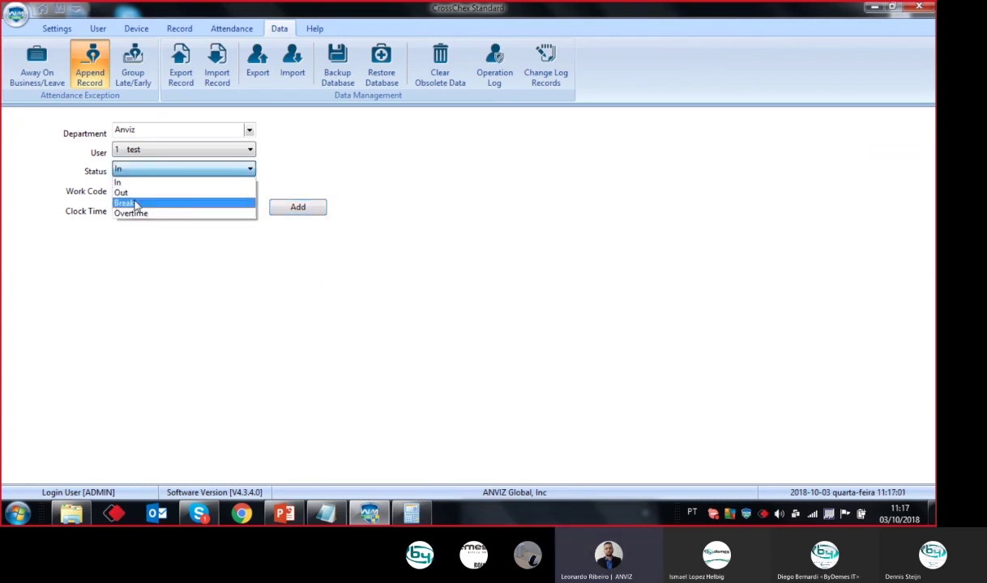
{"action": "left_click", "coordinate": [154, 203]}
{"action": "left_click", "coordinate": [200, 209]}
{"action": "type", "text": "12:00:00"}
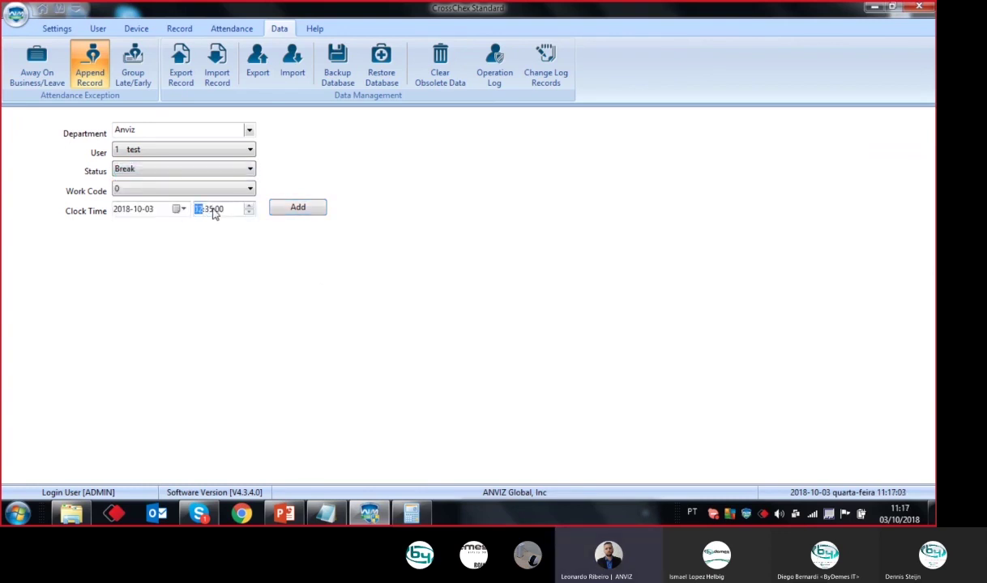
{"action": "left_click", "coordinate": [294, 207]}
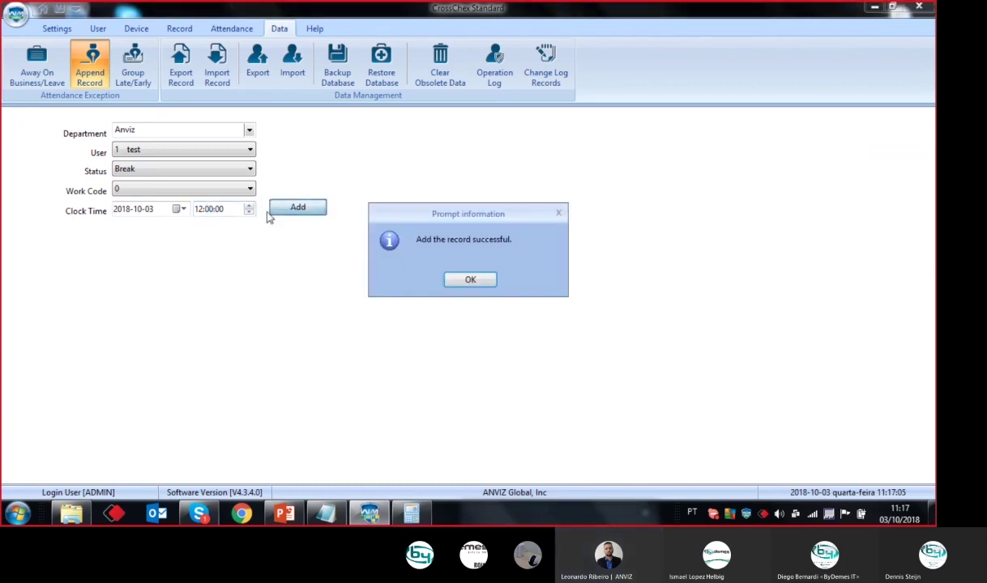
{"action": "left_click", "coordinate": [446, 280]}
- Add a second Break record at 13:00
{"action": "left_click", "coordinate": [201, 210]}
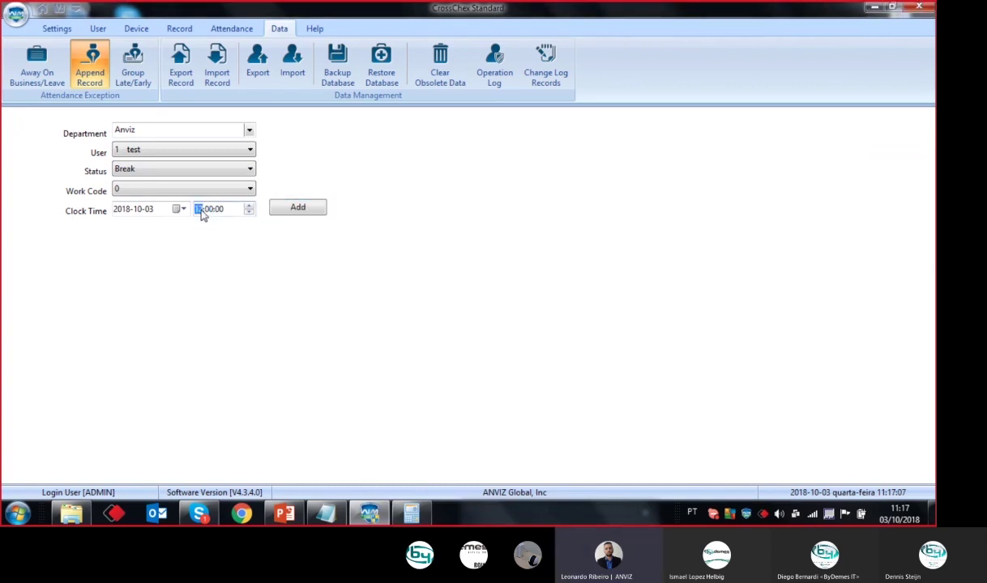
{"action": "type", "text": "13"}
{"action": "left_click", "coordinate": [284, 204]}
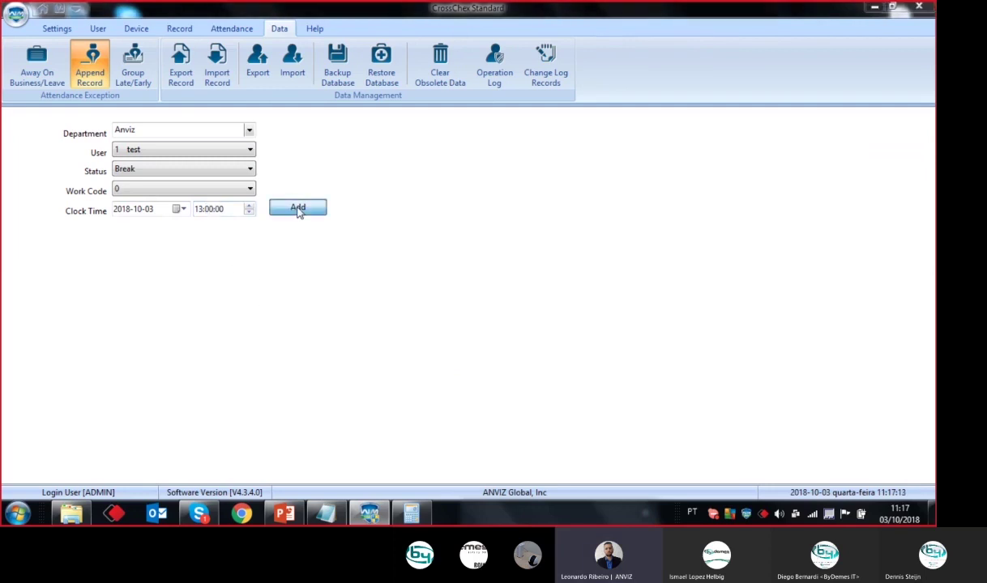
{"action": "left_click", "coordinate": [478, 285]}
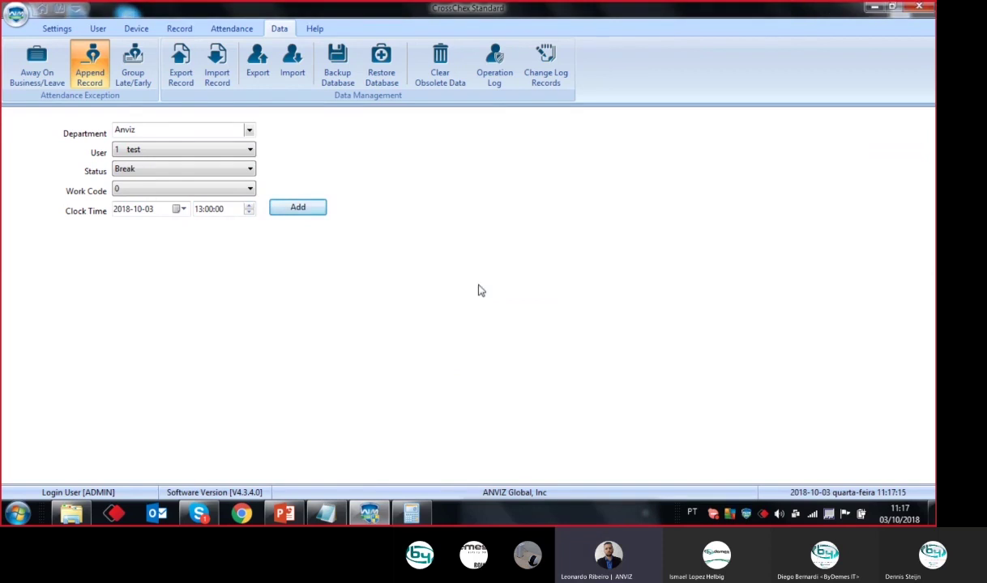
- Add an Out record at 19:00 for 2018-10-03
{"action": "left_click", "coordinate": [199, 169]}
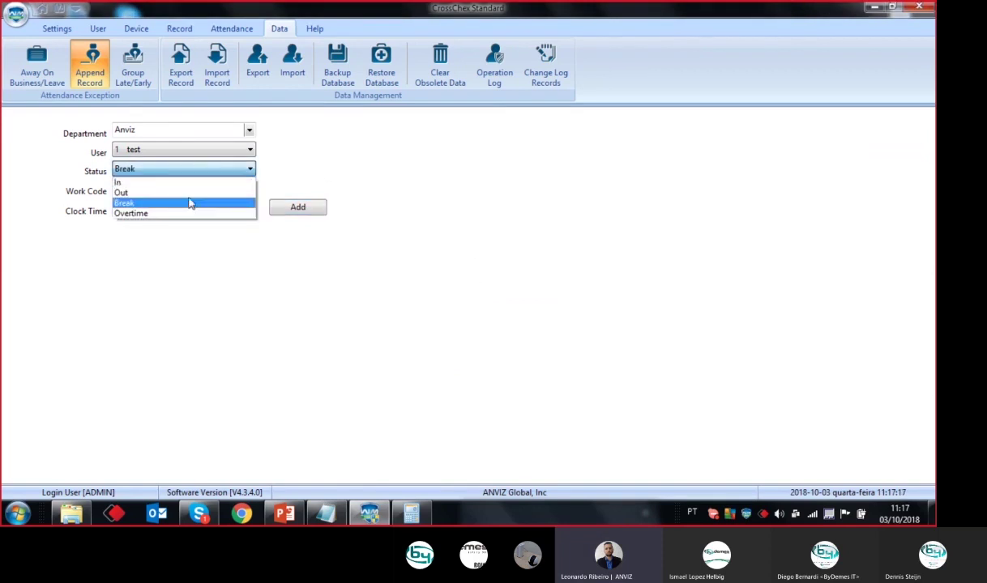
{"action": "left_click", "coordinate": [188, 193]}
{"action": "left_click", "coordinate": [202, 211]}
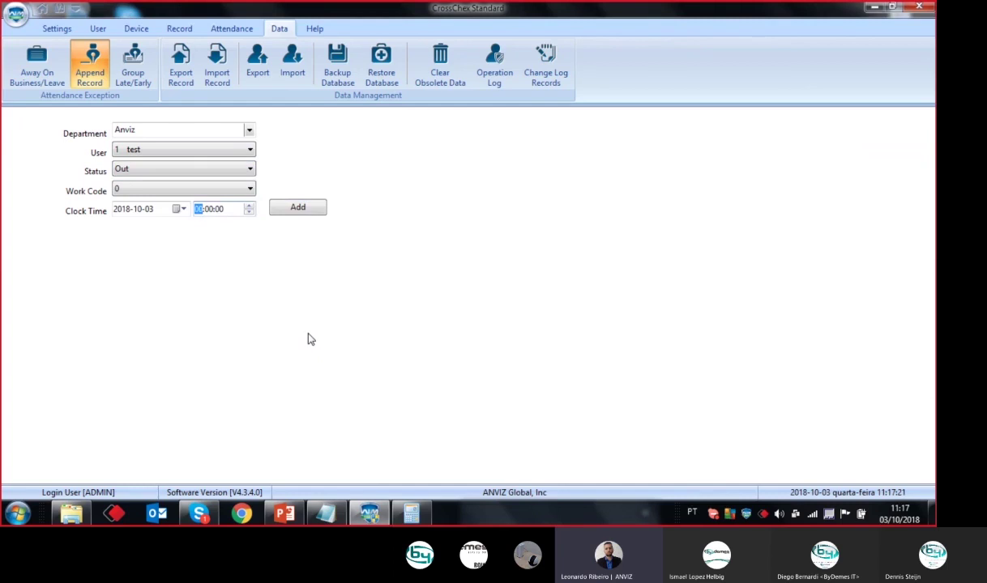
{"action": "type", "text": "19"}
{"action": "left_click", "coordinate": [296, 209]}
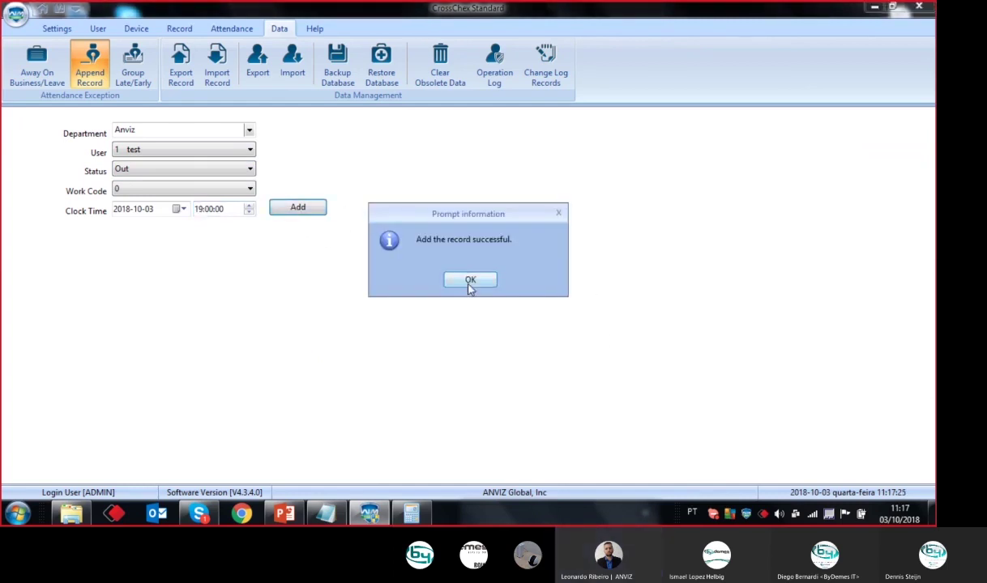
{"action": "left_click", "coordinate": [471, 281]}
{"action": "left_click", "coordinate": [410, 513]}
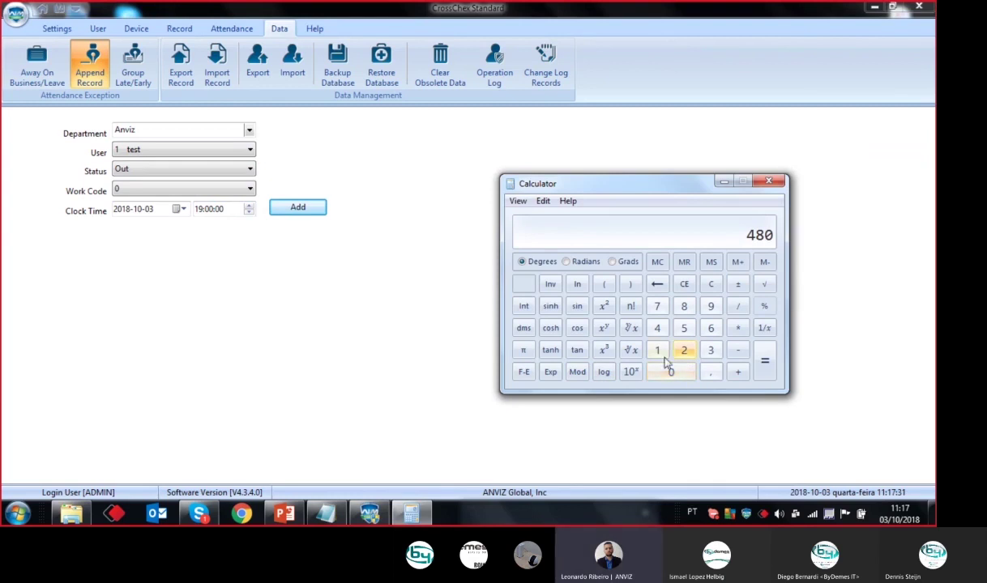
- Compute 19 − 8 = 11, then 11 × 60 = 660 in Calculator
{"action": "left_click", "coordinate": [657, 350]}
{"action": "left_click", "coordinate": [711, 307]}
{"action": "left_click", "coordinate": [738, 350]}
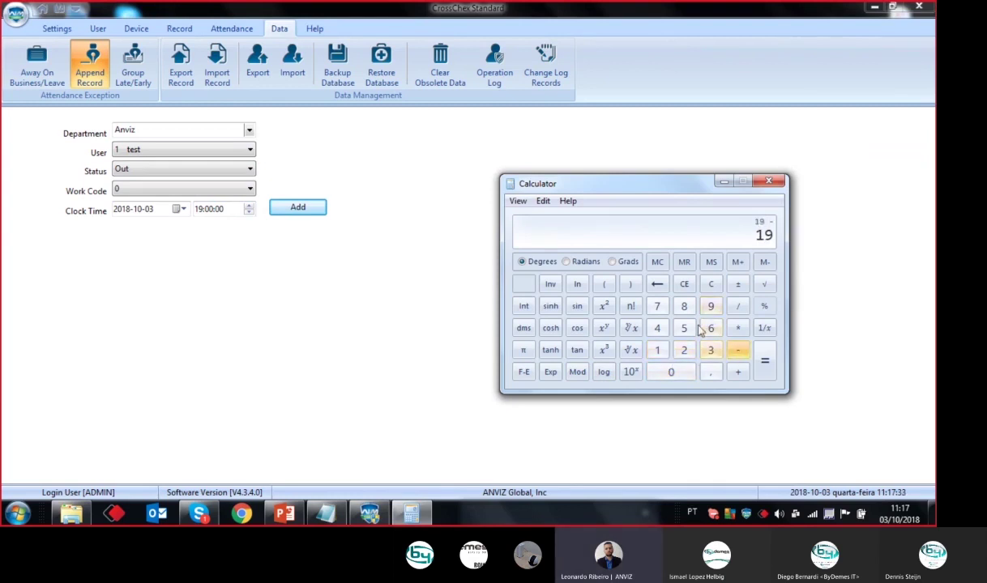
{"action": "left_click", "coordinate": [686, 309]}
{"action": "left_click", "coordinate": [762, 359]}
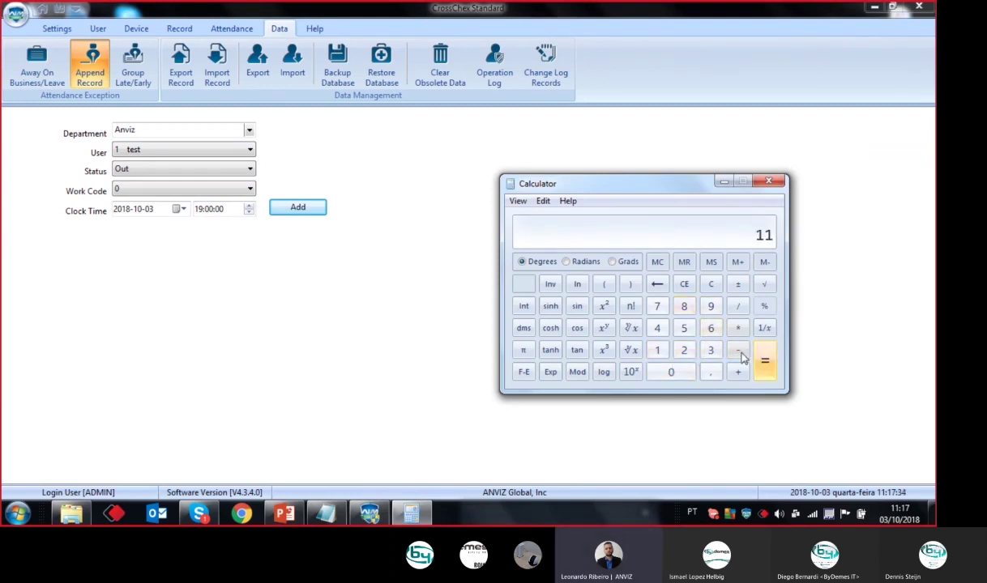
{"action": "left_click", "coordinate": [738, 329]}
{"action": "left_click", "coordinate": [711, 329]}
{"action": "left_click", "coordinate": [671, 372]}
{"action": "left_click", "coordinate": [764, 360]}
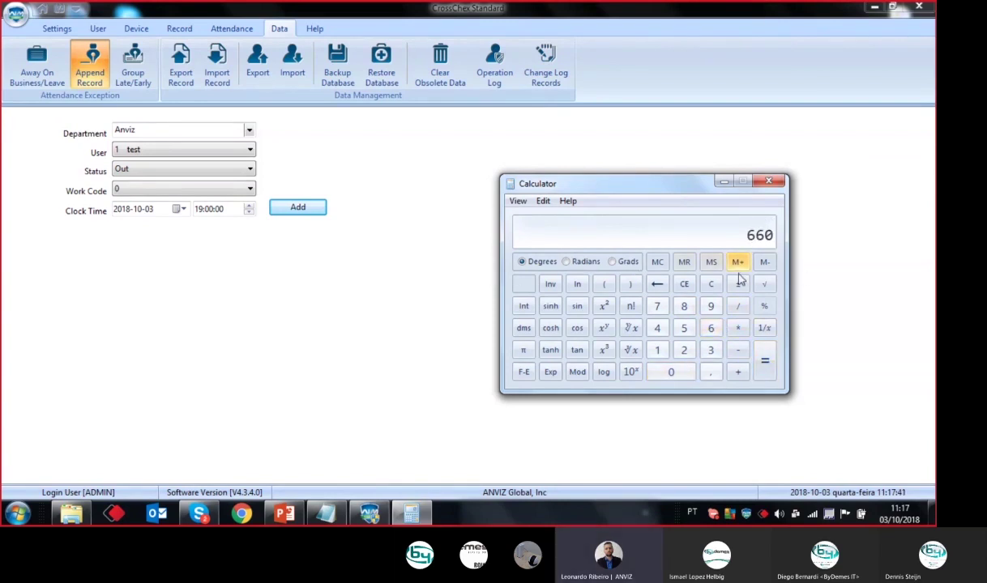
{"action": "left_click", "coordinate": [58, 30]}
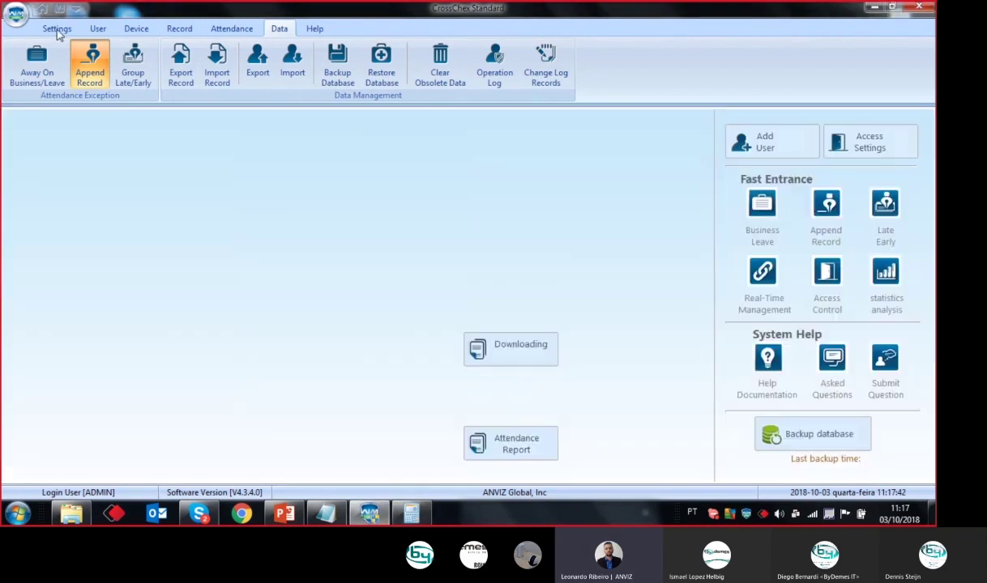
{"action": "left_click", "coordinate": [72, 64]}
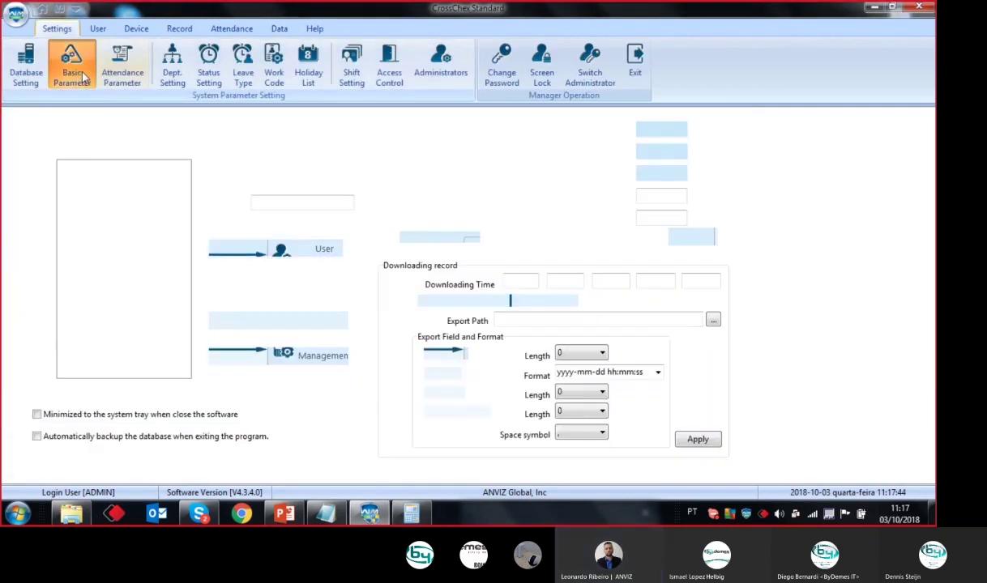
{"action": "left_click", "coordinate": [114, 71]}
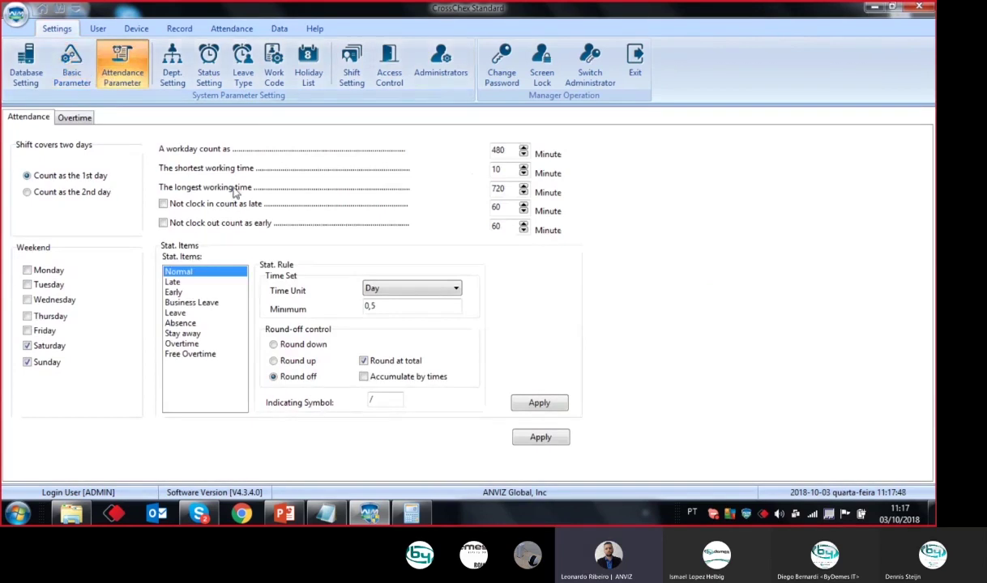
{"action": "double_click", "coordinate": [514, 190]}
{"action": "left_click_drag", "start_coordinate": [514, 190], "coordinate": [431, 216]}
{"action": "left_click", "coordinate": [411, 514]}
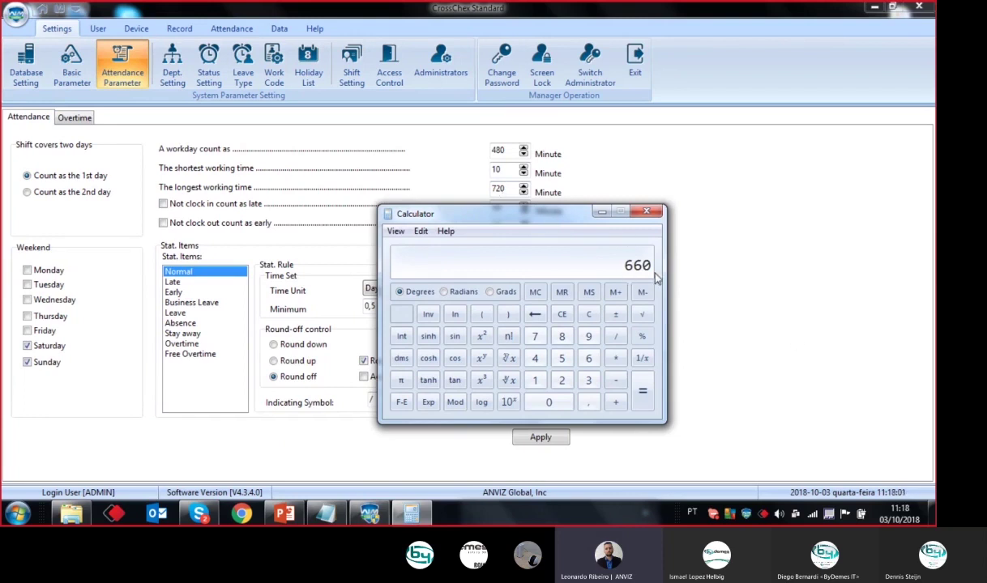
{"action": "double_click", "coordinate": [499, 189]}
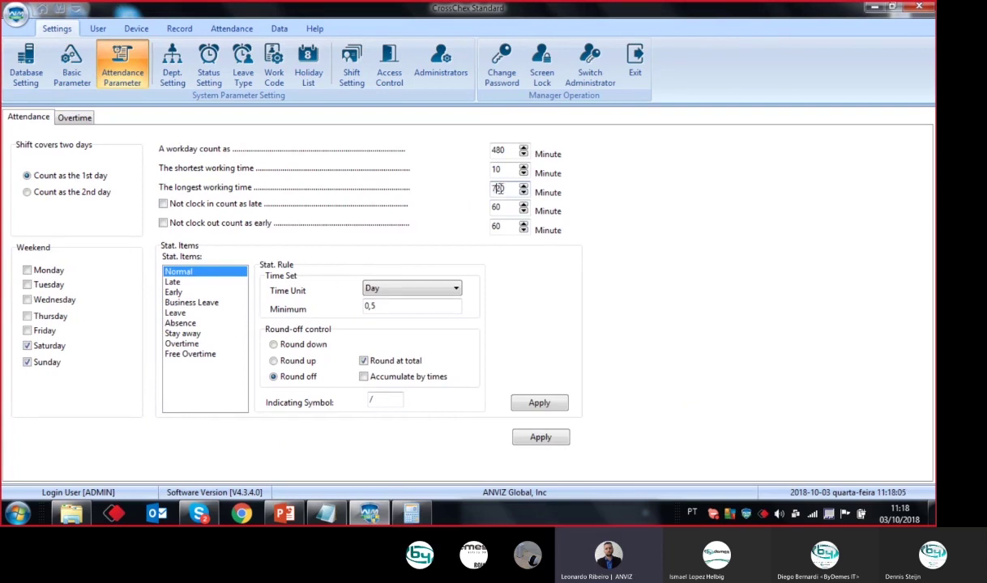
- Run the statistical attendance analysis for 03/10/2018 as begin and end date
{"action": "left_click", "coordinate": [232, 29]}
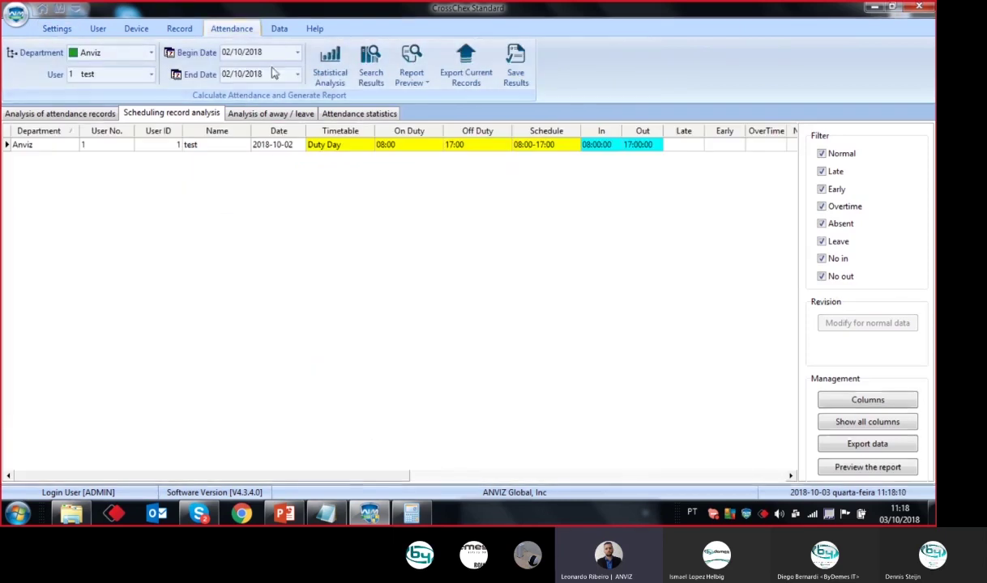
{"action": "left_click", "coordinate": [297, 52]}
{"action": "left_click", "coordinate": [274, 94]}
{"action": "left_click", "coordinate": [297, 75]}
{"action": "left_click", "coordinate": [273, 115]}
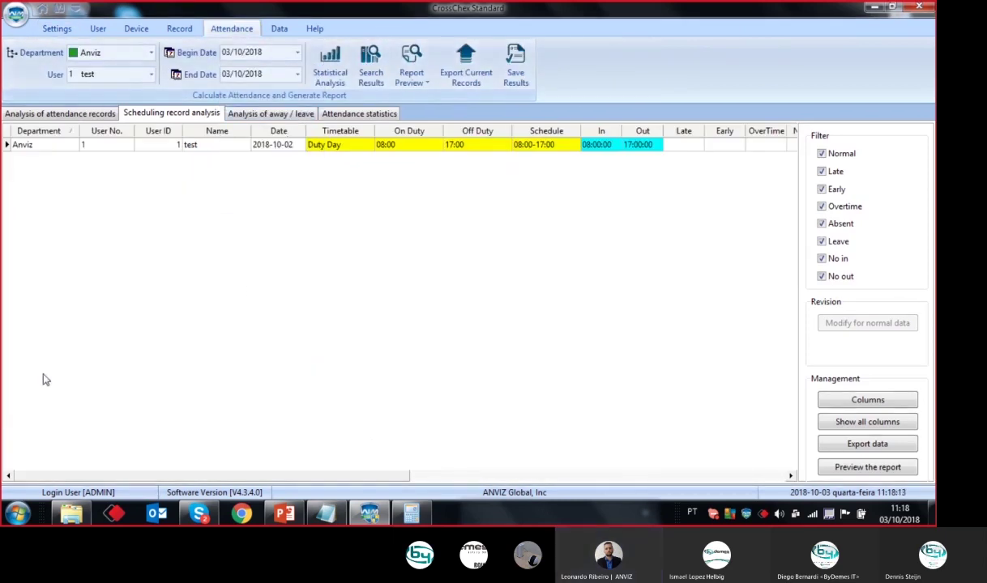
{"action": "left_click", "coordinate": [326, 75]}
{"action": "left_click", "coordinate": [432, 280]}
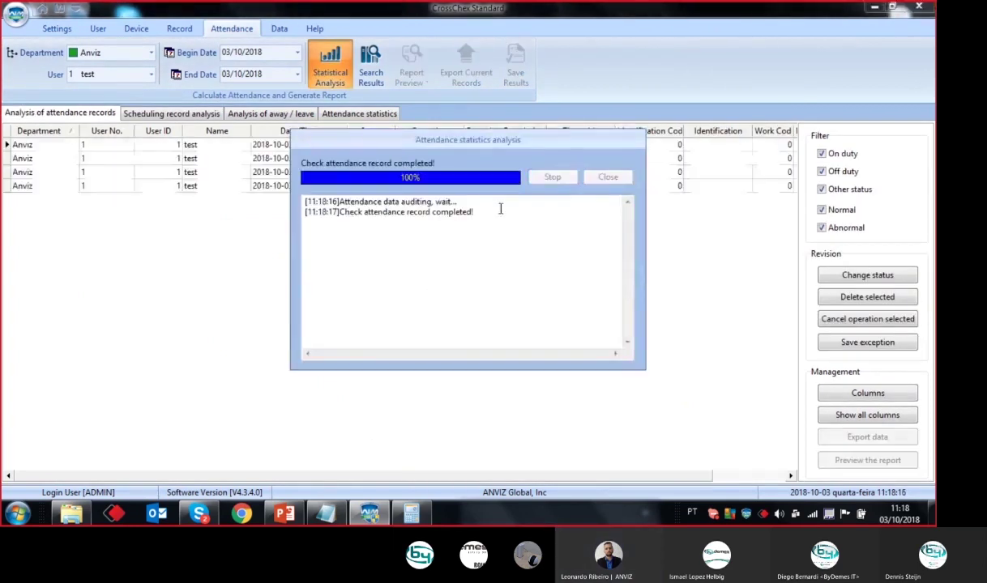
{"action": "left_click", "coordinate": [607, 179]}
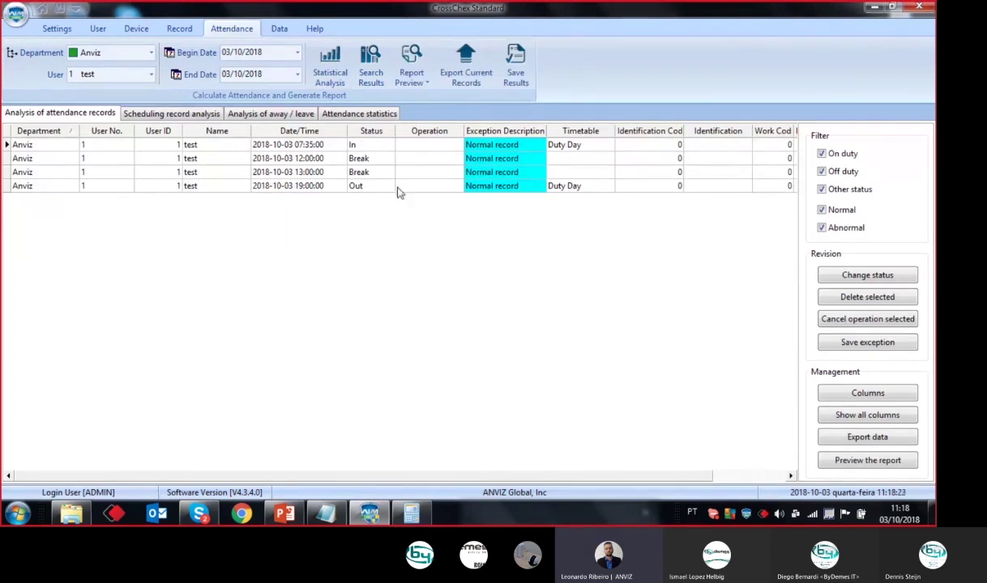
- View the 2018-10-03 scheduling record analysis and enter 2,2 in Calculator
{"action": "left_click", "coordinate": [134, 114]}
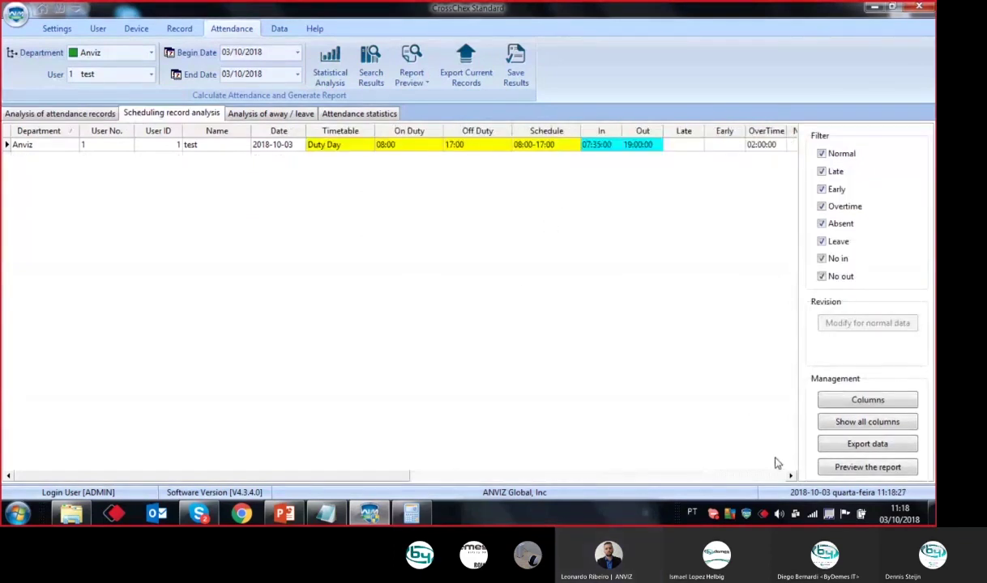
{"action": "left_click", "coordinate": [791, 477]}
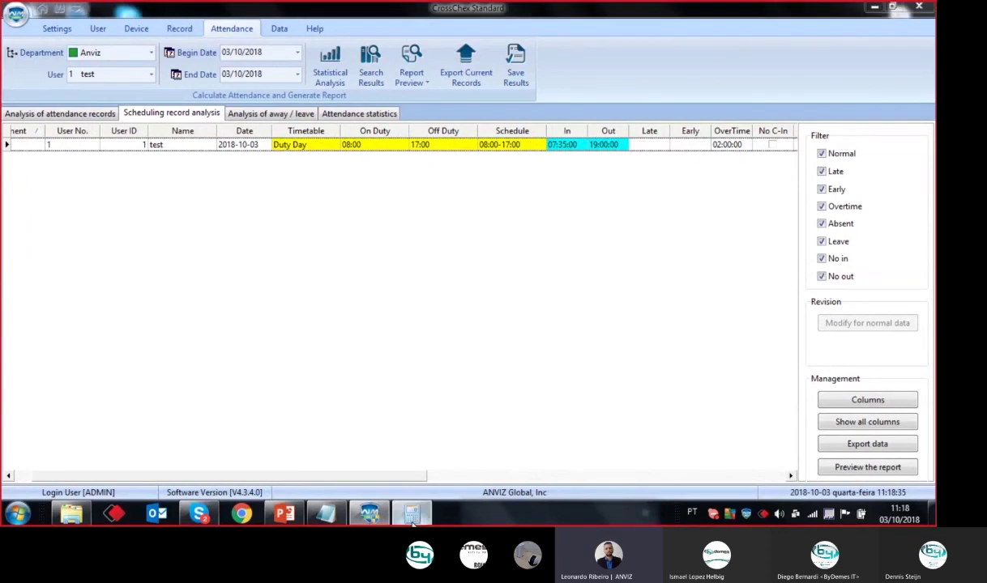
{"action": "left_click", "coordinate": [412, 519]}
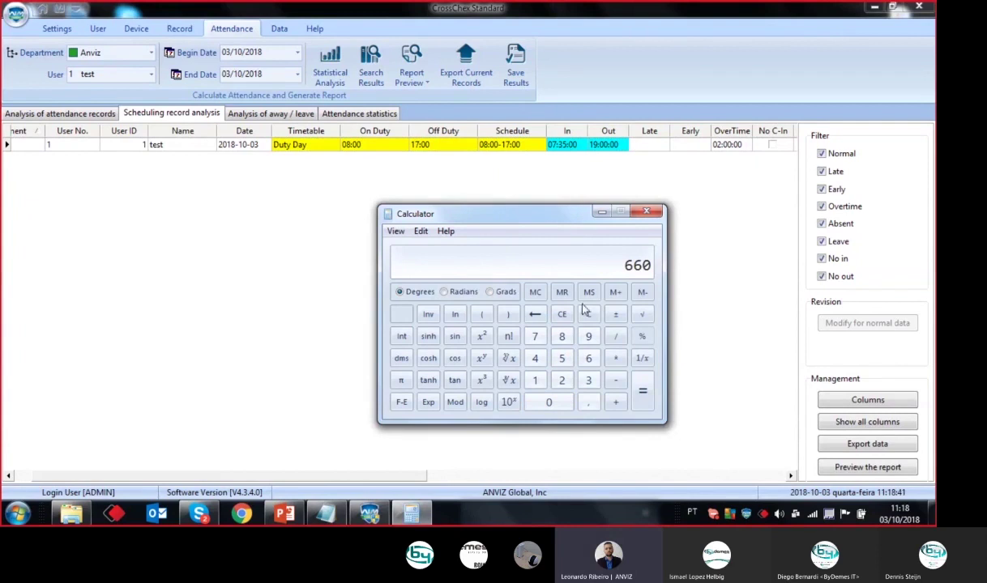
{"action": "left_click", "coordinate": [562, 387]}
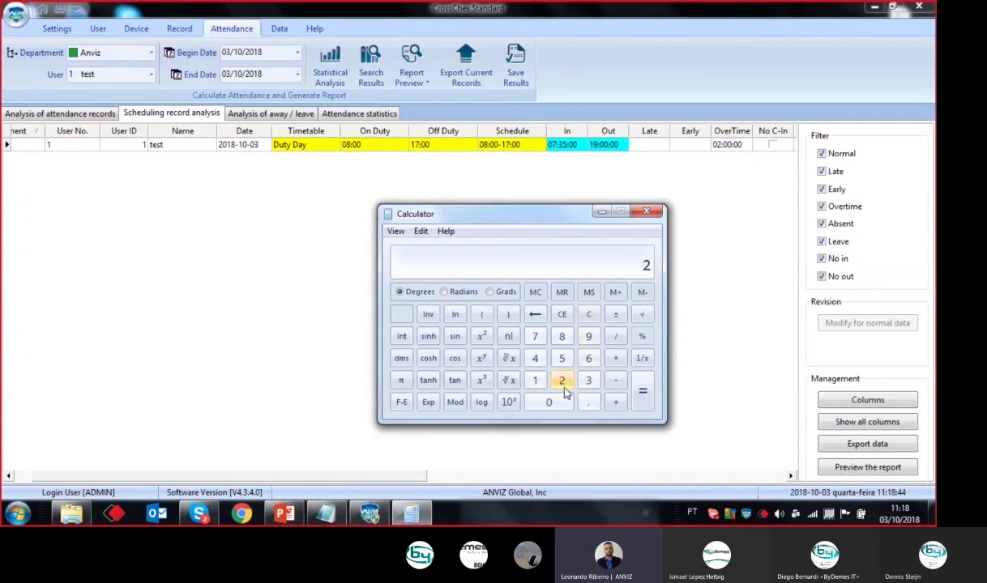
{"action": "left_click", "coordinate": [588, 401]}
{"action": "left_click", "coordinate": [562, 379]}
{"action": "left_click", "coordinate": [718, 290]}
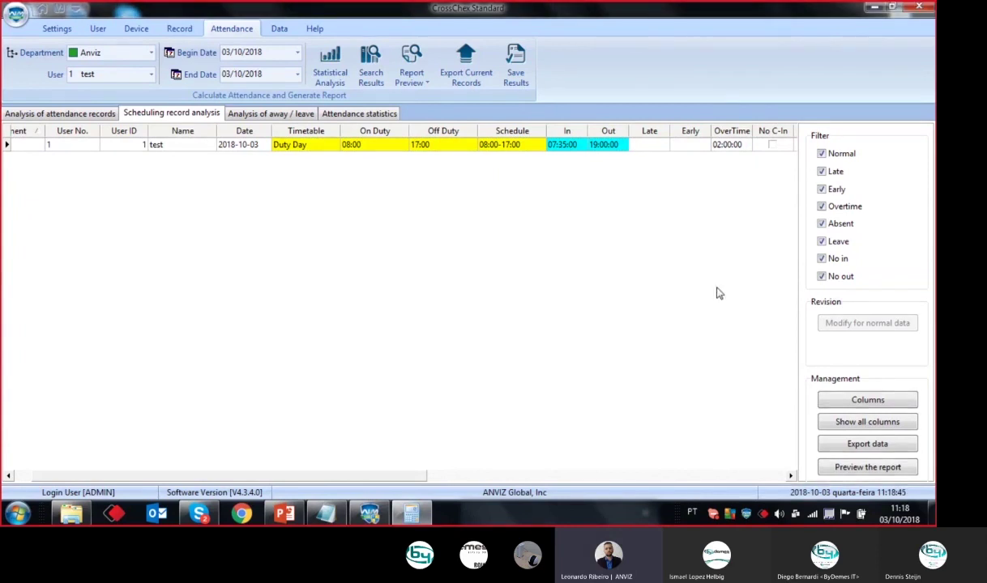
- Widen the grid columns to check 02:00:00 overtime and 08:00:00 actual time
{"action": "left_click_drag", "start_coordinate": [358, 477], "coordinate": [551, 479]}
{"action": "left_click_drag", "start_coordinate": [403, 131], "coordinate": [461, 130]}
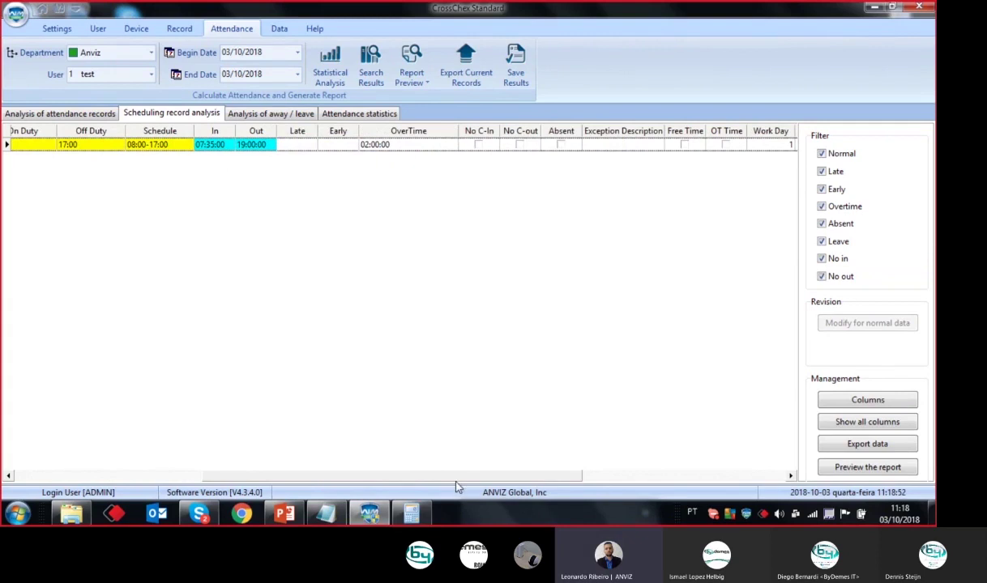
{"action": "left_click_drag", "start_coordinate": [456, 484], "coordinate": [659, 481]}
{"action": "left_click_drag", "start_coordinate": [427, 131], "coordinate": [456, 130]}
{"action": "left_click_drag", "start_coordinate": [535, 132], "coordinate": [561, 132]}
{"action": "left_click_drag", "start_coordinate": [542, 478], "coordinate": [340, 483]}
{"action": "left_click_drag", "start_coordinate": [317, 486], "coordinate": [276, 485]}
{"action": "left_click", "coordinate": [43, 9]}
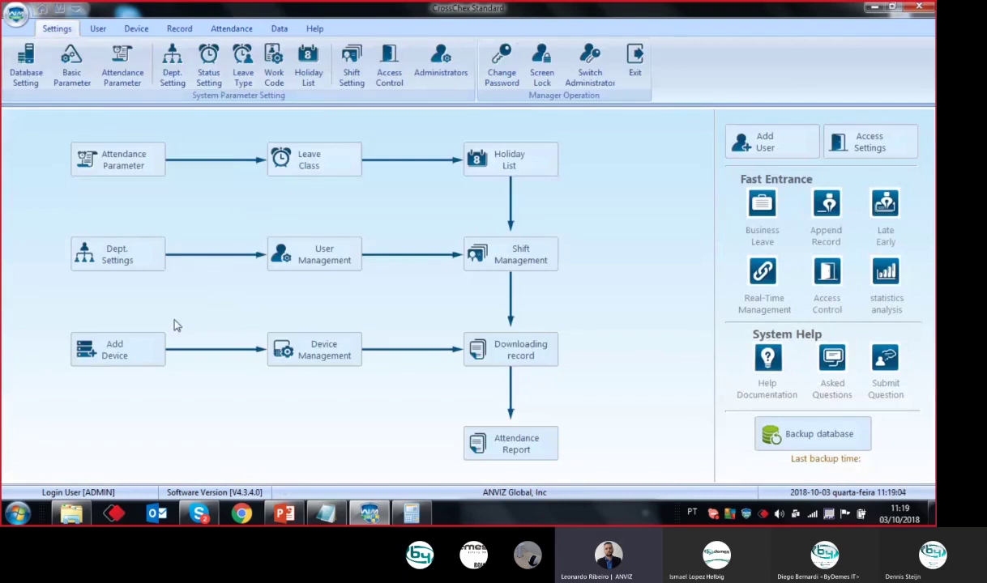
- Lower the On duty overtime threshold from 30 to 15 minutes and apply it
{"action": "left_click", "coordinate": [121, 77]}
{"action": "left_click", "coordinate": [73, 118]}
{"action": "mouse_move", "coordinate": [126, 152]}
{"action": "left_mouse_down"}
{"action": "mouse_move", "coordinate": [52, 172]}
{"action": "mouse_move", "coordinate": [203, 165]}
{"action": "left_mouse_up"}
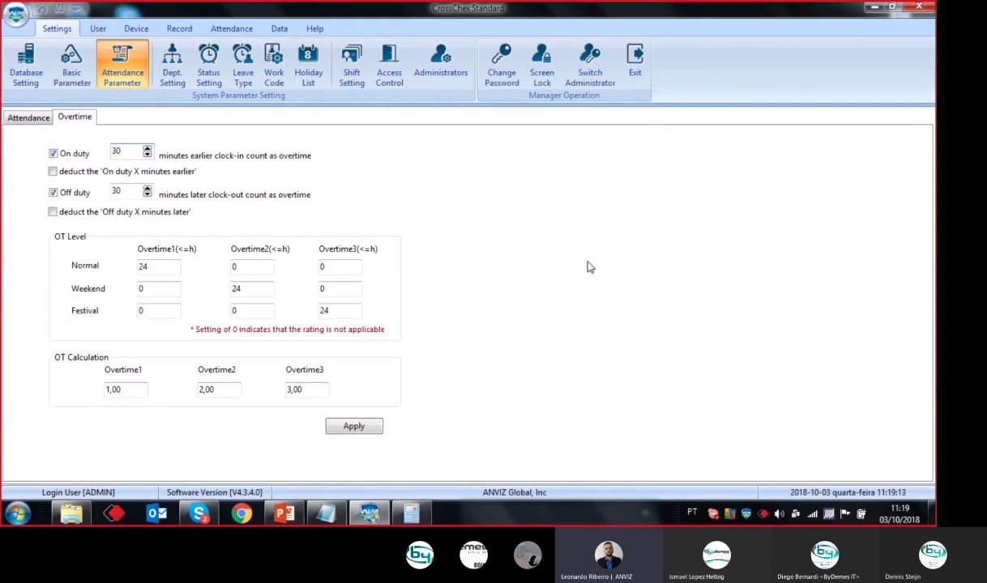
{"action": "double_click", "coordinate": [115, 154]}
{"action": "type", "text": "15"}
{"action": "left_click", "coordinate": [354, 427]}
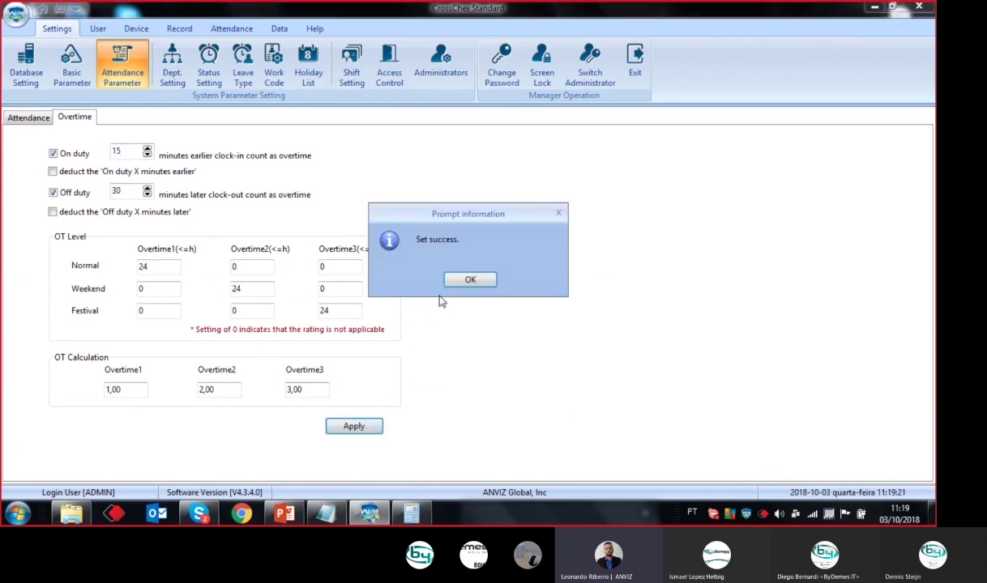
{"action": "left_click", "coordinate": [470, 281]}
{"action": "left_click", "coordinate": [213, 29]}
- Rerun the analysis and view the recalculated 02:25:00 overtime for 2018-10-03
{"action": "left_click", "coordinate": [330, 71]}
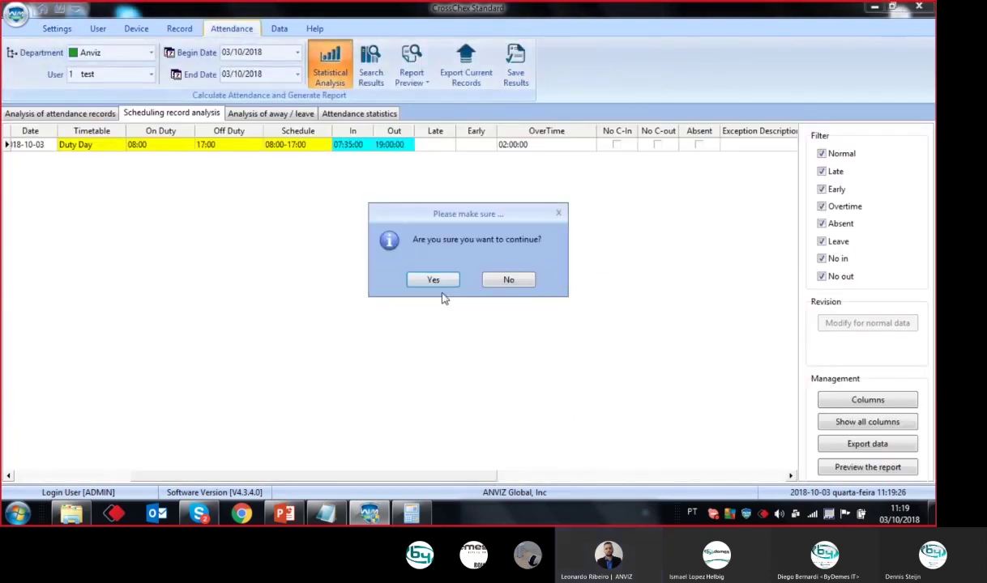
{"action": "left_click", "coordinate": [435, 285]}
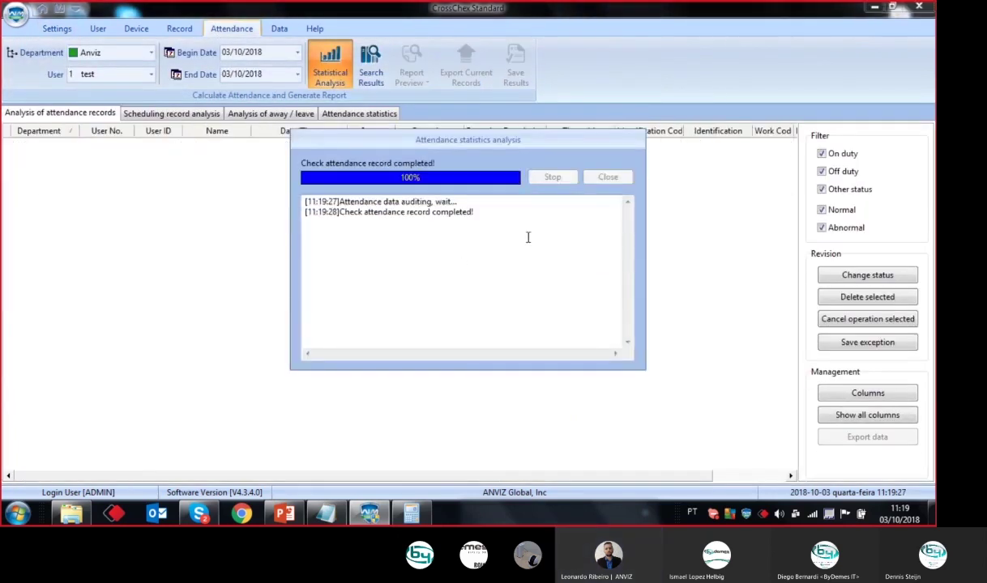
{"action": "left_click", "coordinate": [609, 178]}
{"action": "left_click", "coordinate": [182, 115]}
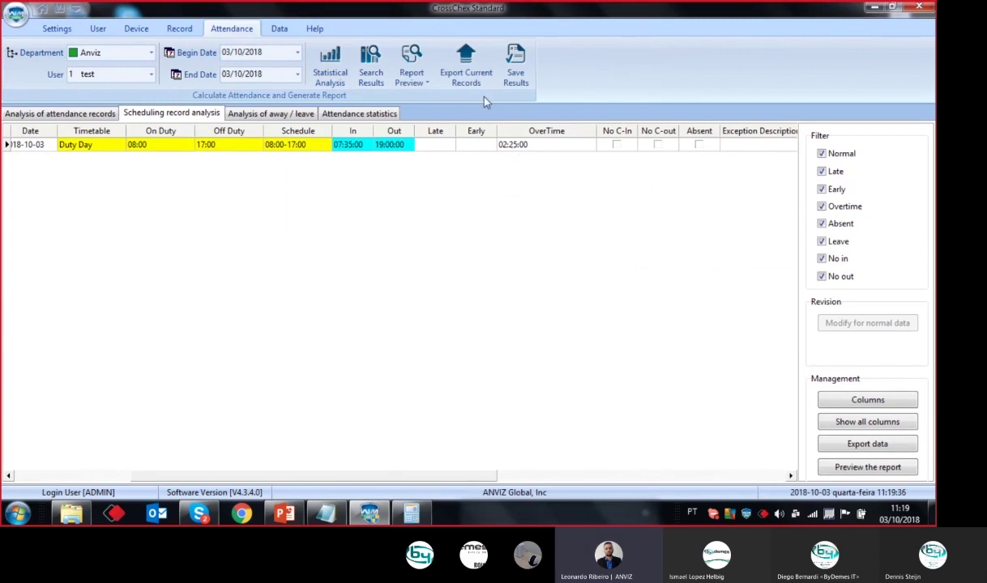
- Check the Skype call chat, then minimize Skype
{"action": "left_click", "coordinate": [200, 515]}
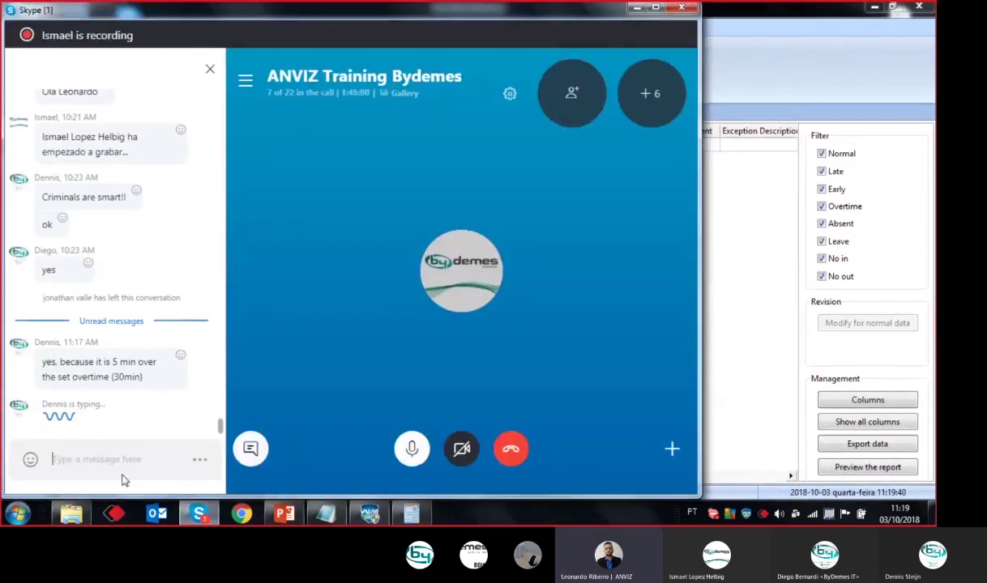
{"action": "left_click", "coordinate": [116, 445]}
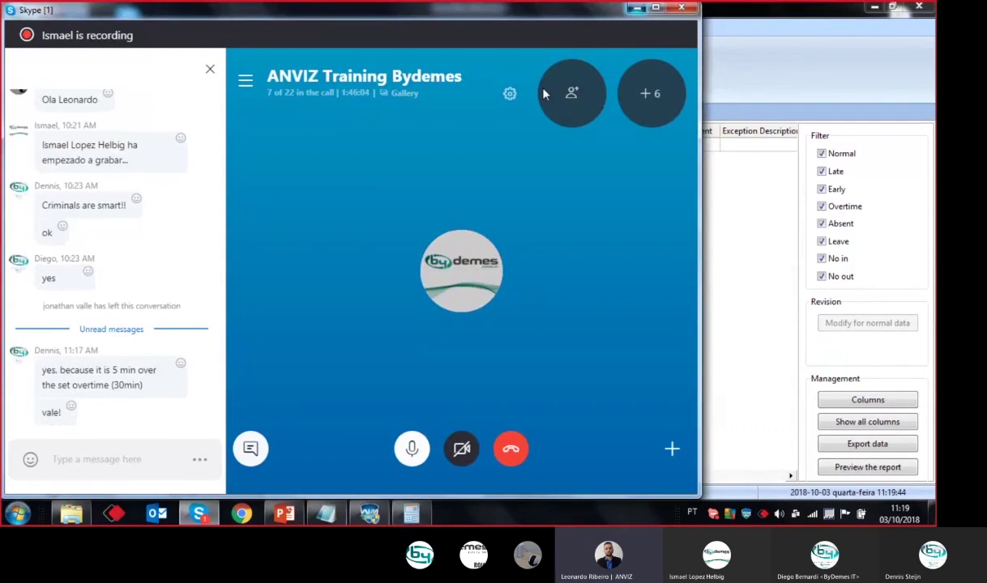
{"action": "left_click", "coordinate": [637, 8]}
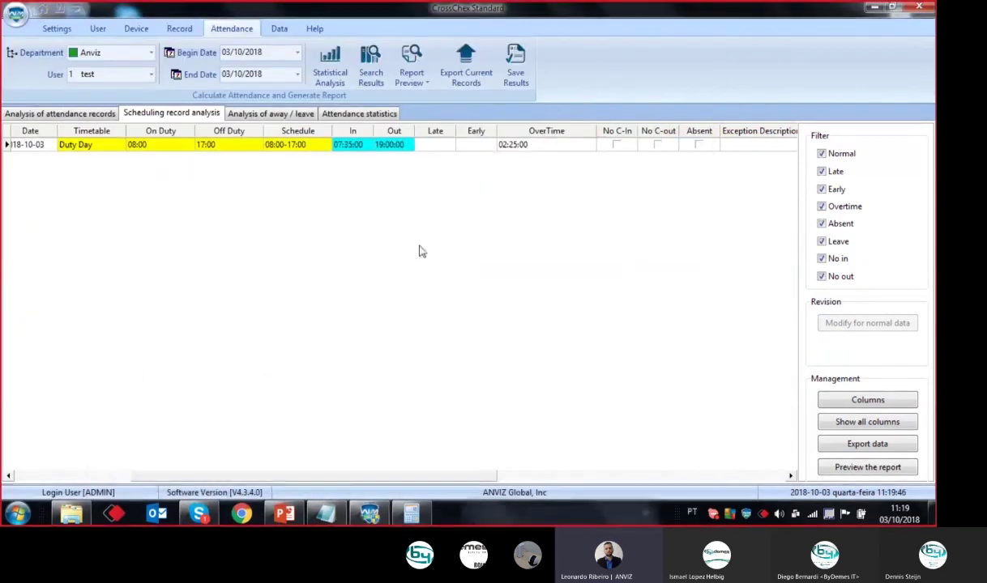
{"action": "left_click", "coordinate": [425, 92]}
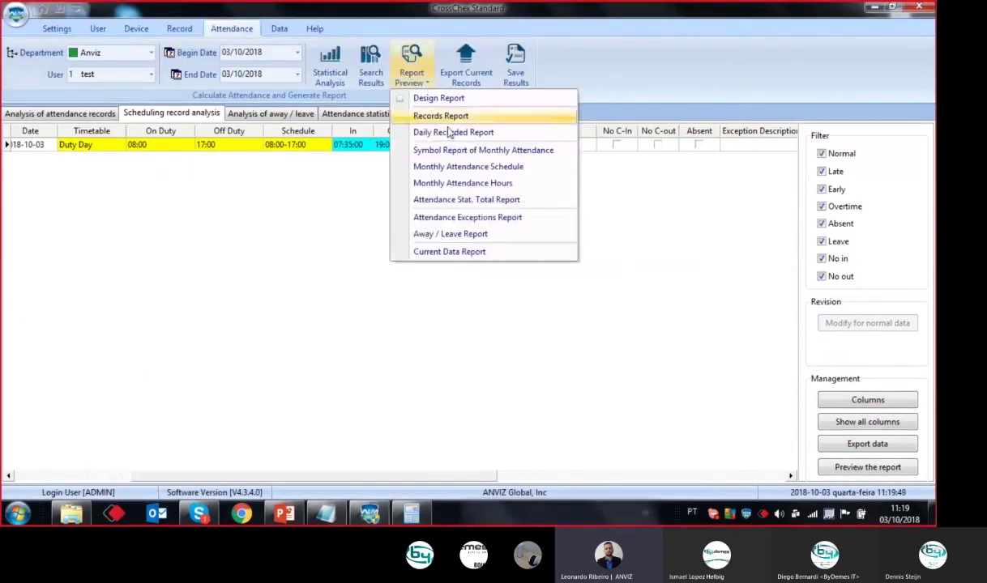
{"action": "left_click", "coordinate": [423, 252]}
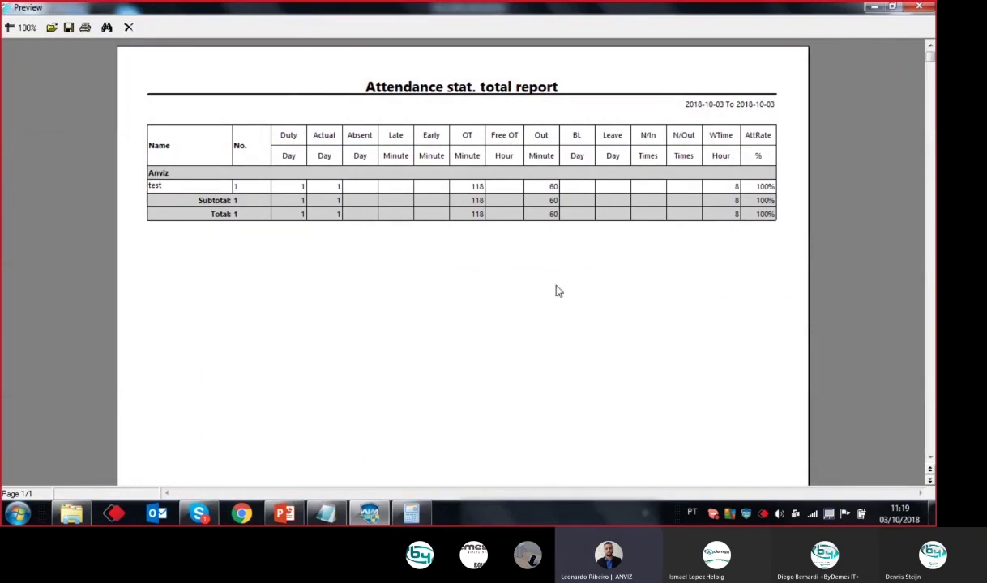
{"action": "left_click", "coordinate": [129, 29]}
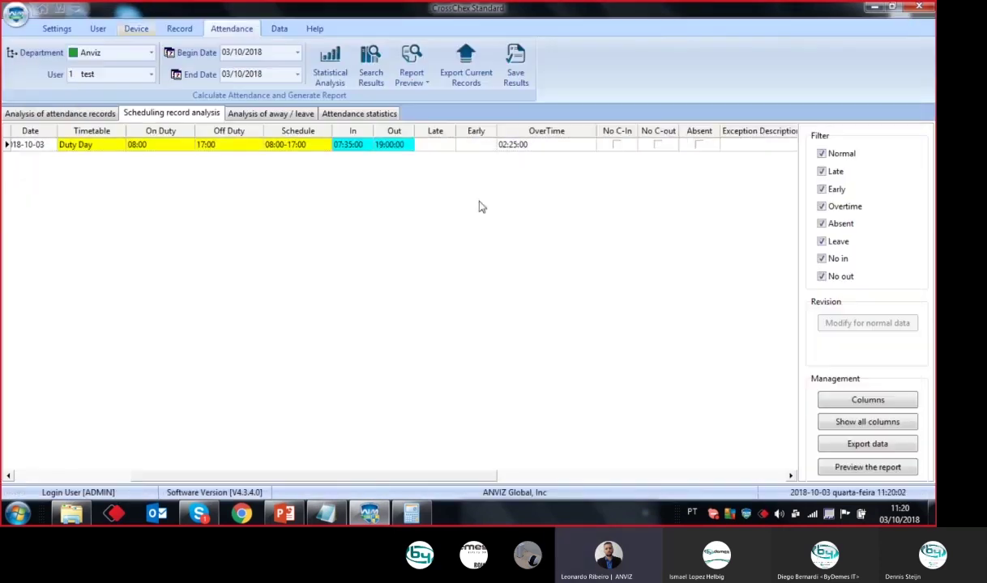
- Browse the Database, Basic Parameter and Attendance Parameter overtime settings
{"action": "left_click_drag", "start_coordinate": [335, 483], "coordinate": [101, 464]}
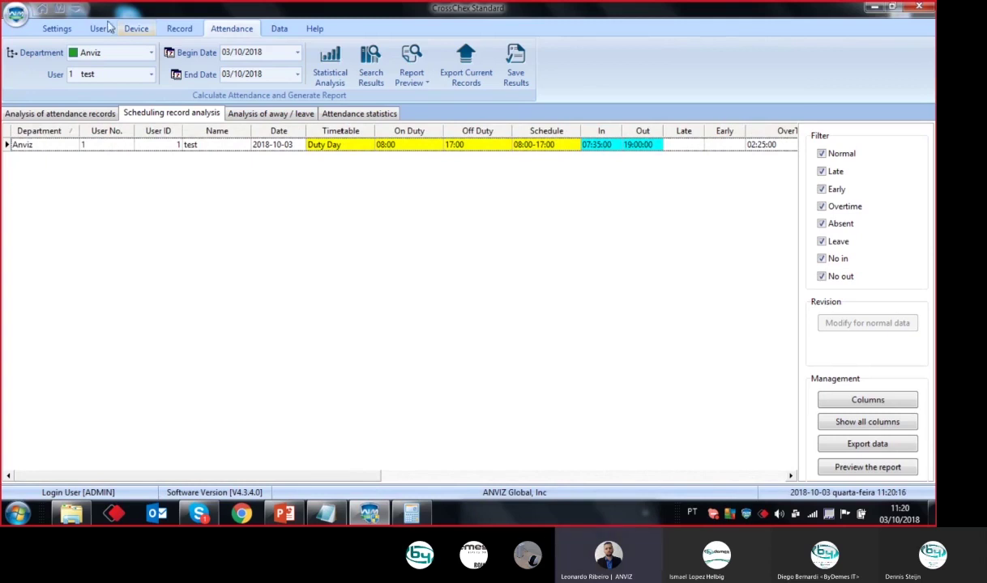
{"action": "left_click", "coordinate": [57, 30]}
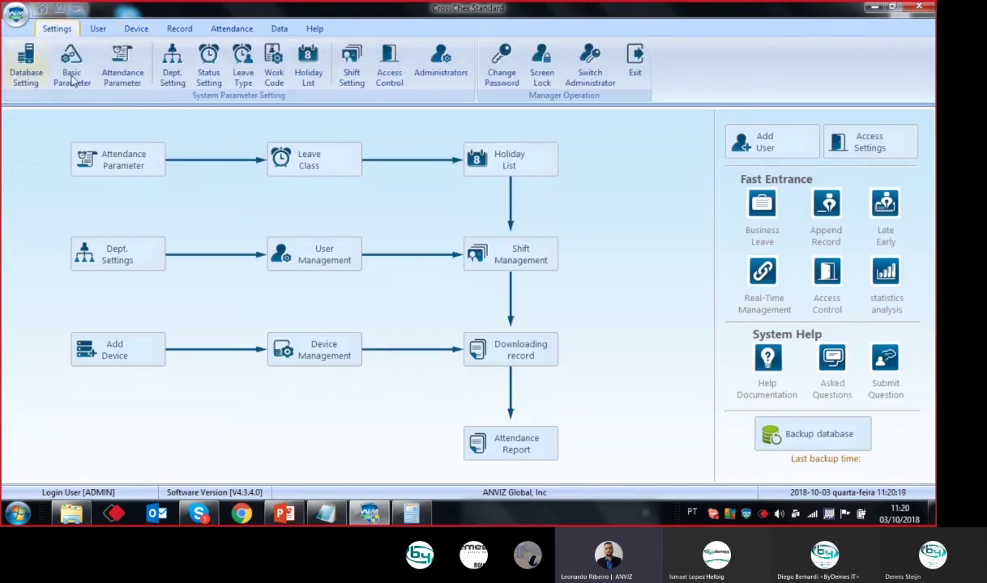
{"action": "left_click", "coordinate": [33, 75]}
{"action": "left_click", "coordinate": [64, 75]}
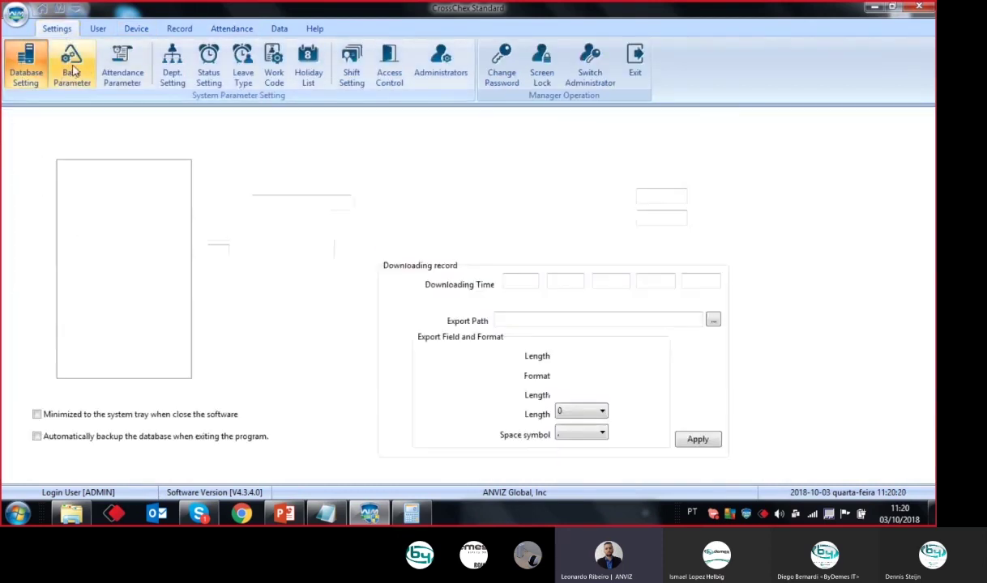
{"action": "left_click", "coordinate": [124, 74]}
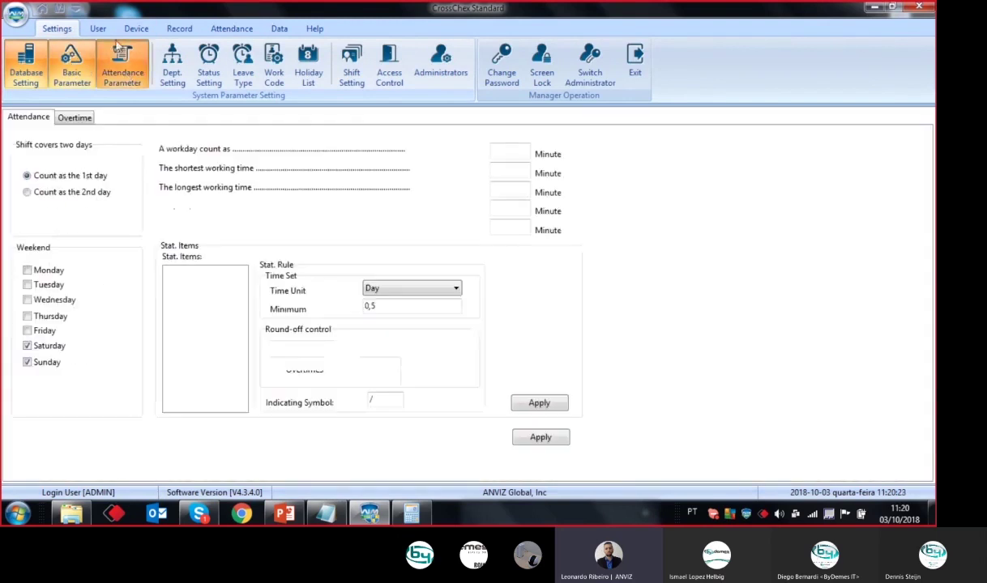
{"action": "left_click", "coordinate": [71, 118]}
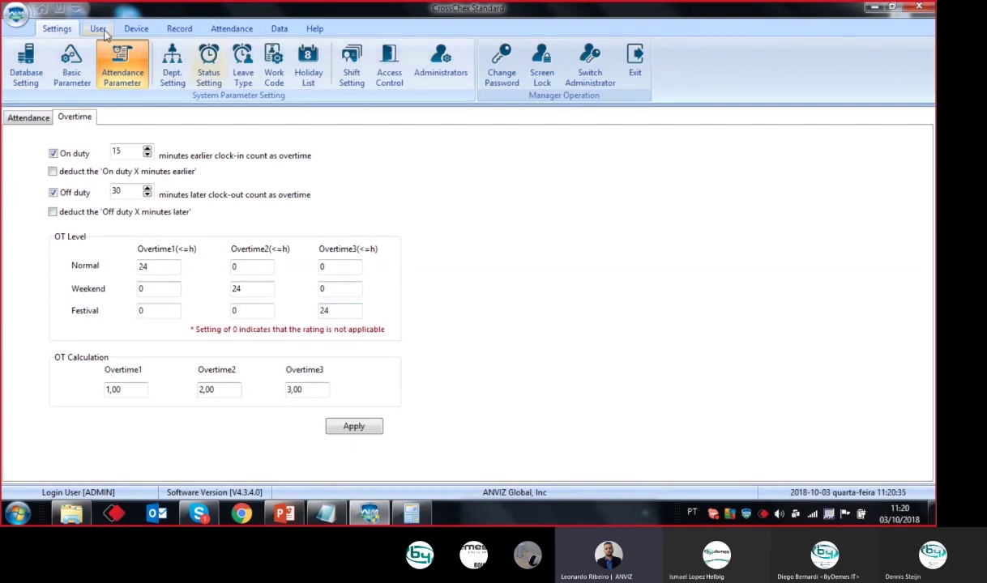
{"action": "left_click", "coordinate": [42, 9]}
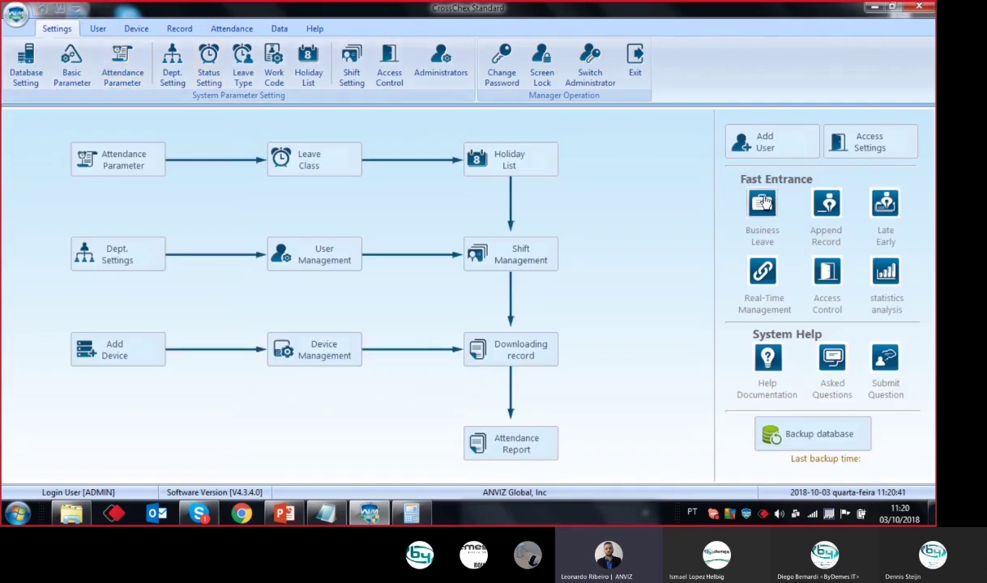
- Glance at the Leave Type settings, then open the Business Leave entry page
{"action": "left_click", "coordinate": [234, 69]}
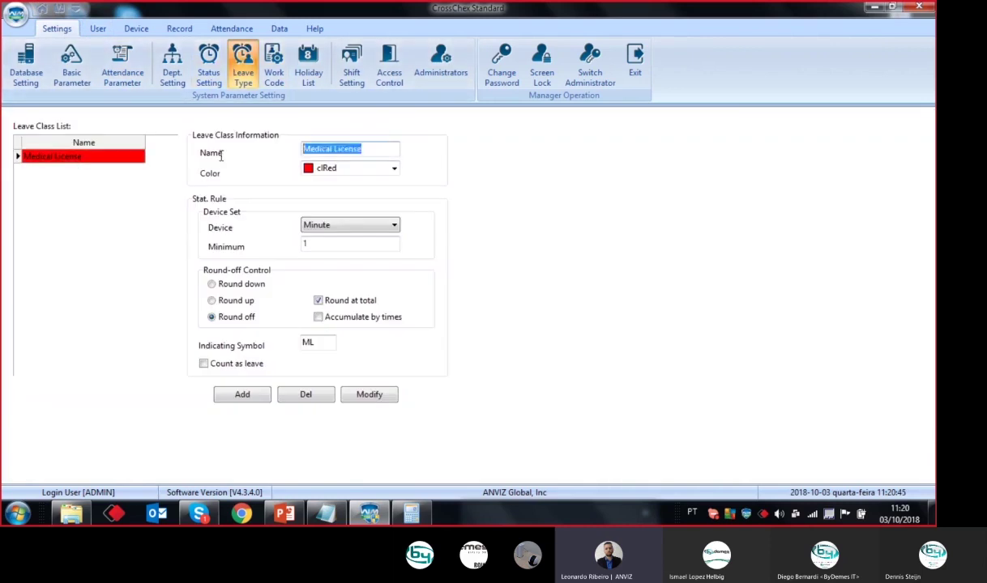
{"action": "left_click", "coordinate": [49, 12]}
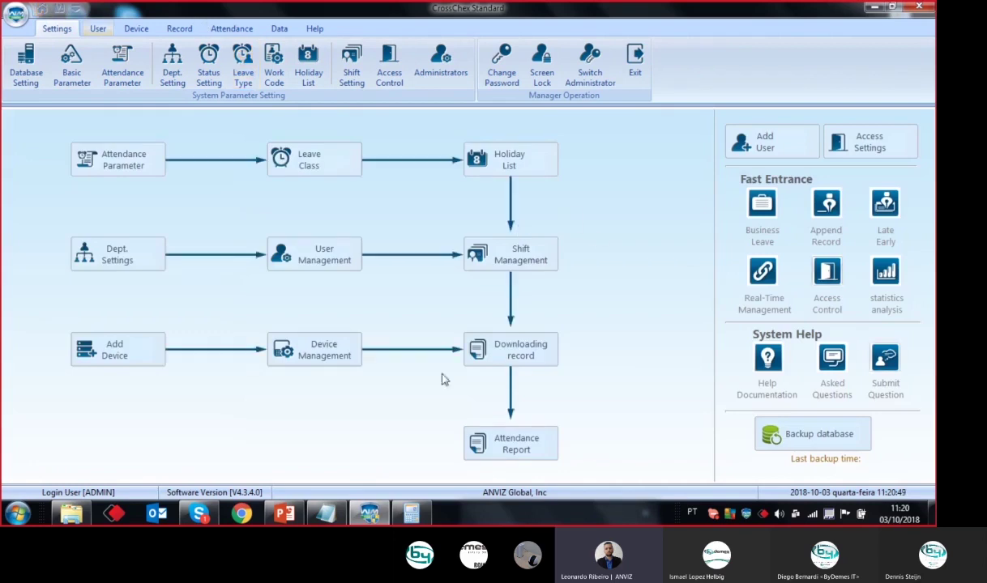
{"action": "left_click", "coordinate": [751, 218]}
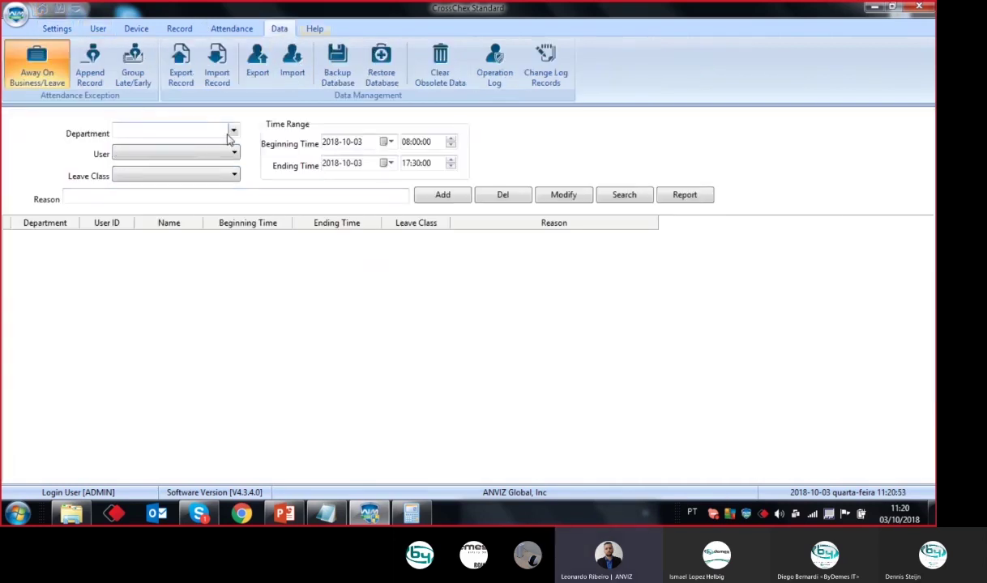
- Choose user test, leave class Medical License, and leave date 2018-10-04
{"action": "left_click", "coordinate": [230, 139]}
{"action": "left_click", "coordinate": [138, 153]}
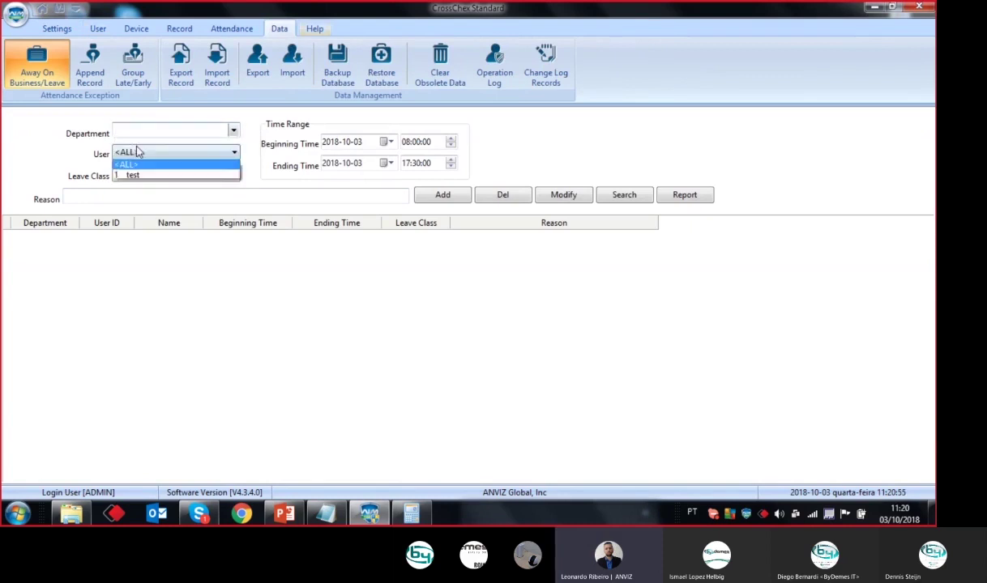
{"action": "left_click", "coordinate": [129, 175]}
{"action": "left_click", "coordinate": [135, 176]}
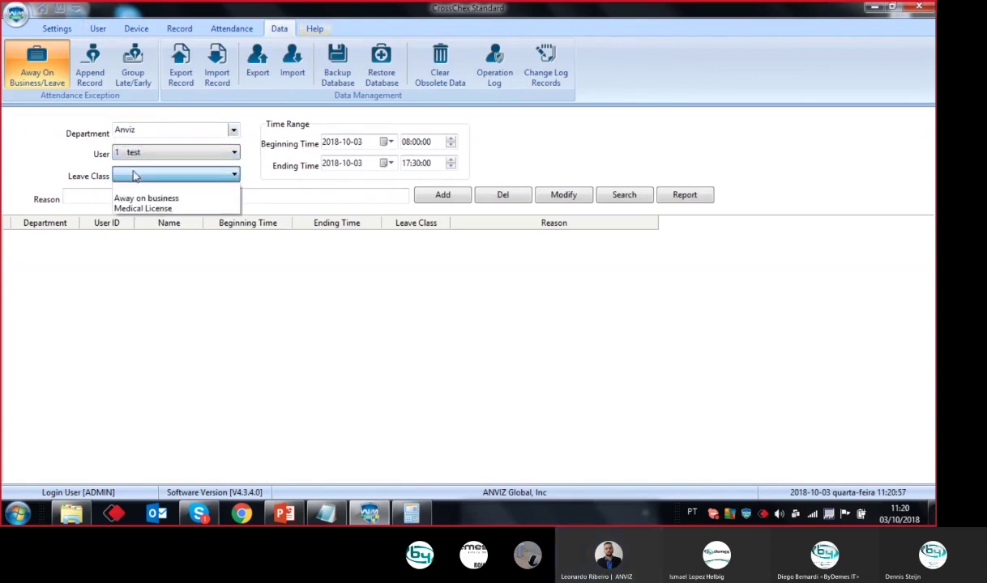
{"action": "left_click", "coordinate": [139, 209]}
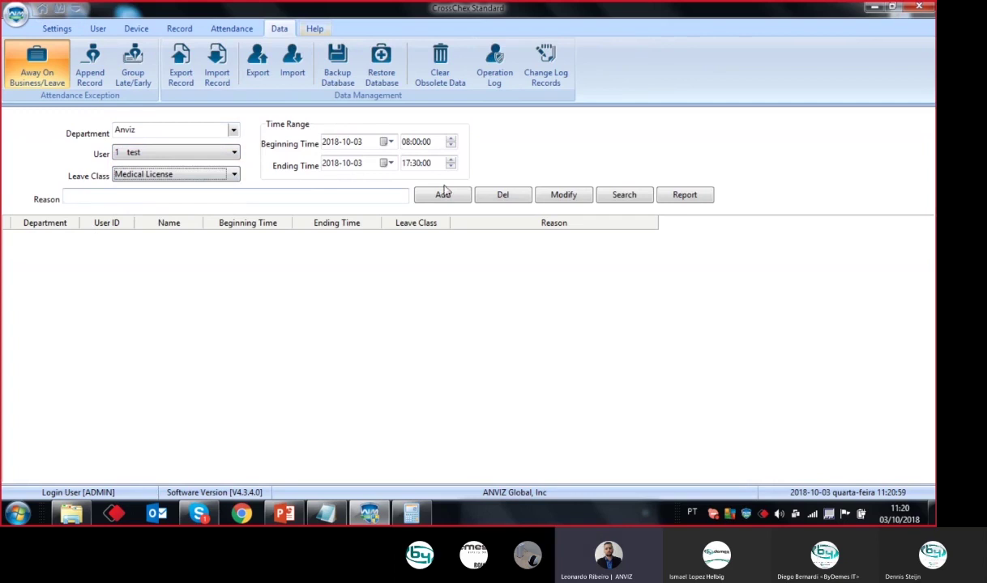
{"action": "left_click", "coordinate": [386, 142]}
{"action": "left_click", "coordinate": [402, 181]}
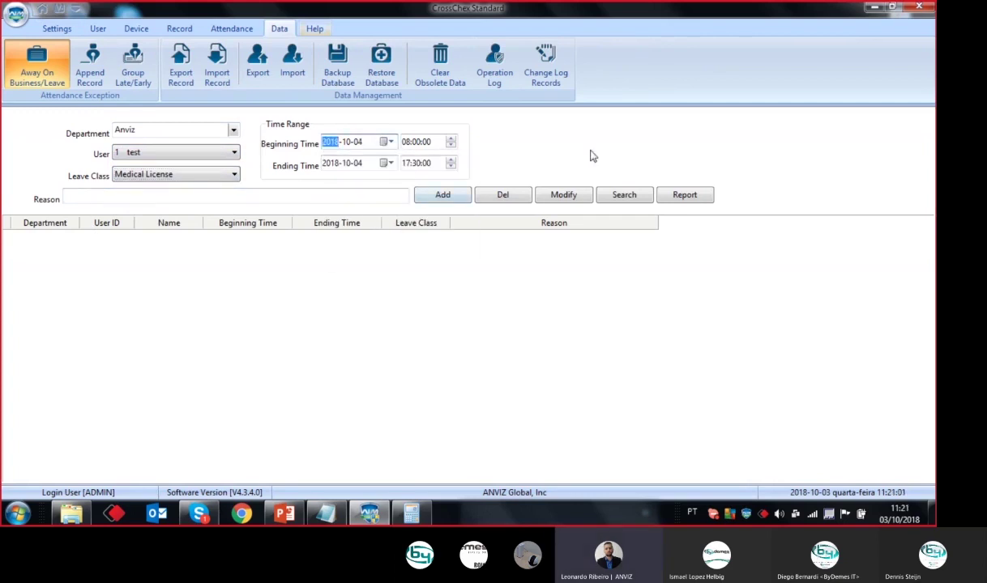
- Set the 17:00 end time, enter reason 'Medical License OK - Justified', and add the leave
{"action": "left_click", "coordinate": [415, 163]}
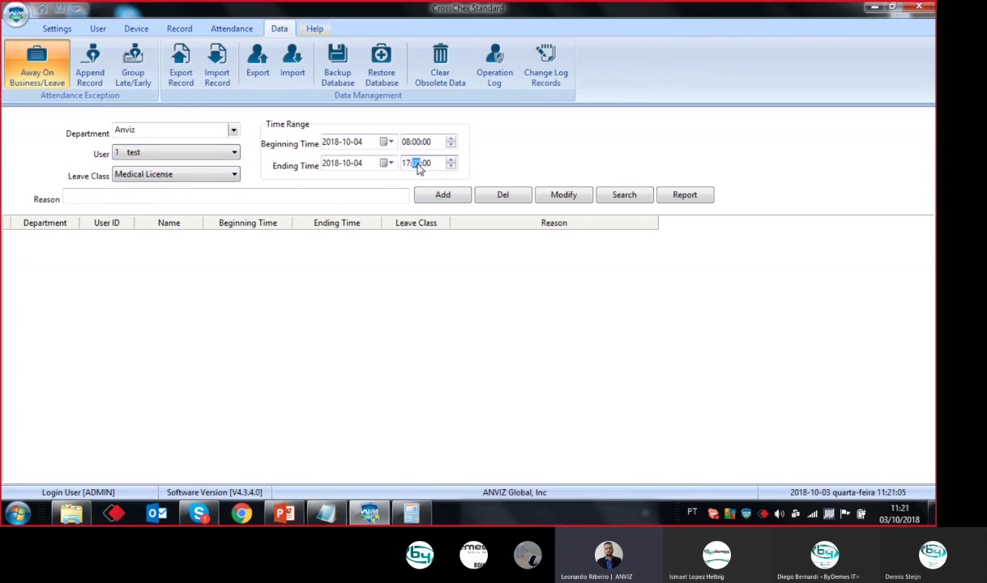
{"action": "left_click", "coordinate": [297, 195]}
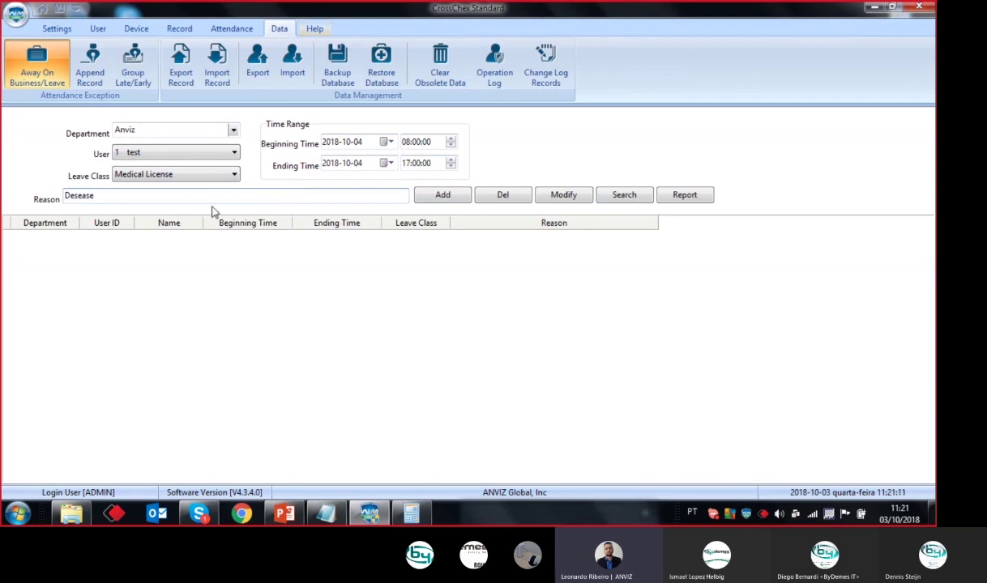
{"action": "left_click_drag", "start_coordinate": [114, 196], "coordinate": [2, 201]}
{"action": "type", "text": "Medical License OK - Justified"}
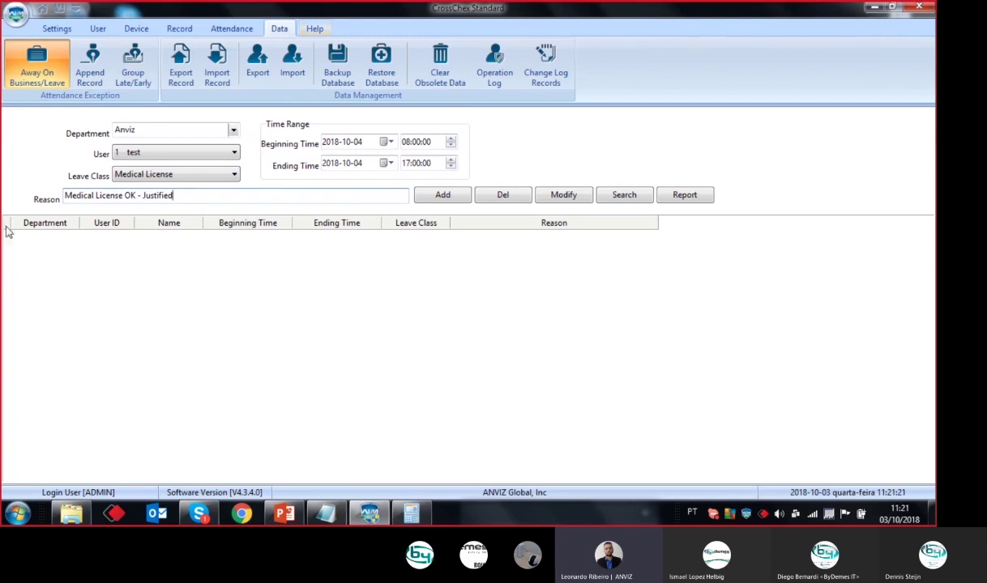
{"action": "left_click", "coordinate": [436, 195]}
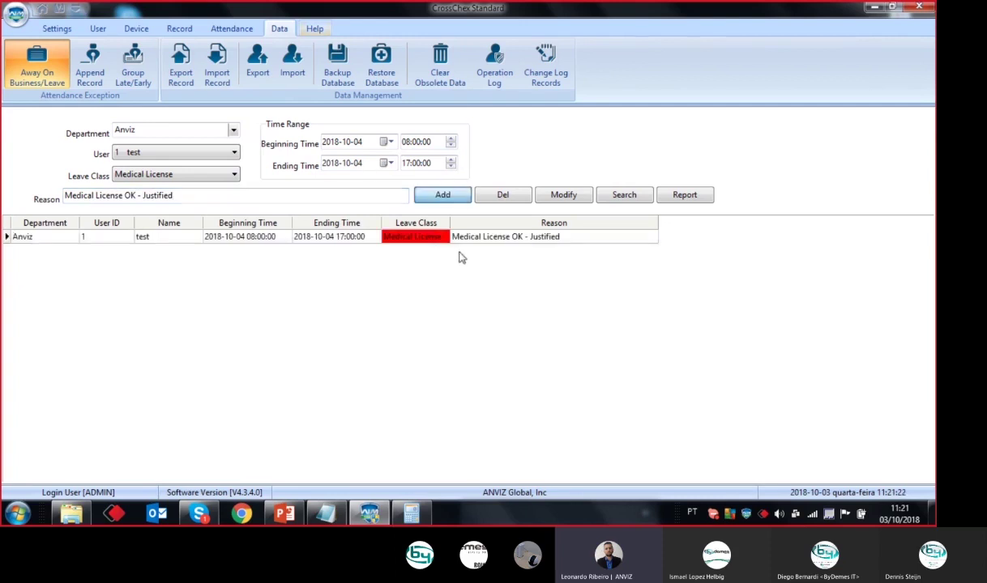
{"action": "left_click", "coordinate": [261, 240]}
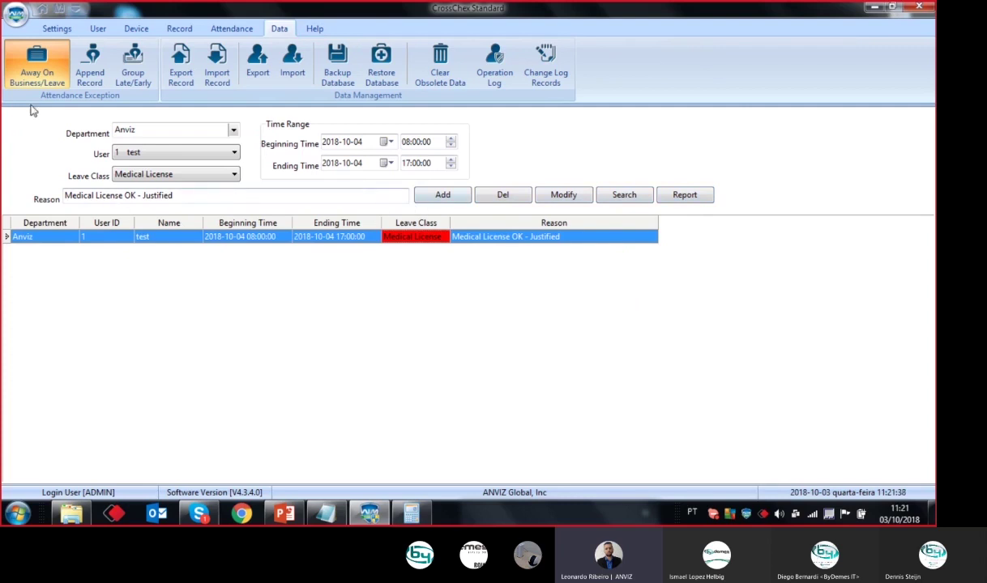
{"action": "left_click", "coordinate": [392, 142]}
{"action": "left_click", "coordinate": [327, 162]}
{"action": "left_click", "coordinate": [461, 188]}
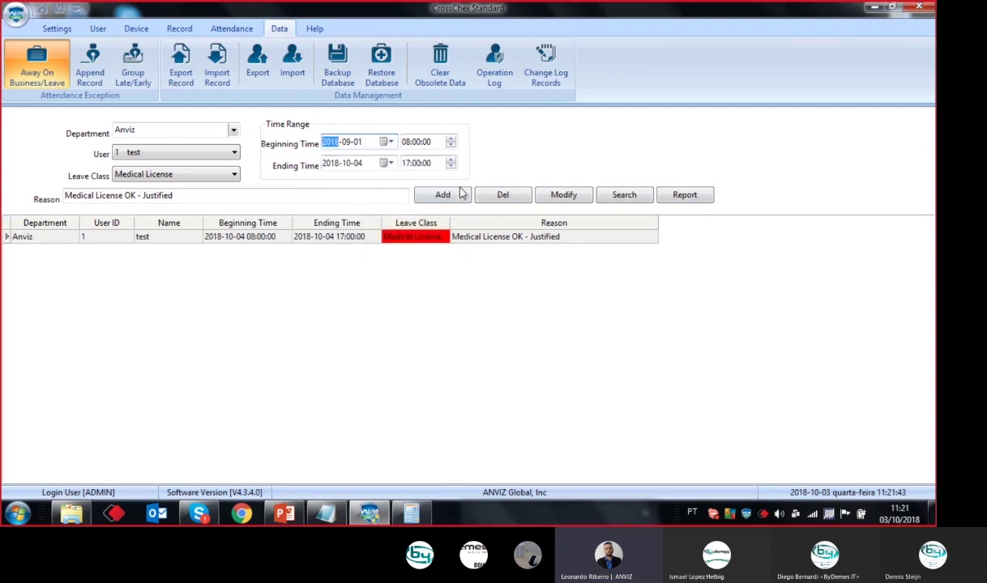
{"action": "left_click", "coordinate": [390, 163]}
{"action": "left_click", "coordinate": [398, 251]}
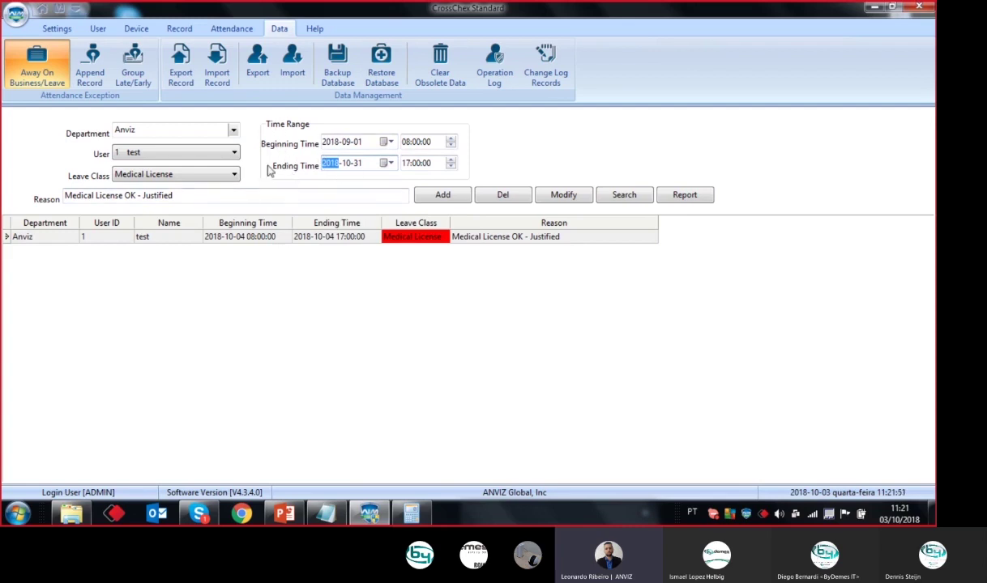
{"action": "left_click", "coordinate": [228, 152]}
{"action": "left_click", "coordinate": [159, 163]}
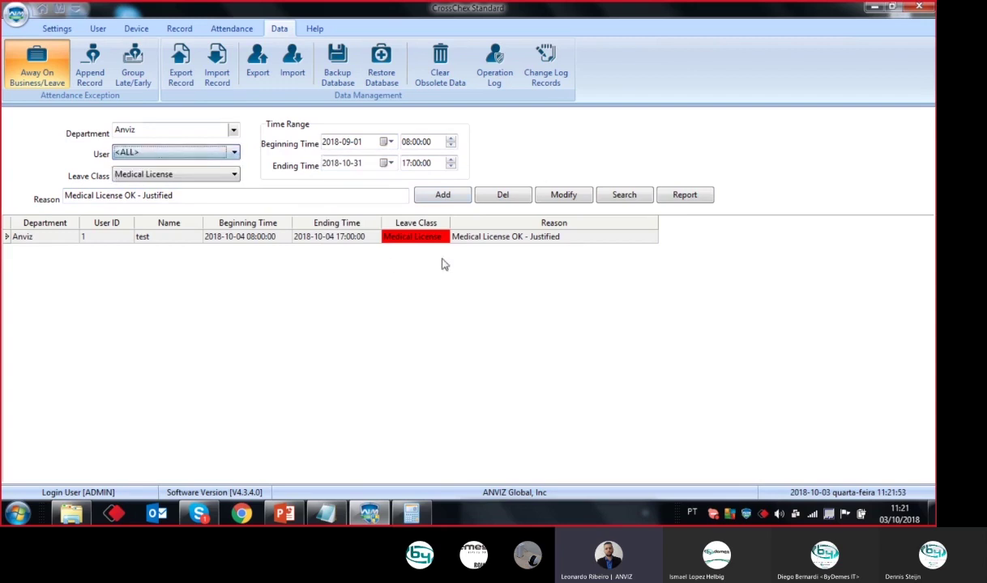
{"action": "left_click", "coordinate": [599, 194]}
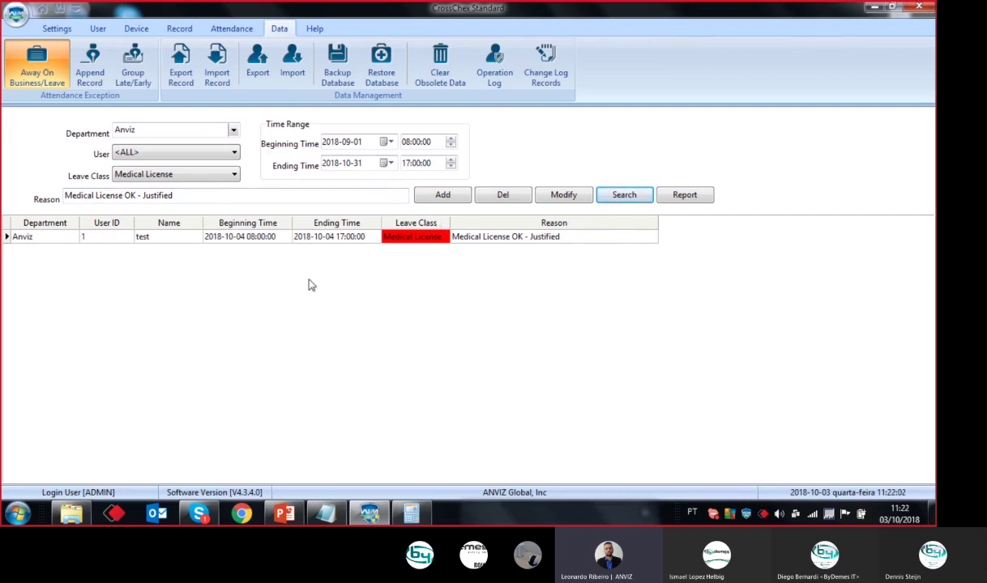
{"action": "left_click", "coordinate": [220, 237]}
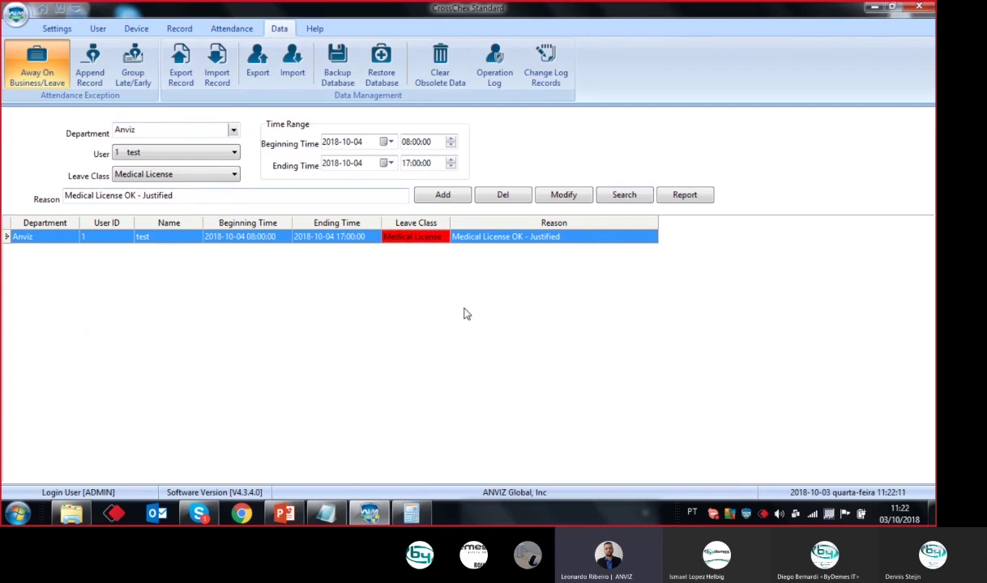
- Run the statistical analysis with begin and end date 04/10/2018
{"action": "left_click", "coordinate": [227, 30]}
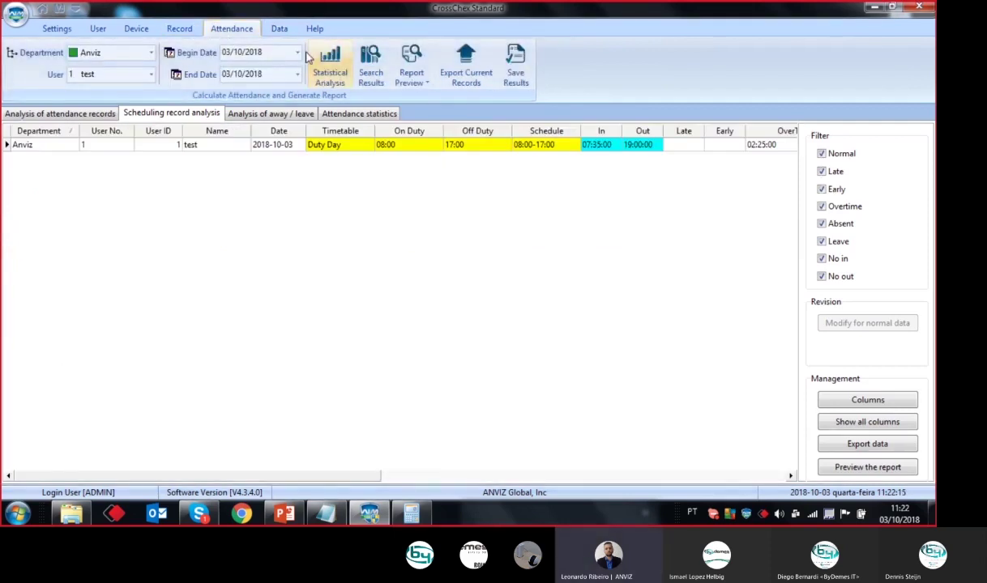
{"action": "left_click", "coordinate": [298, 53]}
{"action": "left_click", "coordinate": [278, 95]}
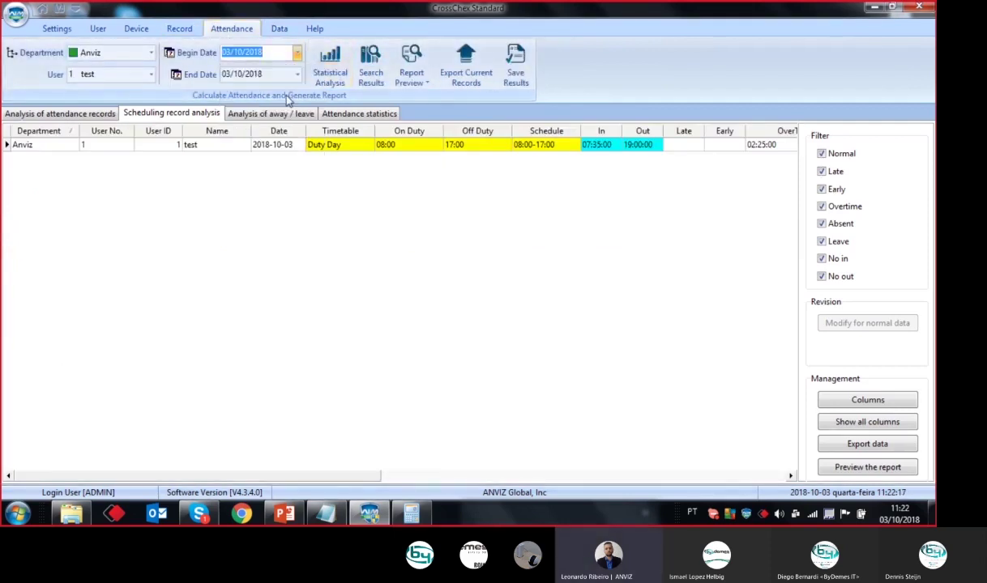
{"action": "left_click", "coordinate": [297, 74]}
{"action": "left_click", "coordinate": [298, 75]}
{"action": "left_click", "coordinate": [285, 116]}
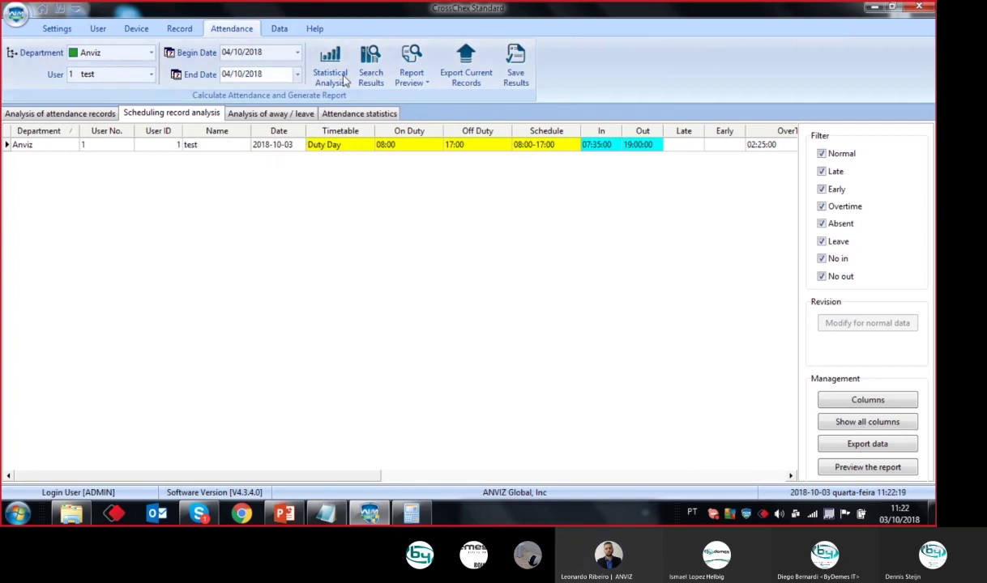
{"action": "left_click", "coordinate": [330, 68]}
{"action": "left_click", "coordinate": [430, 281]}
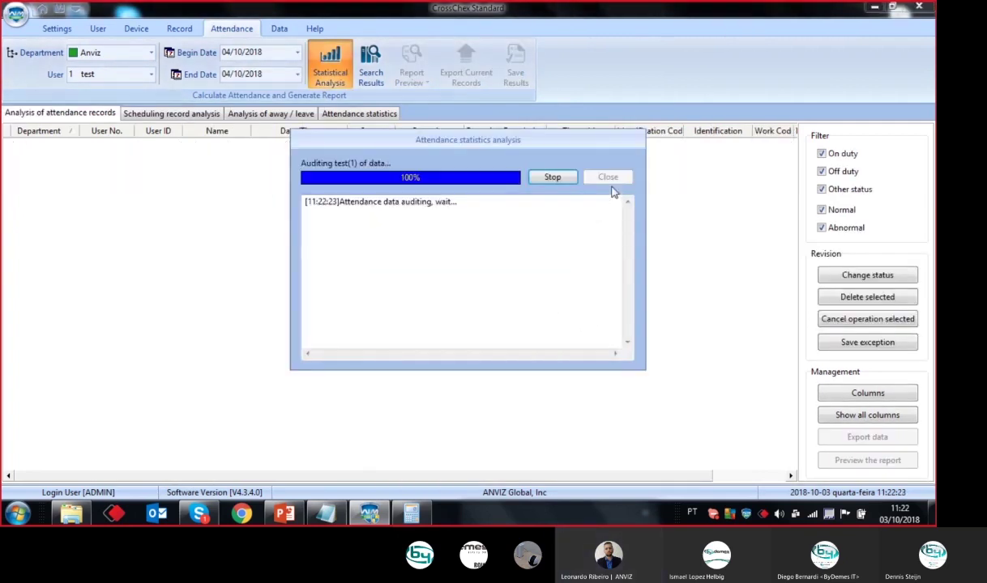
{"action": "left_click", "coordinate": [608, 177]}
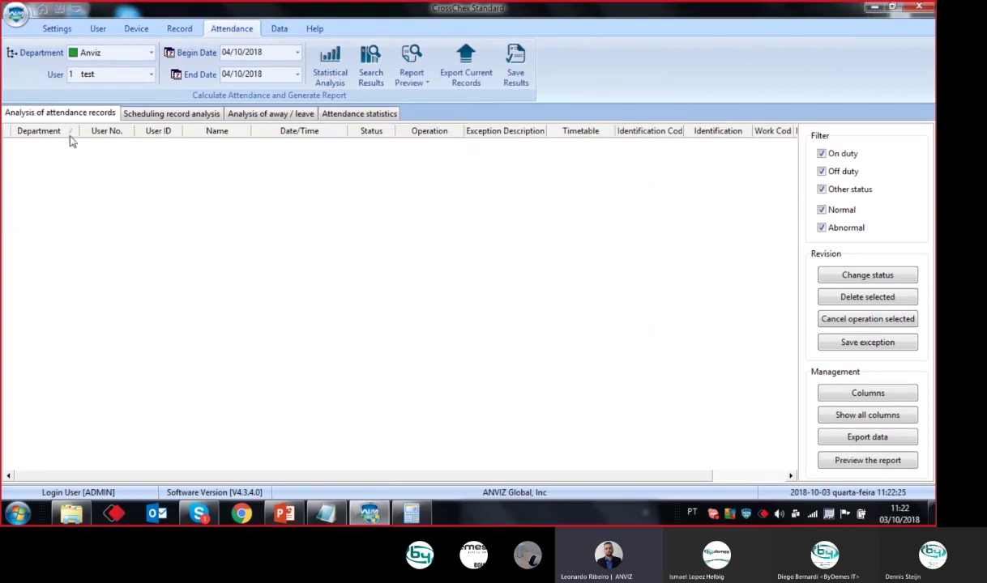
- View the scheduling record showing the Medical License exception, Work Day 1, Work Long 540
{"action": "left_click", "coordinate": [130, 116]}
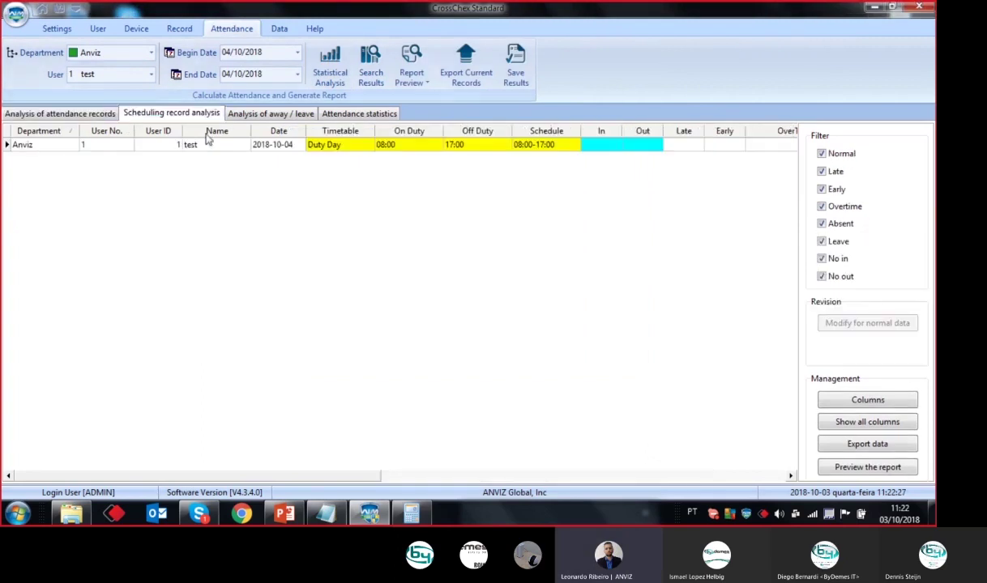
{"action": "left_click_drag", "start_coordinate": [287, 478], "coordinate": [525, 484]}
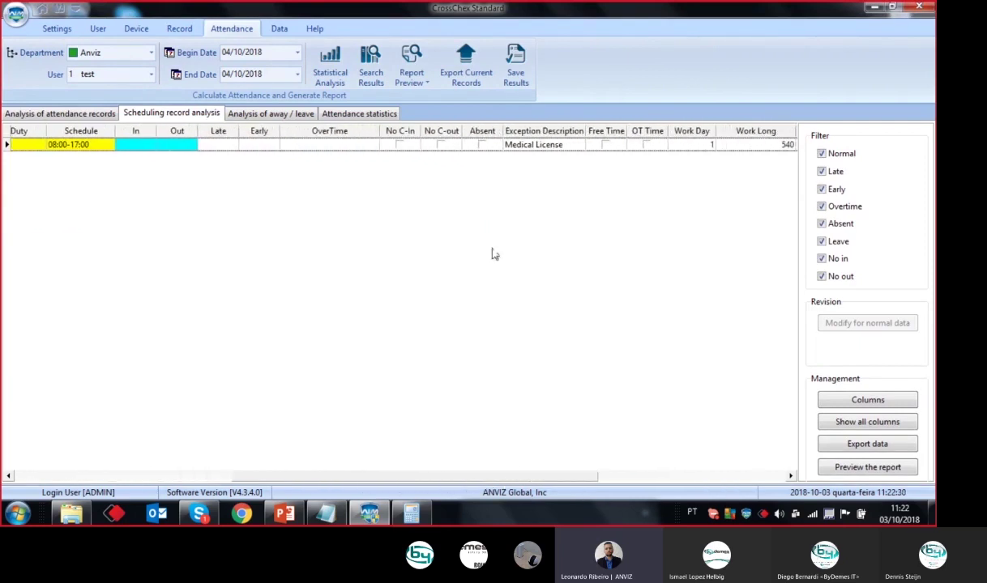
{"action": "left_click_drag", "start_coordinate": [272, 483], "coordinate": [681, 451]}
{"action": "left_click", "coordinate": [418, 83]}
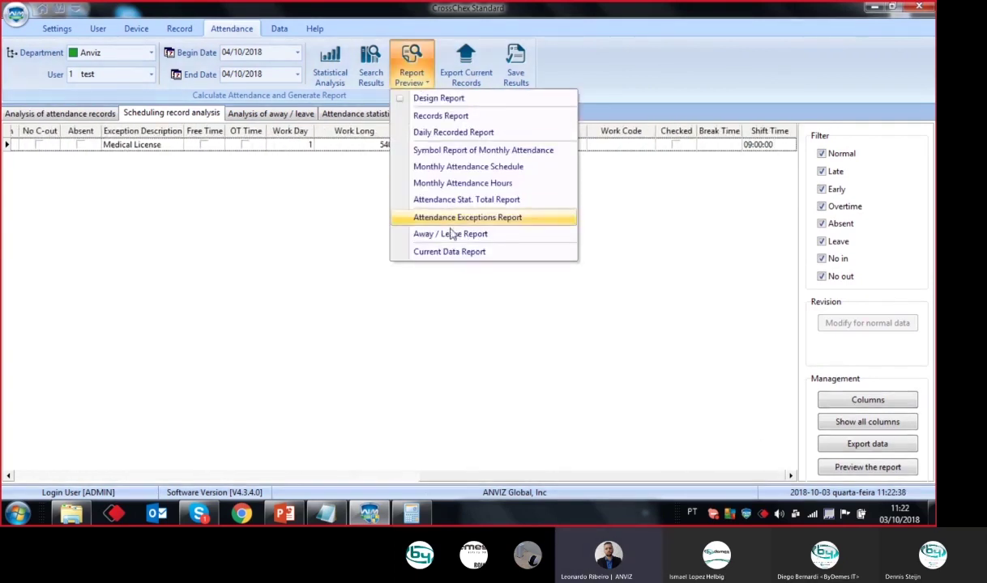
{"action": "left_click", "coordinate": [447, 211]}
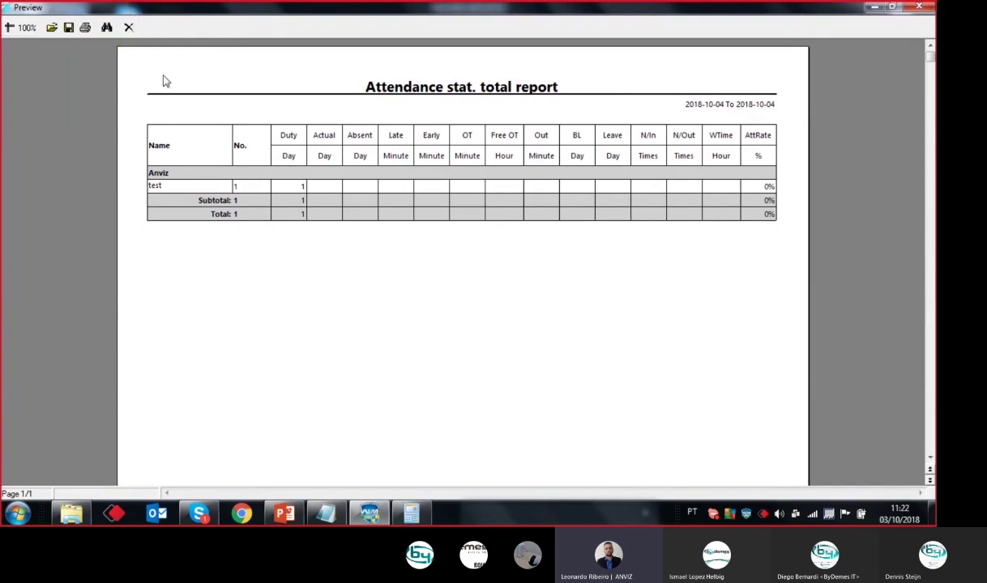
{"action": "left_click", "coordinate": [129, 28]}
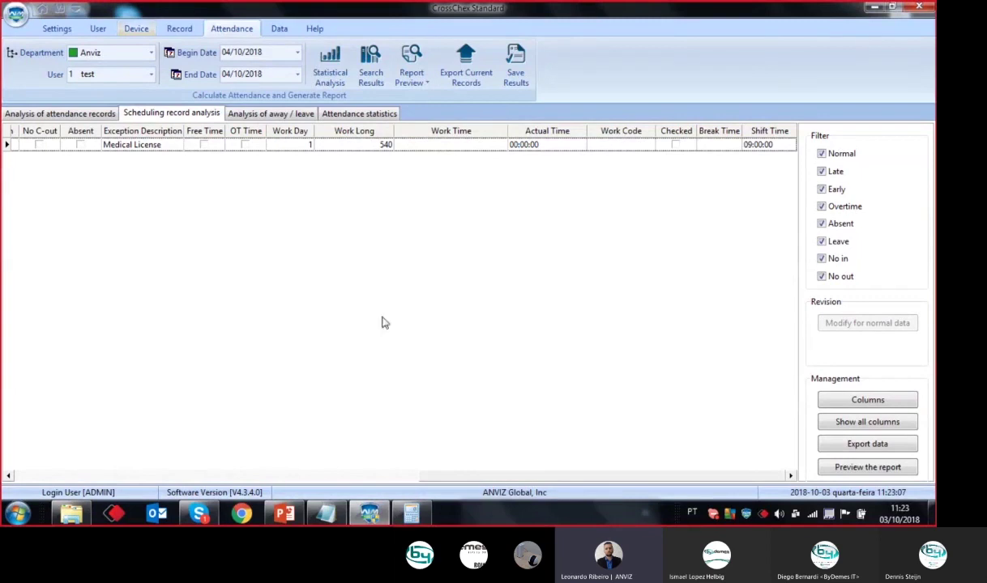
- Open a new add-device form from Device Management on the Device tab
{"action": "left_click", "coordinate": [50, 27]}
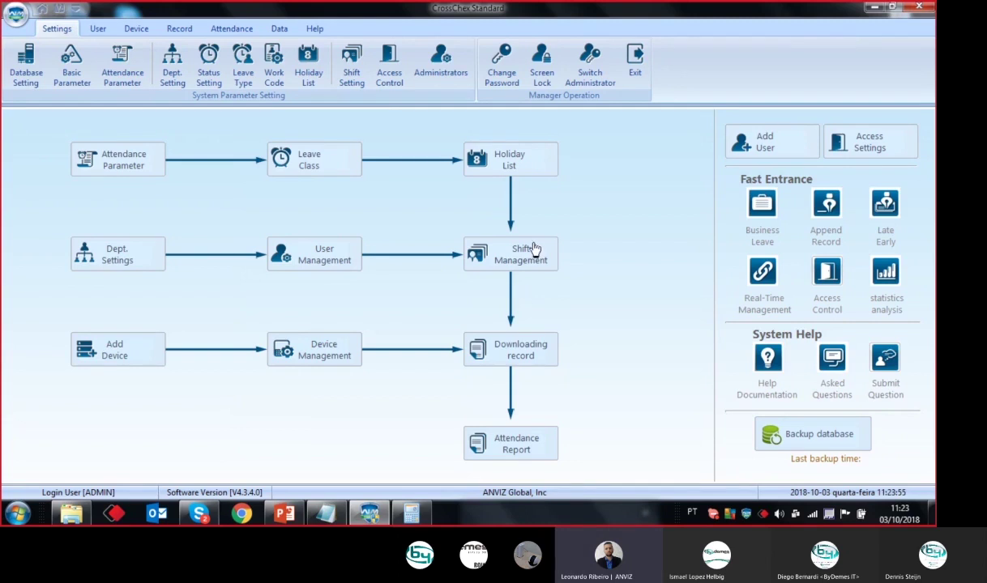
{"action": "left_click", "coordinate": [136, 30]}
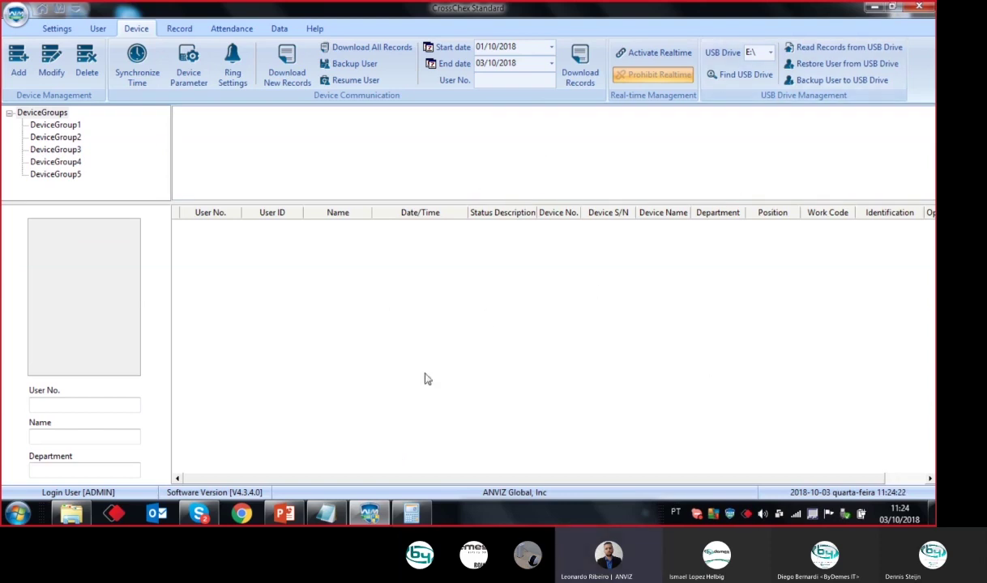
{"action": "left_click", "coordinate": [21, 73]}
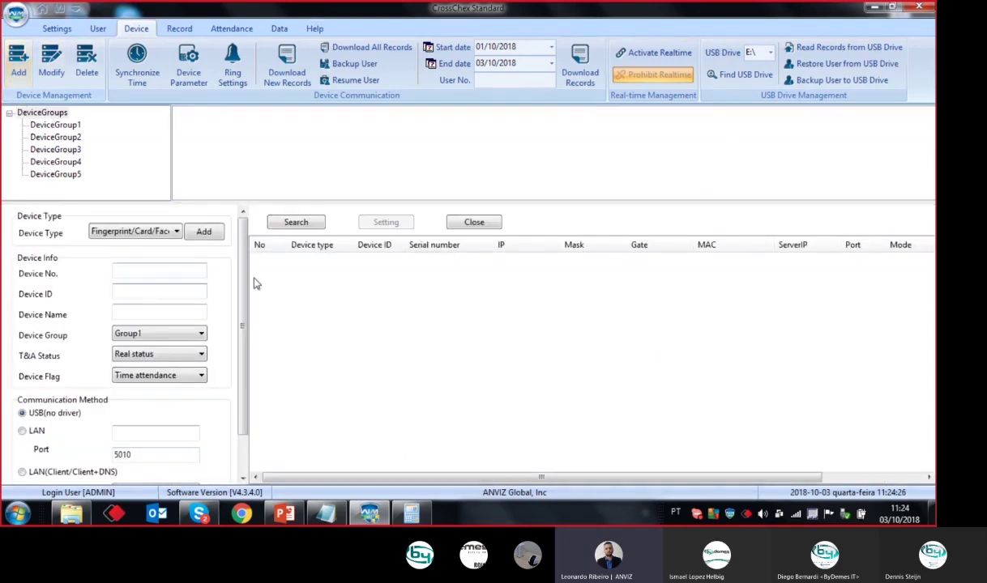
{"action": "scroll", "coordinate": [154, 286], "scroll_direction": "down", "scroll_amount": 1}
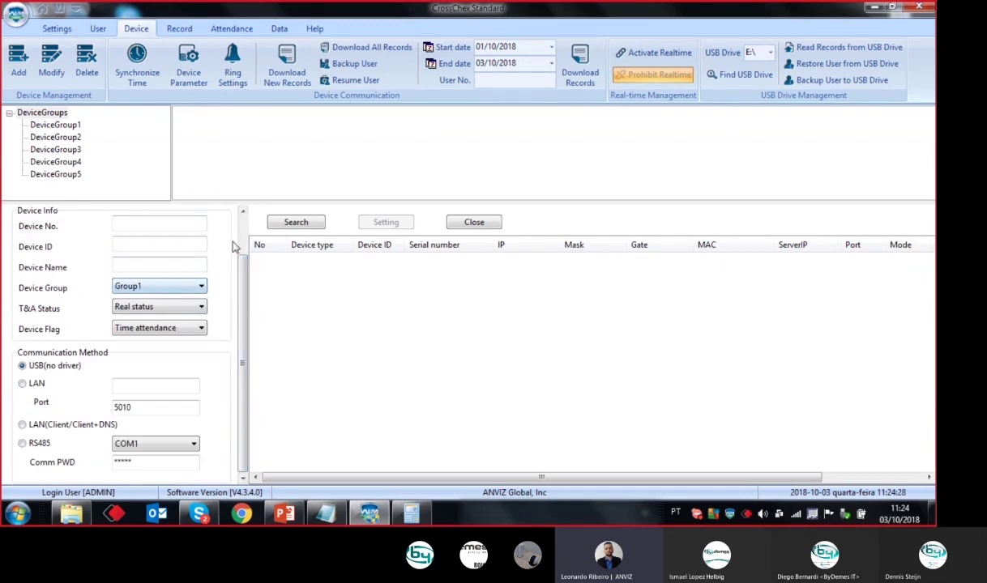
{"action": "scroll", "coordinate": [220, 253], "scroll_direction": "up", "scroll_amount": 1}
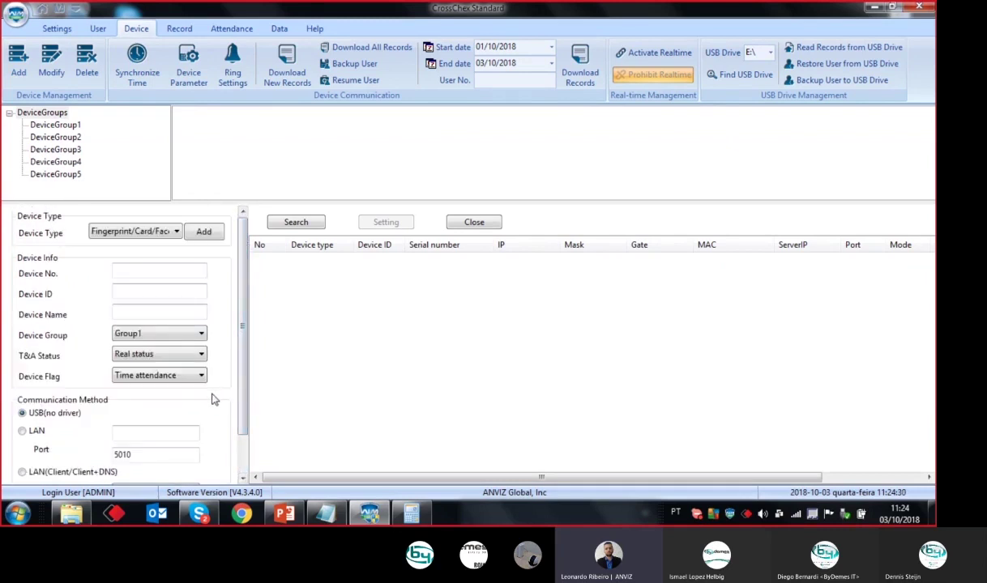
{"action": "left_click", "coordinate": [209, 516]}
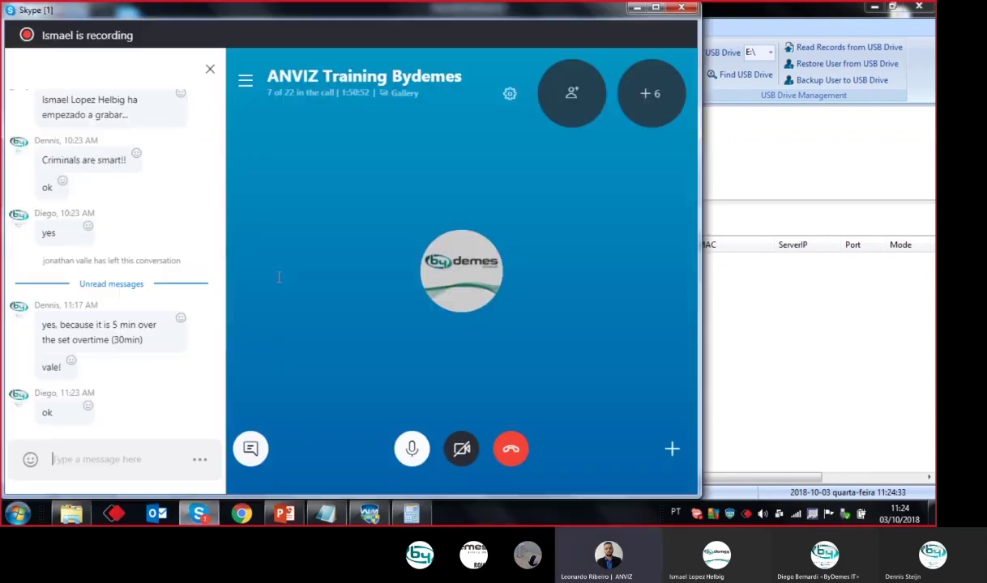
{"action": "left_click", "coordinate": [637, 8]}
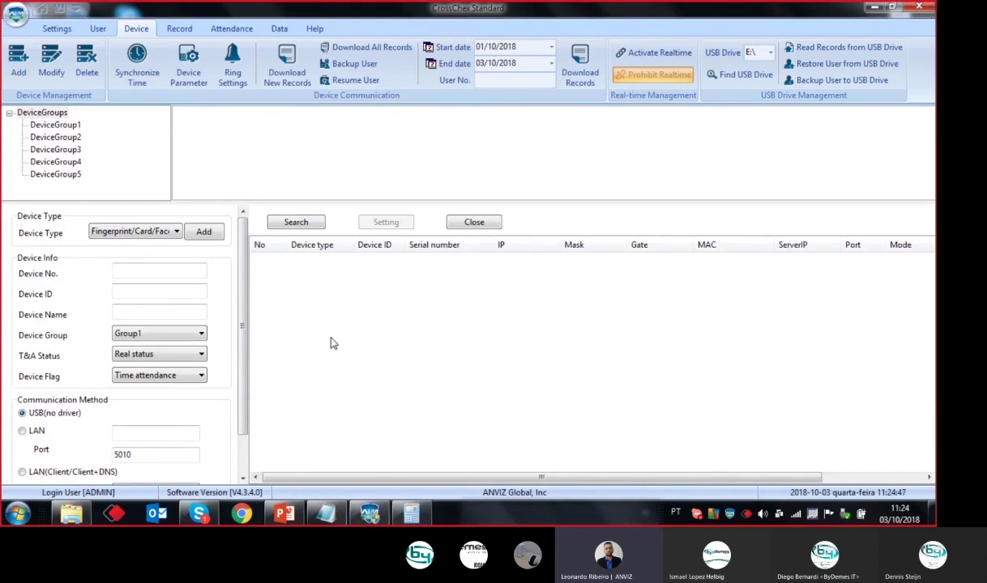
- Search for devices and keep Fingerprint/Card/Facepass 7 as the device type
{"action": "left_click", "coordinate": [293, 222]}
{"action": "left_click", "coordinate": [159, 239]}
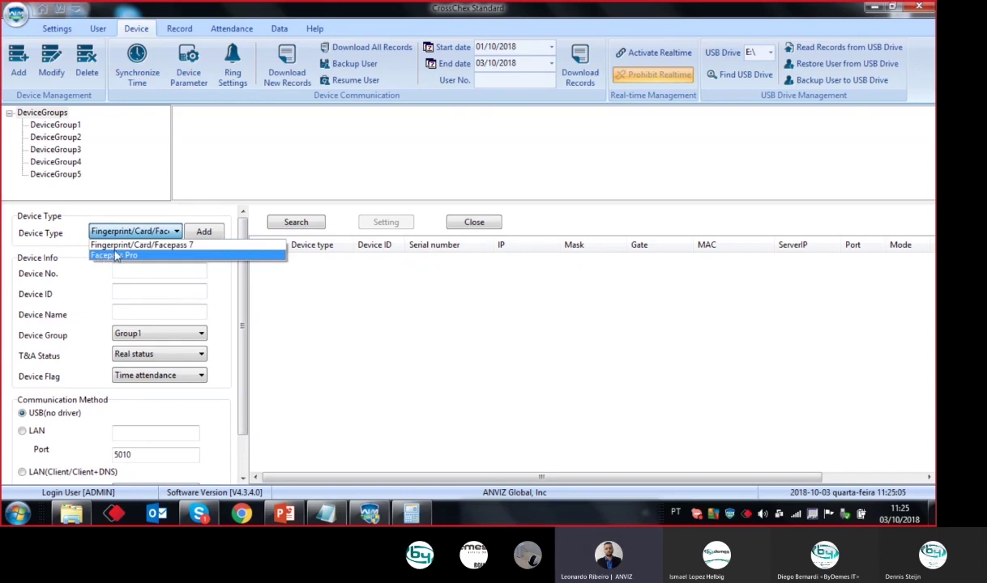
{"action": "left_click", "coordinate": [118, 247]}
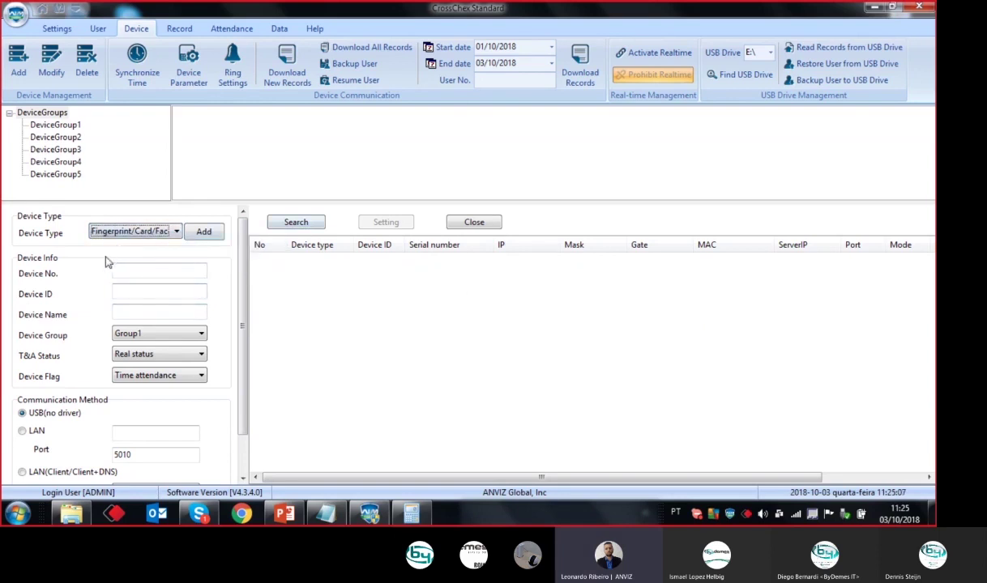
- Enter 1 as both the Device No. and the Device ID
{"action": "left_click", "coordinate": [133, 273]}
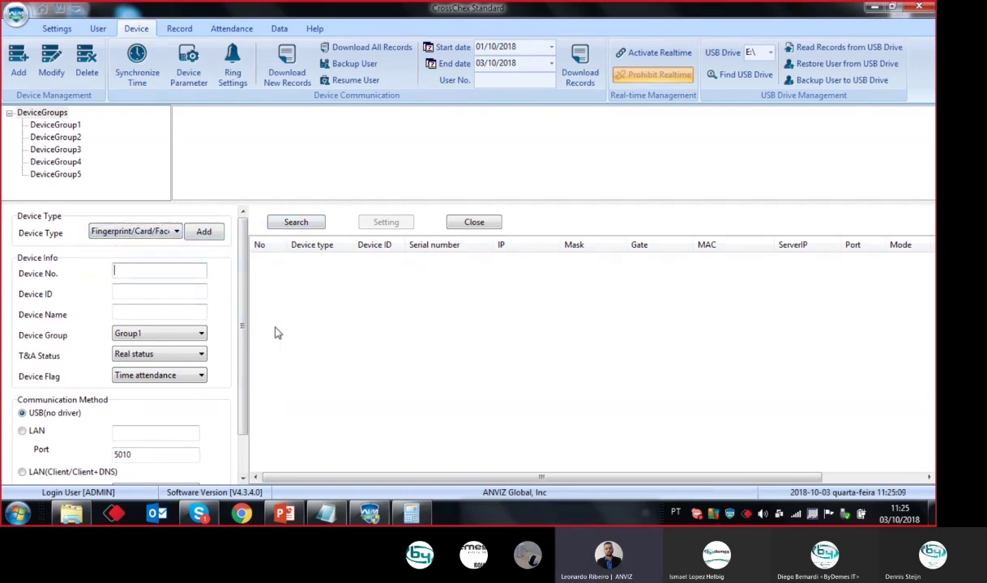
{"action": "left_click", "coordinate": [158, 291]}
{"action": "left_click", "coordinate": [184, 276]}
{"action": "key", "text": "Tab"}
{"action": "left_click", "coordinate": [183, 271]}
{"action": "type", "text": "1"}
{"action": "left_click", "coordinate": [168, 292]}
{"action": "type", "text": "1"}
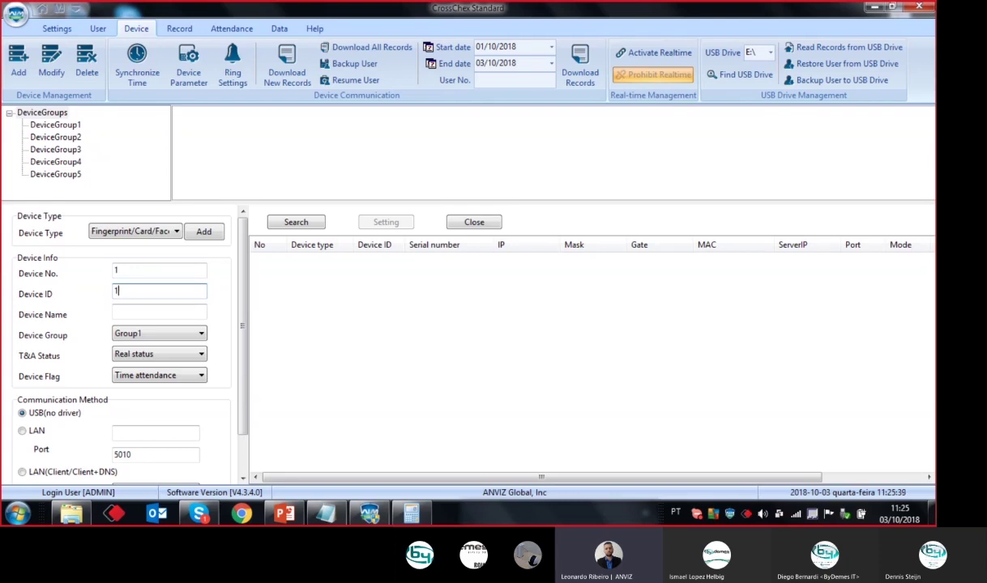
{"action": "key", "text": "BackSpace"}
{"action": "type", "text": "0"}
{"action": "key", "text": "BackSpace"}
{"action": "type", "text": "1"}
- Name the new device 'Tests'
{"action": "left_click", "coordinate": [154, 313]}
{"action": "type", "text": "Tests"}
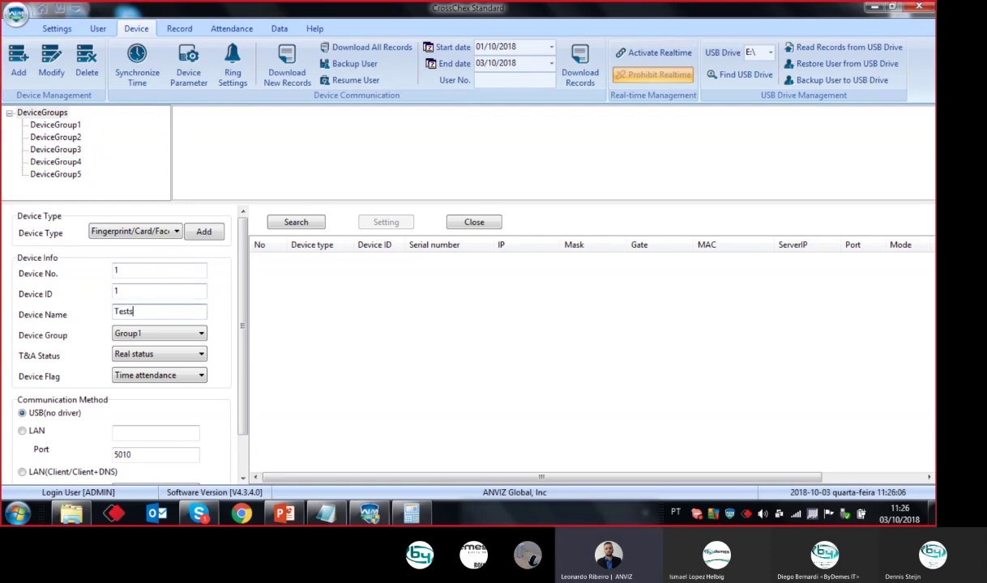
{"action": "left_click", "coordinate": [183, 333]}
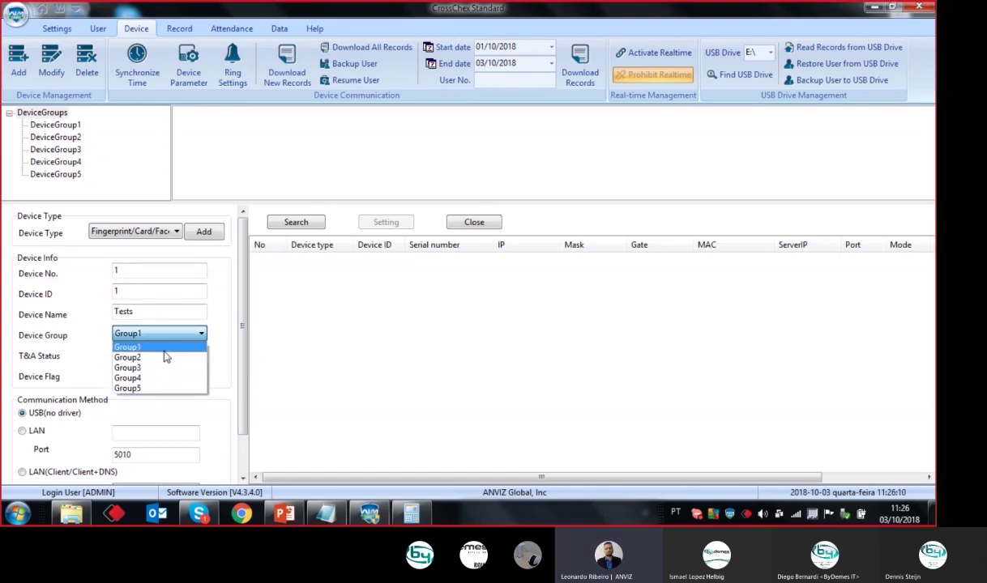
{"action": "left_click", "coordinate": [166, 346]}
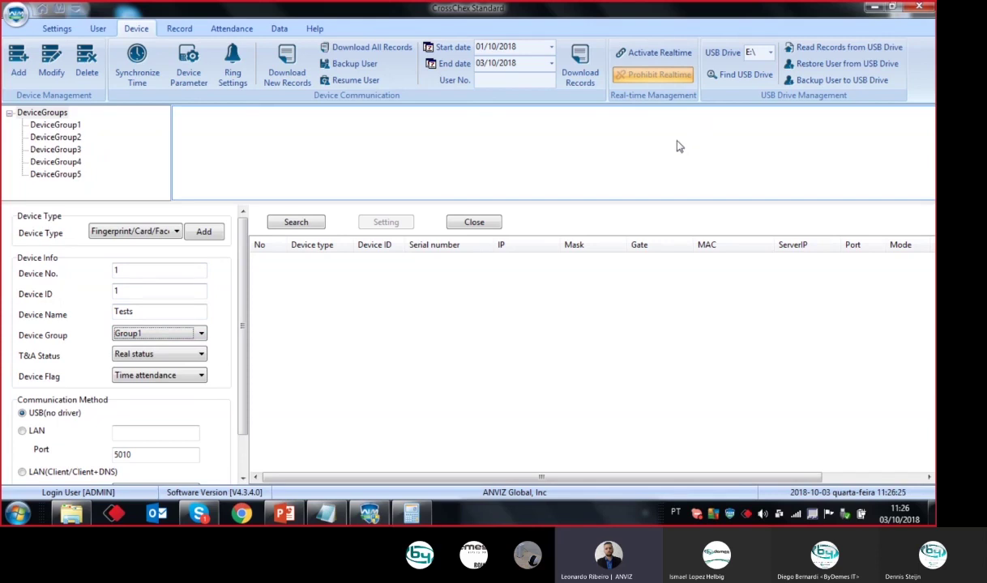
{"action": "left_click", "coordinate": [167, 333]}
{"action": "left_click", "coordinate": [169, 334]}
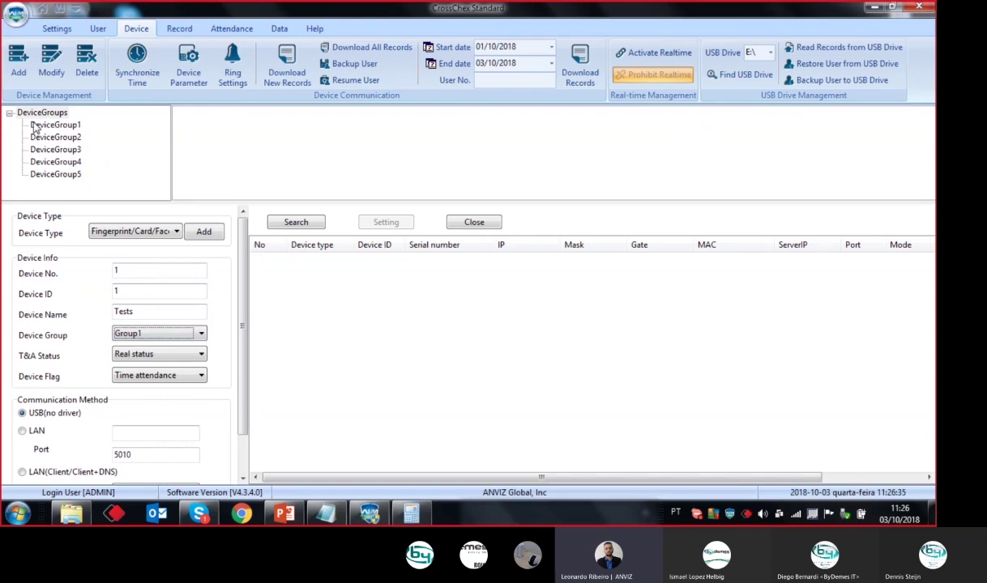
{"action": "left_click", "coordinate": [127, 358]}
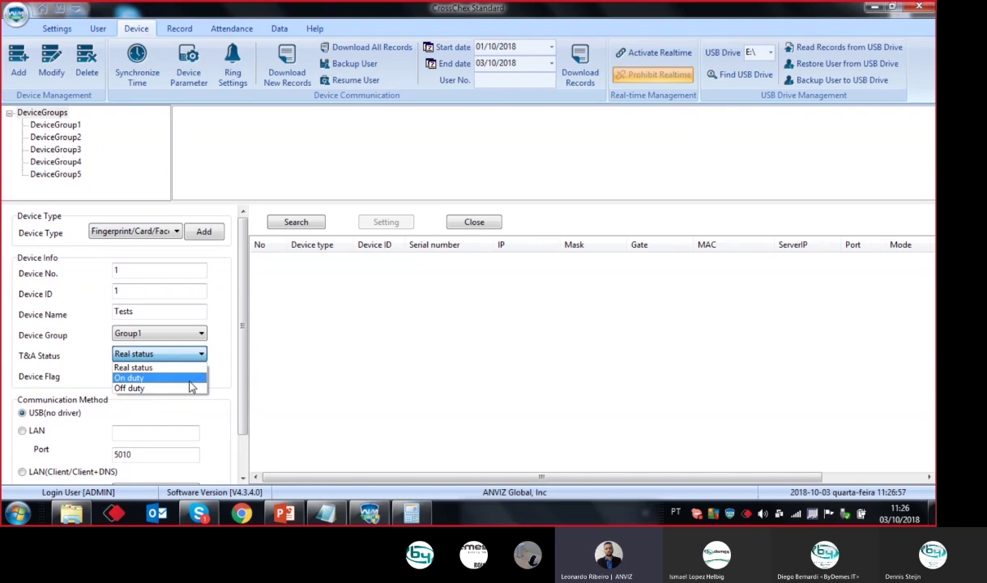
{"action": "left_click", "coordinate": [191, 379]}
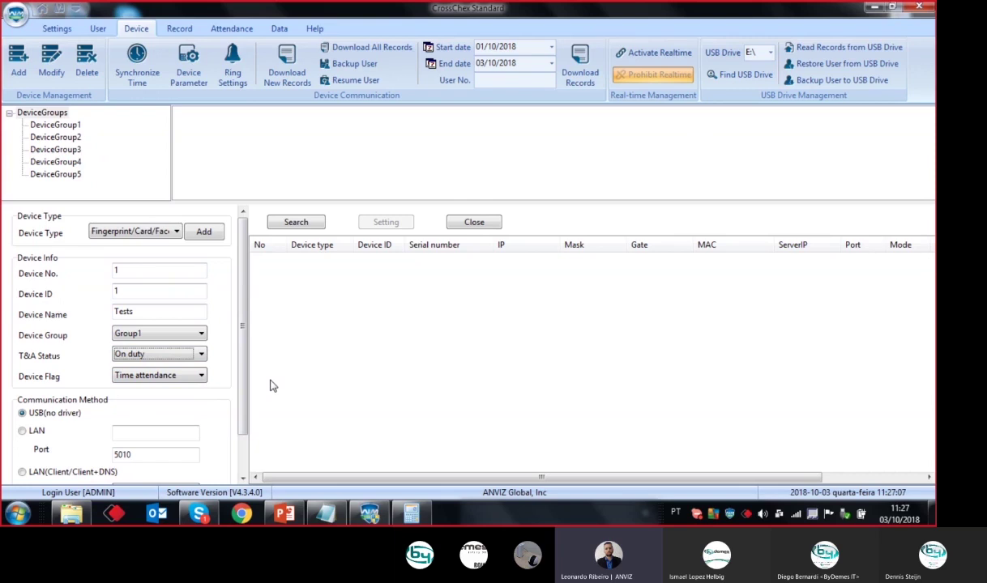
{"action": "left_click", "coordinate": [160, 357]}
{"action": "left_click", "coordinate": [132, 388]}
{"action": "left_click", "coordinate": [168, 355]}
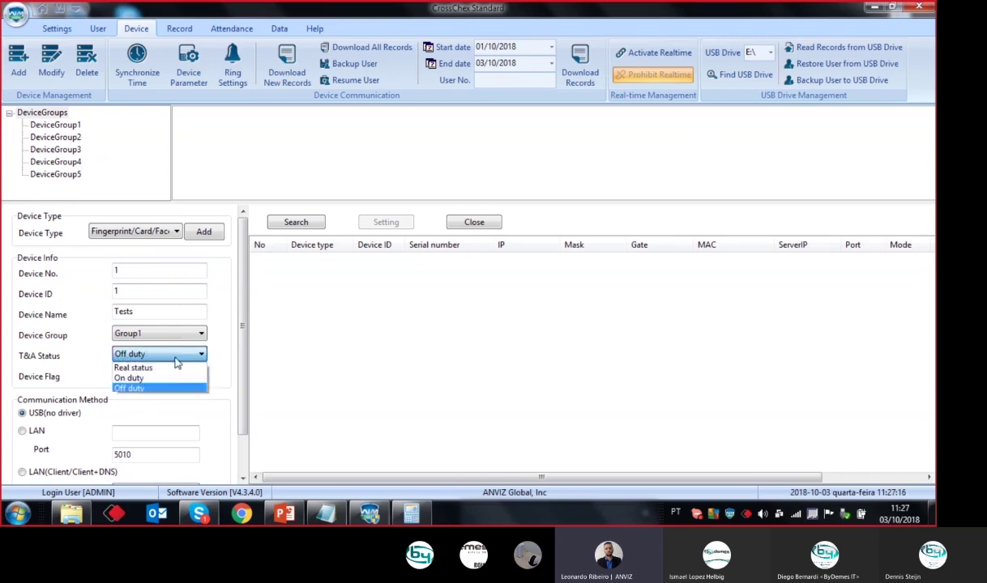
{"action": "left_click", "coordinate": [134, 369]}
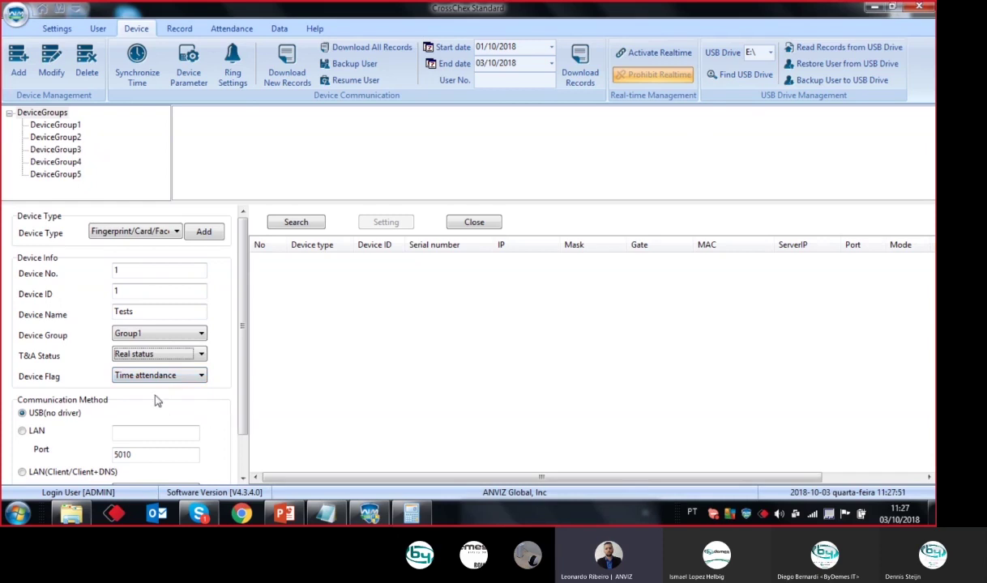
- Keep Real as the T&A status and set the device flag to Access control
{"action": "left_click", "coordinate": [138, 377]}
{"action": "left_click", "coordinate": [138, 402]}
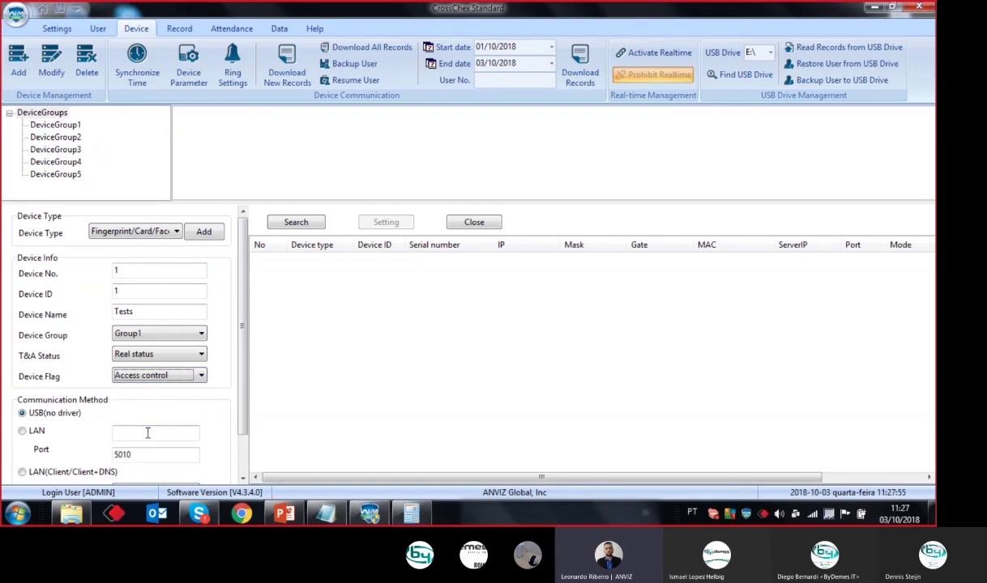
{"action": "left_click", "coordinate": [162, 379]}
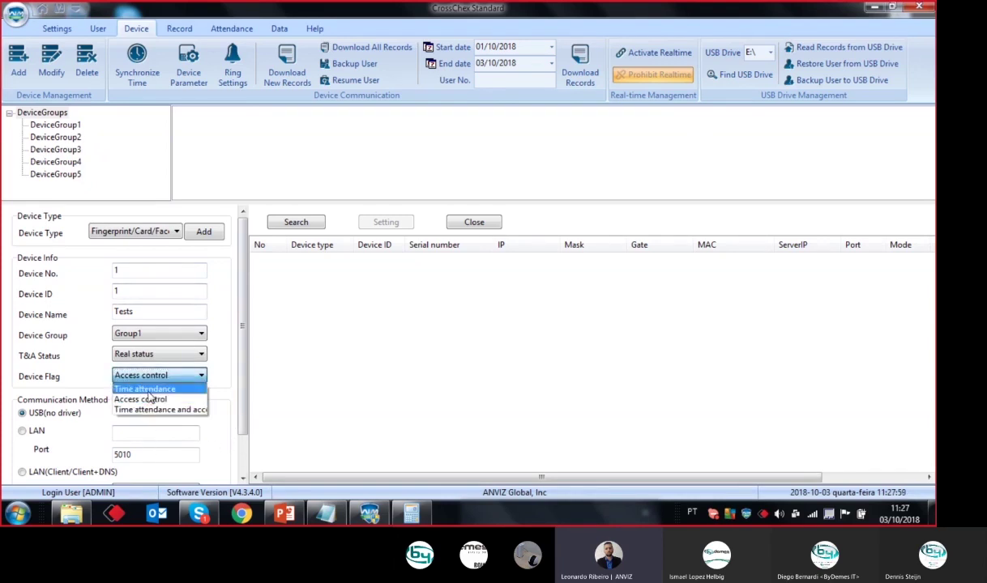
{"action": "left_click", "coordinate": [149, 390]}
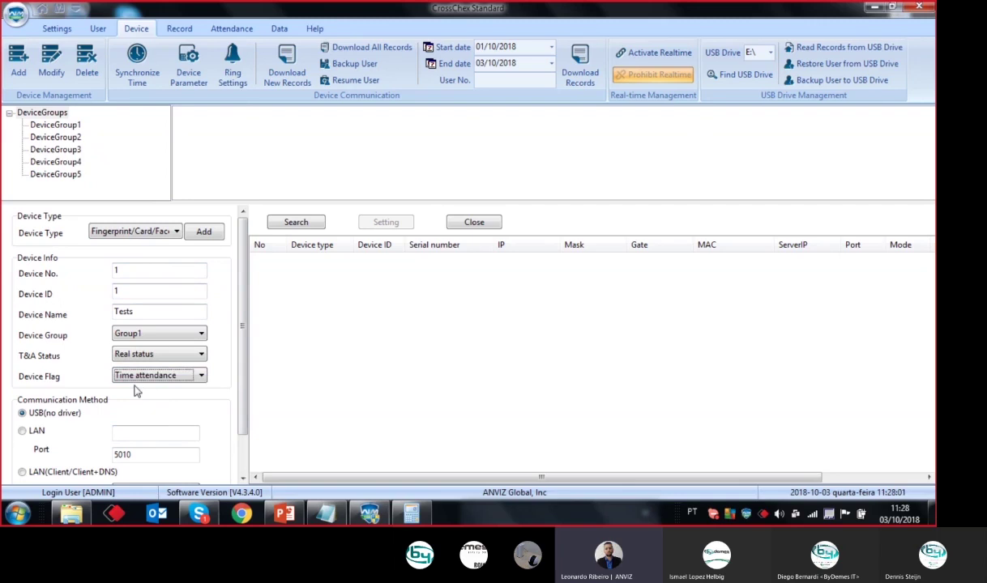
{"action": "left_click", "coordinate": [132, 375]}
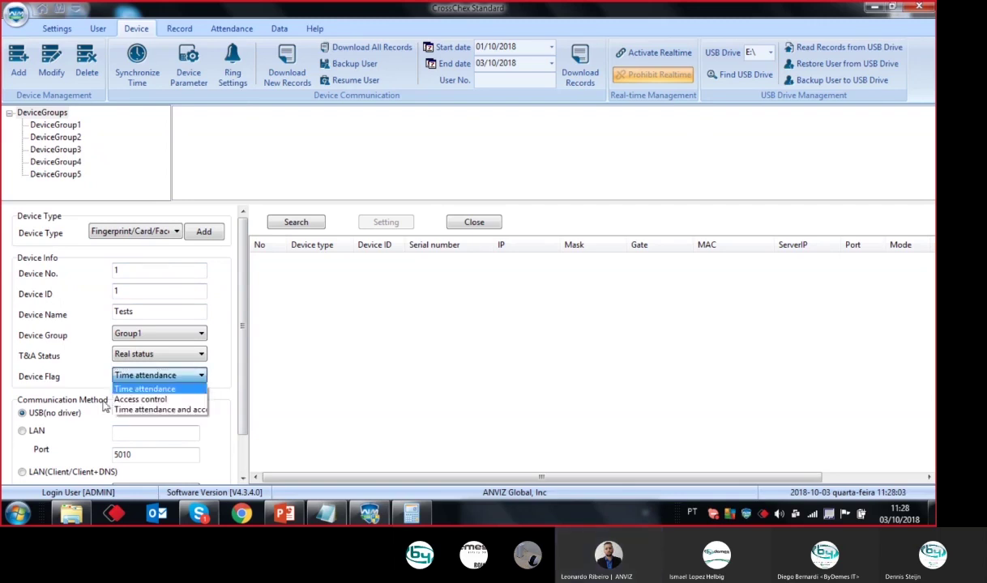
{"action": "left_click", "coordinate": [120, 411]}
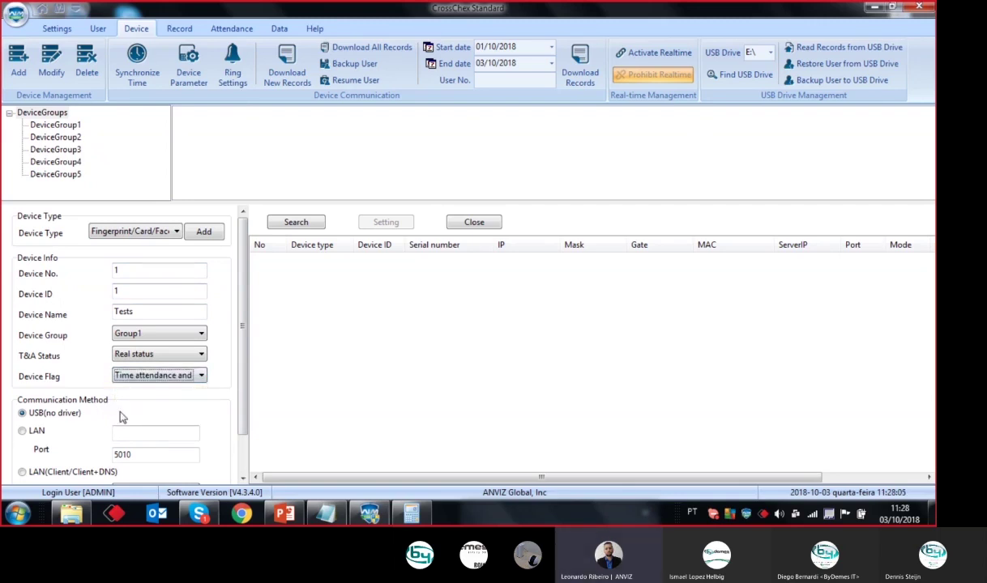
{"action": "left_click", "coordinate": [160, 354]}
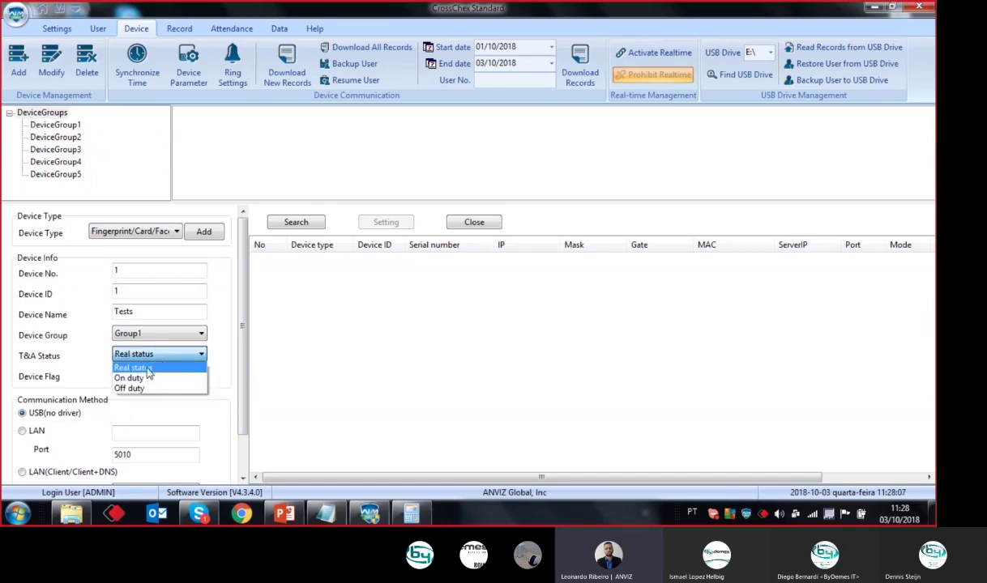
{"action": "left_click", "coordinate": [136, 367]}
{"action": "left_click", "coordinate": [146, 376]}
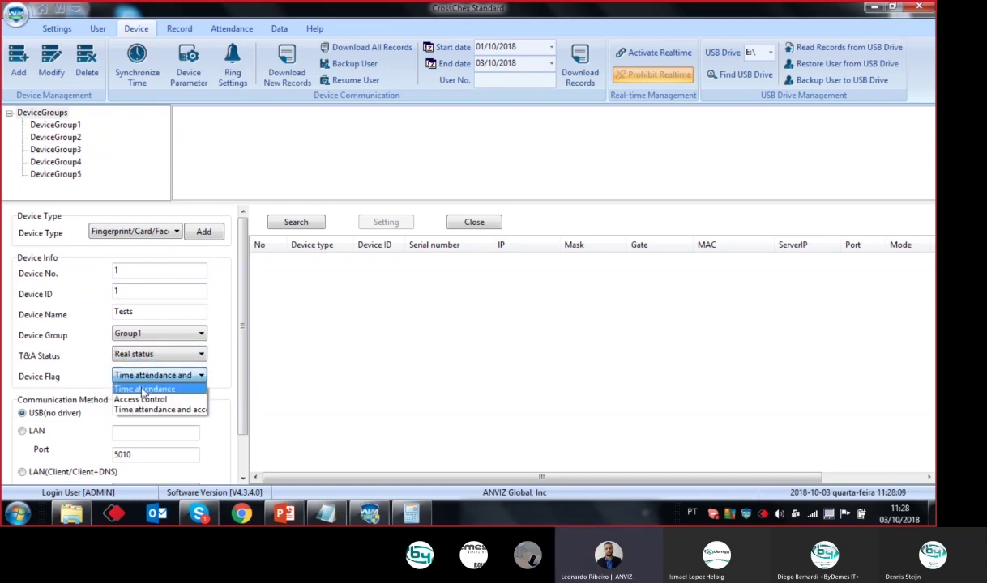
{"action": "left_click", "coordinate": [141, 399]}
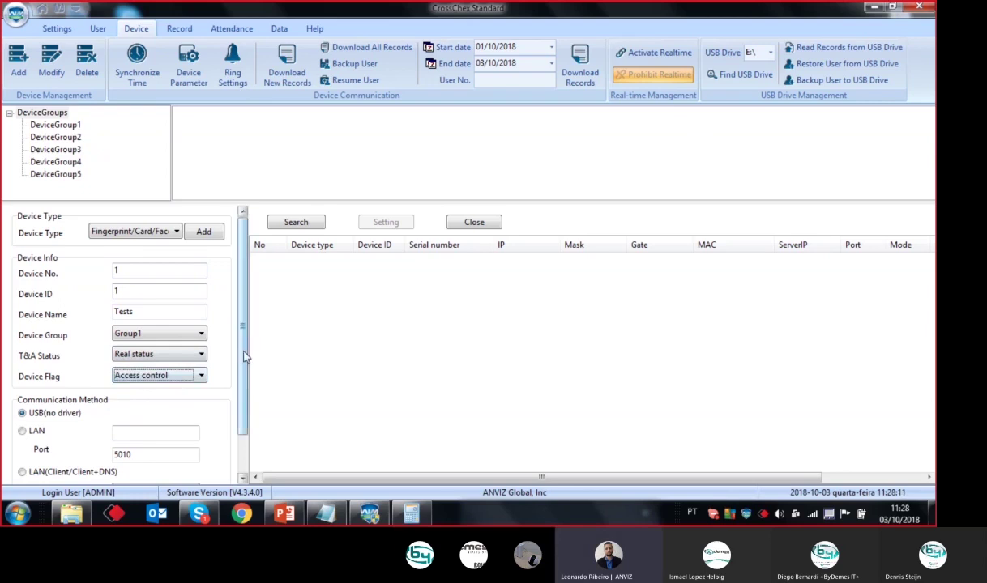
- Add the Tests device and grant all users permission on it
{"action": "scroll", "coordinate": [246, 356], "scroll_direction": "down", "scroll_amount": 3}
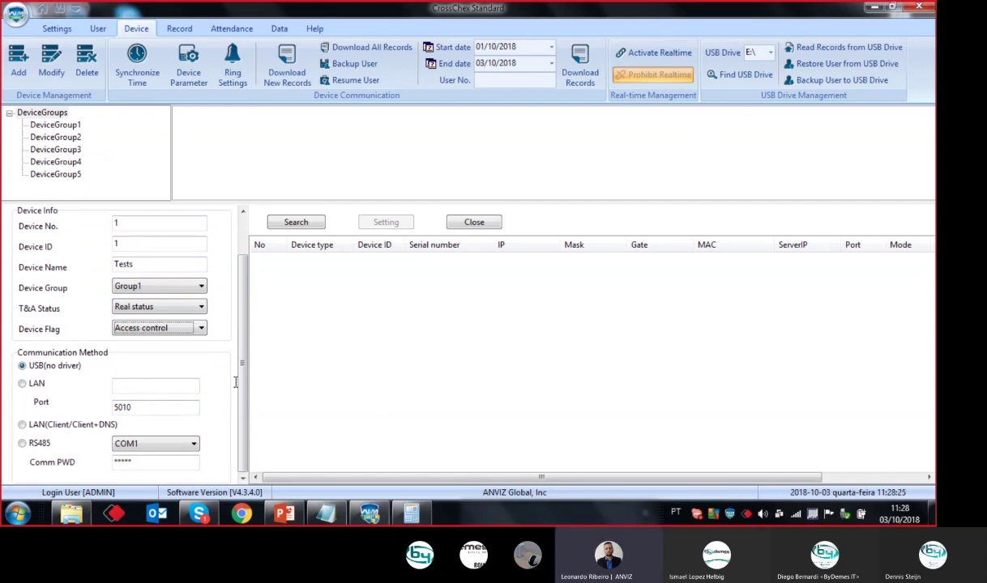
{"action": "left_click_drag", "start_coordinate": [246, 376], "coordinate": [245, 299]}
{"action": "left_click", "coordinate": [202, 235]}
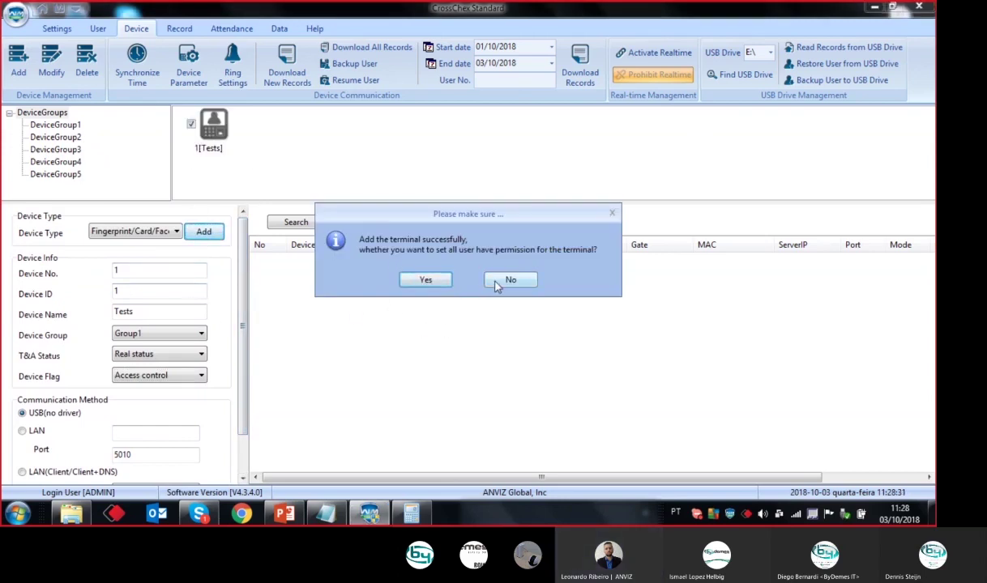
{"action": "left_click", "coordinate": [421, 281]}
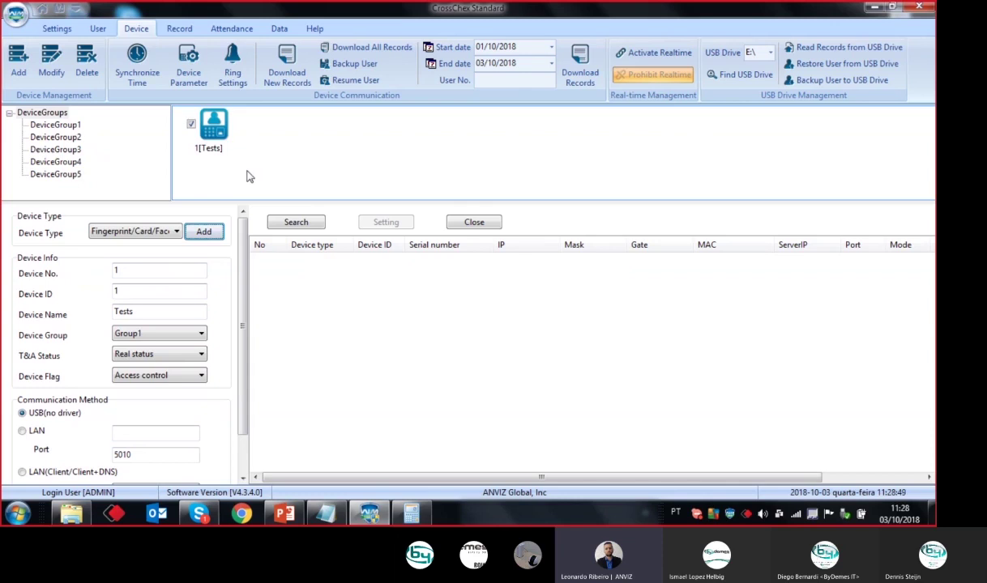
{"action": "right_click", "coordinate": [209, 129]}
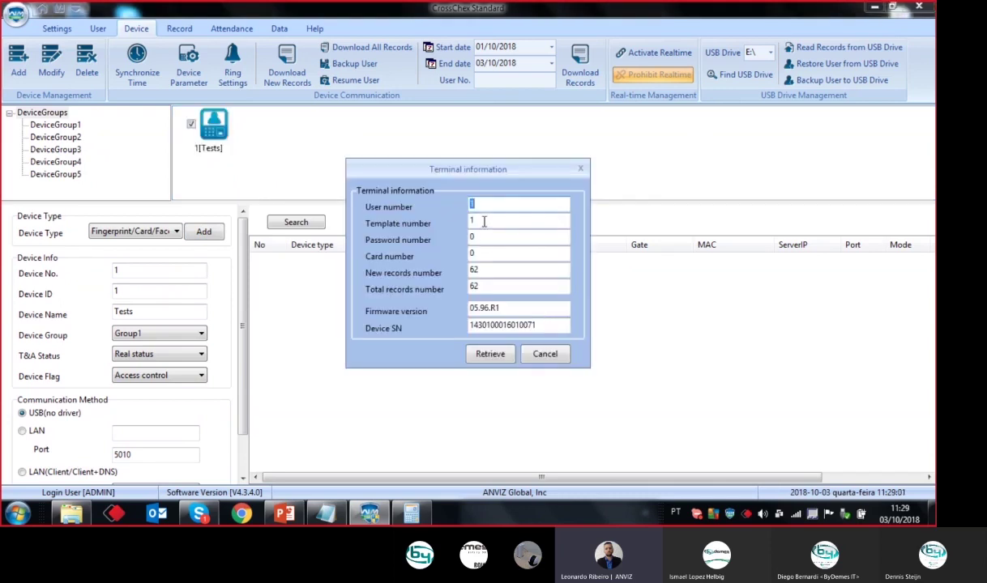
{"action": "left_click", "coordinate": [503, 223]}
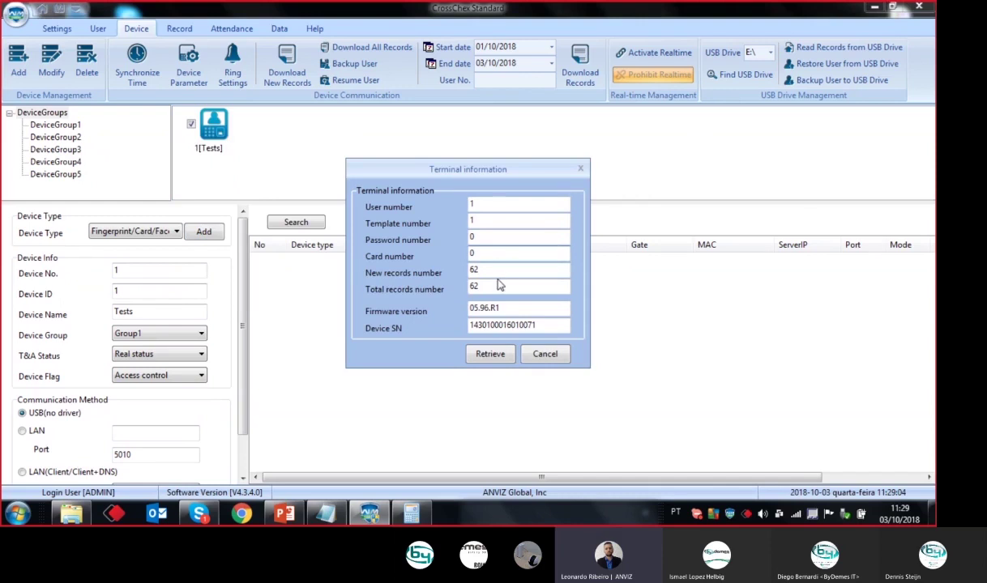
{"action": "double_click", "coordinate": [495, 209]}
{"action": "double_click", "coordinate": [526, 220]}
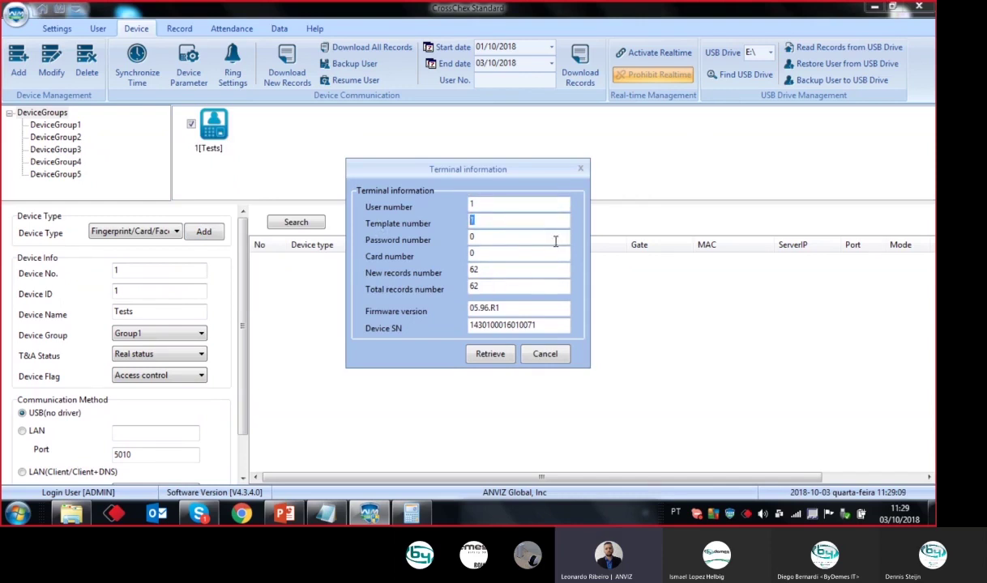
{"action": "double_click", "coordinate": [514, 311]}
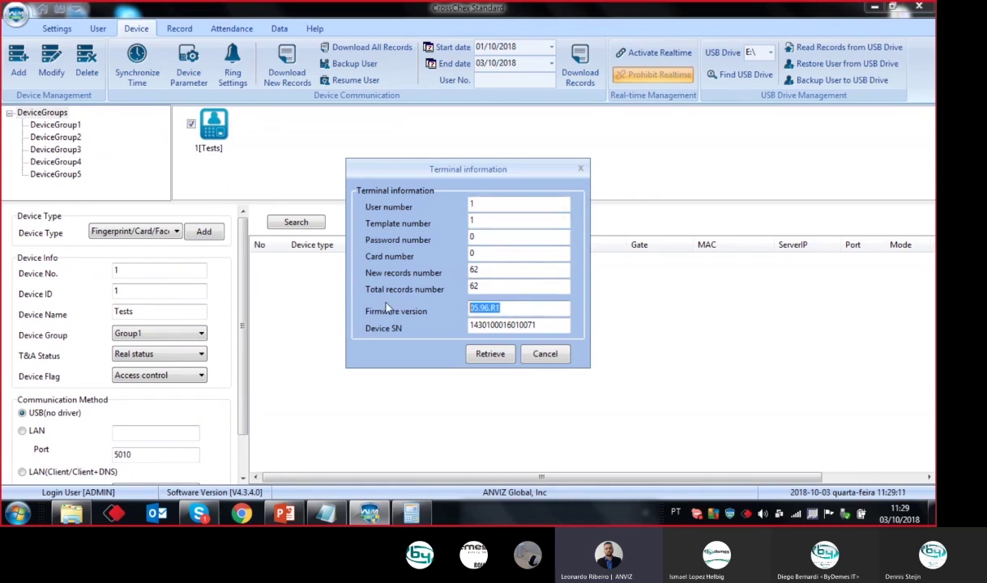
{"action": "double_click", "coordinate": [522, 325]}
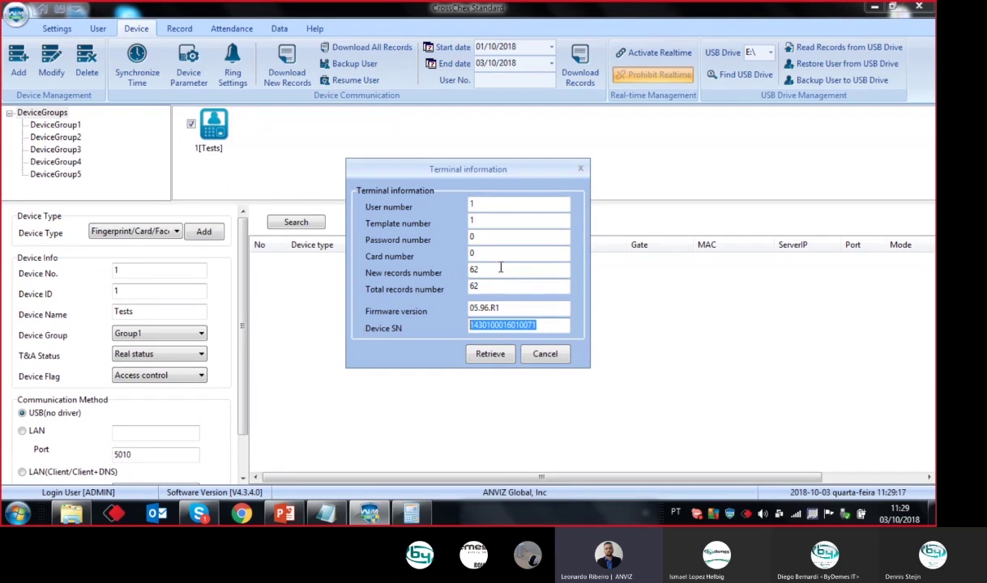
{"action": "left_click", "coordinate": [543, 355]}
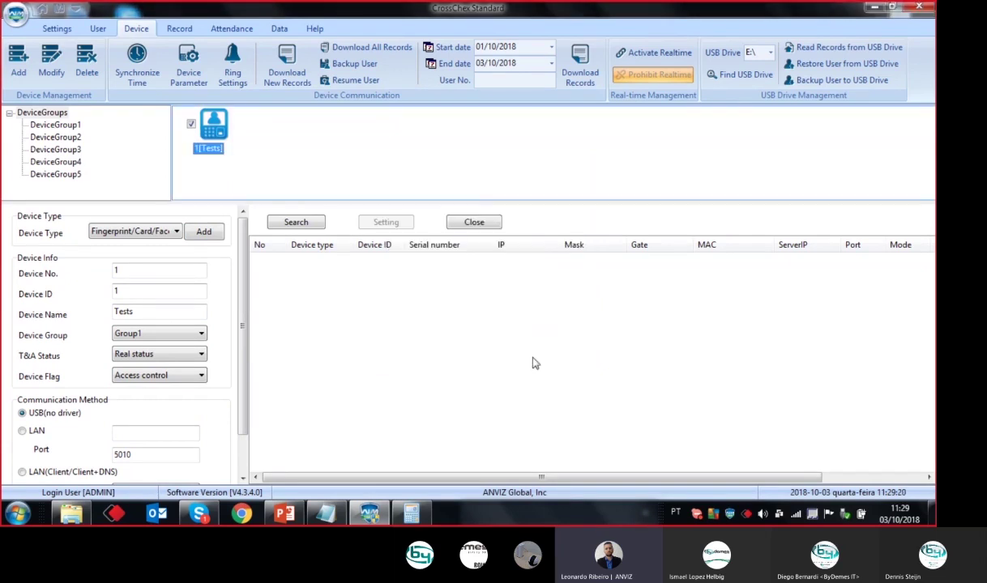
- Synchronize the Tests terminal's clock with the computer and close the results window
{"action": "left_click", "coordinate": [138, 74]}
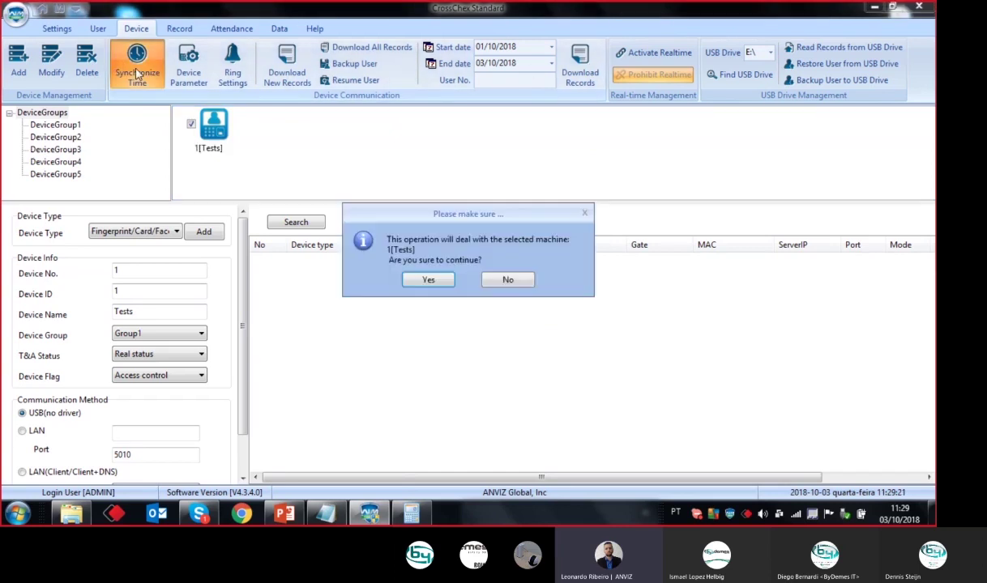
{"action": "left_click", "coordinate": [427, 271]}
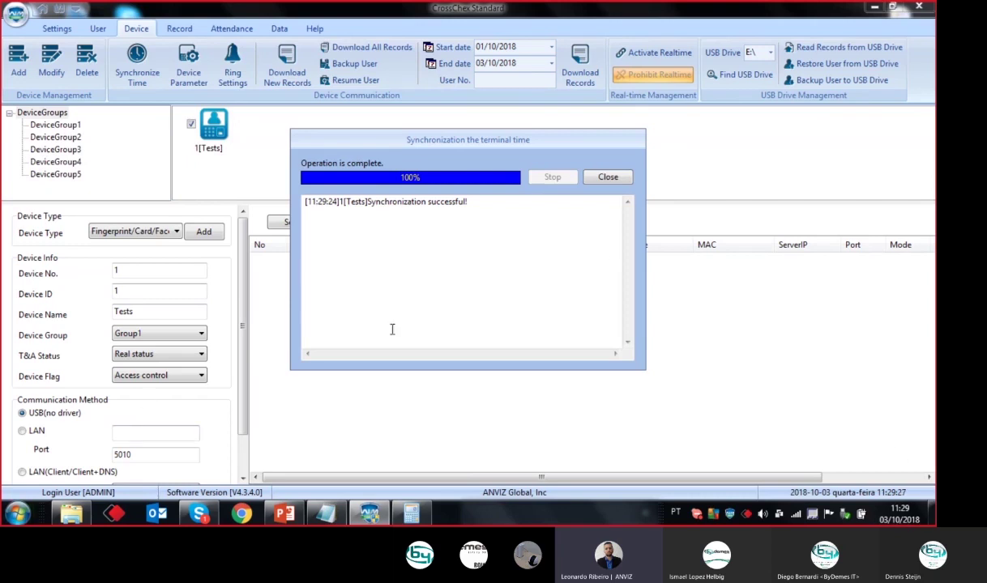
{"action": "left_click_drag", "start_coordinate": [468, 202], "coordinate": [369, 200]}
{"action": "left_click", "coordinate": [508, 221]}
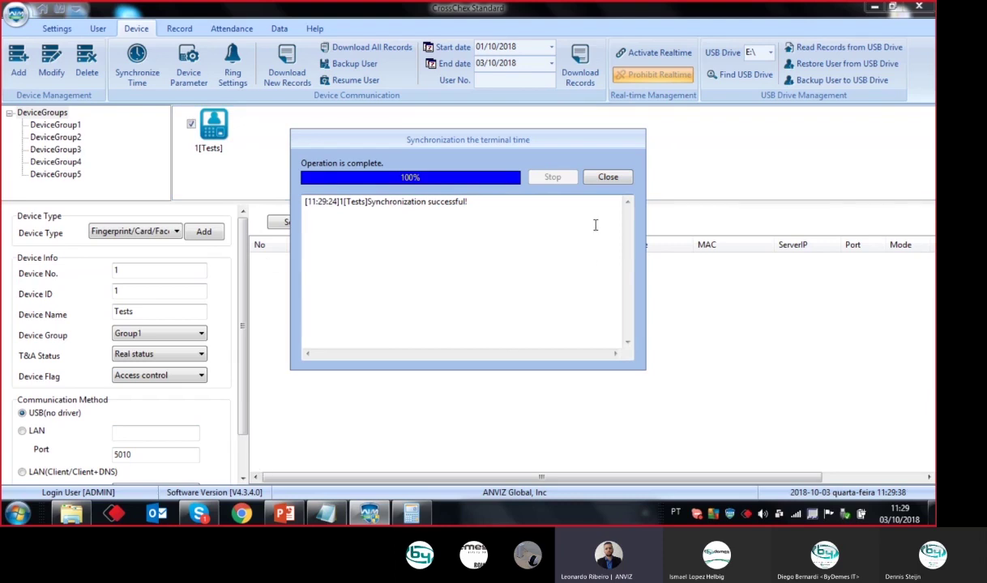
{"action": "left_click", "coordinate": [610, 179]}
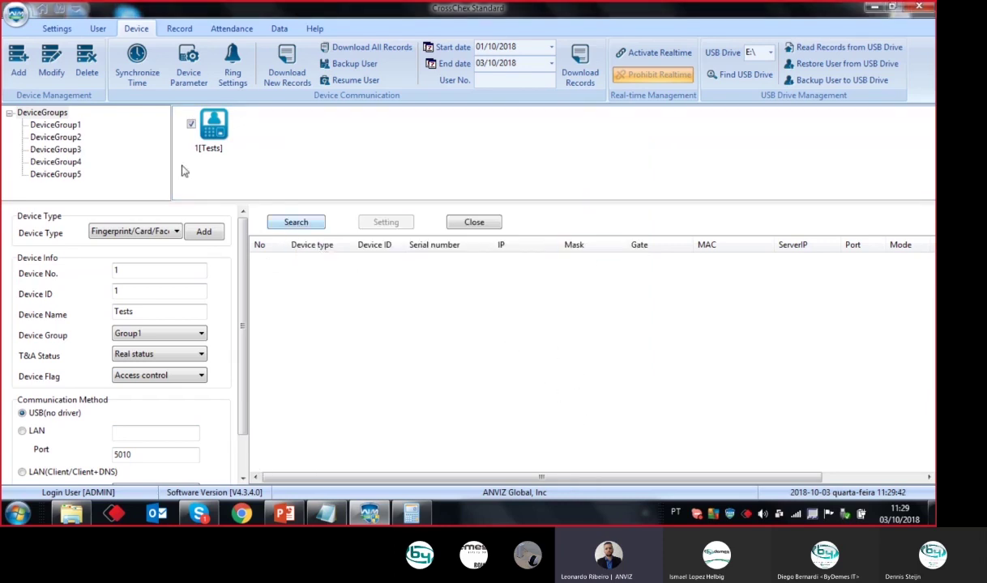
{"action": "right_click", "coordinate": [214, 136]}
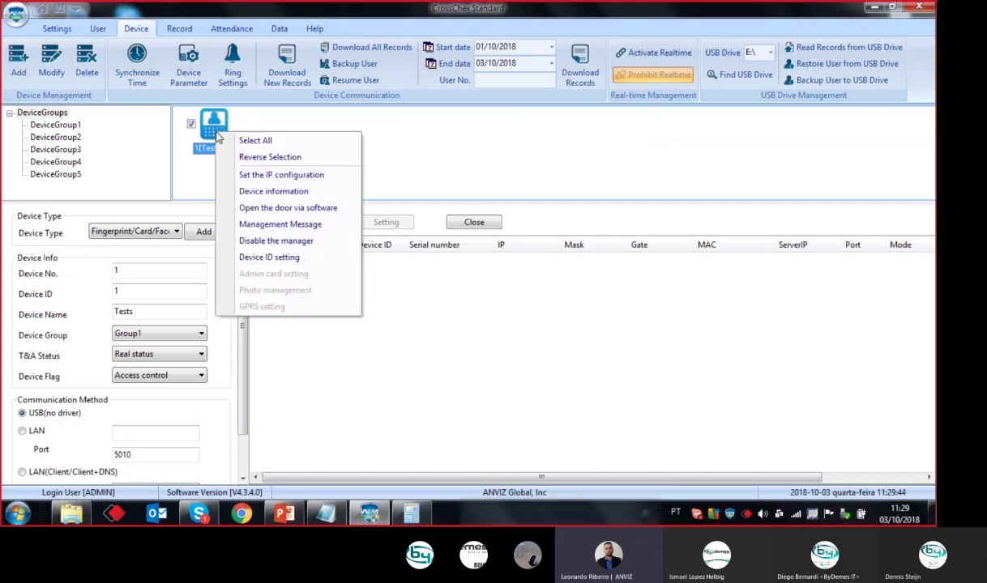
{"action": "left_click", "coordinate": [268, 174]}
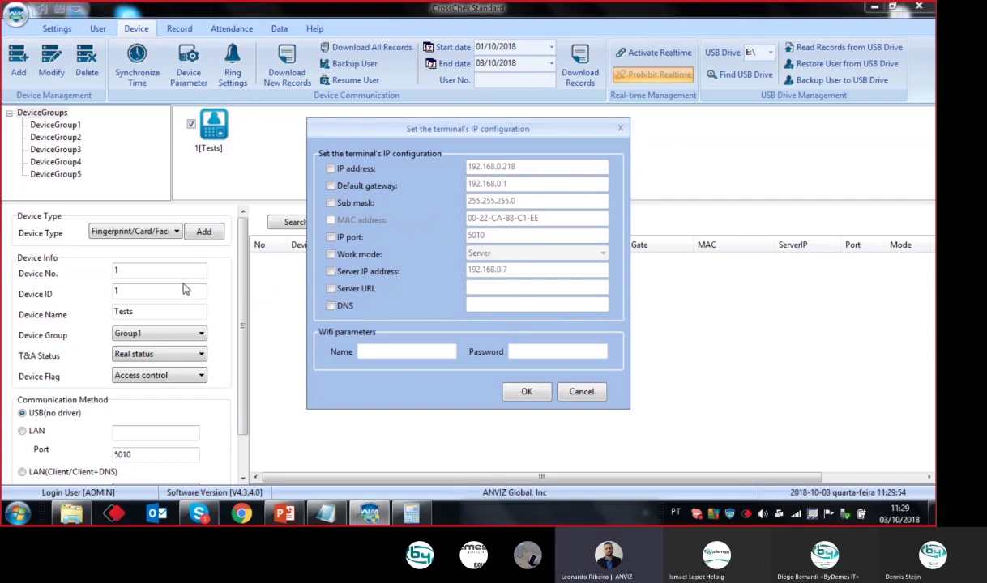
{"action": "left_click", "coordinate": [356, 255]}
{"action": "left_click", "coordinate": [507, 253]}
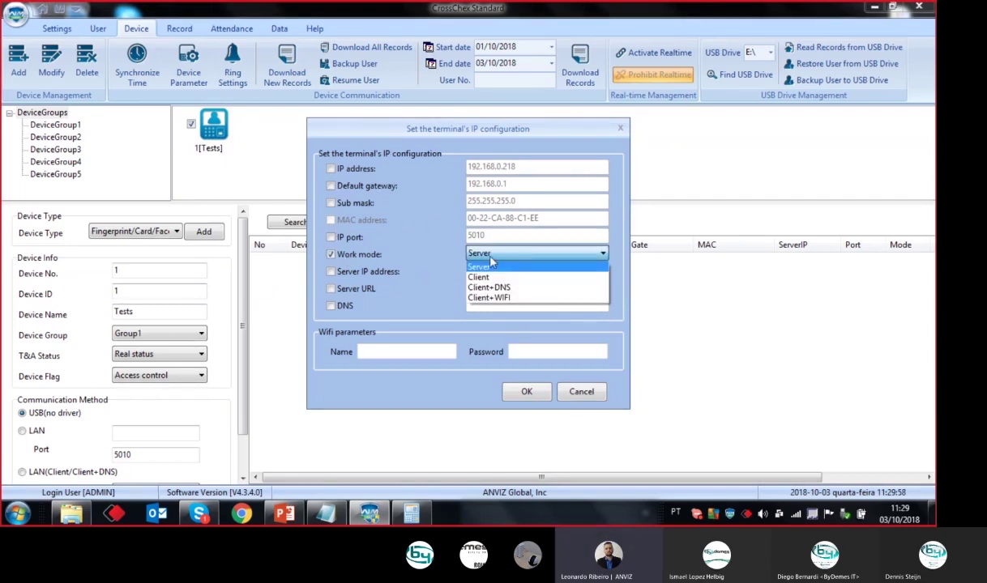
{"action": "left_click", "coordinate": [484, 263]}
{"action": "left_click", "coordinate": [486, 254]}
{"action": "left_click", "coordinate": [489, 260]}
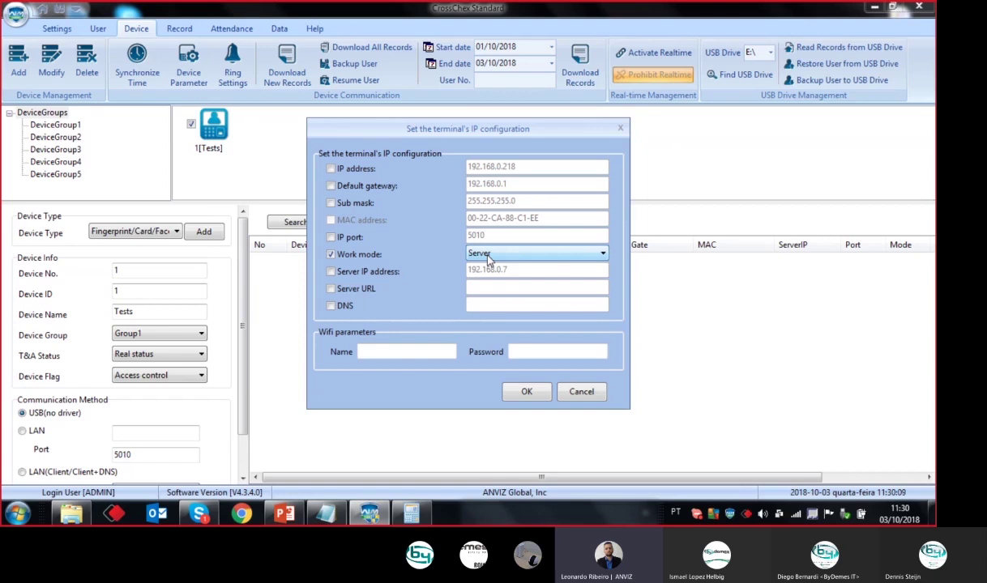
{"action": "left_click", "coordinate": [489, 258]}
{"action": "left_click", "coordinate": [503, 273]}
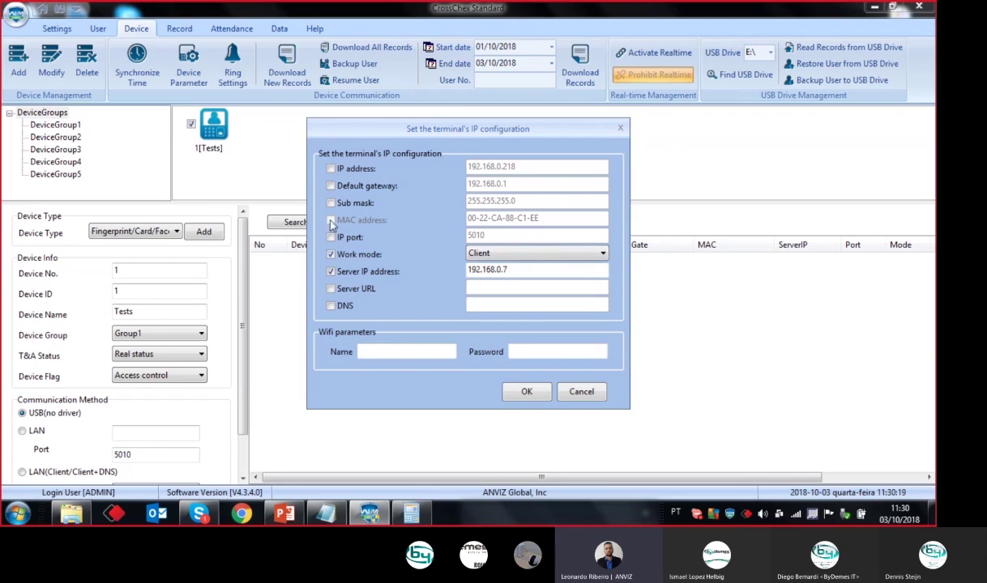
{"action": "mouse_move", "coordinate": [531, 270]}
{"action": "left_mouse_down"}
{"action": "mouse_move", "coordinate": [400, 272]}
{"action": "mouse_move", "coordinate": [528, 274]}
{"action": "mouse_move", "coordinate": [467, 276]}
{"action": "mouse_move", "coordinate": [491, 294]}
{"action": "mouse_move", "coordinate": [385, 291]}
{"action": "mouse_move", "coordinate": [468, 278]}
{"action": "mouse_move", "coordinate": [314, 286]}
{"action": "mouse_move", "coordinate": [304, 297]}
{"action": "mouse_move", "coordinate": [530, 288]}
{"action": "left_mouse_up"}
{"action": "left_click_drag", "start_coordinate": [561, 272], "coordinate": [602, 269]}
{"action": "left_click_drag", "start_coordinate": [492, 274], "coordinate": [528, 278]}
{"action": "left_click", "coordinate": [518, 255]}
{"action": "left_click", "coordinate": [518, 267]}
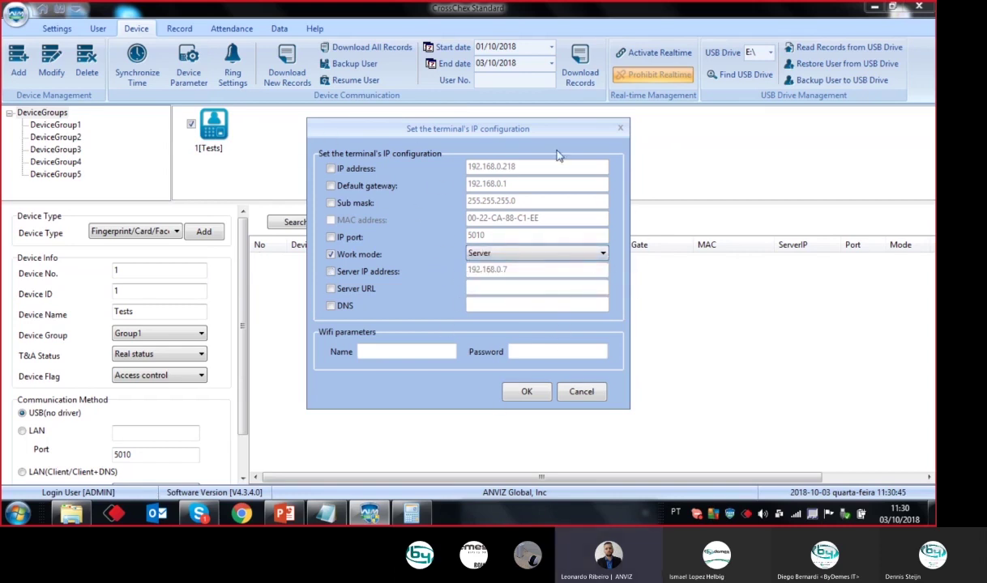
{"action": "left_click", "coordinate": [578, 393]}
- Open the Tests terminal's door remotely twice, dismissing each door-opened message
{"action": "right_click", "coordinate": [214, 118]}
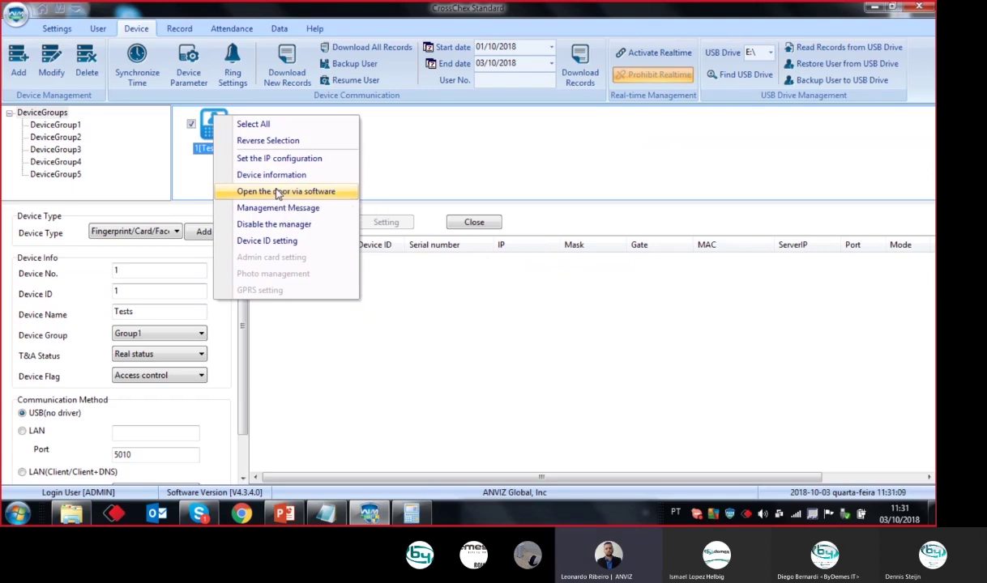
{"action": "left_click", "coordinate": [278, 192]}
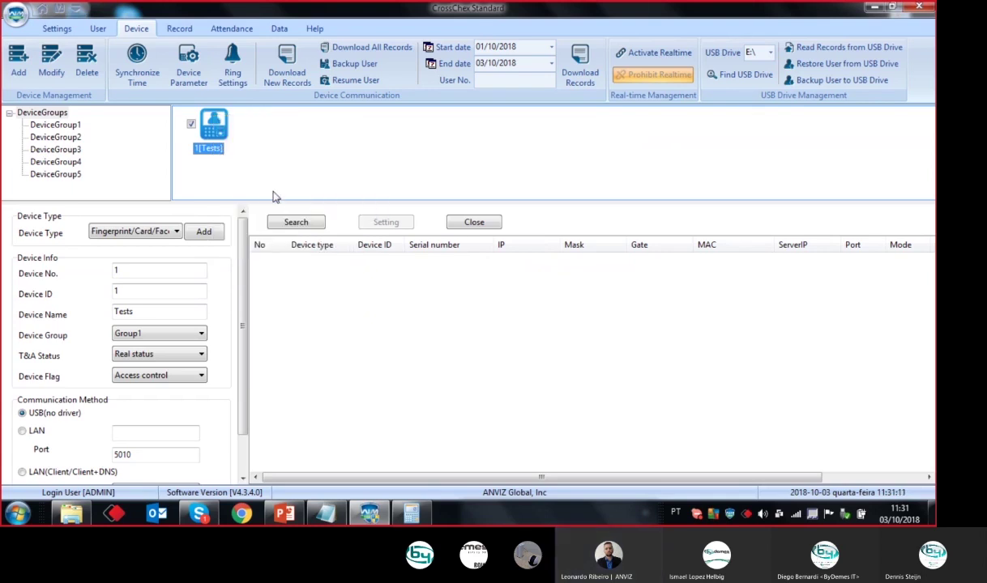
{"action": "left_click", "coordinate": [469, 279]}
{"action": "double_click", "coordinate": [211, 135]}
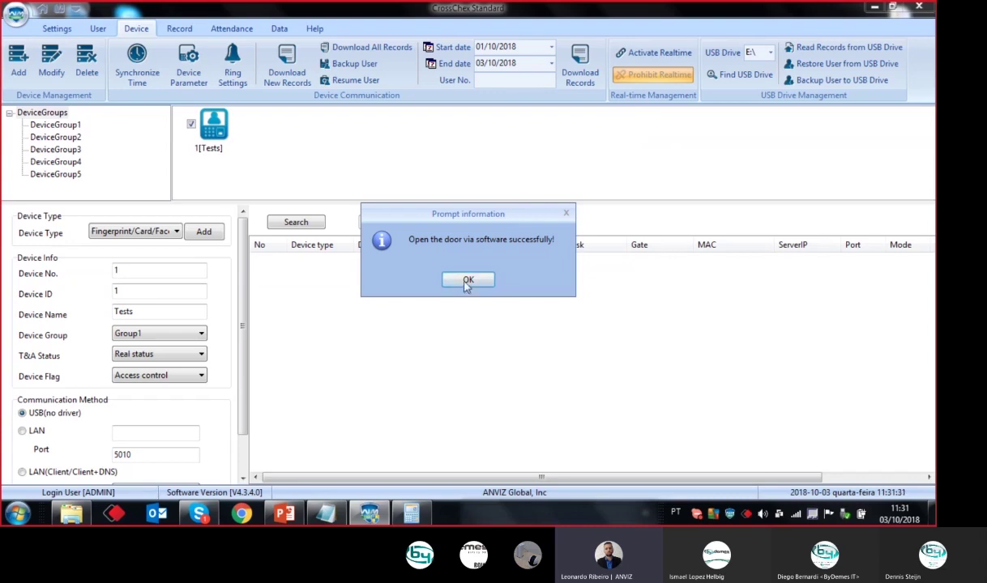
{"action": "left_click", "coordinate": [468, 282]}
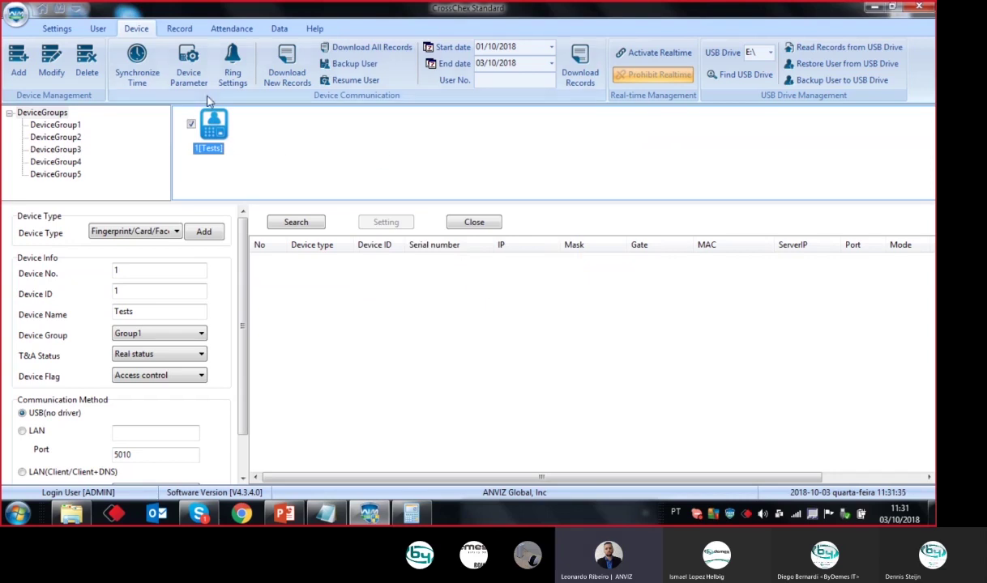
{"action": "left_click", "coordinate": [188, 66]}
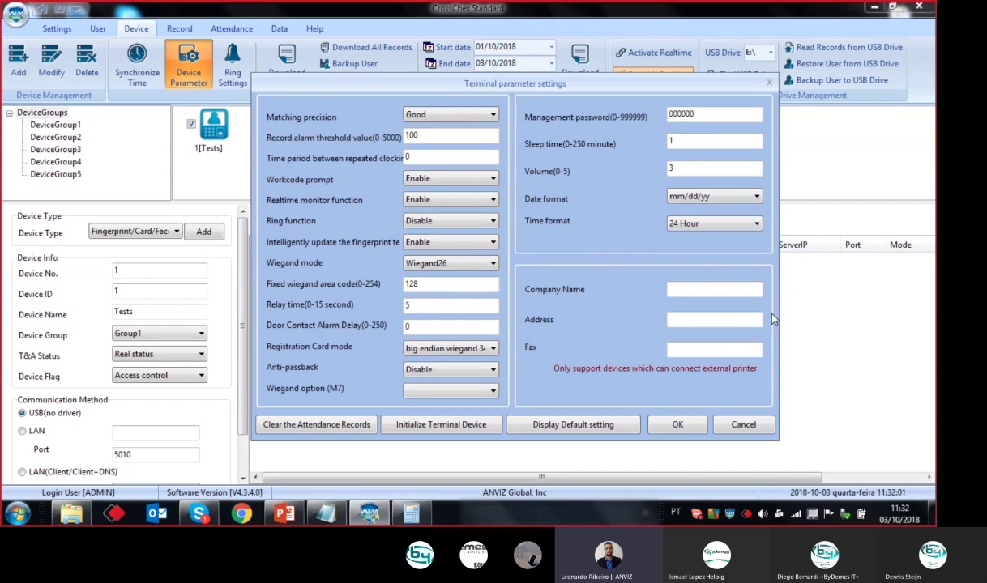
- Re-enter 5 as the Tests terminal's relay time and show the Wiegand mode options
{"action": "double_click", "coordinate": [408, 306]}
{"action": "type", "text": "5"}
{"action": "left_click", "coordinate": [421, 262]}
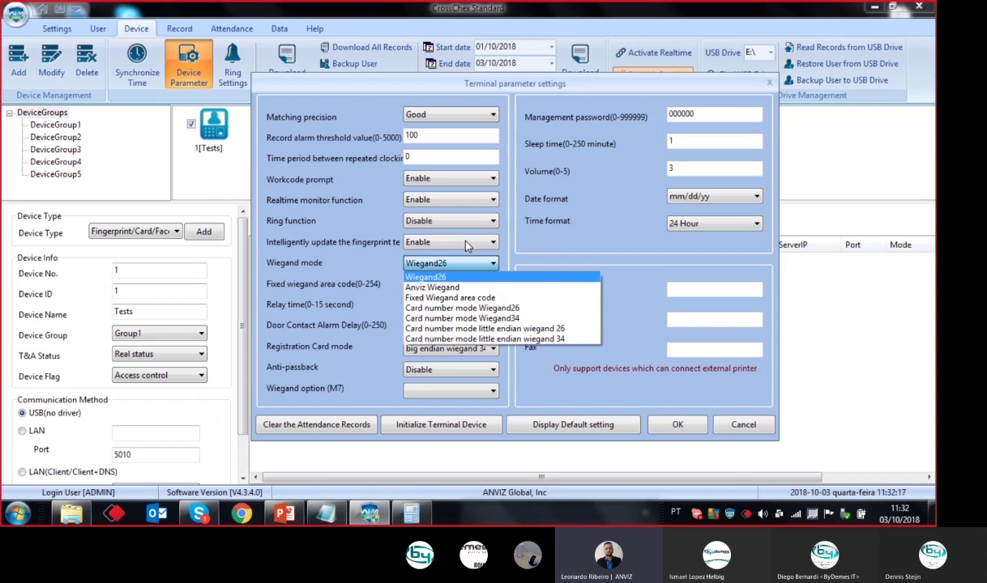
- Set Wiegand mode to Anviz Wiegand, keep mm/dd/yy date format, and close the dialog
{"action": "left_click", "coordinate": [454, 287]}
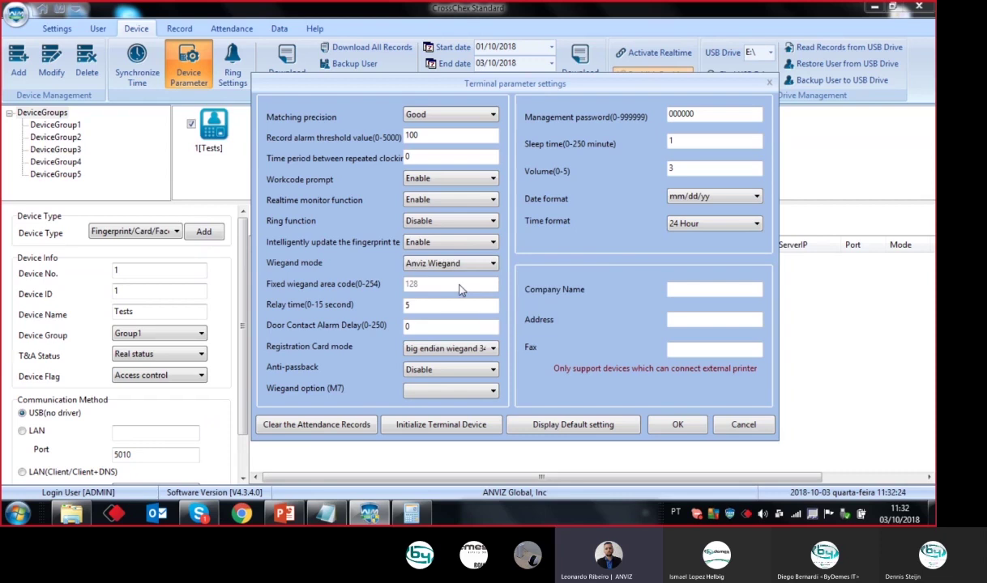
{"action": "left_click", "coordinate": [673, 196]}
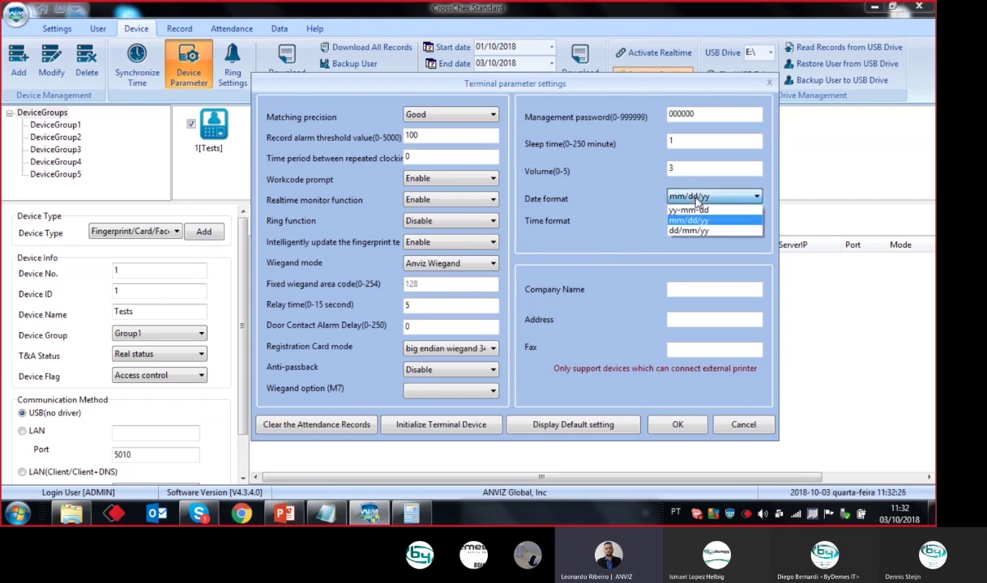
{"action": "left_click", "coordinate": [672, 257]}
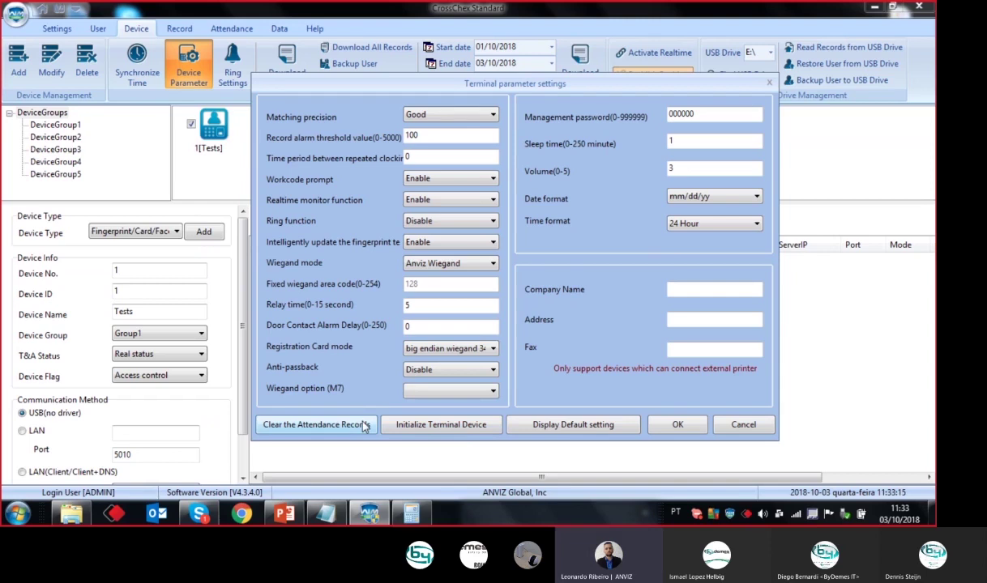
{"action": "left_click", "coordinate": [769, 87]}
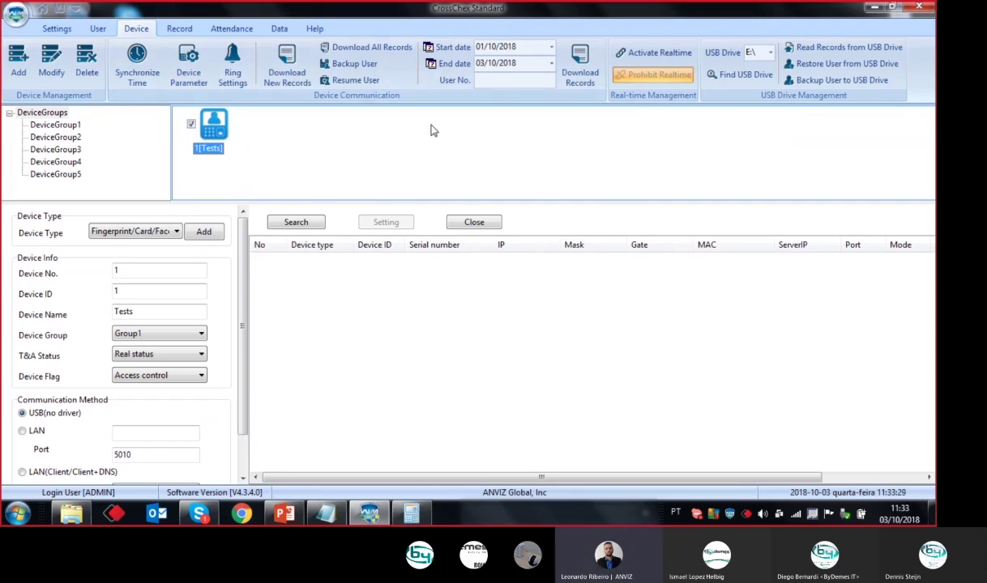
- Go home and open Settings' Attendance Parameter page showing On duty 15, Off duty 30
{"action": "left_click", "coordinate": [327, 136]}
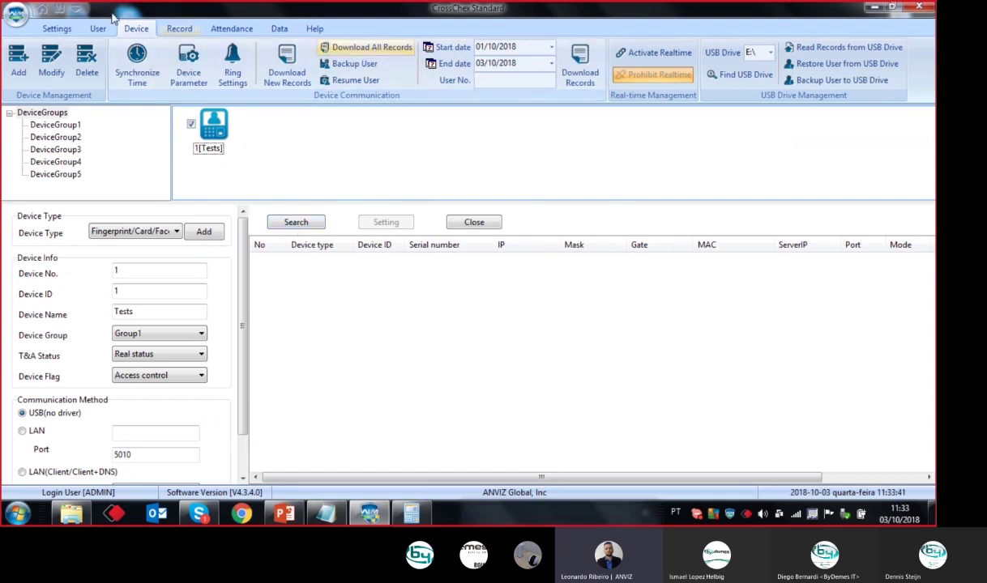
{"action": "left_click", "coordinate": [42, 11]}
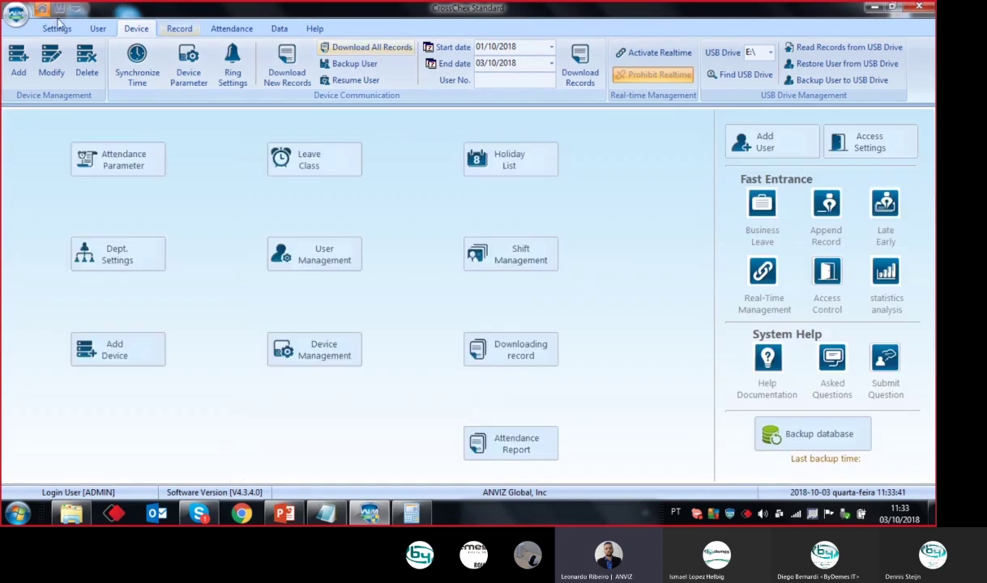
{"action": "left_click", "coordinate": [55, 28]}
{"action": "left_click", "coordinate": [139, 71]}
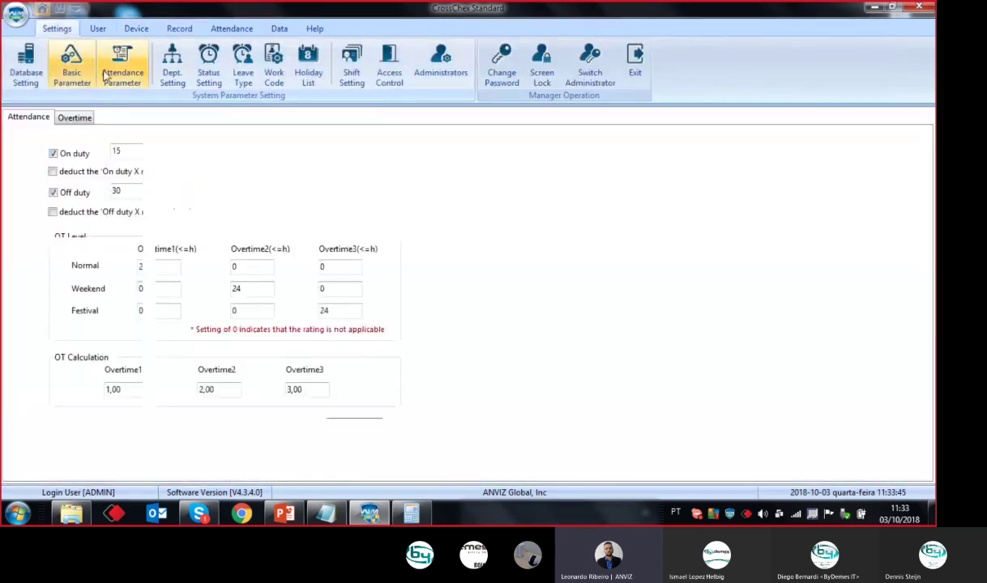
- Check the Basic Parameter downloading-time fields, then return to the Device page
{"action": "left_click", "coordinate": [72, 67]}
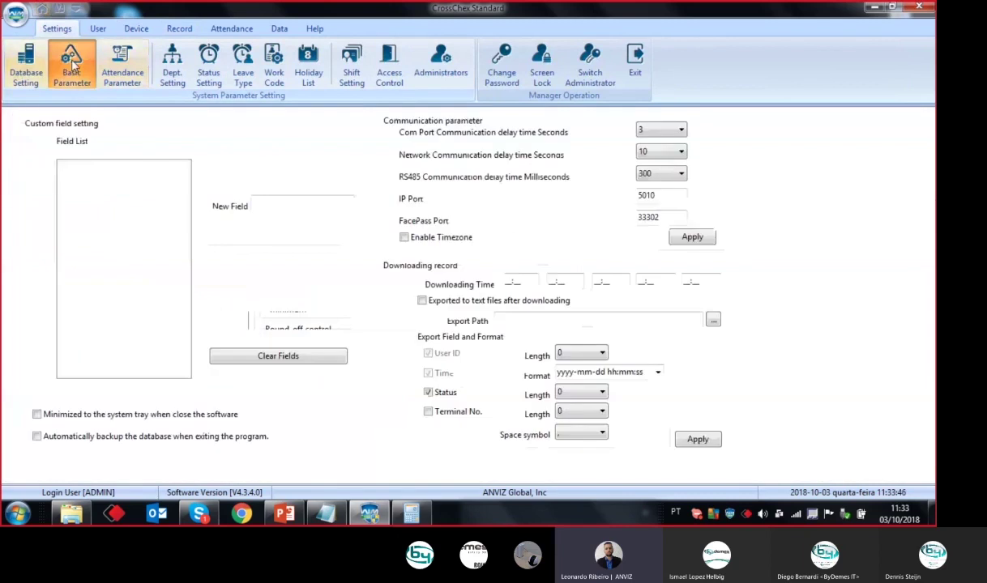
{"action": "left_click", "coordinate": [645, 282]}
{"action": "left_click", "coordinate": [692, 282]}
{"action": "left_click", "coordinate": [232, 30]}
{"action": "left_click", "coordinate": [134, 31]}
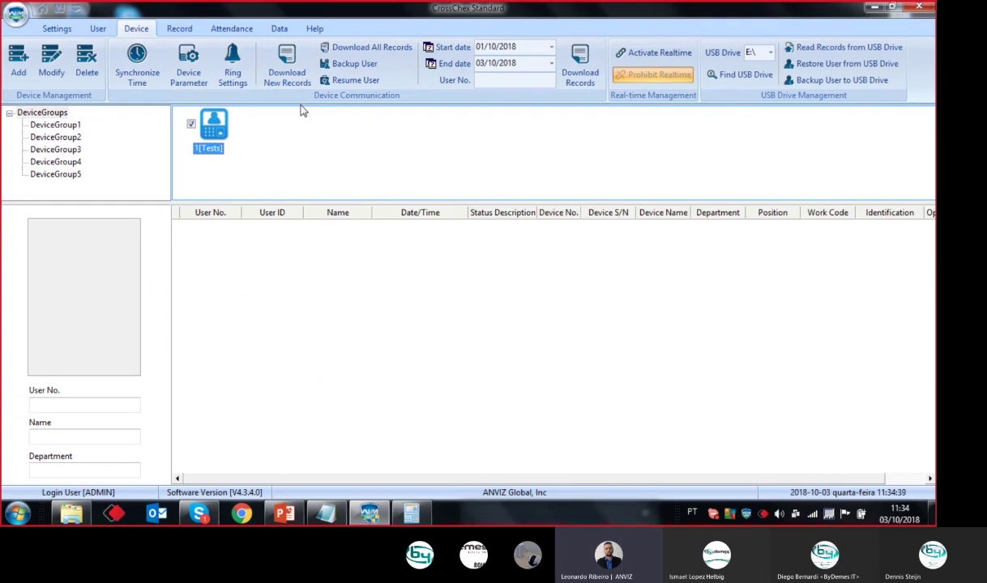
{"action": "left_click", "coordinate": [357, 64]}
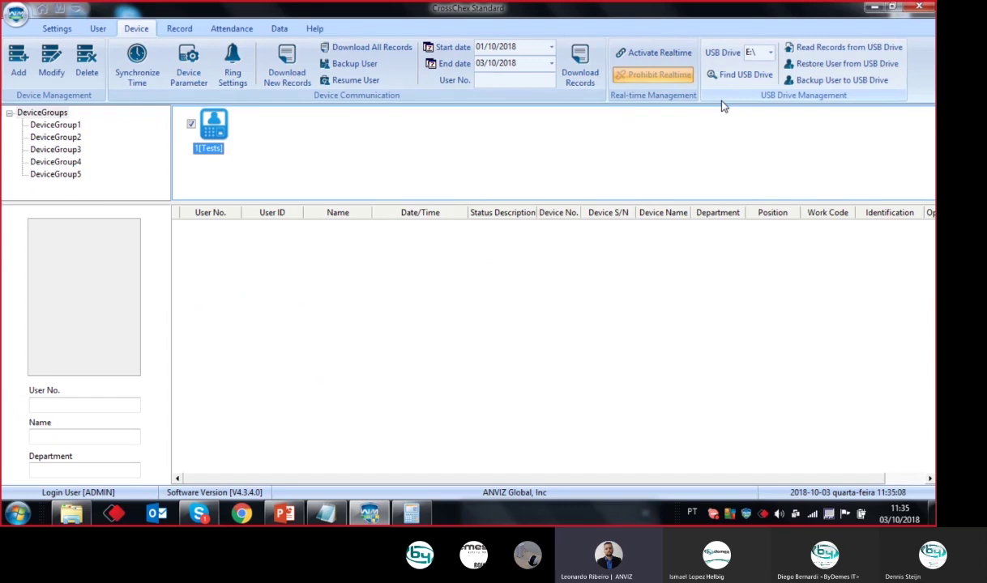
- Activate real-time monitoring and sort the records by Date/Time, newest first
{"action": "left_click", "coordinate": [666, 54]}
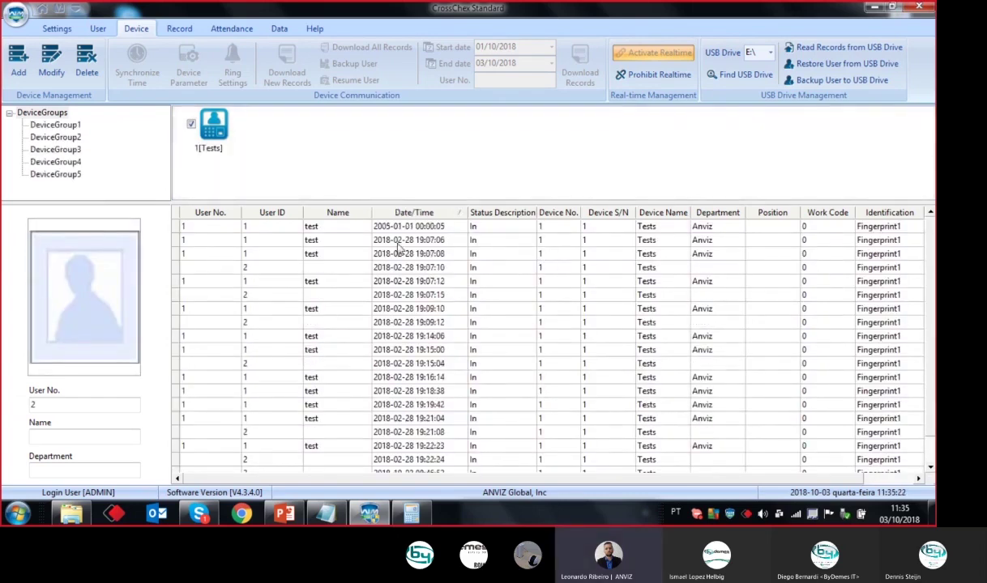
{"action": "left_click", "coordinate": [402, 215]}
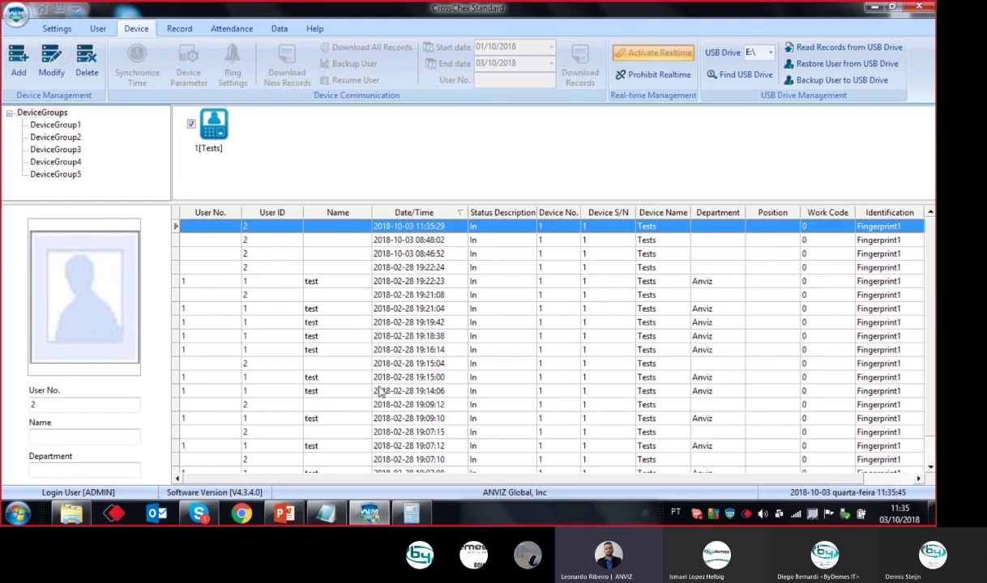
- Stop real-time monitoring, leaving user ID 2's Fingerprint punches on Tests listed newest first
{"action": "left_click", "coordinate": [642, 80]}
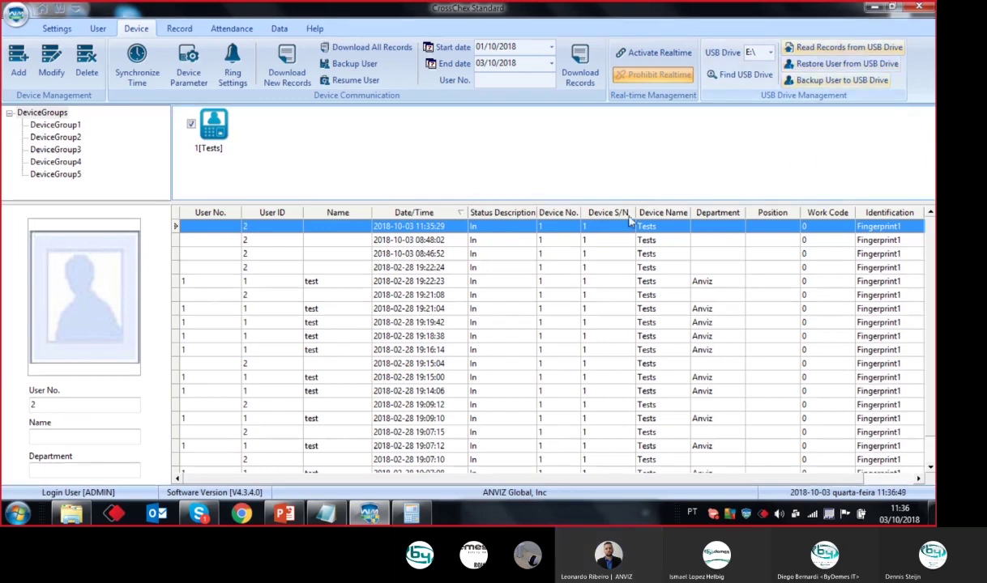
- View user test's details without changes, widen the ID On Device column, then go to Attendance
{"action": "left_click", "coordinate": [97, 28]}
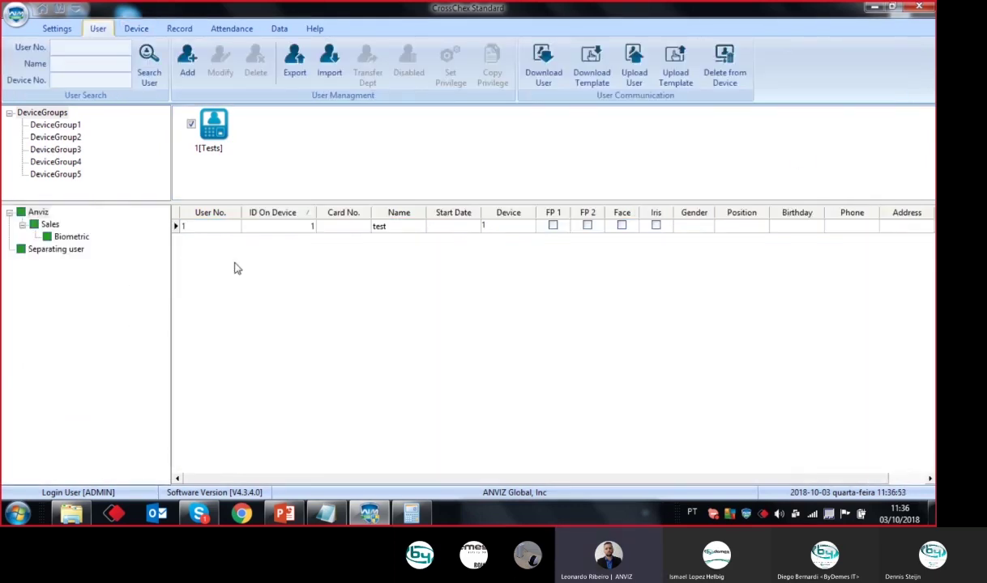
{"action": "double_click", "coordinate": [305, 228]}
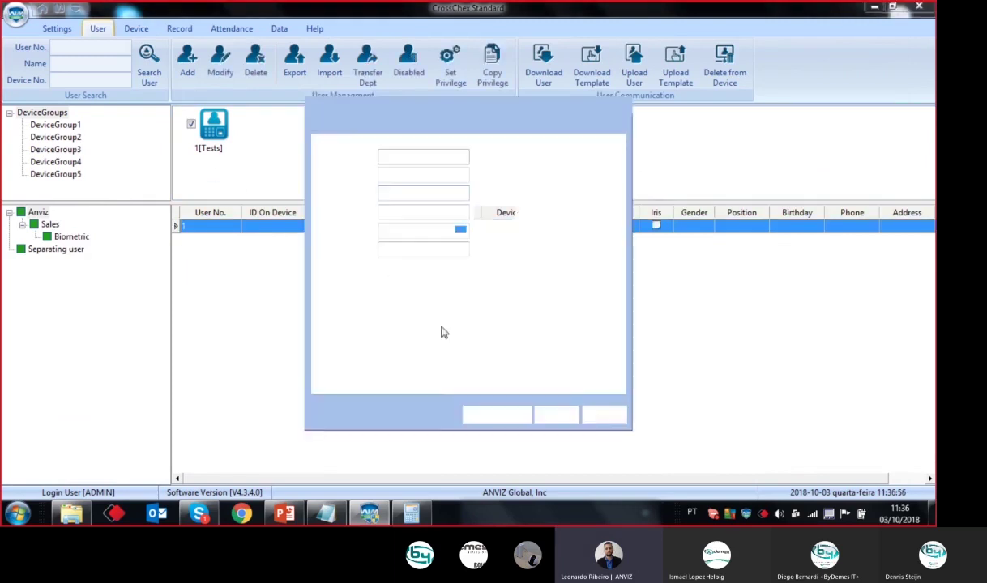
{"action": "left_click", "coordinate": [604, 414]}
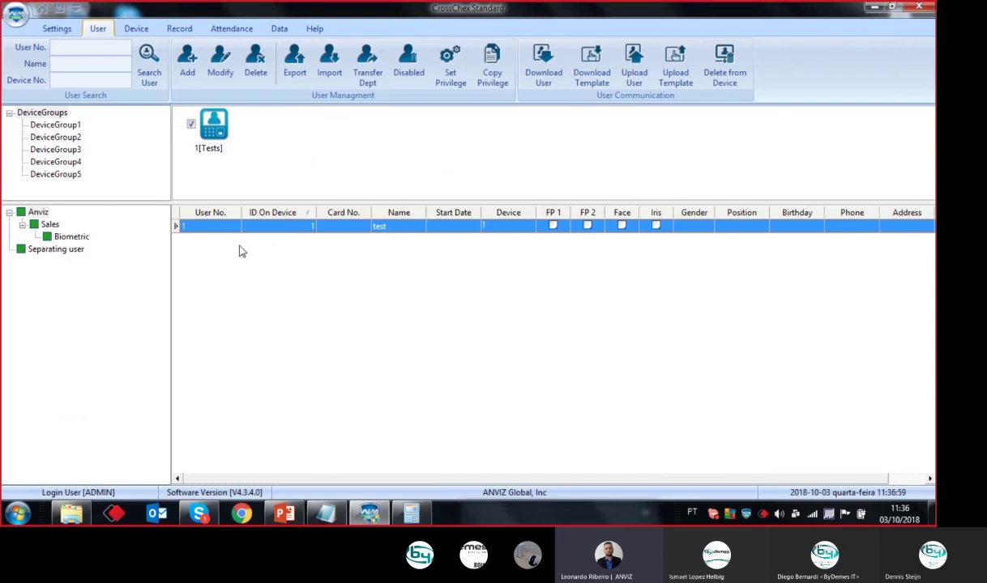
{"action": "left_click_drag", "start_coordinate": [316, 212], "coordinate": [351, 212]}
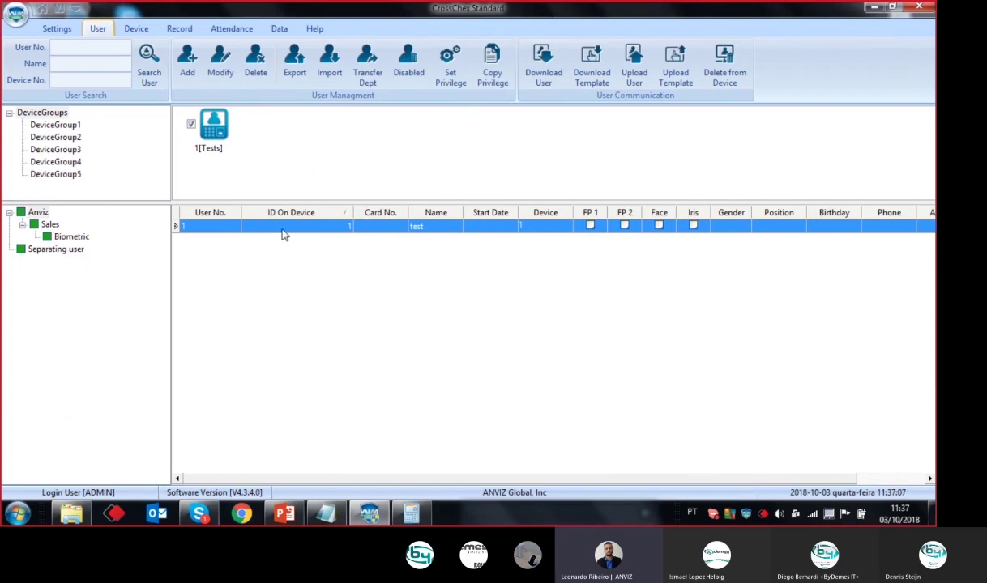
{"action": "left_click", "coordinate": [227, 32]}
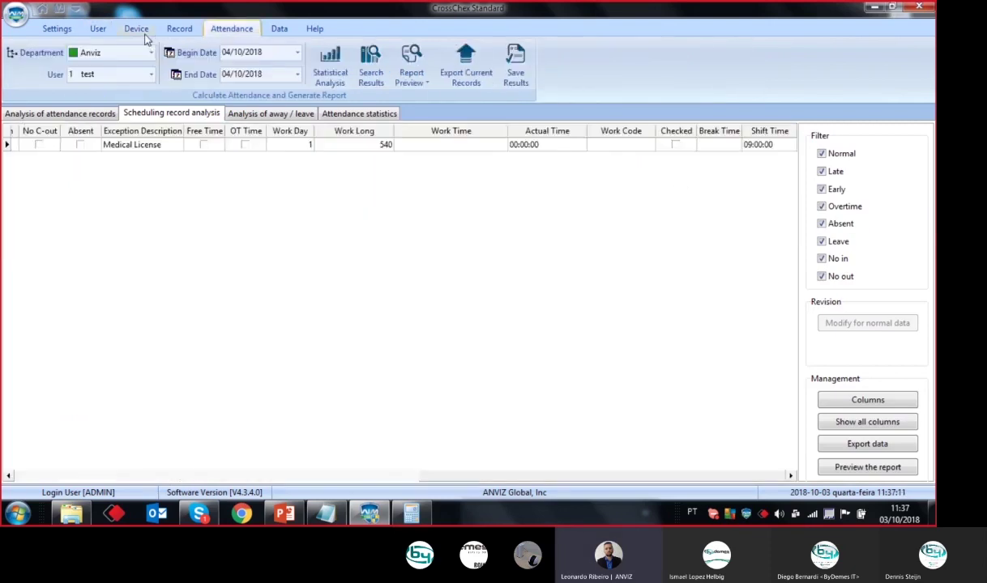
- Initialize the Tests terminal from Device Parameter and confirm applying its parameters
{"action": "left_click", "coordinate": [142, 30]}
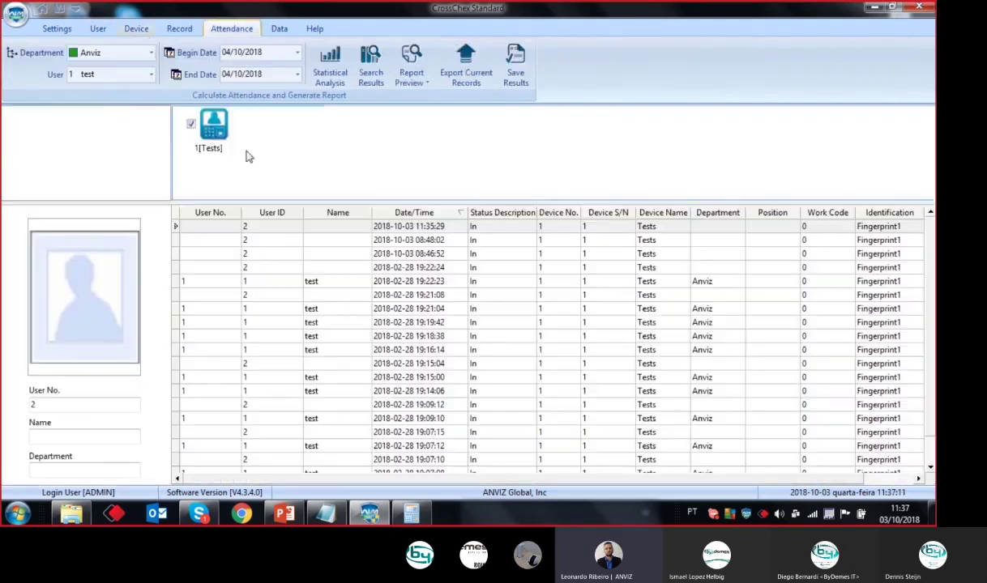
{"action": "left_click", "coordinate": [188, 80]}
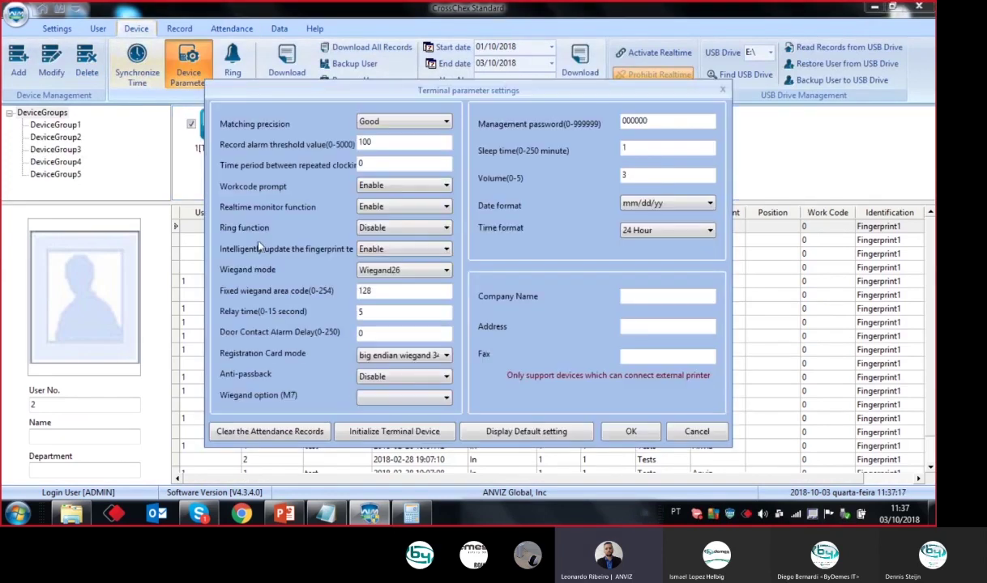
{"action": "left_click", "coordinate": [395, 431]}
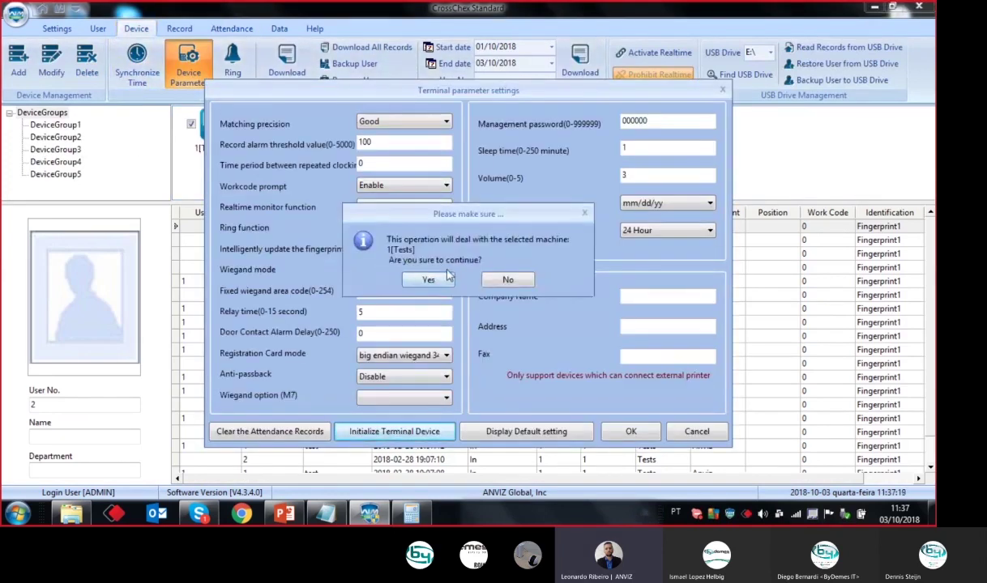
{"action": "left_click", "coordinate": [429, 279]}
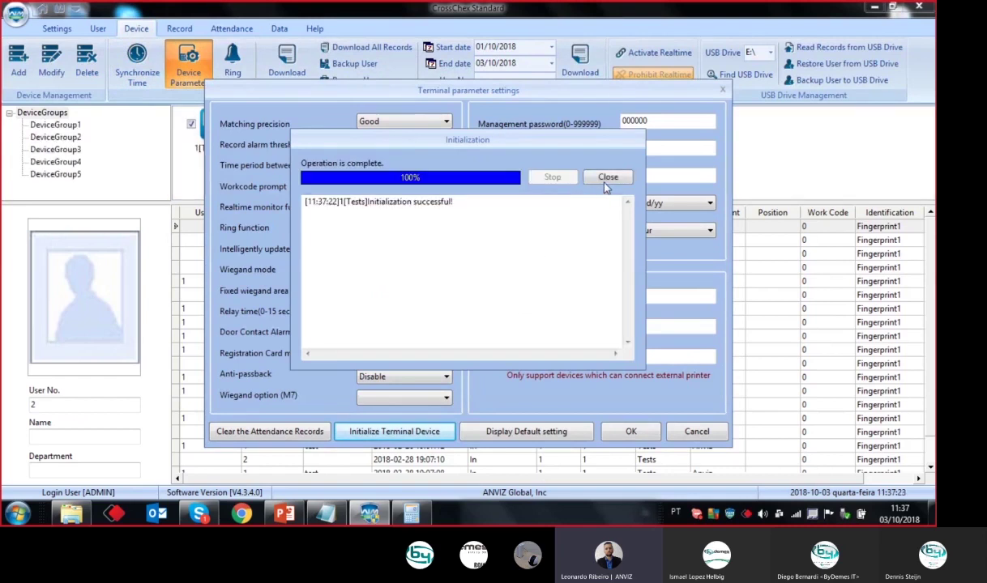
{"action": "left_click", "coordinate": [606, 178]}
{"action": "left_click", "coordinate": [430, 281]}
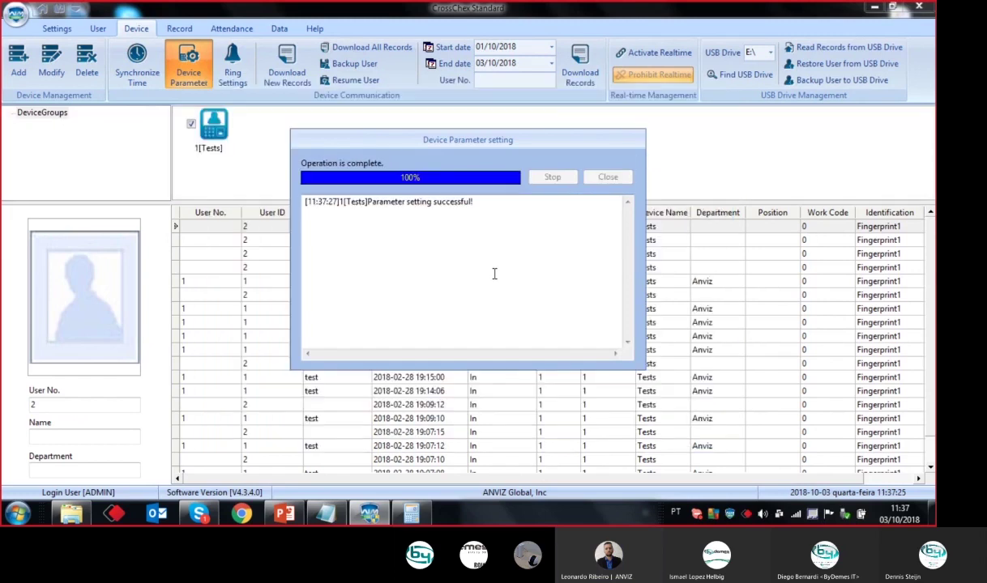
- Check the Tests terminal information, which reports 0 users, templates and records
{"action": "left_click", "coordinate": [607, 176]}
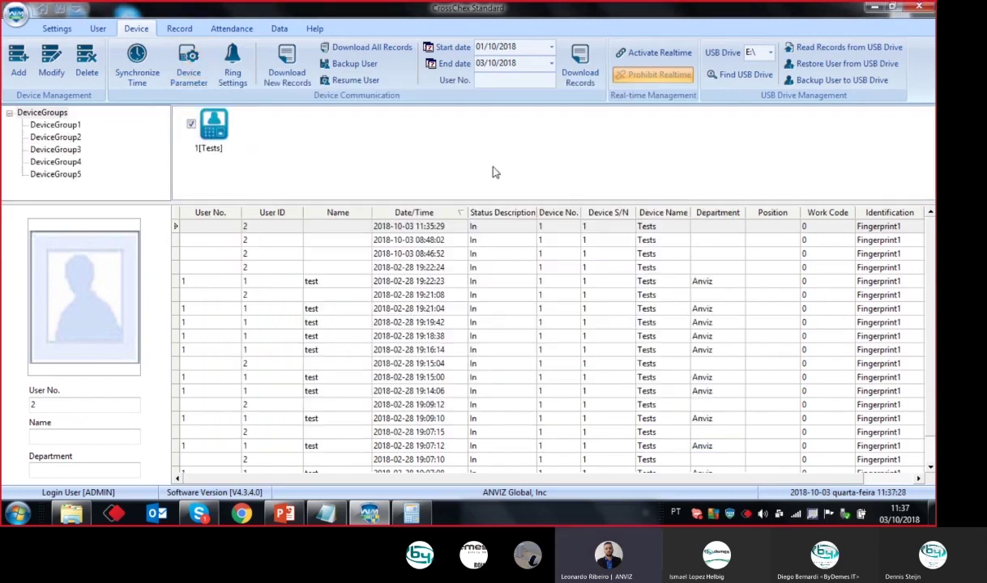
{"action": "right_click", "coordinate": [227, 127]}
{"action": "left_click", "coordinate": [261, 187]}
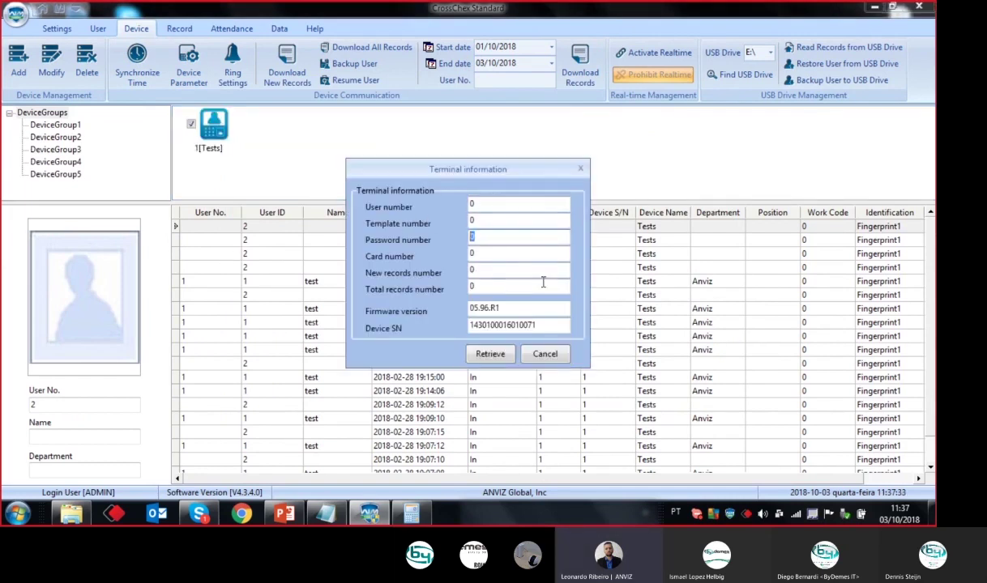
{"action": "left_click", "coordinate": [543, 353]}
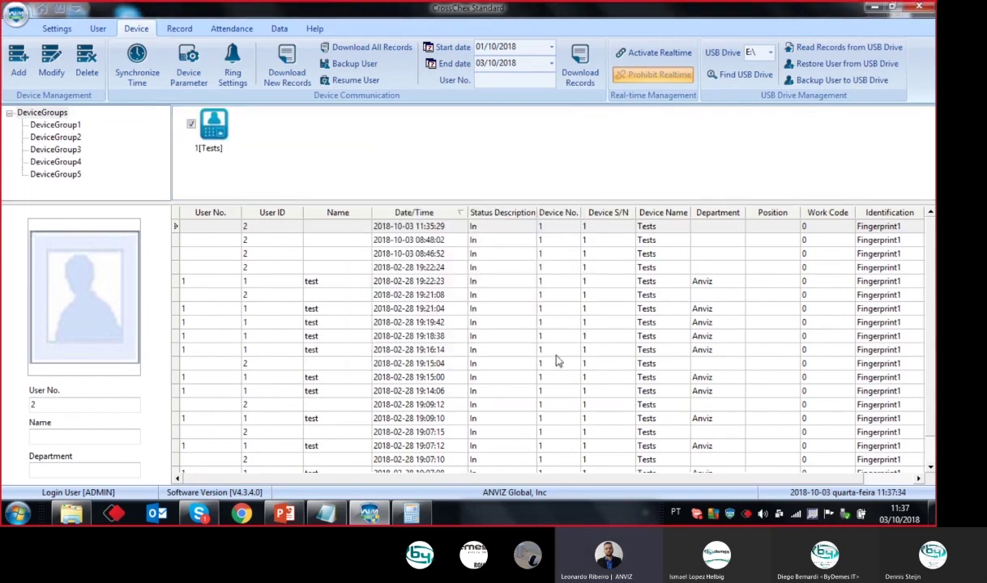
{"action": "left_click", "coordinate": [98, 29]}
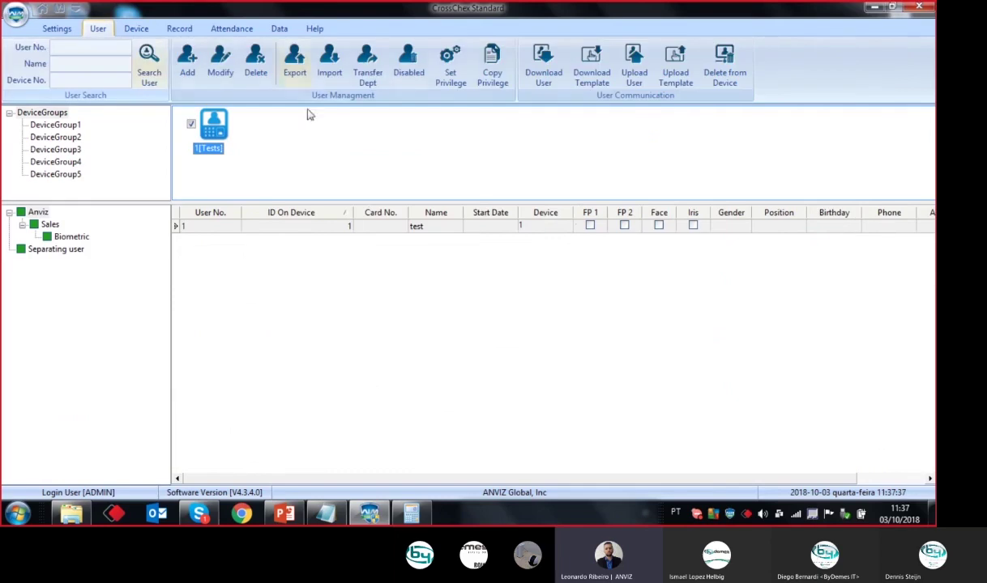
- Open user test's record and replace the name test with the new employee's first name
{"action": "left_click", "coordinate": [317, 227]}
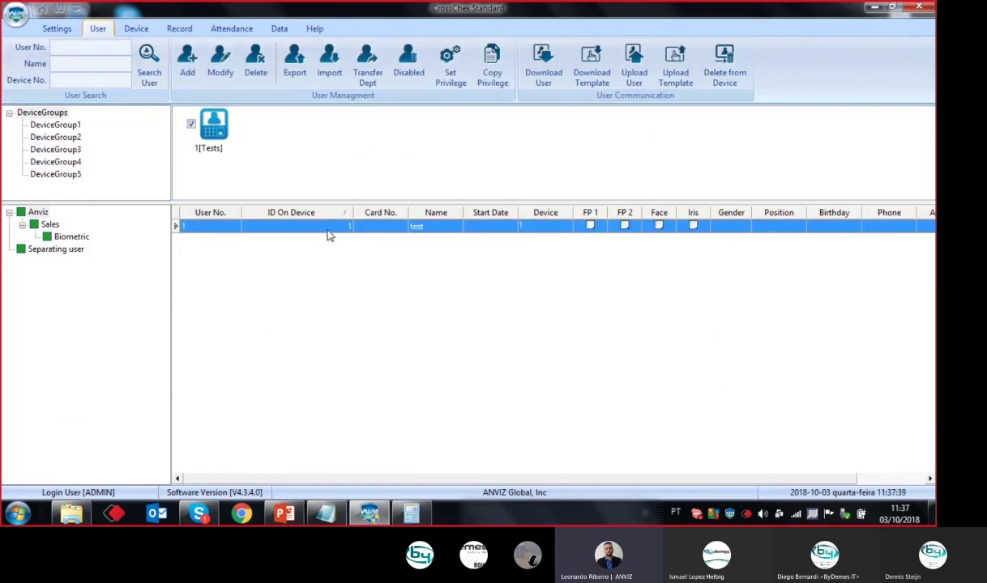
{"action": "double_click", "coordinate": [336, 226]}
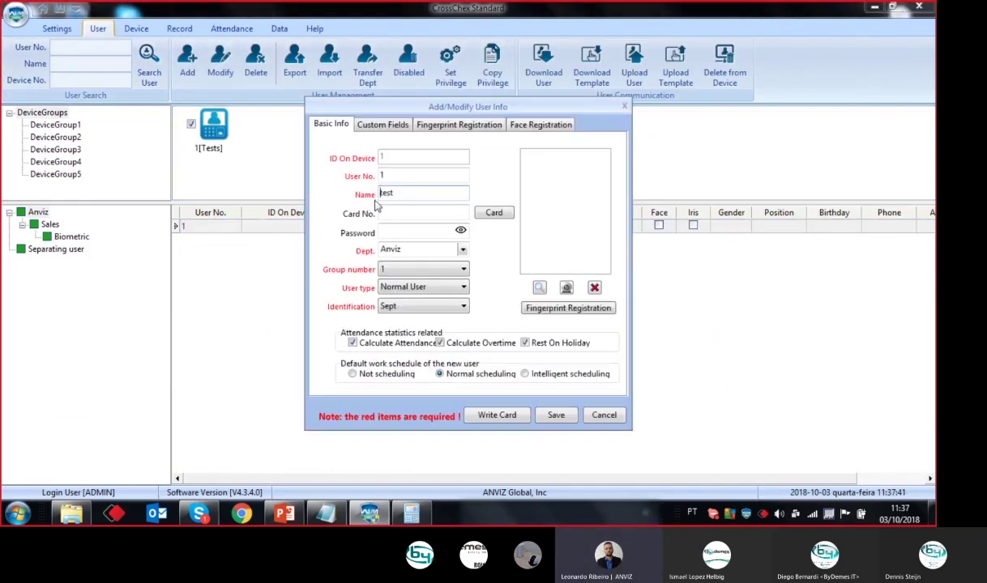
{"action": "left_click_drag", "start_coordinate": [407, 193], "coordinate": [312, 215]}
{"action": "type", "text": "Leonardo"}
- Load the photo of a man in a suit from the Pictures library into the picture editor
{"action": "left_click", "coordinate": [538, 286]}
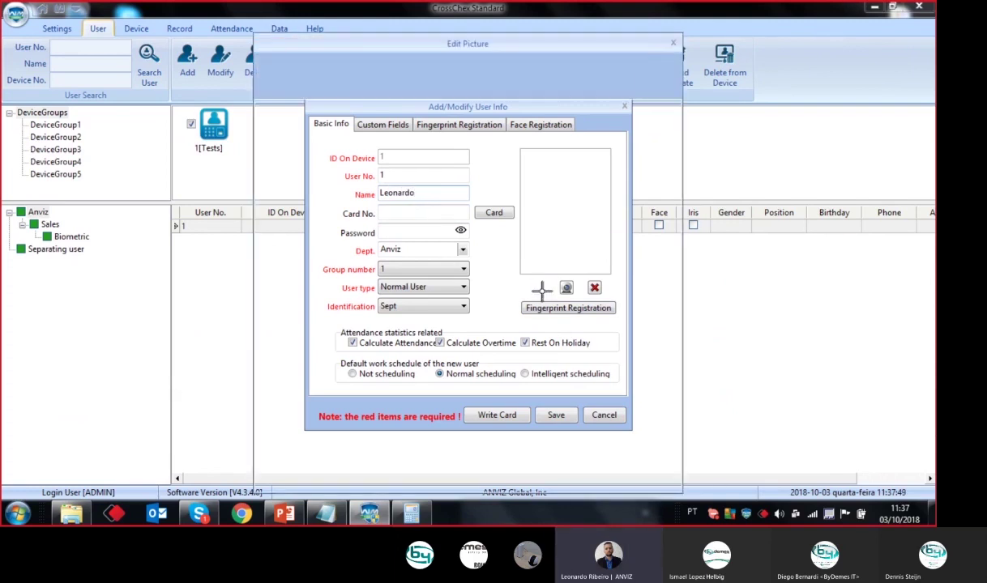
{"action": "left_click", "coordinate": [276, 79]}
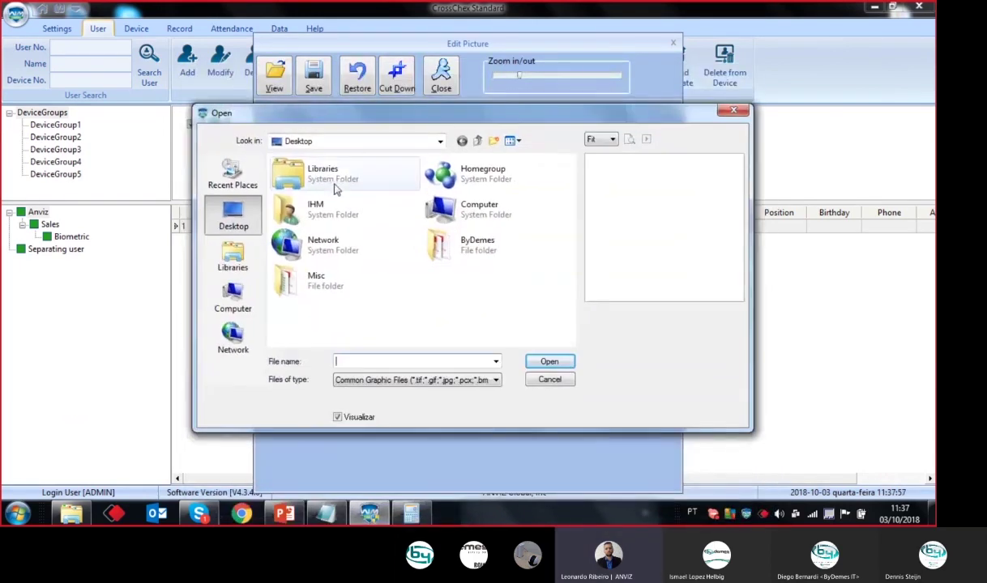
{"action": "double_click", "coordinate": [318, 172]}
{"action": "double_click", "coordinate": [290, 207]}
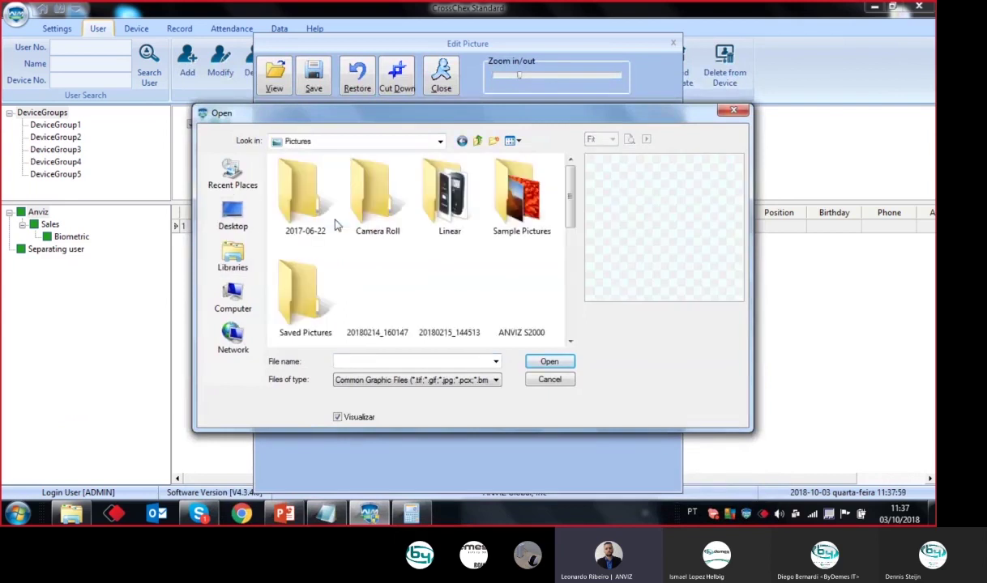
{"action": "left_click_drag", "start_coordinate": [568, 185], "coordinate": [577, 305]}
{"action": "left_click", "coordinate": [353, 279]}
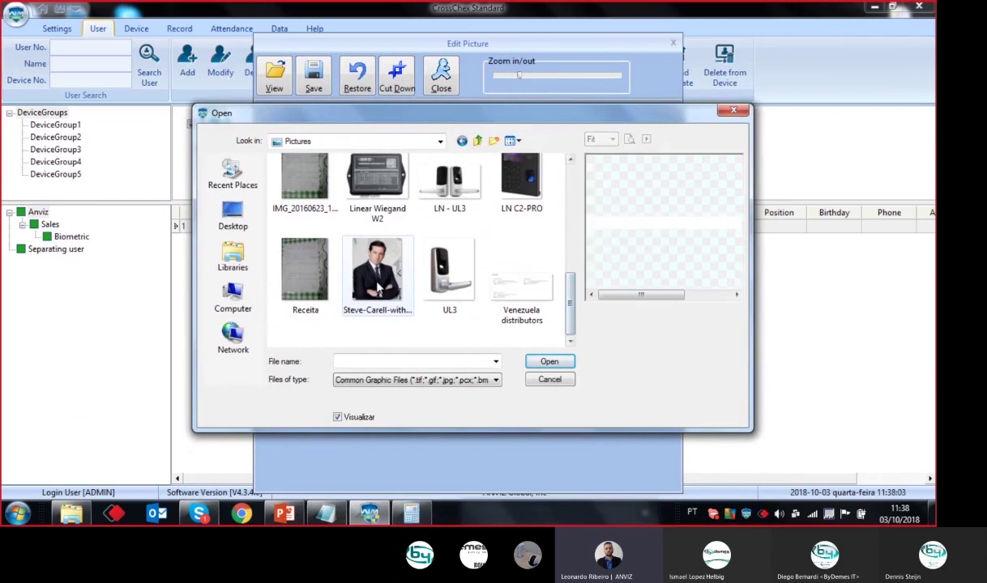
{"action": "double_click", "coordinate": [350, 279]}
- Crop the photo to the man's face and torso with Cut Down and save it
{"action": "left_click", "coordinate": [487, 75]}
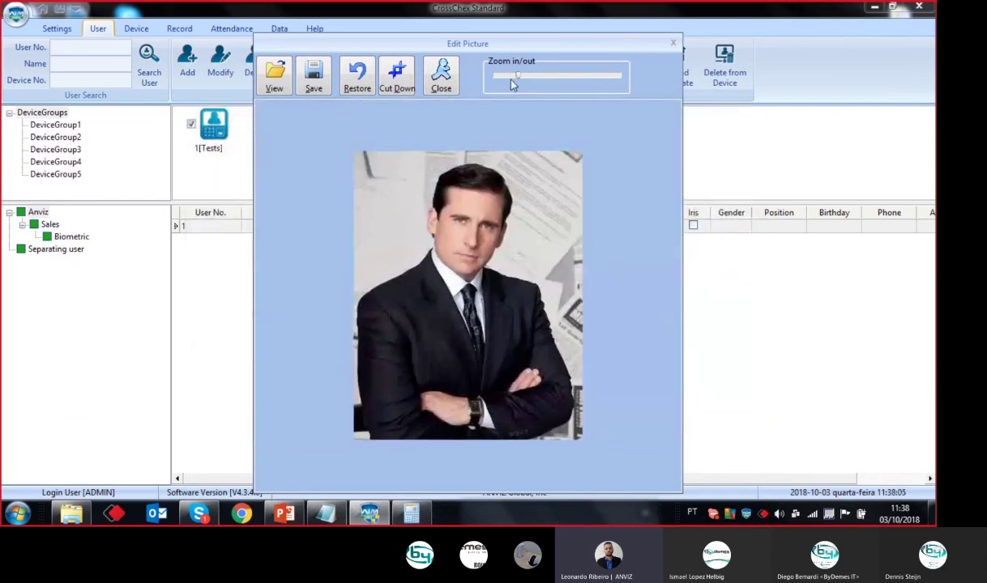
{"action": "left_click", "coordinate": [485, 76]}
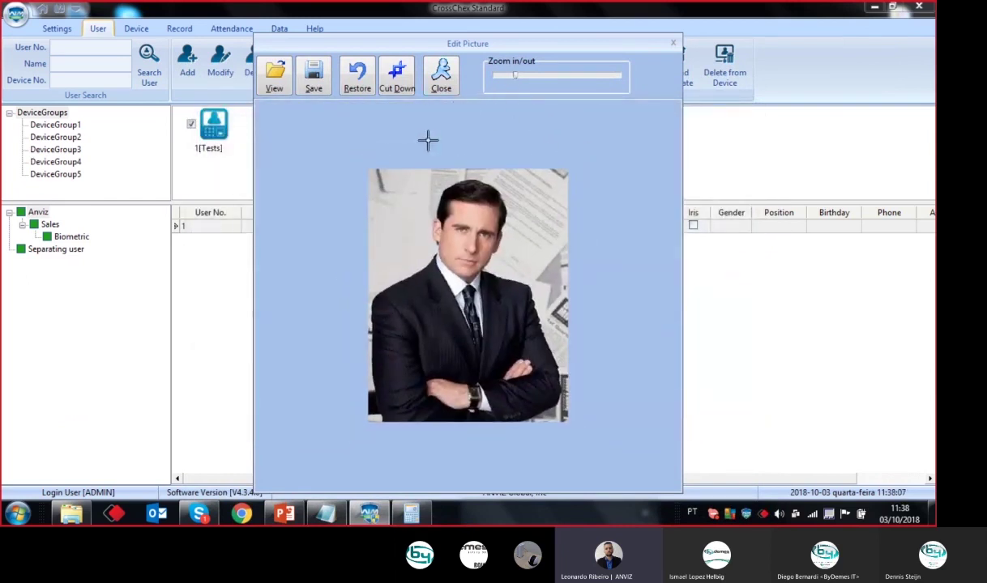
{"action": "left_click_drag", "start_coordinate": [380, 177], "coordinate": [500, 309]}
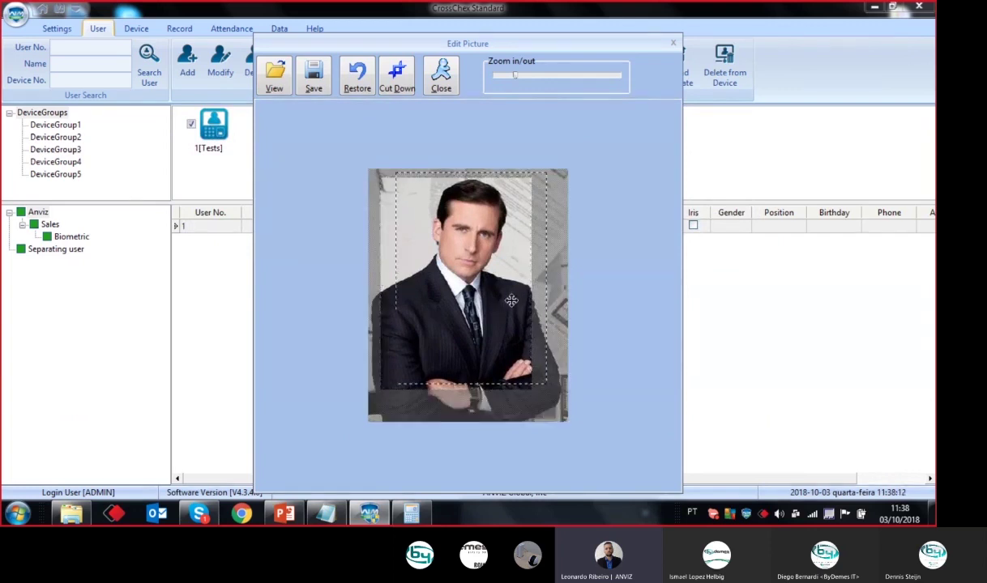
{"action": "left_click", "coordinate": [516, 76]}
{"action": "left_click_drag", "start_coordinate": [518, 78], "coordinate": [521, 76]}
{"action": "left_click_drag", "start_coordinate": [476, 310], "coordinate": [495, 315]}
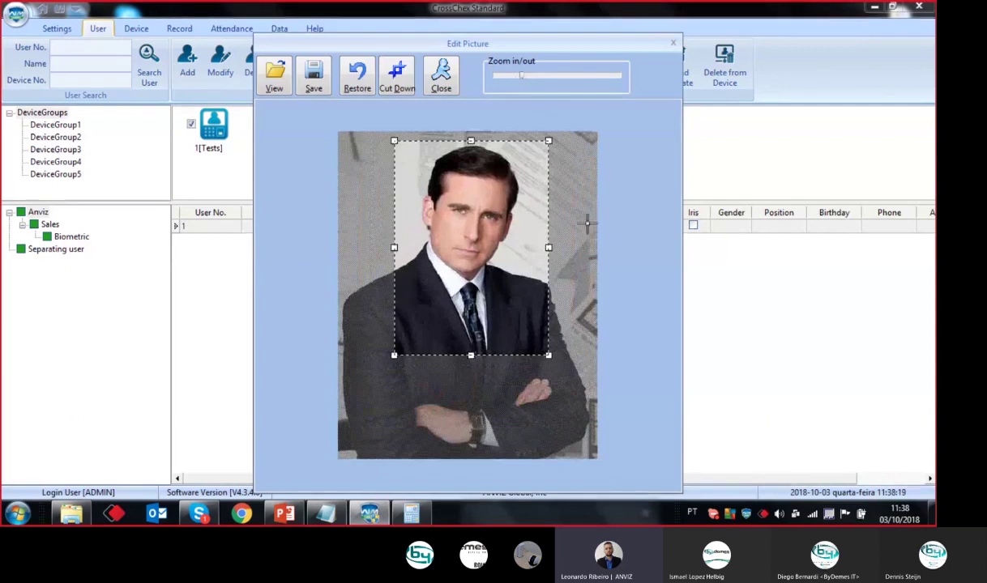
{"action": "left_click", "coordinate": [398, 90]}
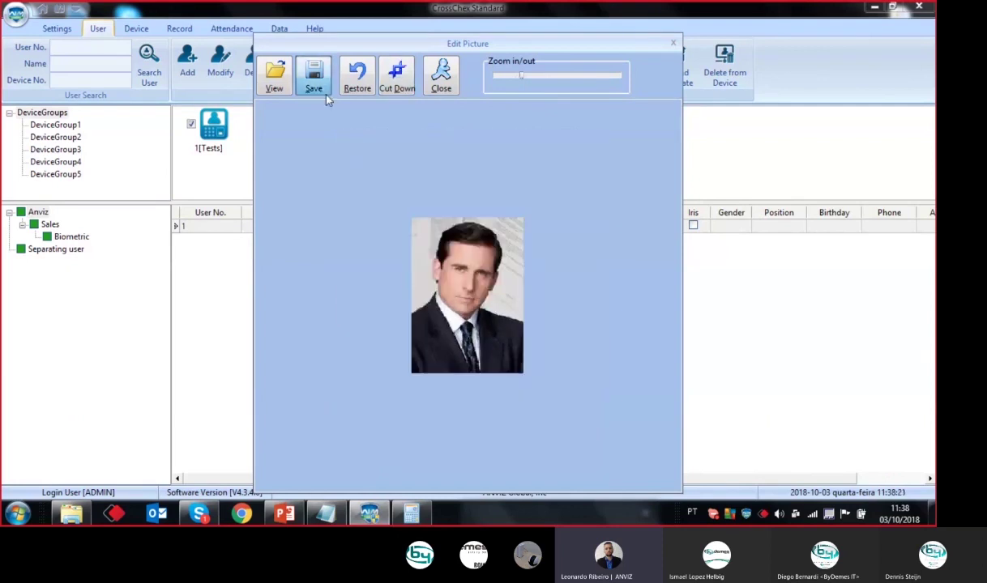
{"action": "left_click", "coordinate": [314, 81]}
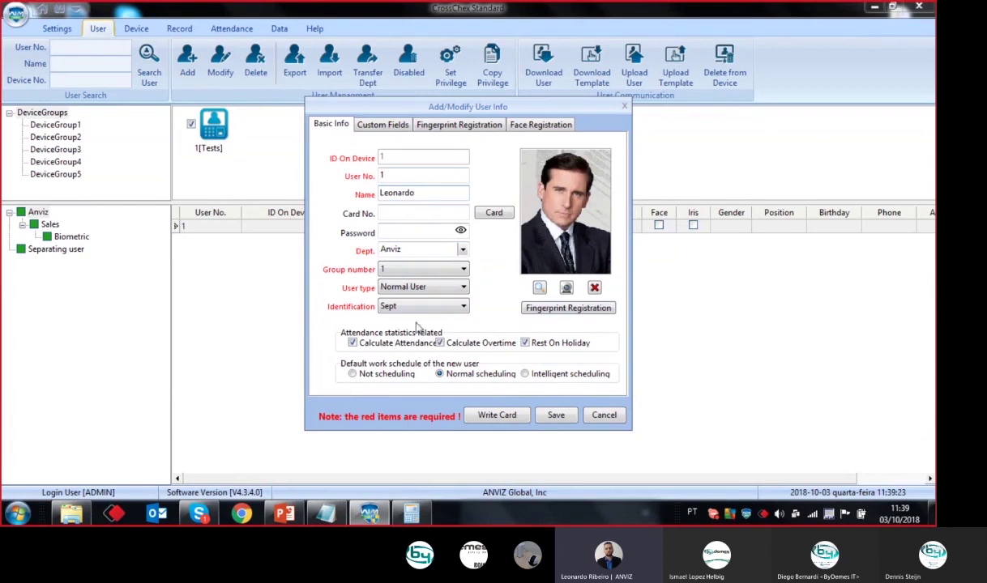
- Save user 1's new name and portrait, then reopen the user's record
{"action": "left_click", "coordinate": [568, 419]}
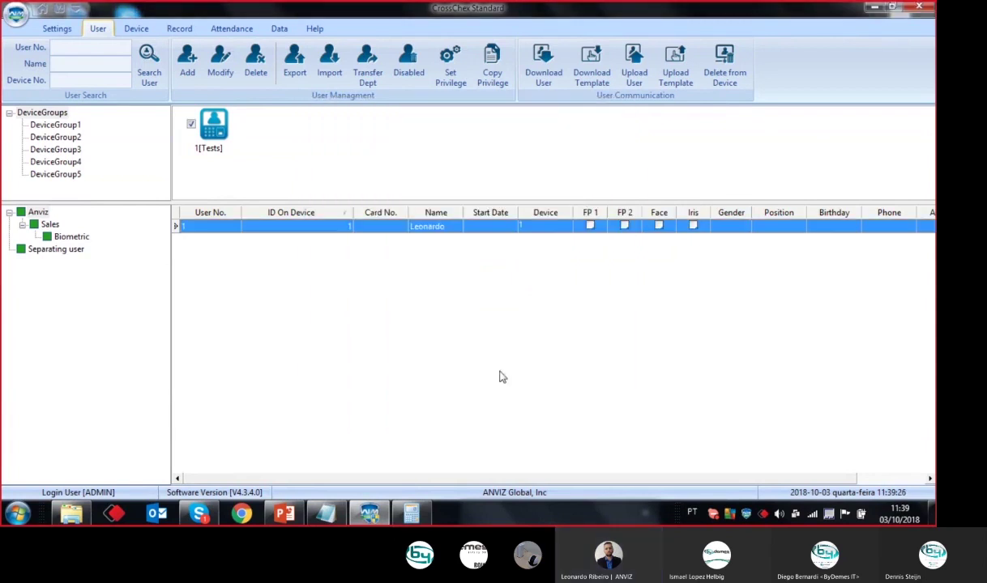
{"action": "double_click", "coordinate": [438, 226]}
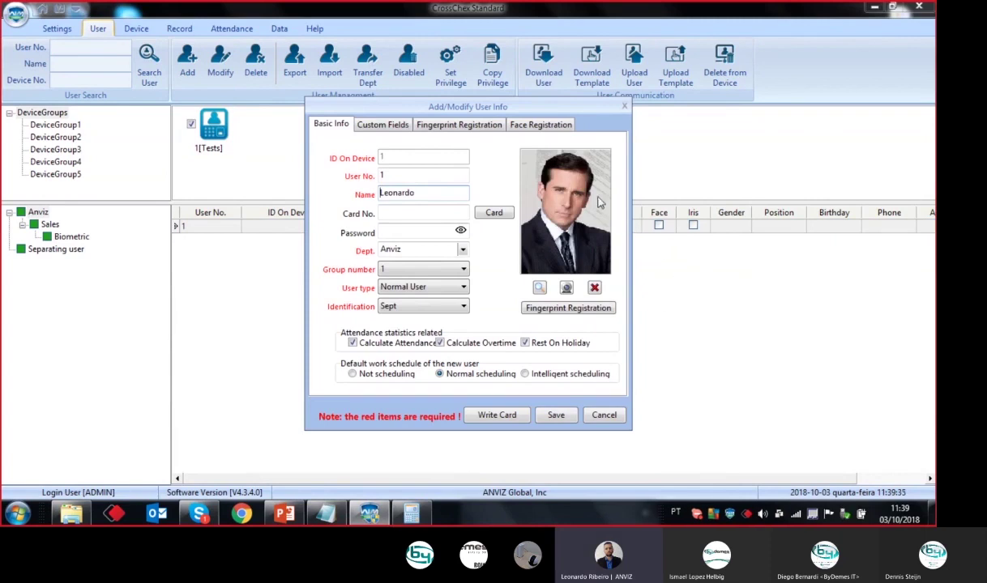
- Enroll Fingerprint1 through the Tests device over Network, save the user, and decline template upload
{"action": "left_click", "coordinate": [484, 128]}
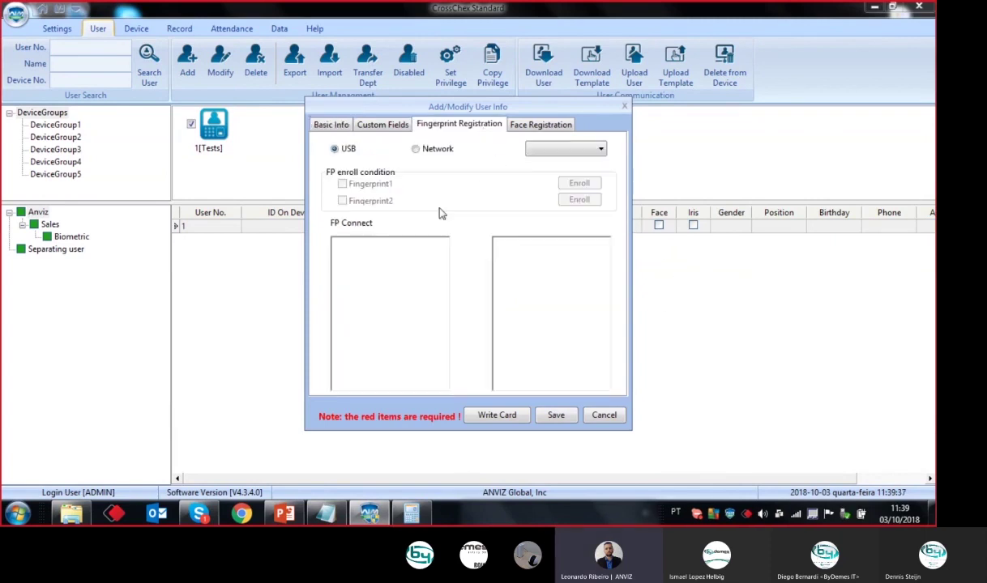
{"action": "left_click", "coordinate": [417, 151]}
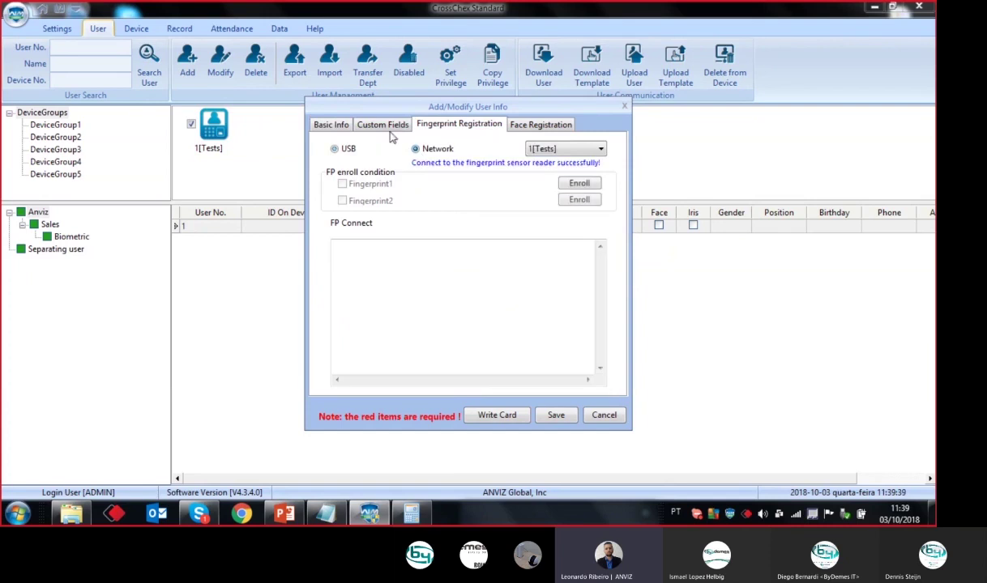
{"action": "left_click", "coordinate": [579, 184]}
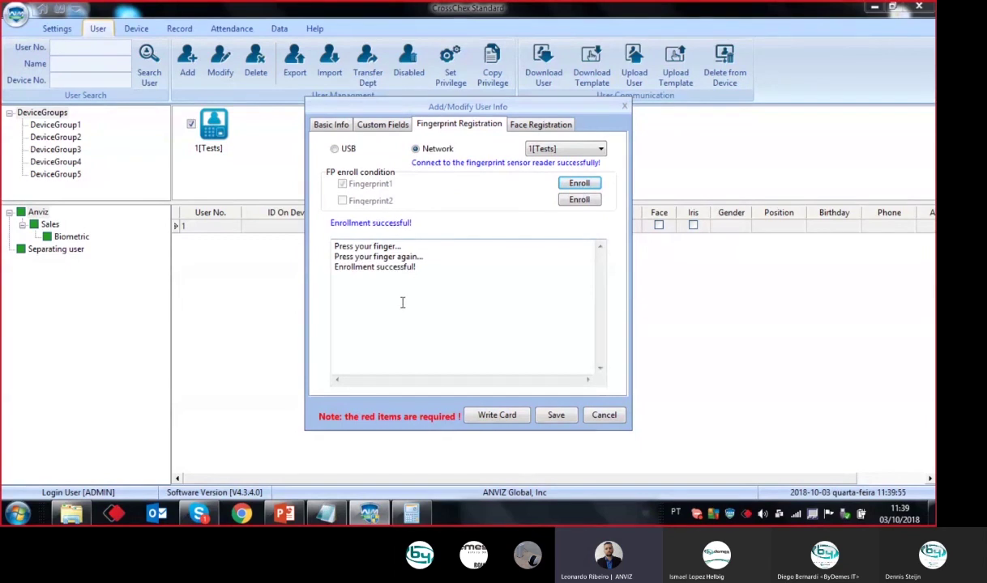
{"action": "left_click_drag", "start_coordinate": [355, 275], "coordinate": [322, 240]}
{"action": "left_click", "coordinate": [342, 283]}
{"action": "left_click", "coordinate": [557, 416]}
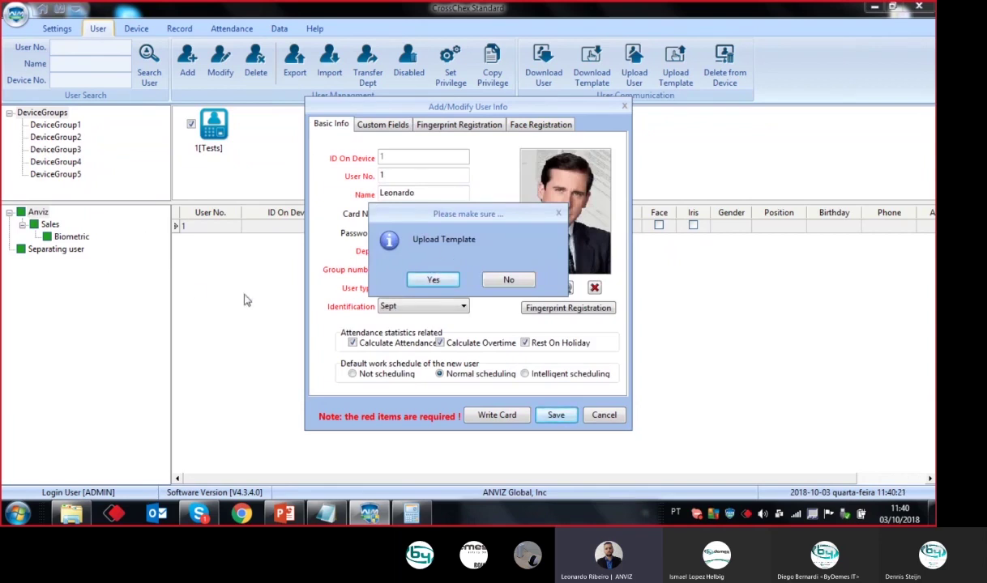
{"action": "left_click", "coordinate": [501, 280]}
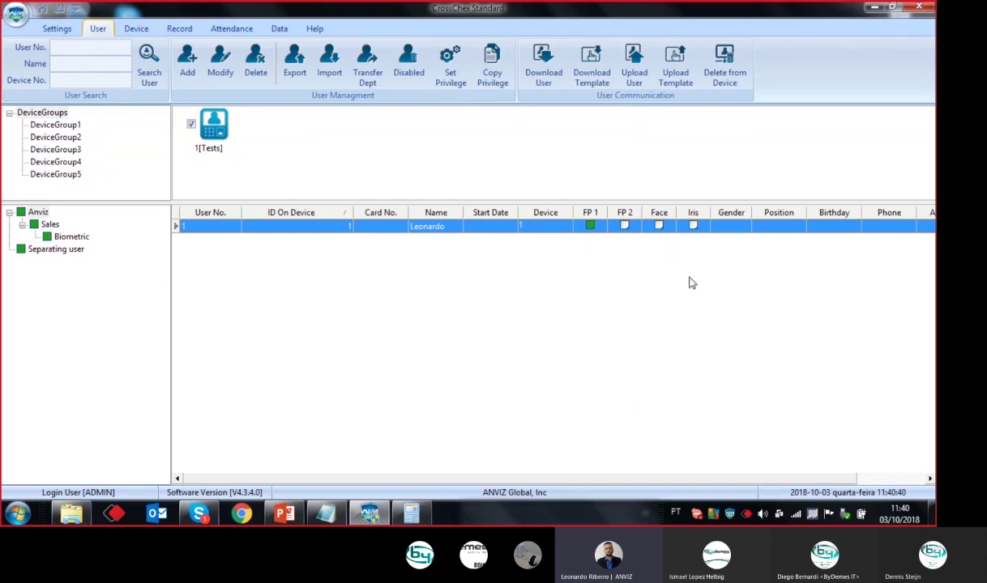
{"action": "right_click", "coordinate": [221, 149]}
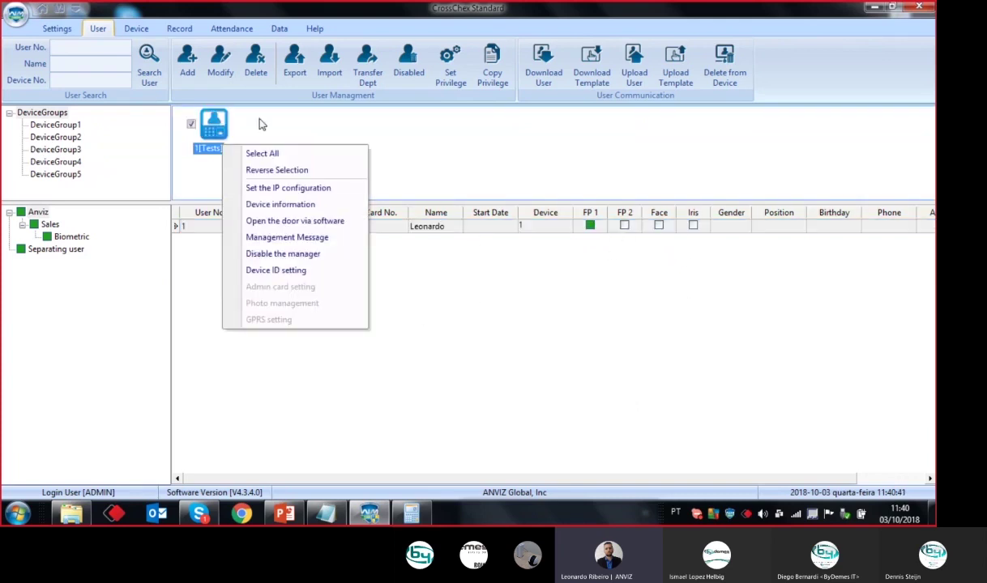
{"action": "left_click", "coordinate": [280, 204]}
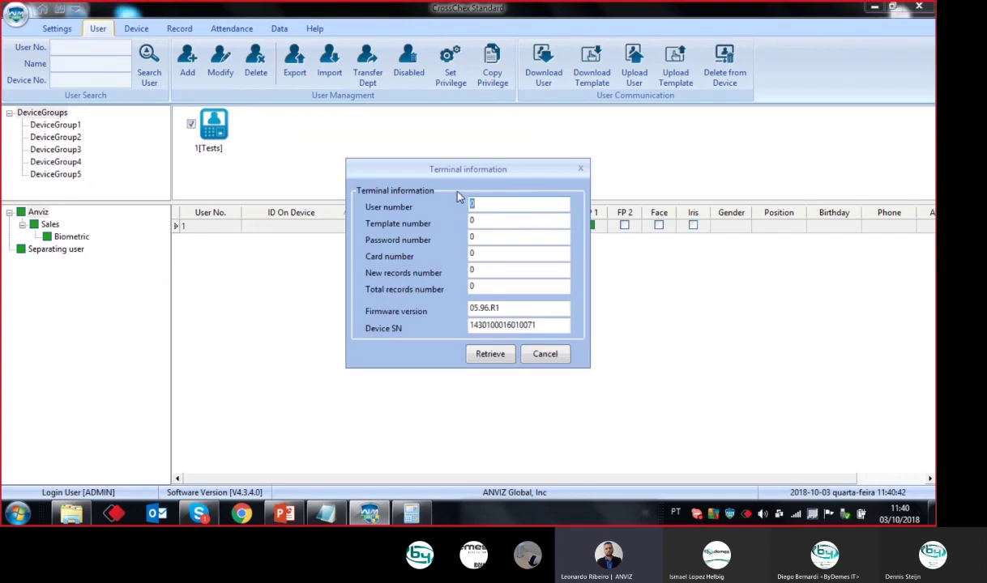
{"action": "key", "text": "Tab"}
{"action": "key", "text": "Tab"}
{"action": "key", "text": "Tab"}
{"action": "left_click", "coordinate": [543, 354]}
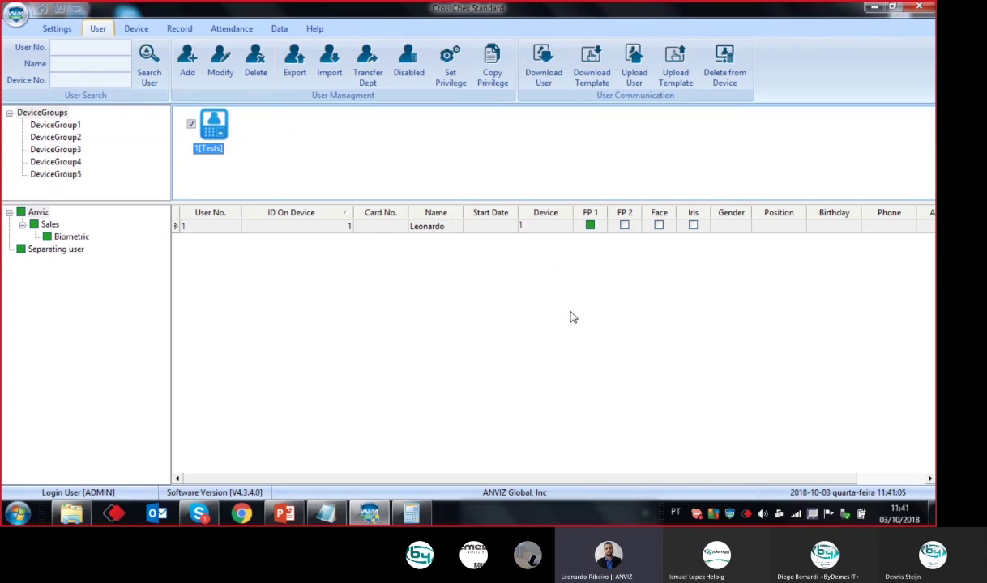
- Grant the new user access on 1[Tests] under Group1 and upload them to the device
{"action": "left_click", "coordinate": [518, 226]}
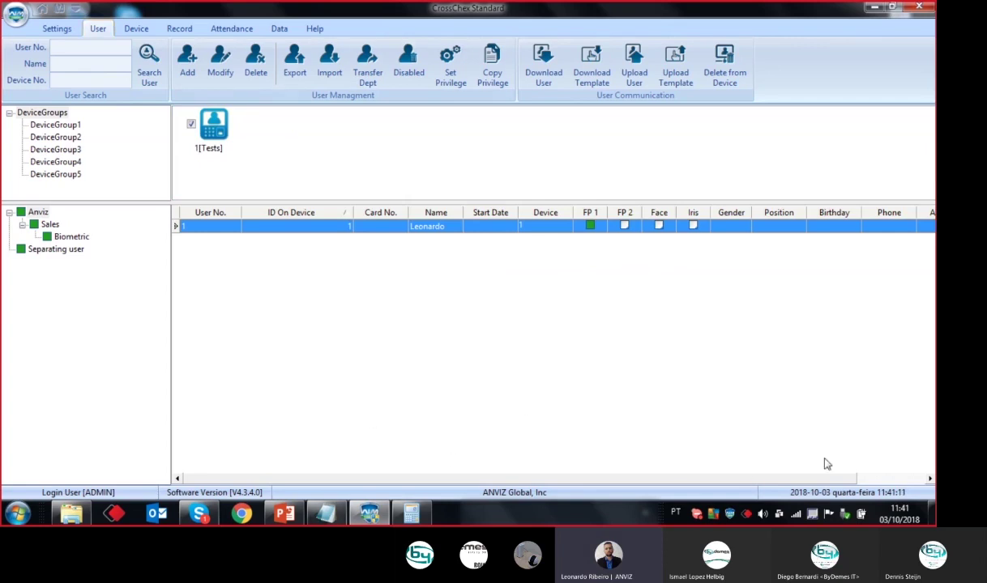
{"action": "left_click", "coordinate": [438, 68]}
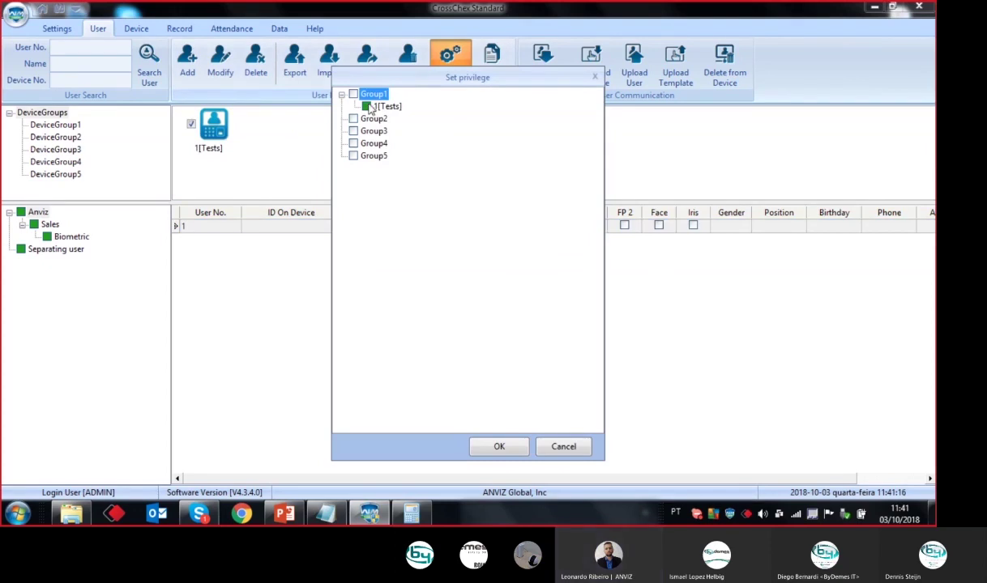
{"action": "left_click", "coordinate": [369, 107]}
{"action": "left_click", "coordinate": [367, 107]}
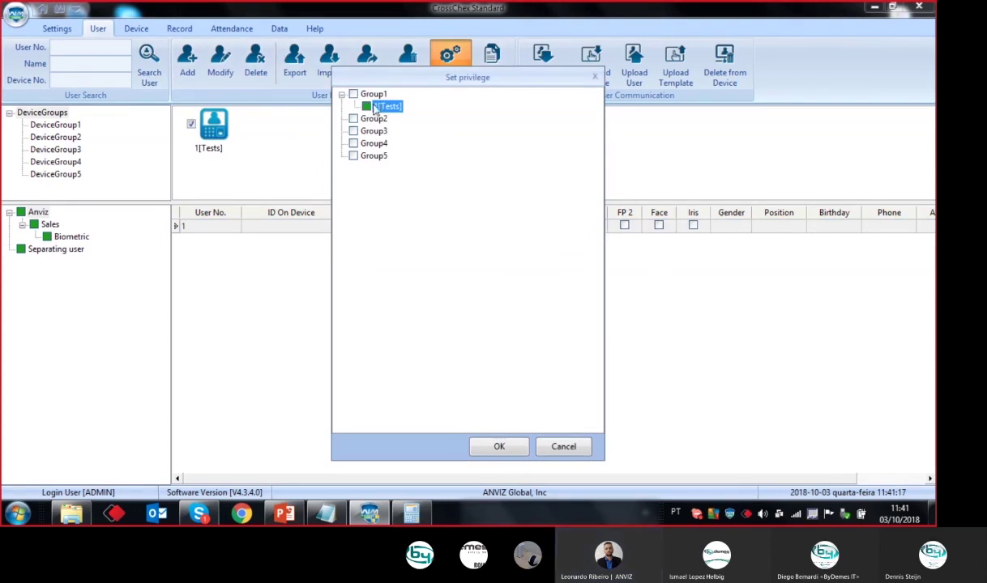
{"action": "left_click", "coordinate": [499, 448]}
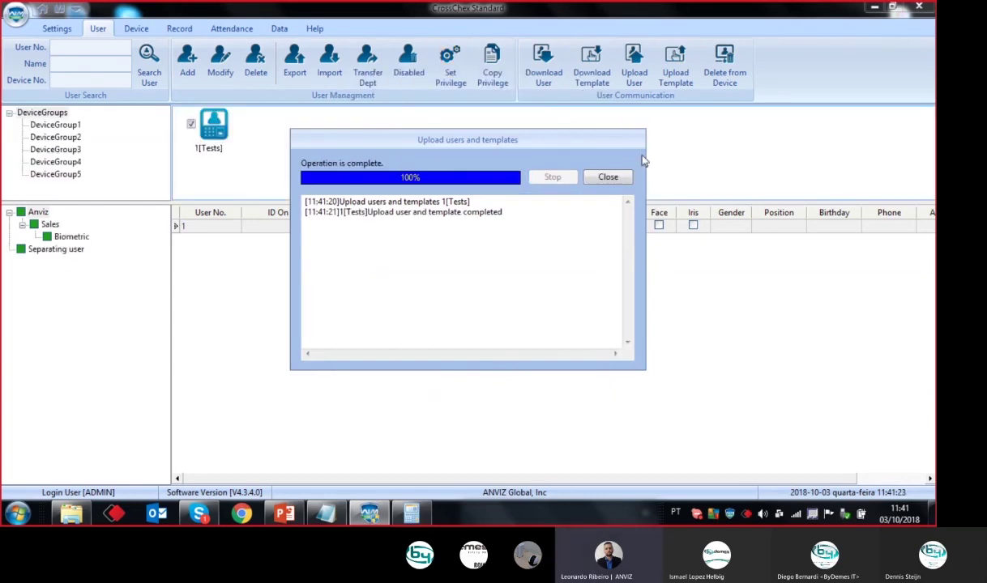
{"action": "left_click_drag", "start_coordinate": [373, 212], "coordinate": [545, 214]}
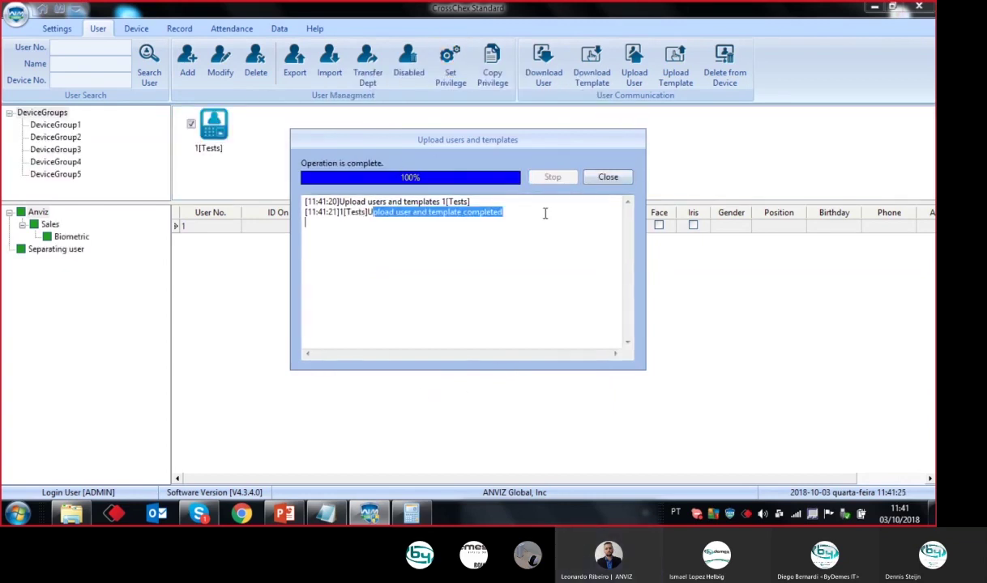
{"action": "left_click", "coordinate": [608, 177]}
- Confirm in Terminal information that Tests now holds 1 user and 1 template
{"action": "right_click", "coordinate": [215, 138]}
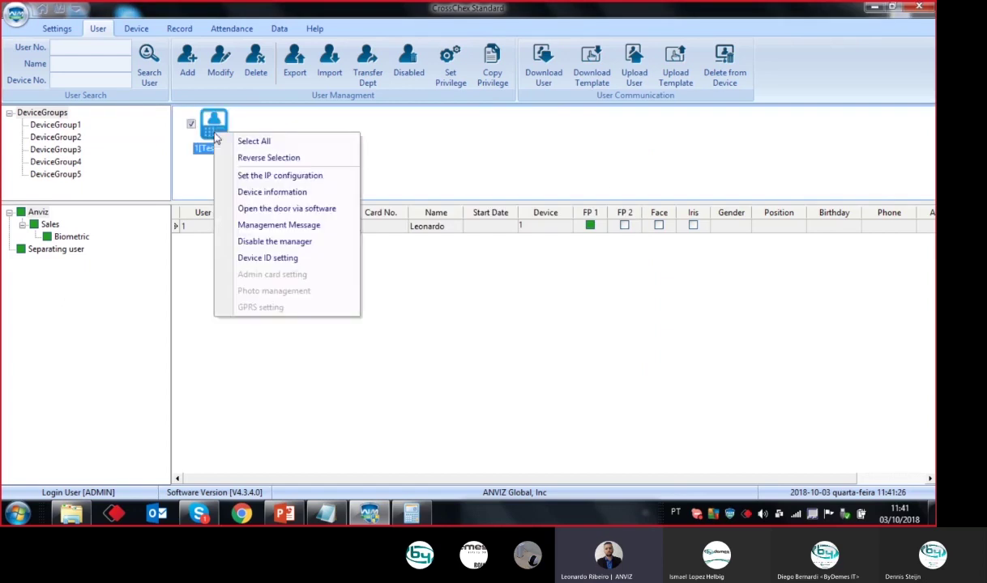
{"action": "left_click", "coordinate": [272, 192]}
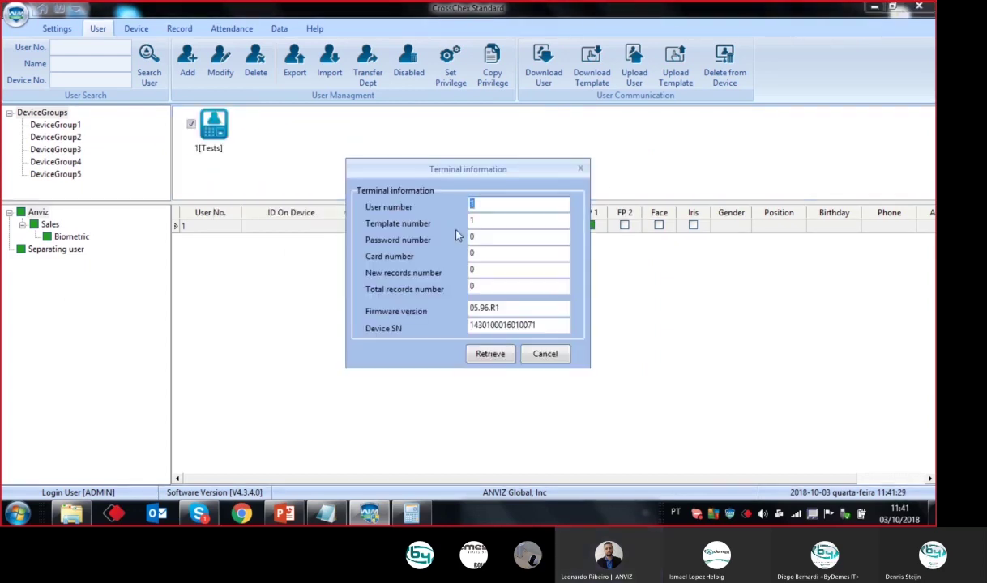
{"action": "key", "text": "Tab"}
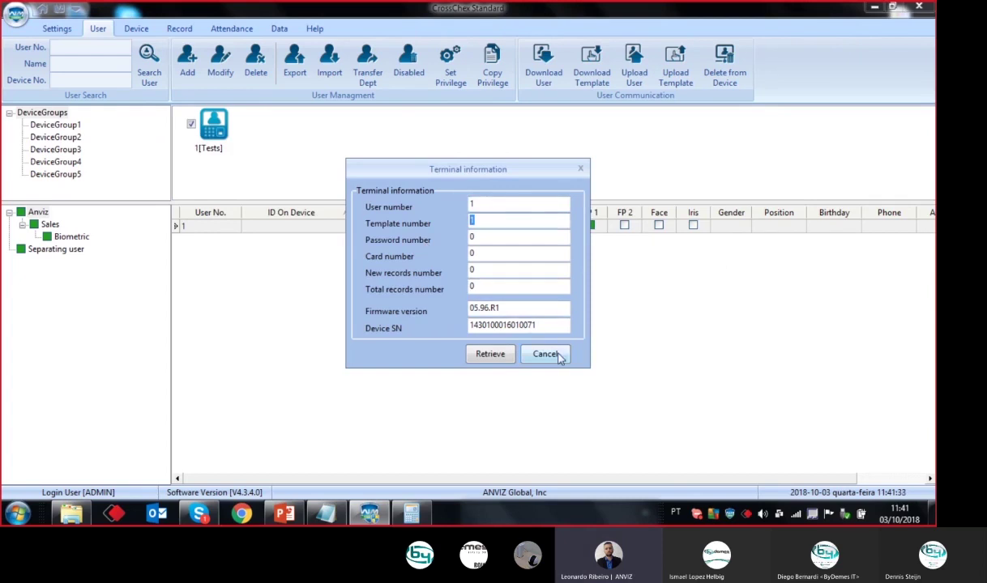
{"action": "left_click", "coordinate": [542, 353]}
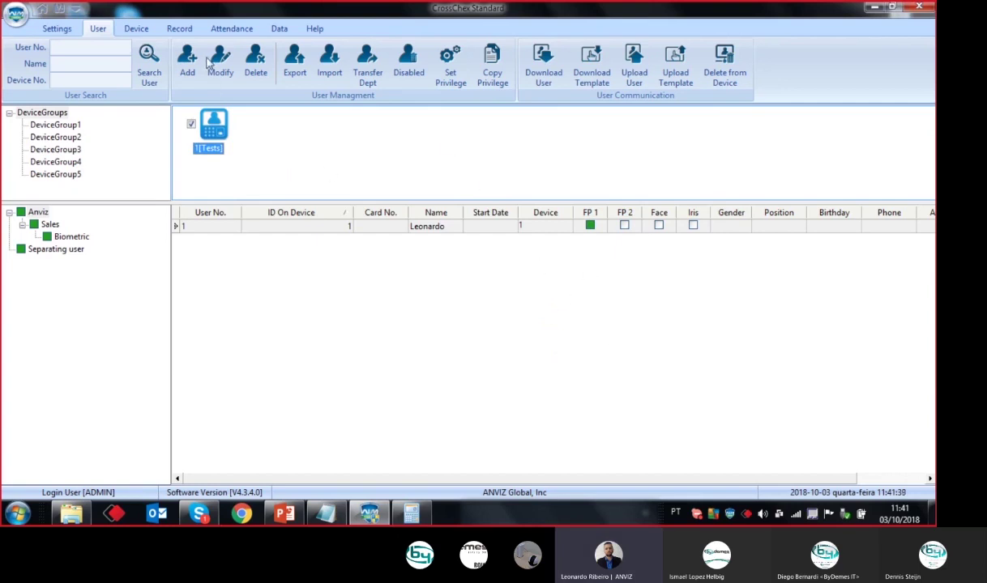
{"action": "left_click", "coordinate": [128, 32]}
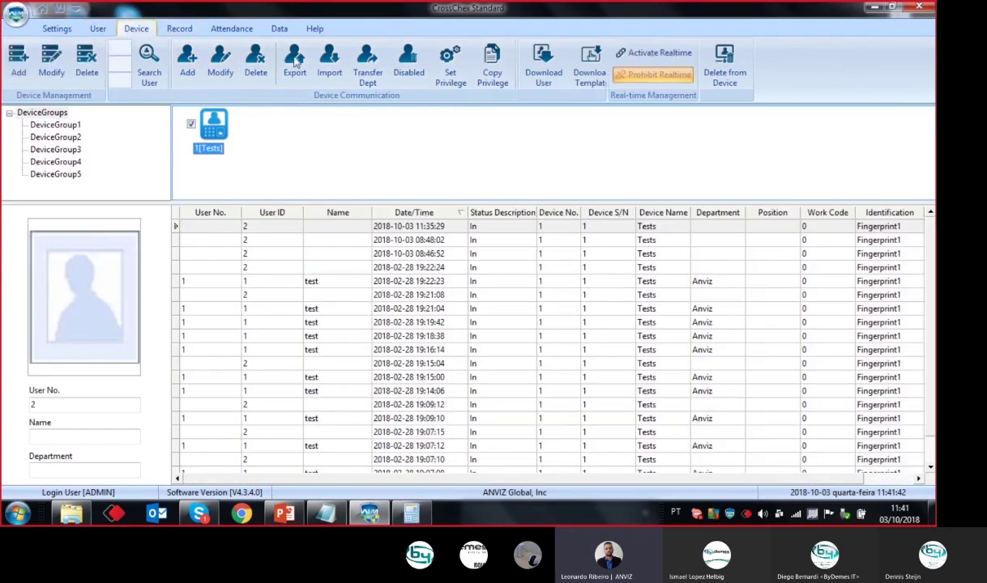
- Activate real-time records, check the 11:41:36 and 11:41:53 fingerprint check-ins, then prohibit real-time again
{"action": "left_click", "coordinate": [646, 53]}
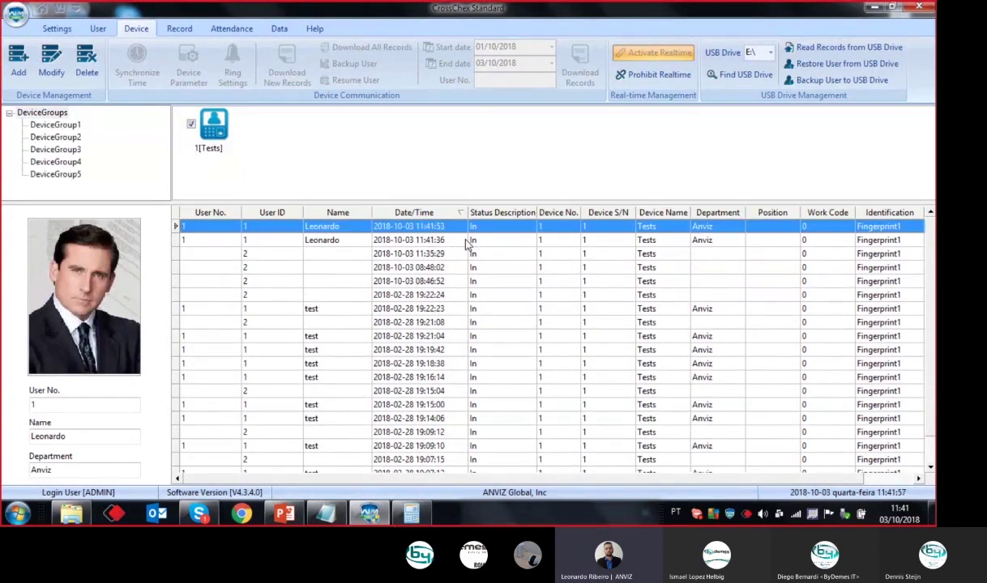
{"action": "left_click", "coordinate": [407, 237]}
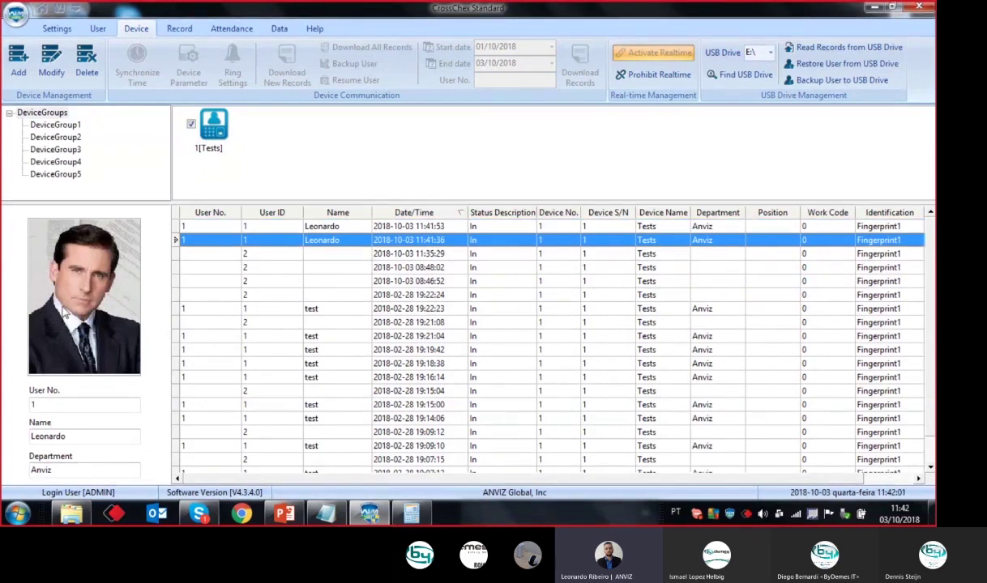
{"action": "left_click", "coordinate": [408, 229]}
{"action": "left_click_drag", "start_coordinate": [467, 480], "coordinate": [729, 479]}
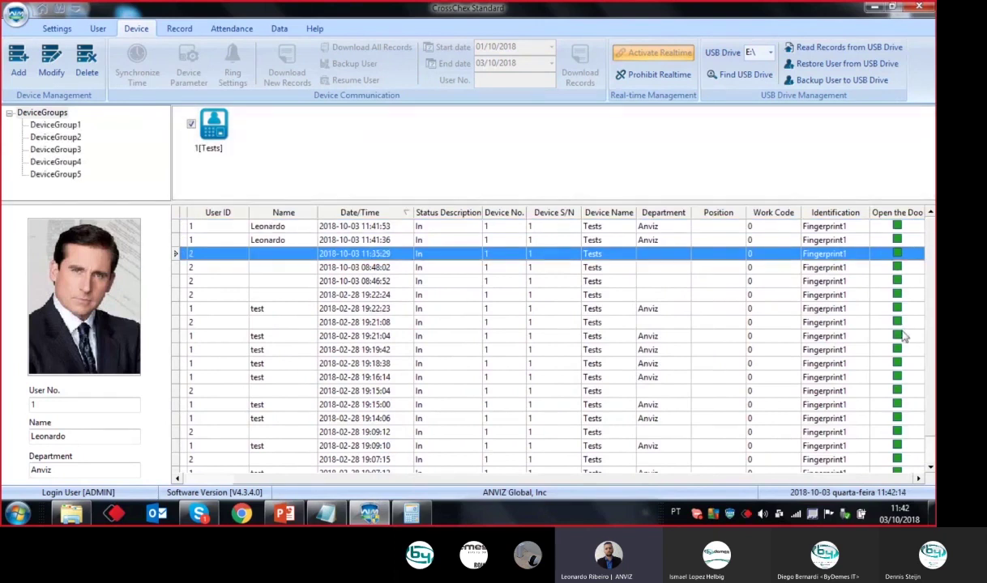
{"action": "left_click", "coordinate": [659, 78]}
{"action": "left_click", "coordinate": [99, 29]}
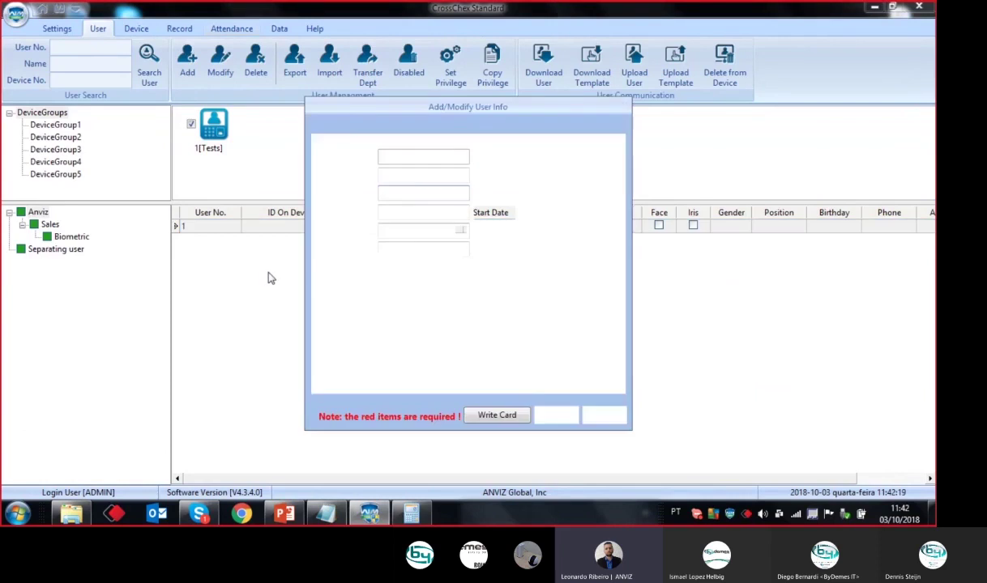
- Cancel the user info dialog without saving a group number change, then return to the Home page
{"action": "left_click", "coordinate": [417, 269]}
{"action": "left_click", "coordinate": [413, 285]}
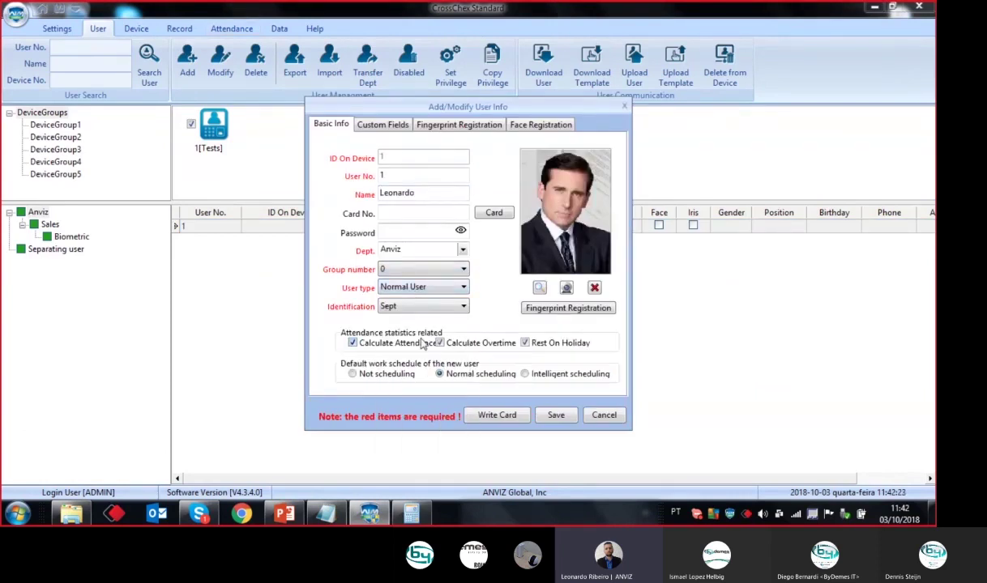
{"action": "left_click", "coordinate": [381, 269]}
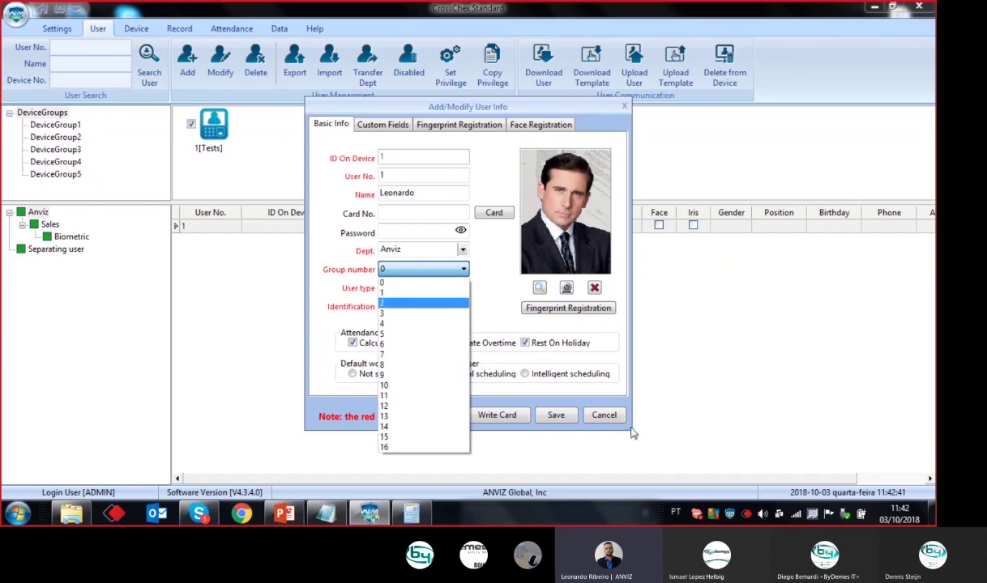
{"action": "left_click", "coordinate": [608, 419]}
{"action": "left_click", "coordinate": [600, 418]}
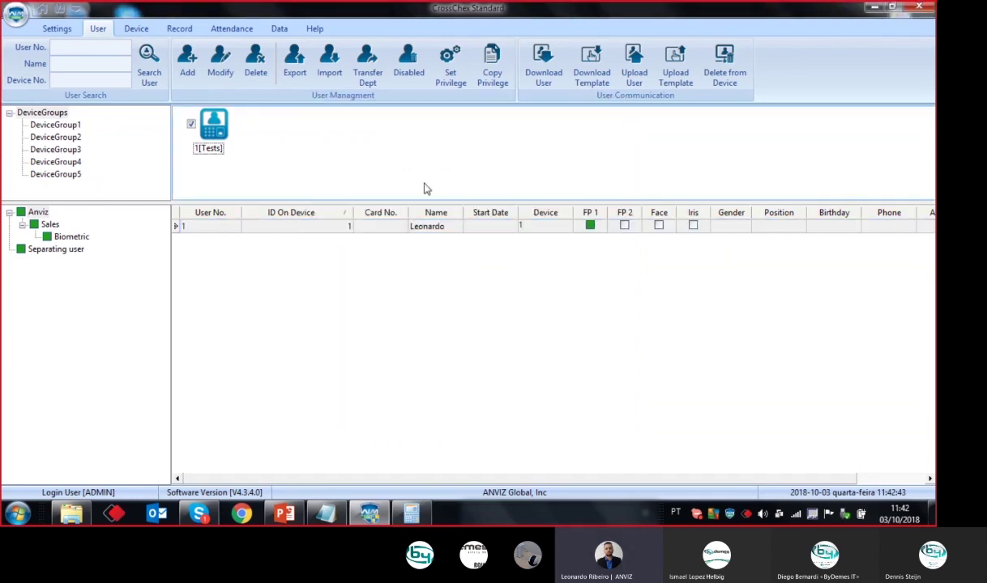
{"action": "left_click", "coordinate": [44, 10]}
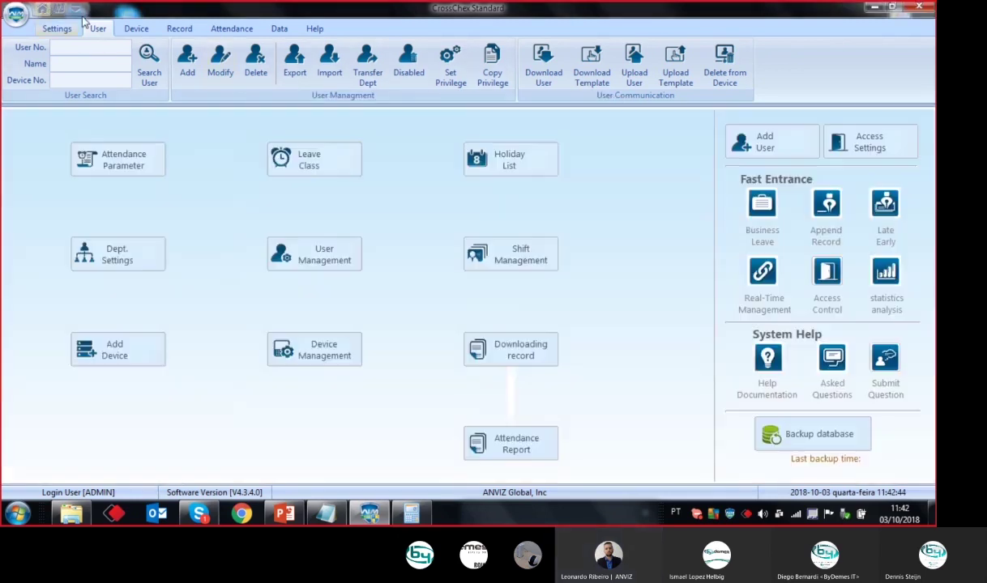
- In Access Control, name time period 1 'weekly' and set Monday from 08:00 to 17:00
{"action": "left_click", "coordinate": [68, 28]}
{"action": "left_click", "coordinate": [386, 68]}
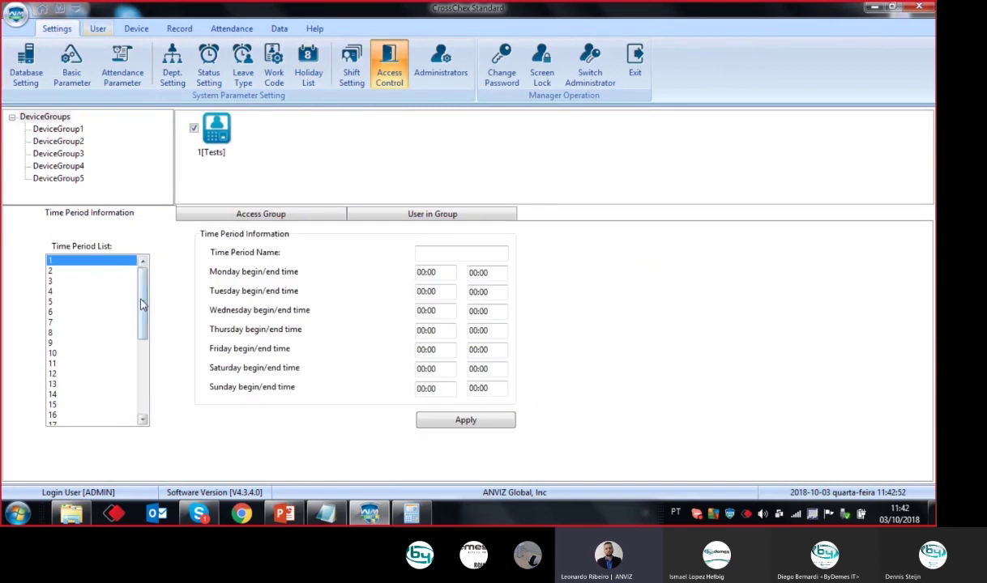
{"action": "left_click", "coordinate": [446, 252]}
{"action": "type", "text": "weekly"}
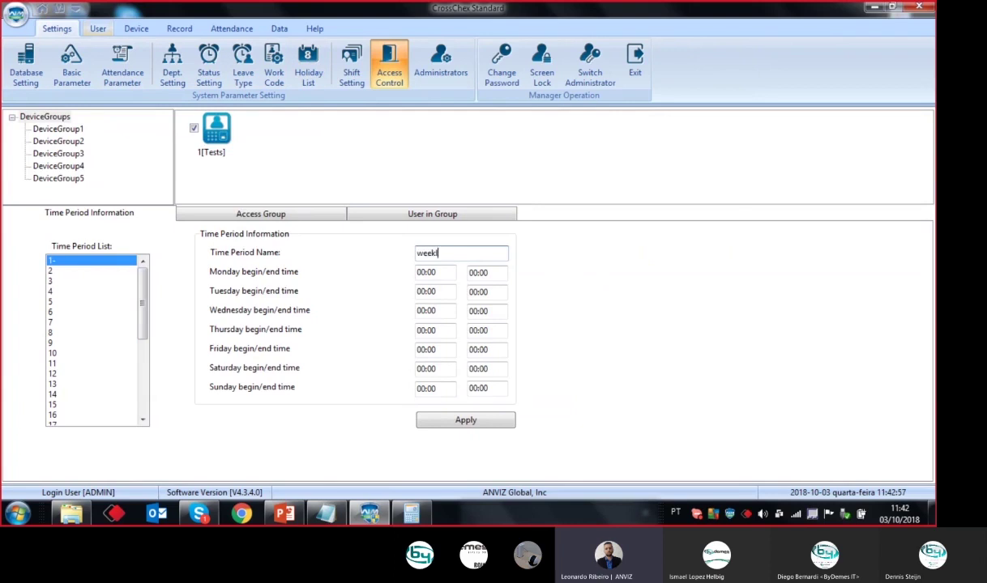
{"action": "left_click", "coordinate": [418, 274]}
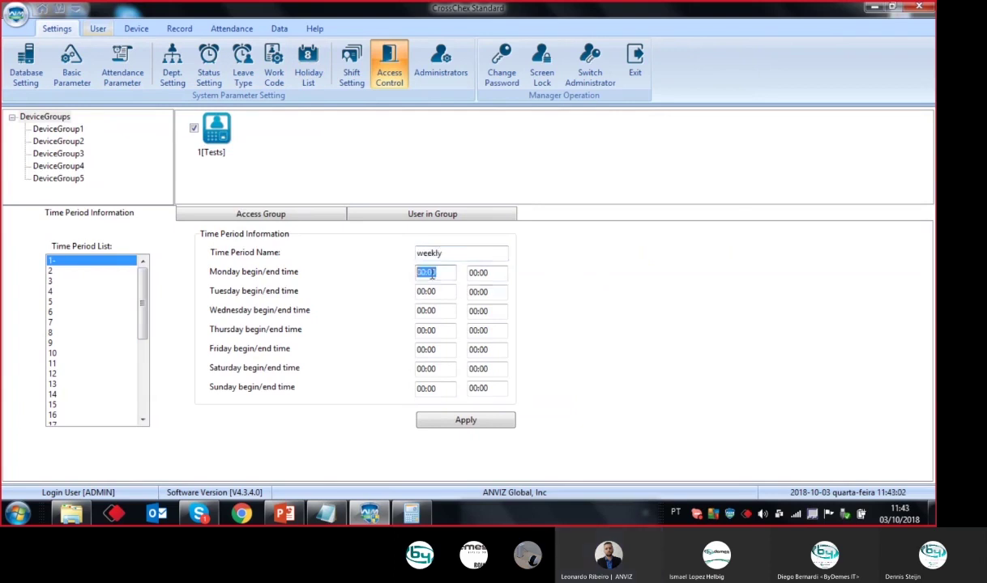
{"action": "type", "text": "08:00"}
{"action": "left_click", "coordinate": [471, 275]}
{"action": "type", "text": "17:00"}
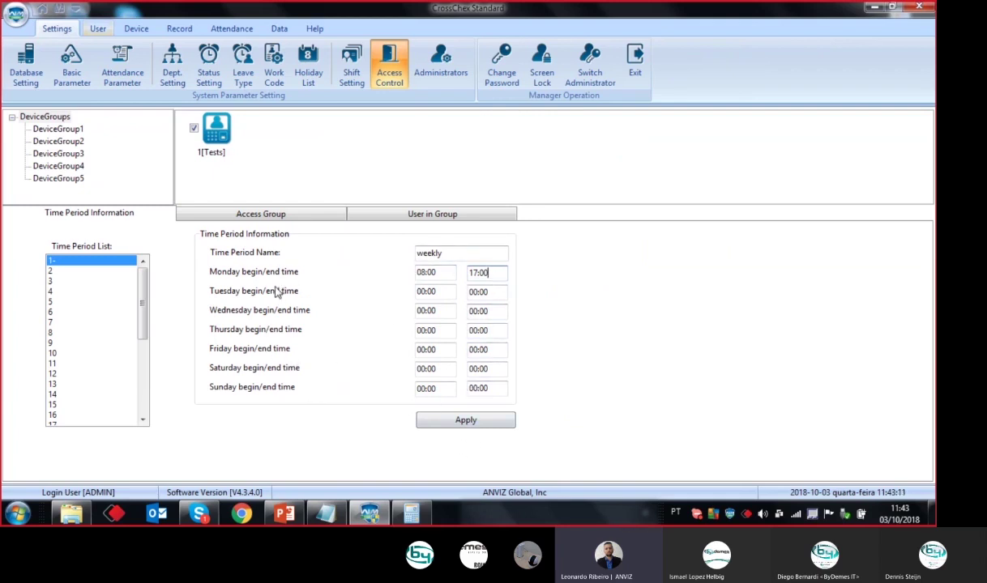
{"action": "left_click", "coordinate": [232, 217]}
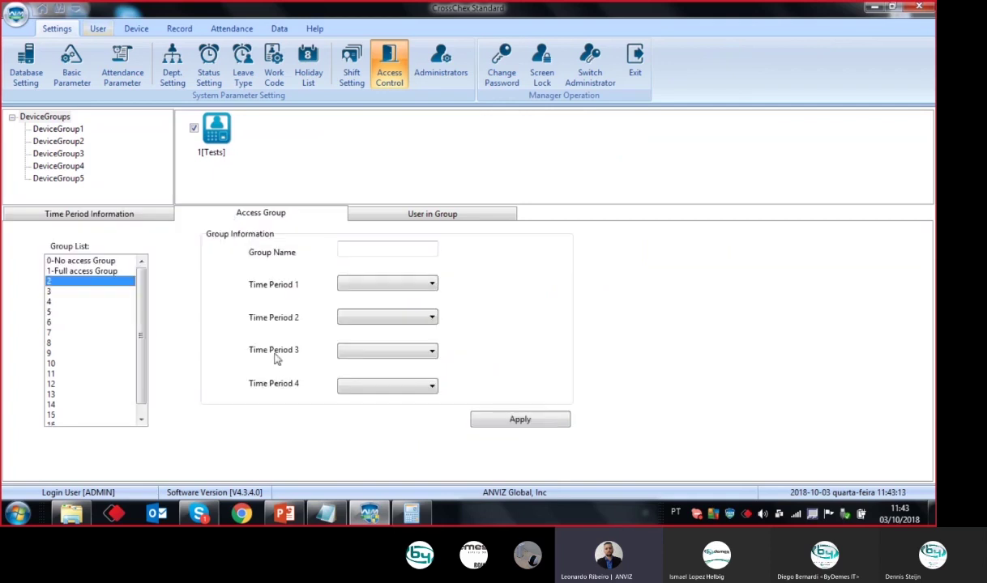
- Save the weekly time period and acknowledge the save confirmation
{"action": "left_click", "coordinate": [381, 243]}
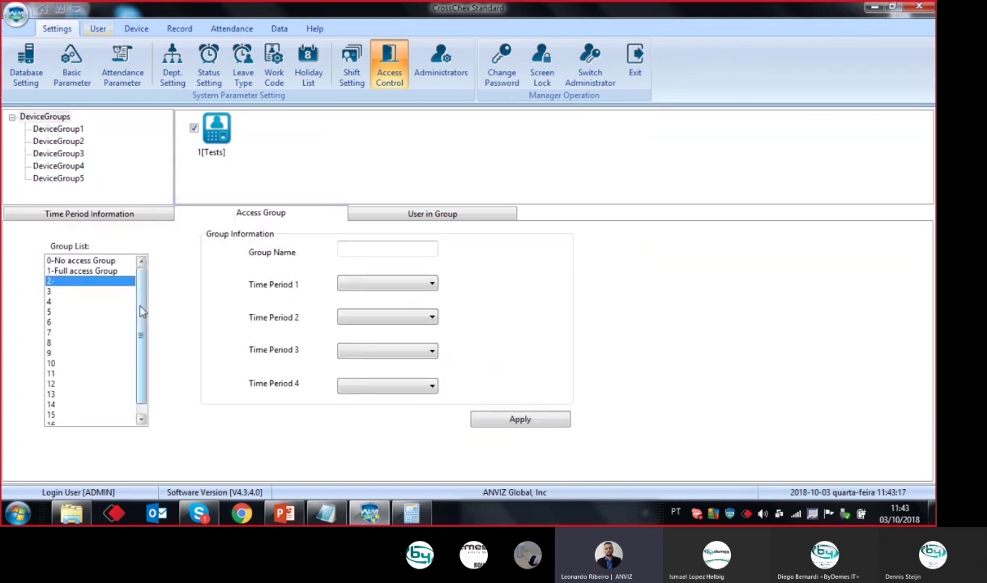
{"action": "scroll", "coordinate": [134, 297], "scroll_direction": "down", "scroll_amount": 1}
{"action": "left_click_drag", "start_coordinate": [142, 337], "coordinate": [144, 236]}
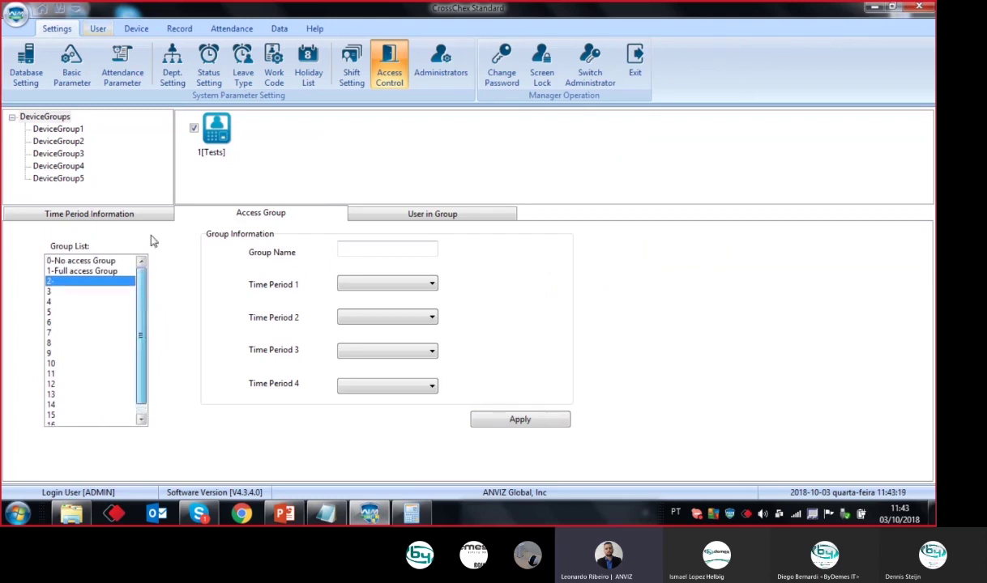
{"action": "left_click", "coordinate": [350, 285]}
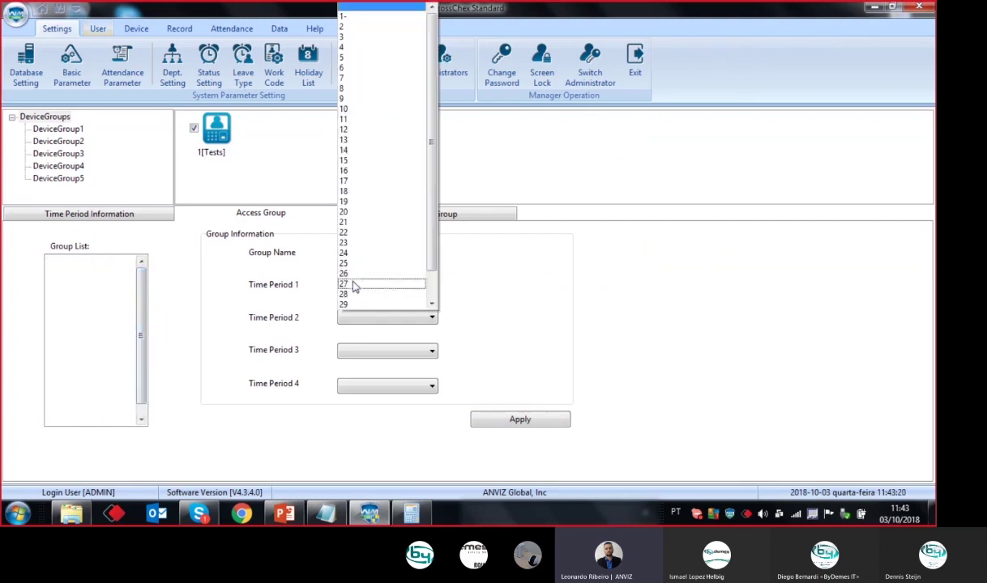
{"action": "left_click", "coordinate": [99, 218]}
{"action": "left_click", "coordinate": [125, 215]}
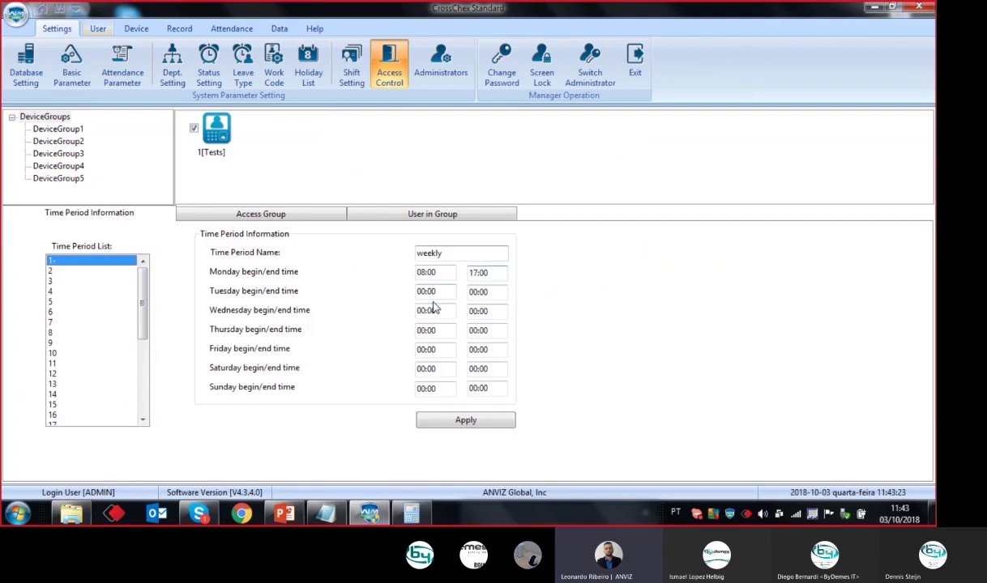
{"action": "left_click", "coordinate": [443, 427]}
{"action": "left_click", "coordinate": [468, 281]}
{"action": "left_click", "coordinate": [89, 271]}
{"action": "left_click", "coordinate": [81, 261]}
{"action": "left_click", "coordinate": [228, 220]}
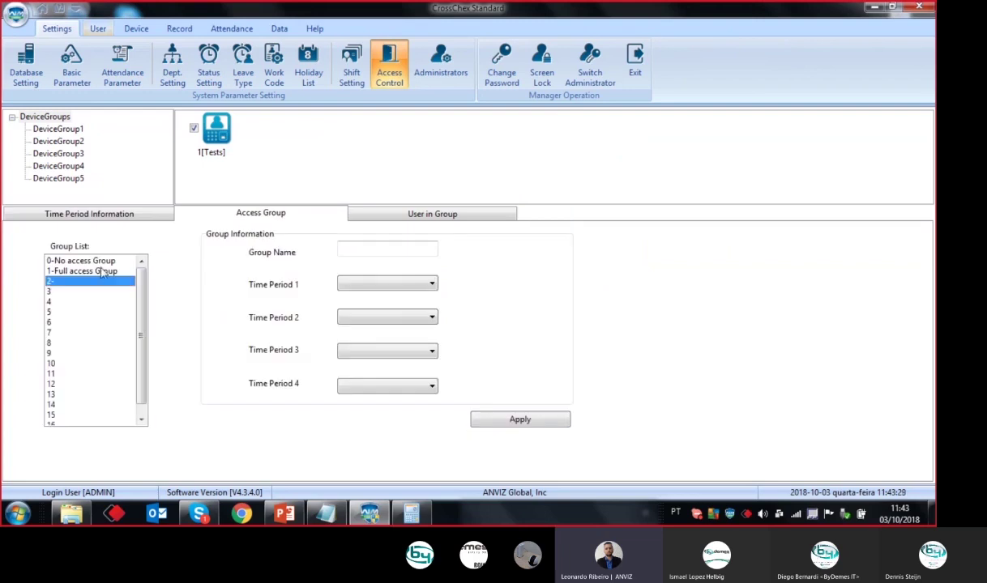
- Name access group 2 'week' with Time Period 1 set to 1-weekly and Time Period 2 to 2-
{"action": "left_click", "coordinate": [364, 248]}
{"action": "type", "text": "week"}
{"action": "left_click", "coordinate": [361, 284]}
{"action": "left_click", "coordinate": [354, 16]}
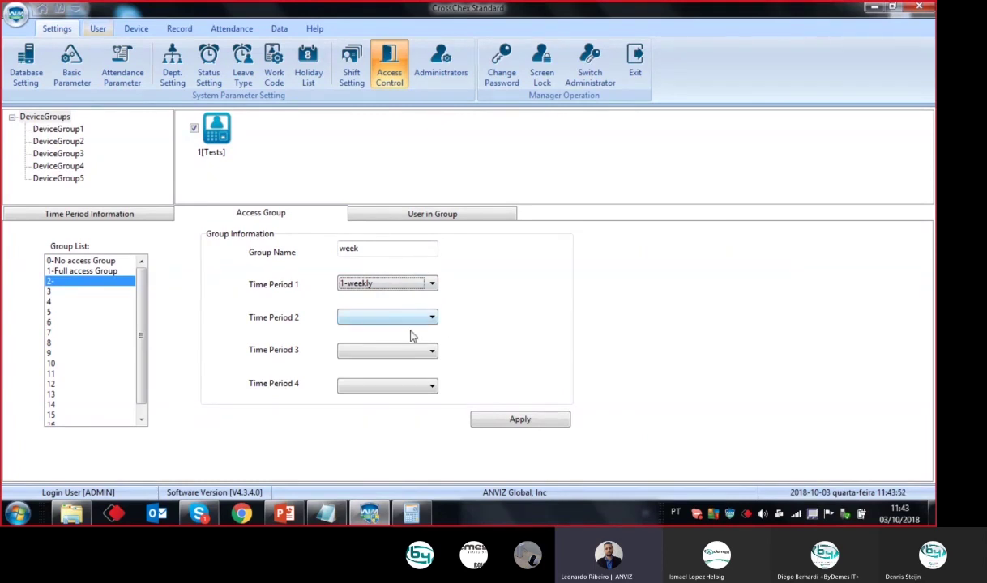
{"action": "left_click", "coordinate": [345, 321]}
{"action": "key", "text": "Down"}
{"action": "key", "text": "Return"}
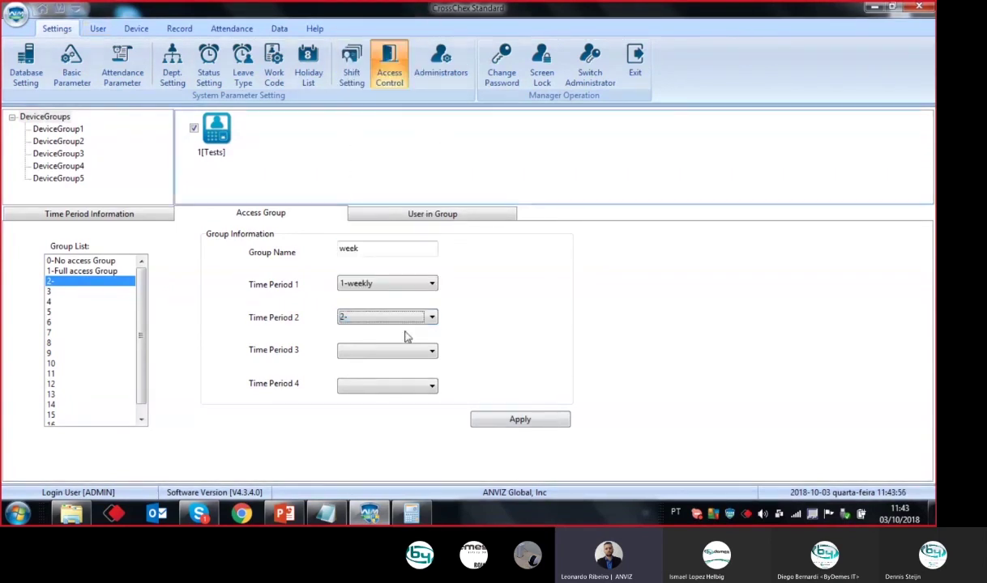
- Review the empty time period 2 and the Full access, week and group 16 settings
{"action": "left_click", "coordinate": [101, 214]}
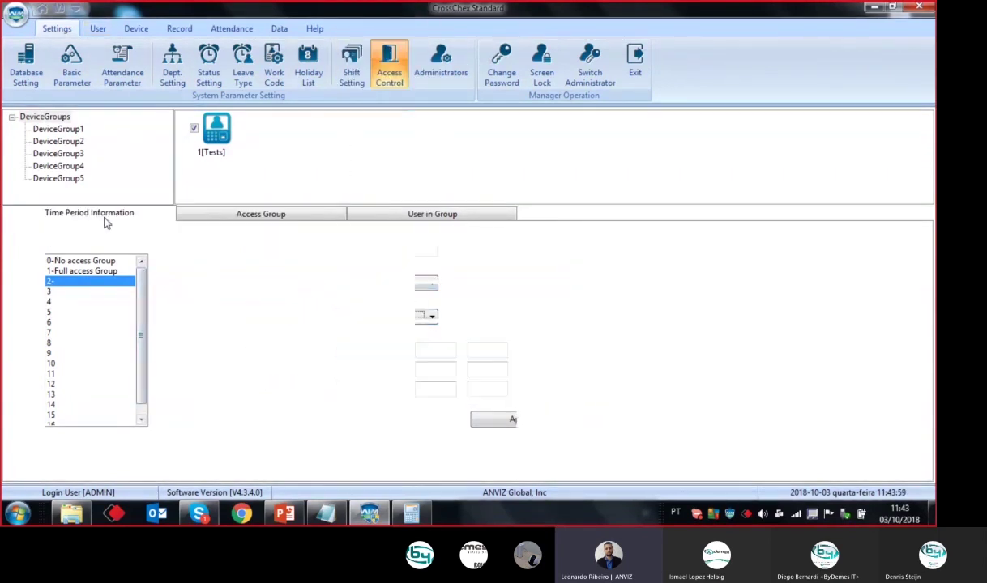
{"action": "left_click", "coordinate": [69, 270]}
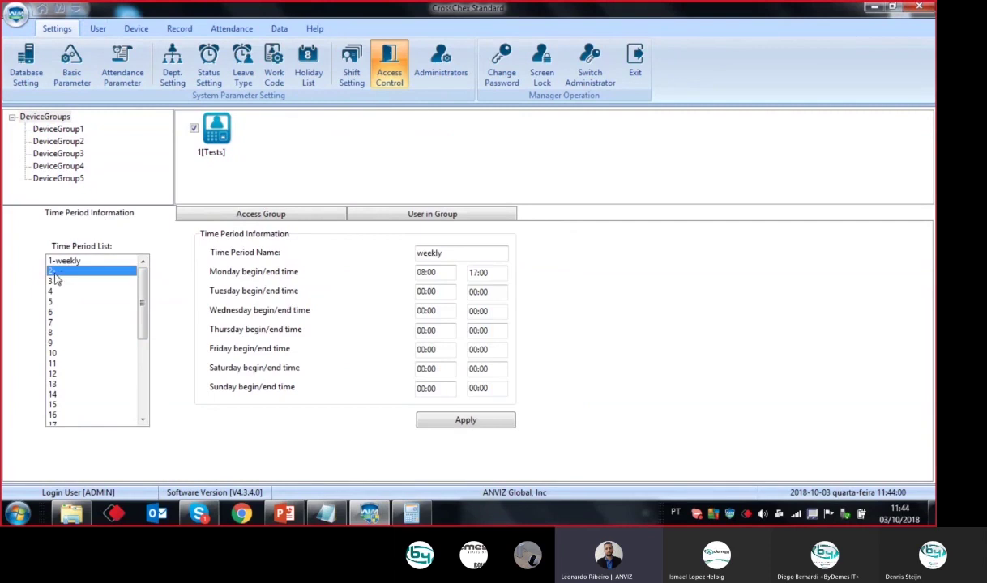
{"action": "left_click", "coordinate": [212, 217]}
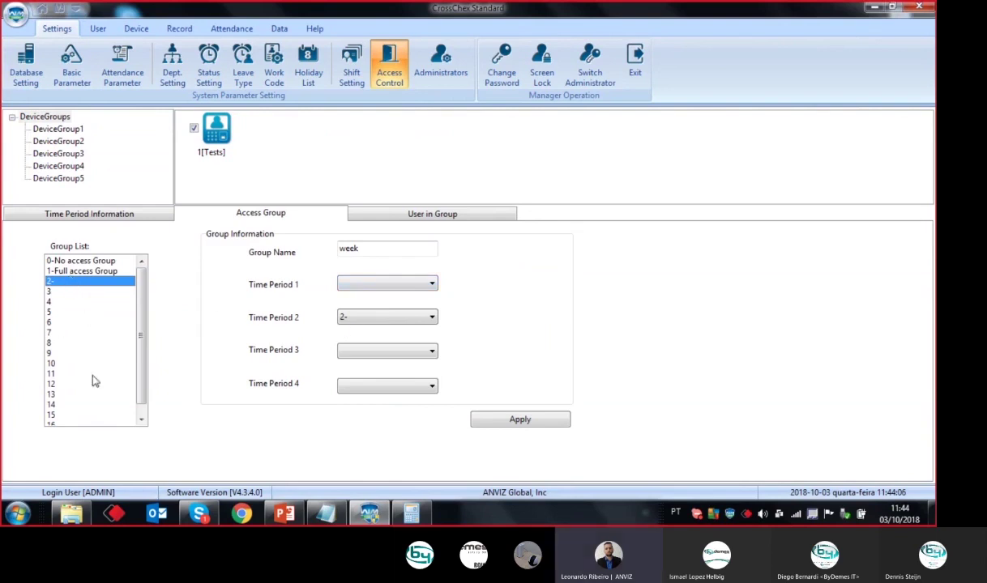
{"action": "left_click", "coordinate": [97, 270]}
{"action": "left_click", "coordinate": [78, 213]}
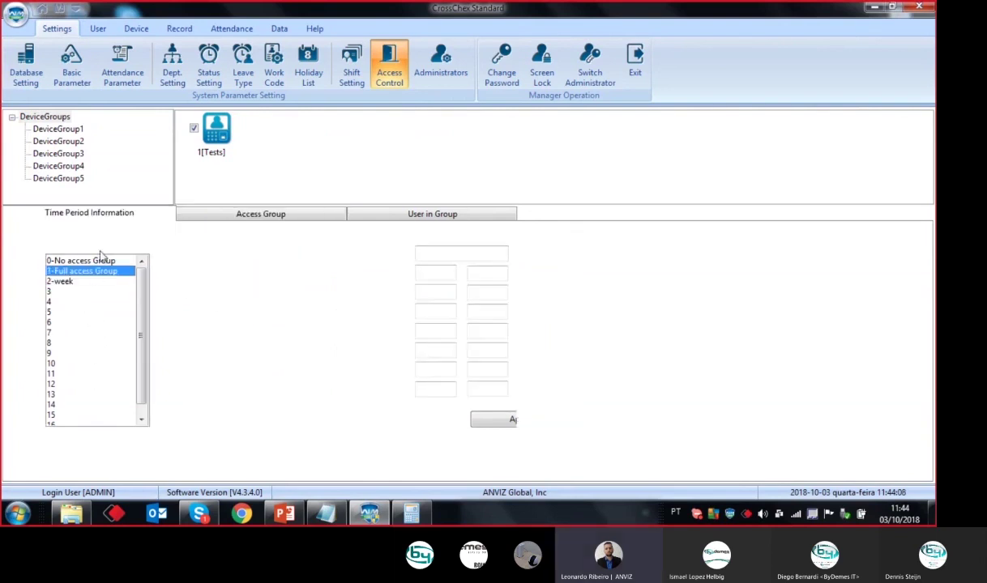
{"action": "left_click", "coordinate": [244, 212]}
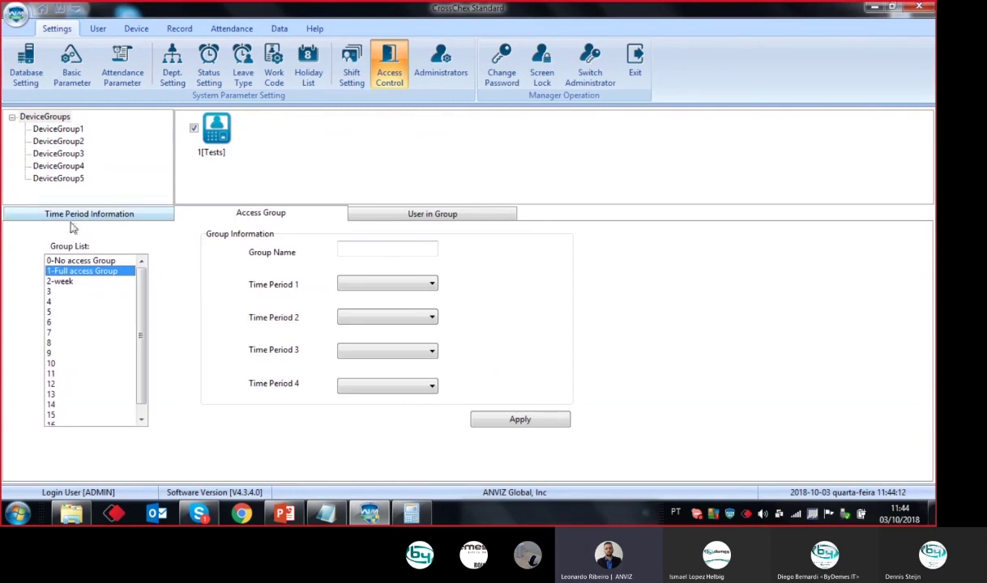
{"action": "scroll", "coordinate": [130, 300], "scroll_direction": "down", "scroll_amount": 1}
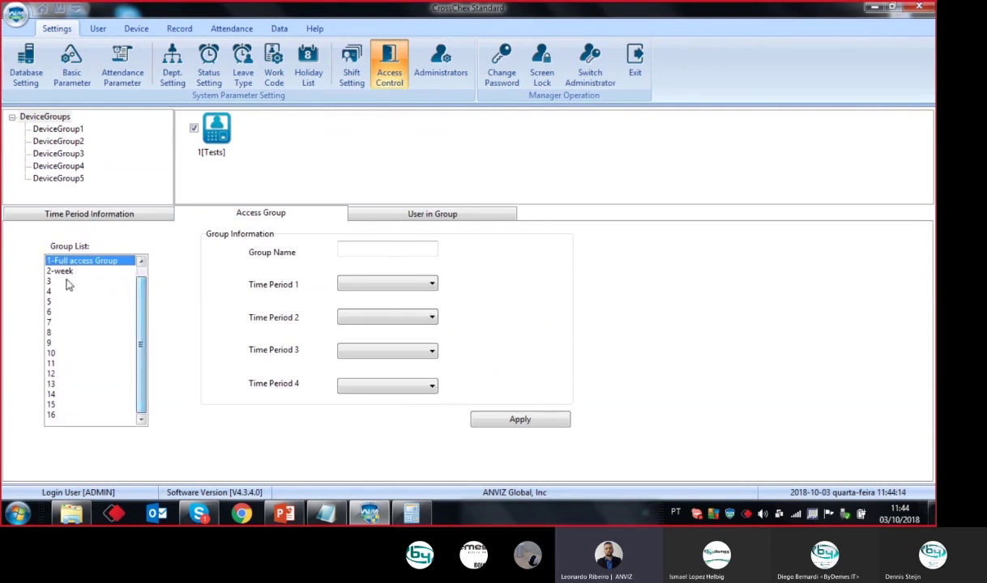
{"action": "left_click", "coordinate": [65, 270]}
{"action": "left_click", "coordinate": [53, 416]}
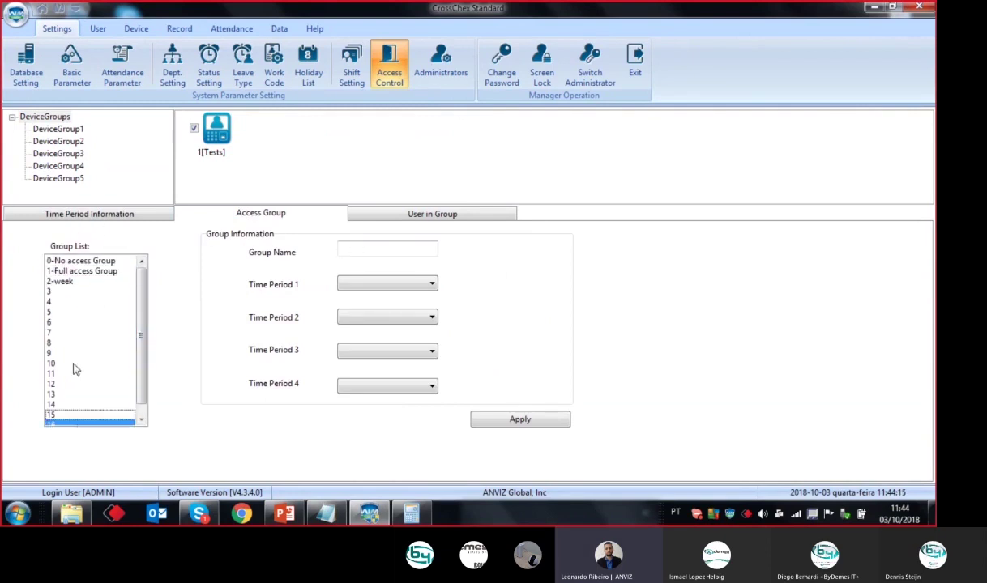
{"action": "left_click", "coordinate": [412, 218]}
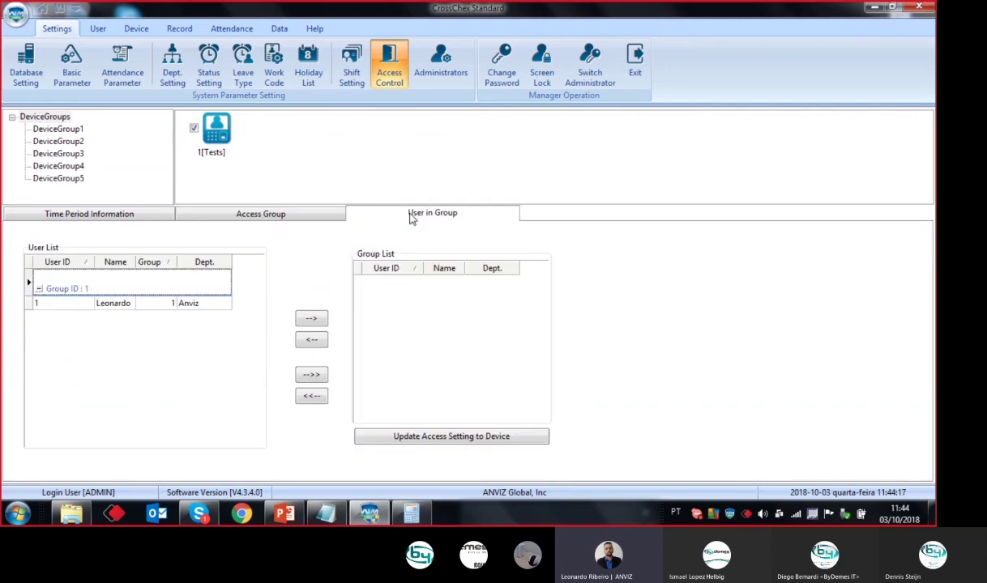
- Select user 1 in the User List and go back to the User management section
{"action": "left_click", "coordinate": [134, 302]}
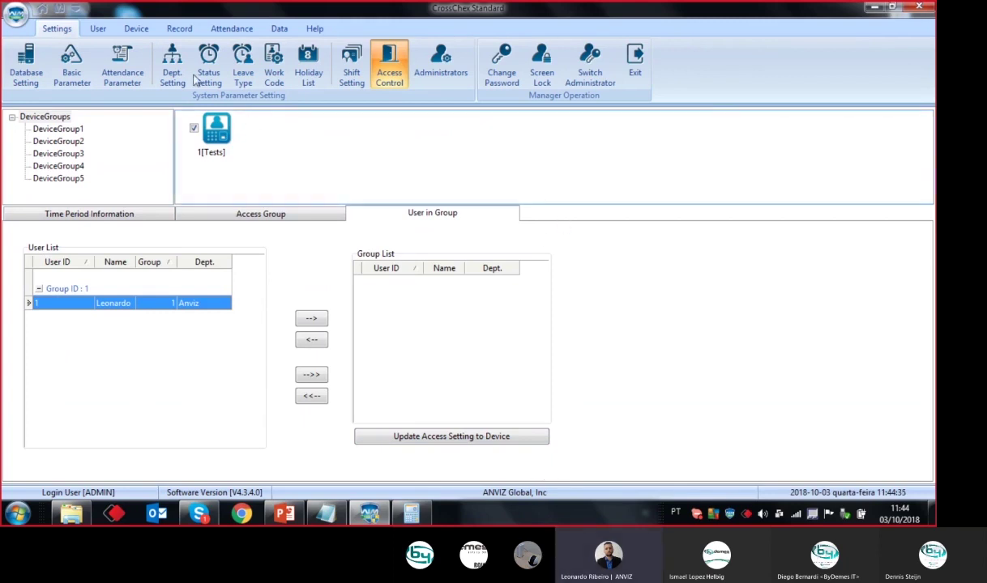
{"action": "left_click", "coordinate": [98, 30]}
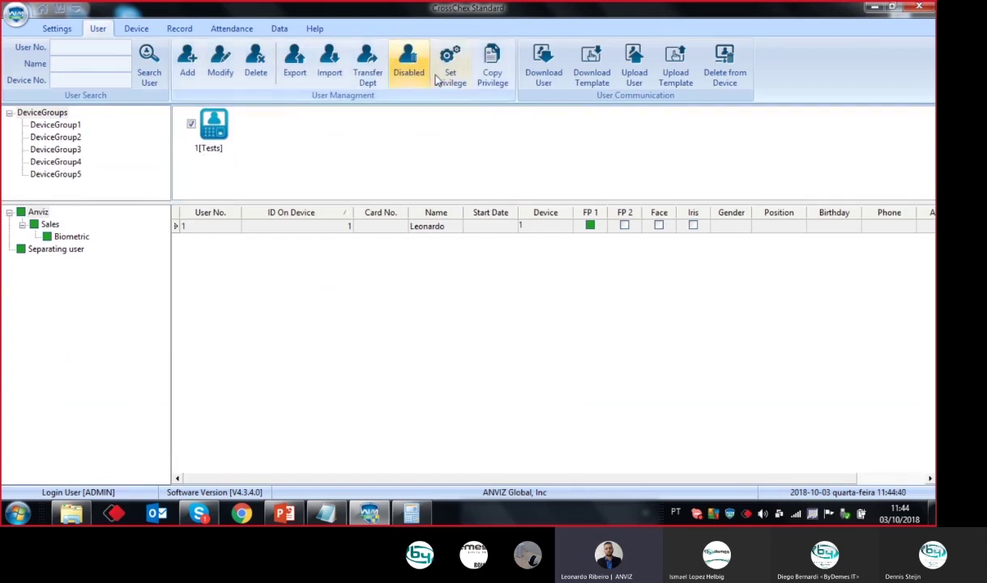
{"action": "left_click", "coordinate": [470, 226]}
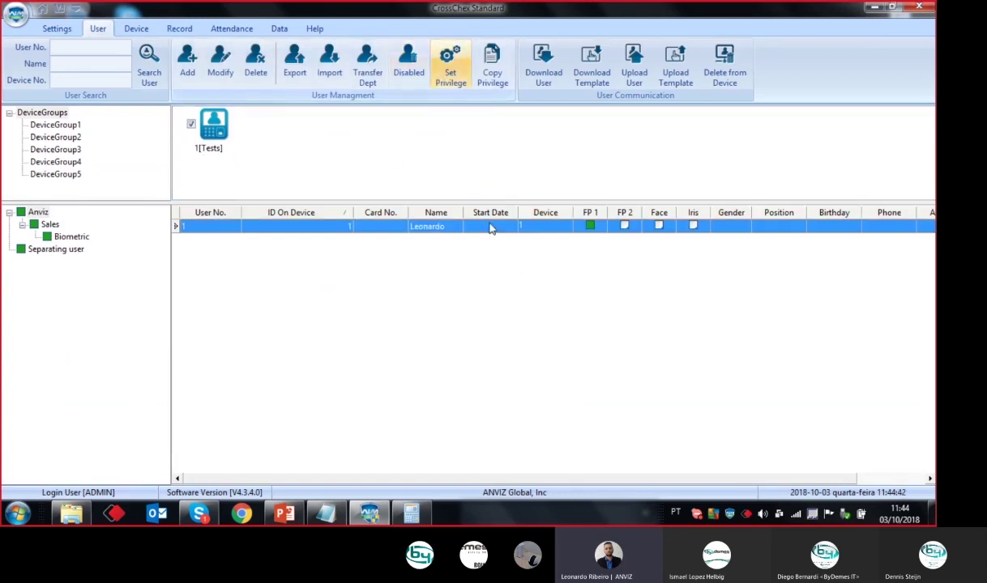
{"action": "left_click", "coordinate": [448, 75]}
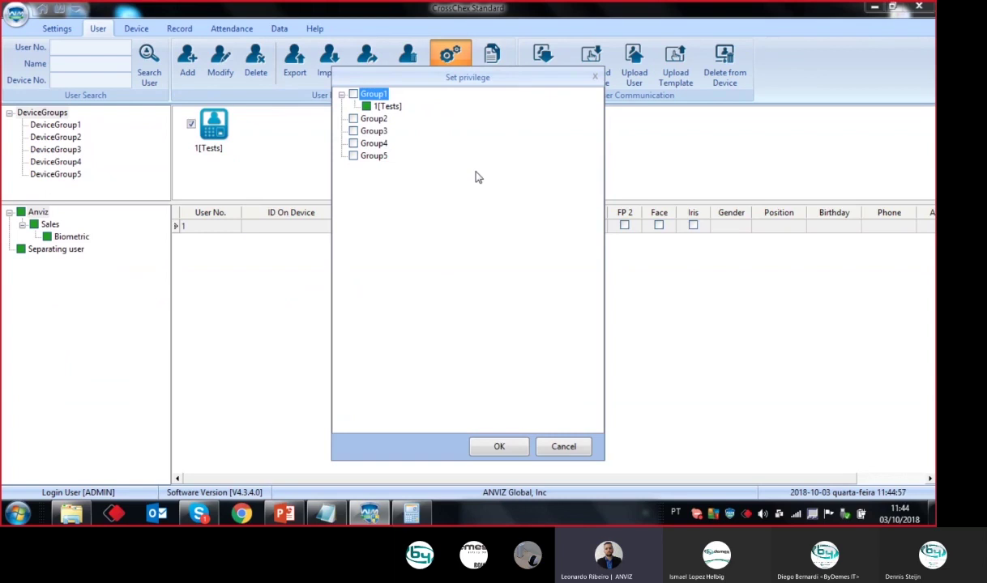
{"action": "left_click", "coordinate": [365, 106]}
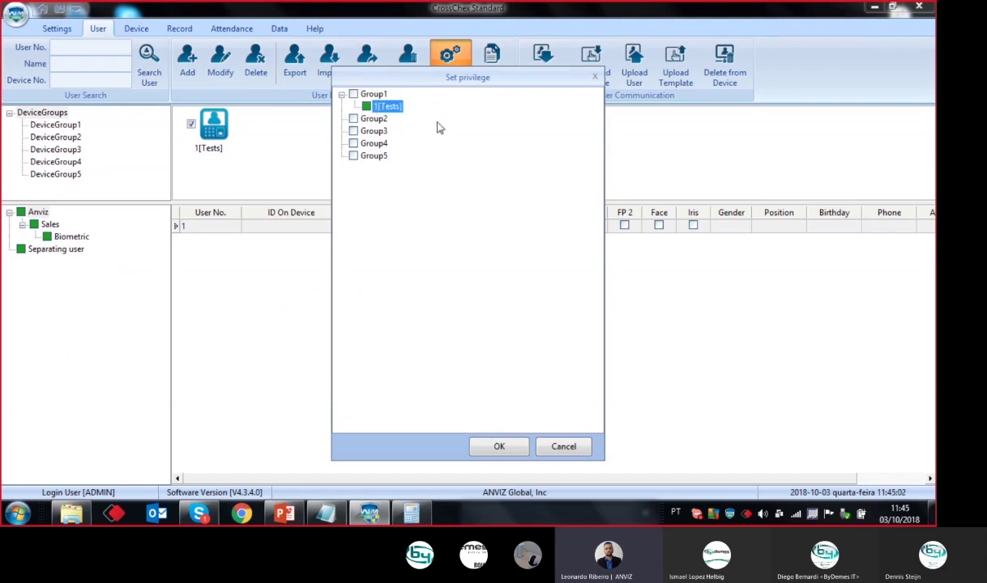
{"action": "left_click", "coordinate": [367, 107]}
{"action": "left_click", "coordinate": [366, 107]}
{"action": "left_click", "coordinate": [562, 445]}
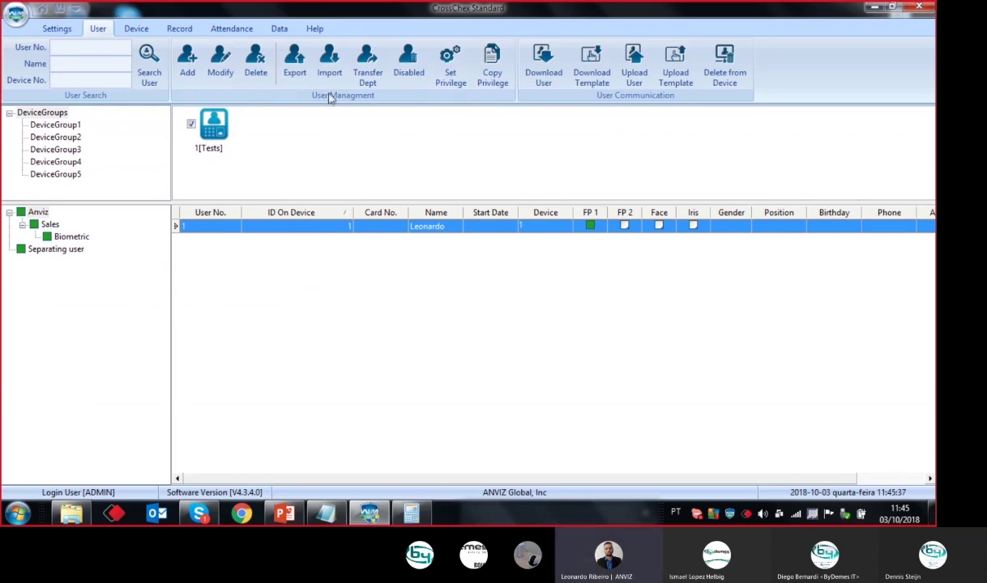
- Export the user list to an Excel file named 'table anviz' on the Desktop
{"action": "left_click", "coordinate": [293, 74]}
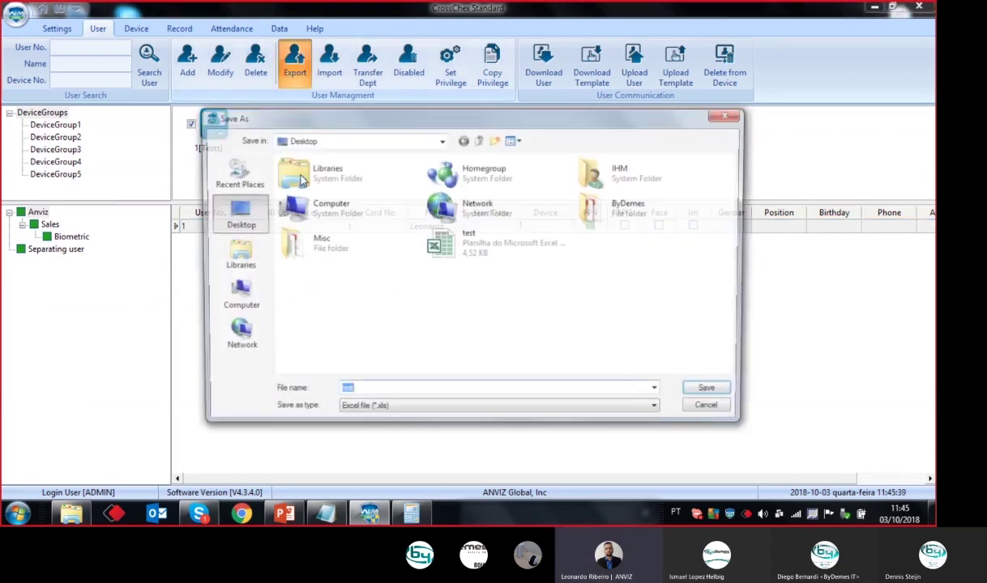
{"action": "type", "text": "tab"}
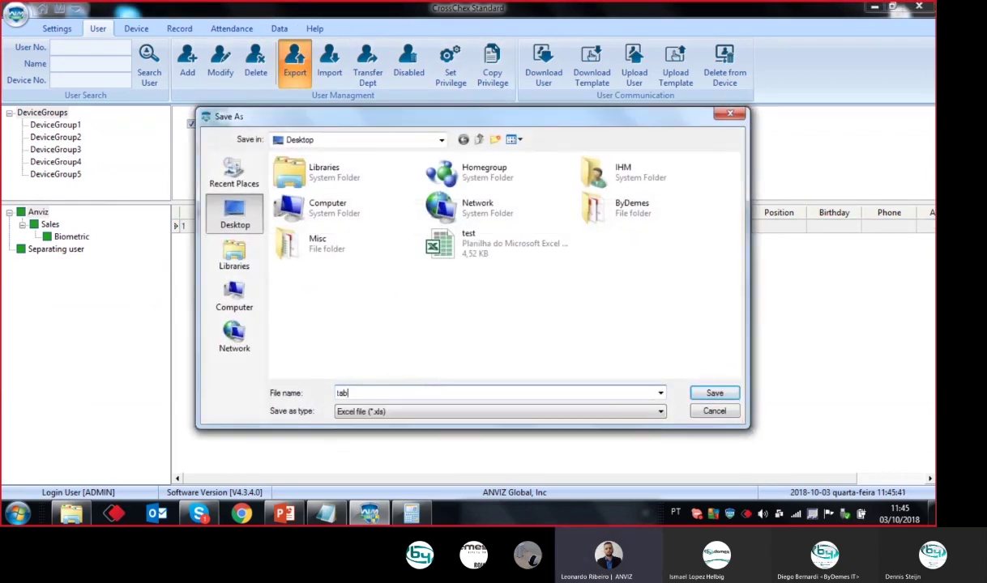
{"action": "type", "text": "le anviz"}
{"action": "left_click", "coordinate": [714, 393]}
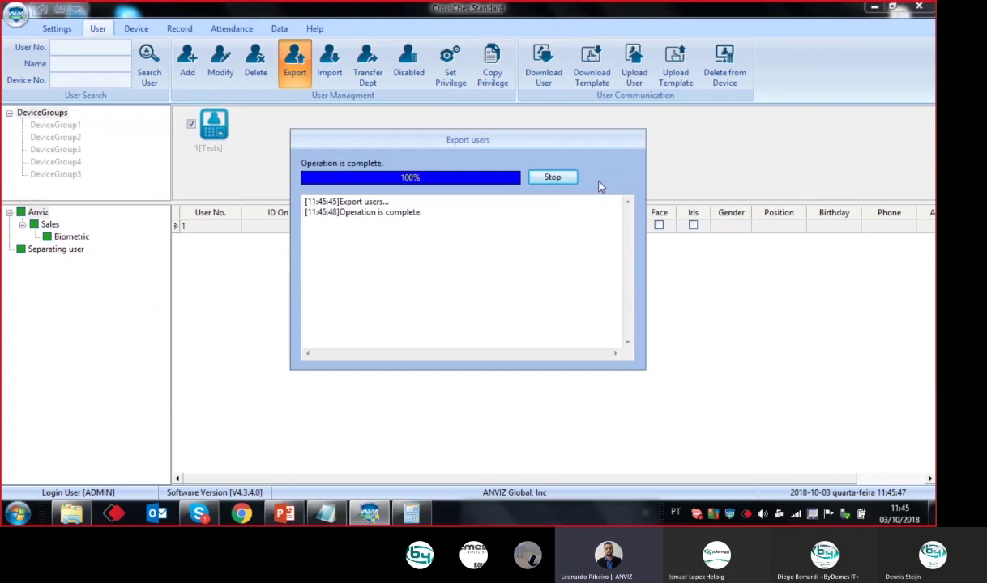
{"action": "left_click", "coordinate": [606, 178]}
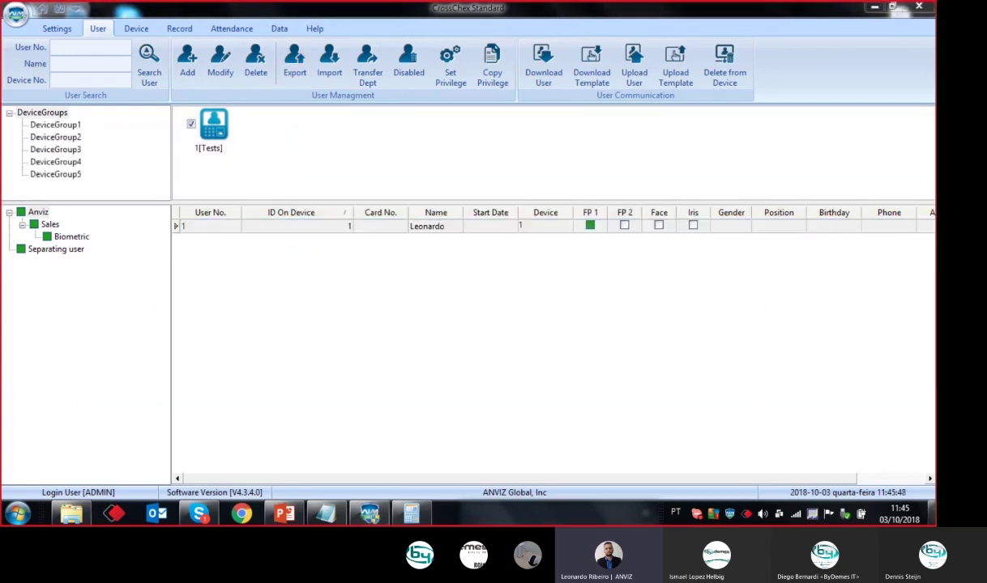
{"action": "left_click", "coordinate": [932, 514]}
- Open 'table anviz' from the desktop in Excel, accepting the file format warning
{"action": "left_click_drag", "start_coordinate": [128, 235], "coordinate": [487, 47]}
{"action": "double_click", "coordinate": [489, 32]}
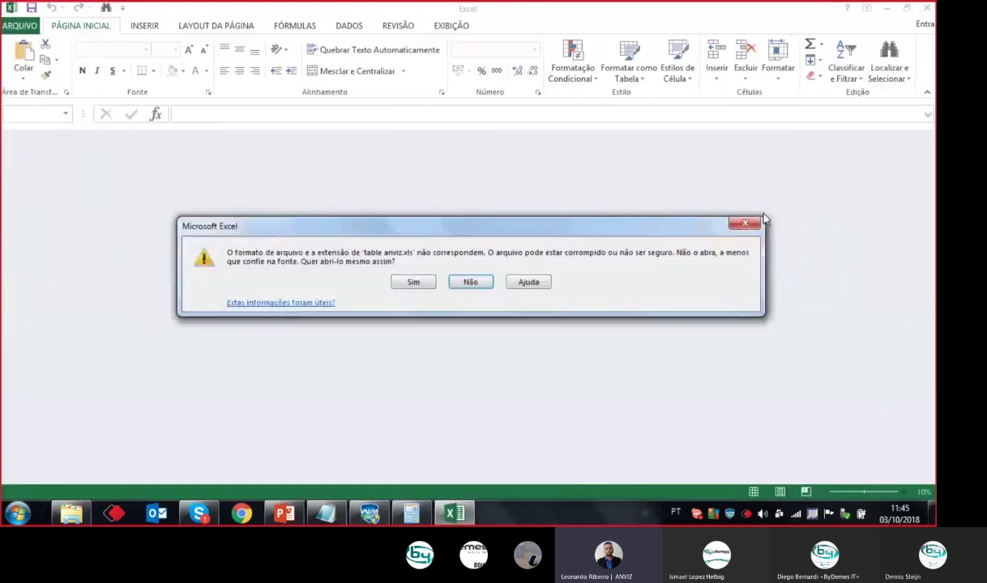
{"action": "left_click", "coordinate": [414, 279]}
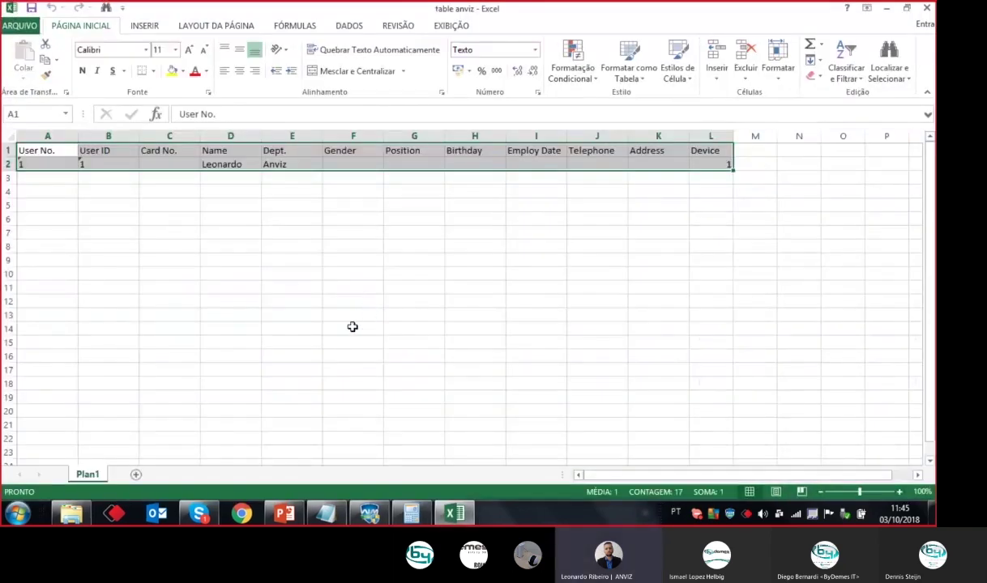
{"action": "left_click", "coordinate": [230, 312]}
{"action": "left_click", "coordinate": [282, 247]}
- Check the header row and select cell A3, the first empty row
{"action": "left_click", "coordinate": [46, 177]}
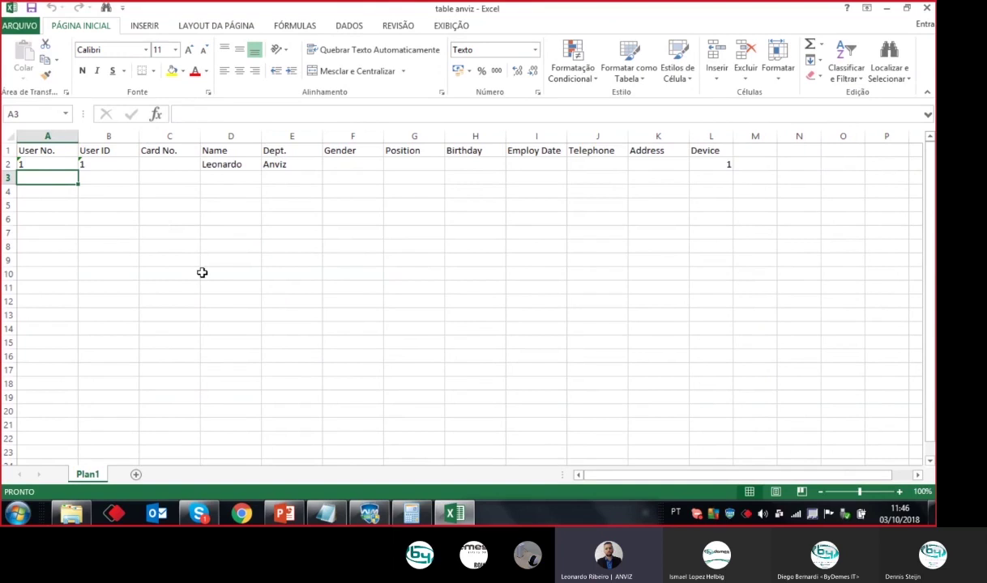
{"action": "left_click", "coordinate": [38, 147]}
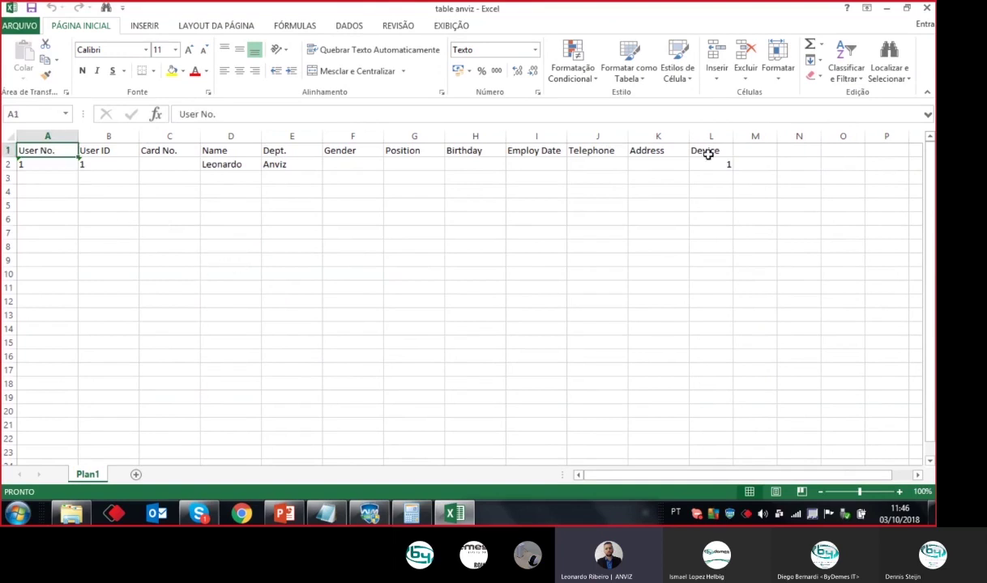
{"action": "left_click", "coordinate": [709, 154], "text": "shift"}
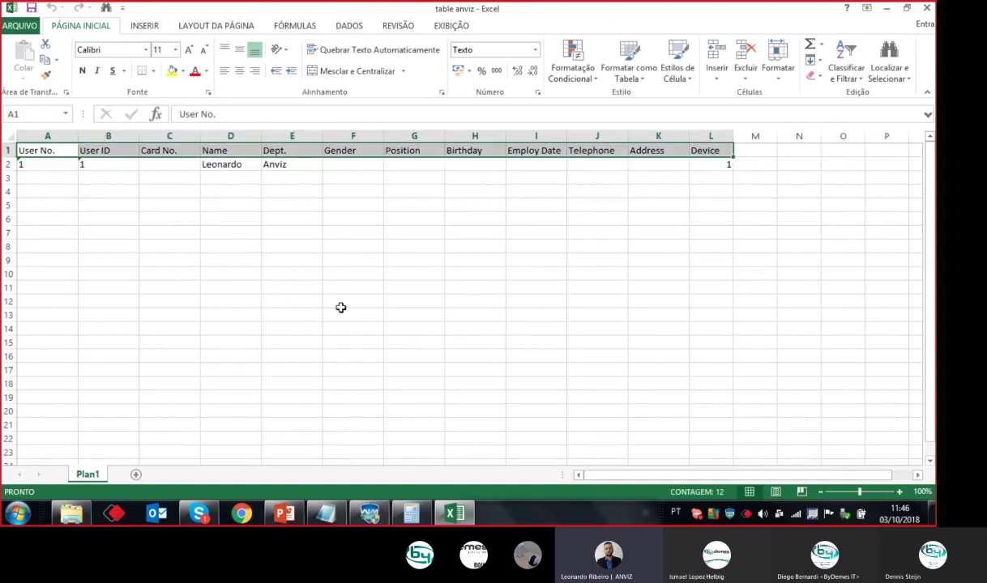
{"action": "left_click", "coordinate": [302, 285]}
{"action": "left_click", "coordinate": [47, 174]}
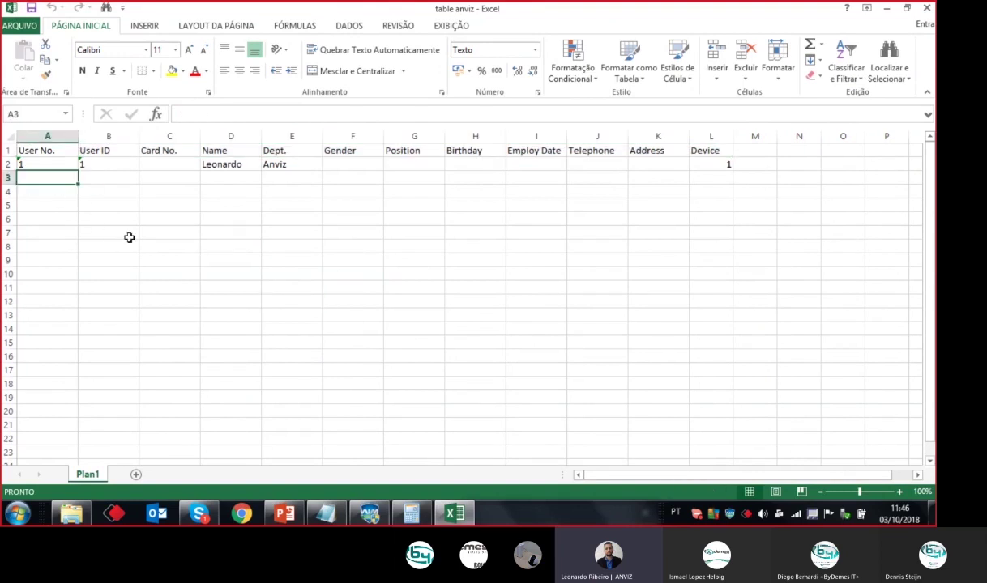
- Enter user number 2, user ID 2 and the card number in row 3
{"action": "type", "text": "2"}
{"action": "key", "text": "Return"}
{"action": "key", "text": "Up"}
{"action": "key", "text": "Right"}
{"action": "type", "text": "2"}
{"action": "key", "text": "Return"}
{"action": "key", "text": "Right"}
{"action": "key", "text": "Up"}
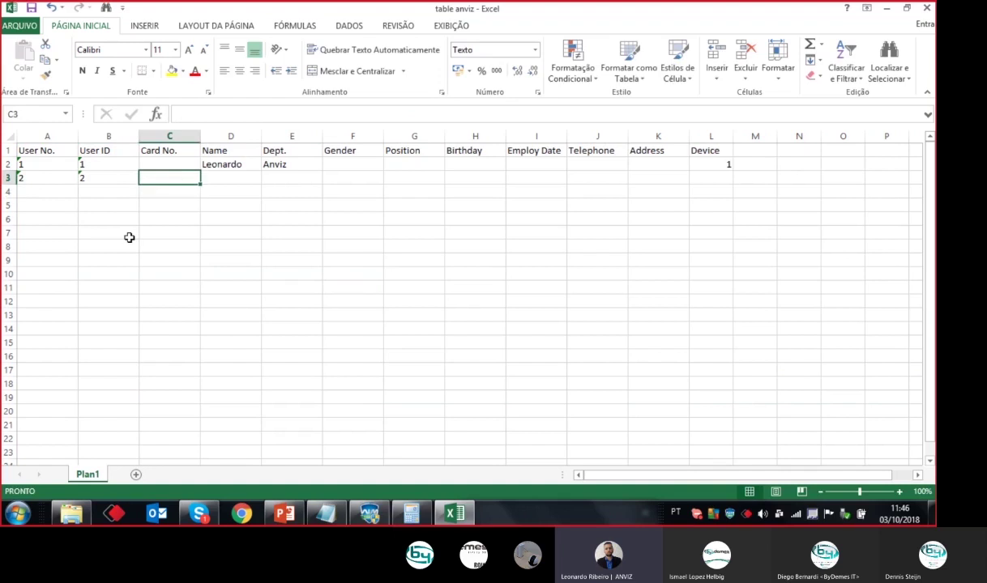
{"action": "type", "text": "31421431"}
{"action": "key", "text": "Return"}
- Enter the name 'Test' in cell D3
{"action": "key", "text": "Up"}
{"action": "key", "text": "Right"}
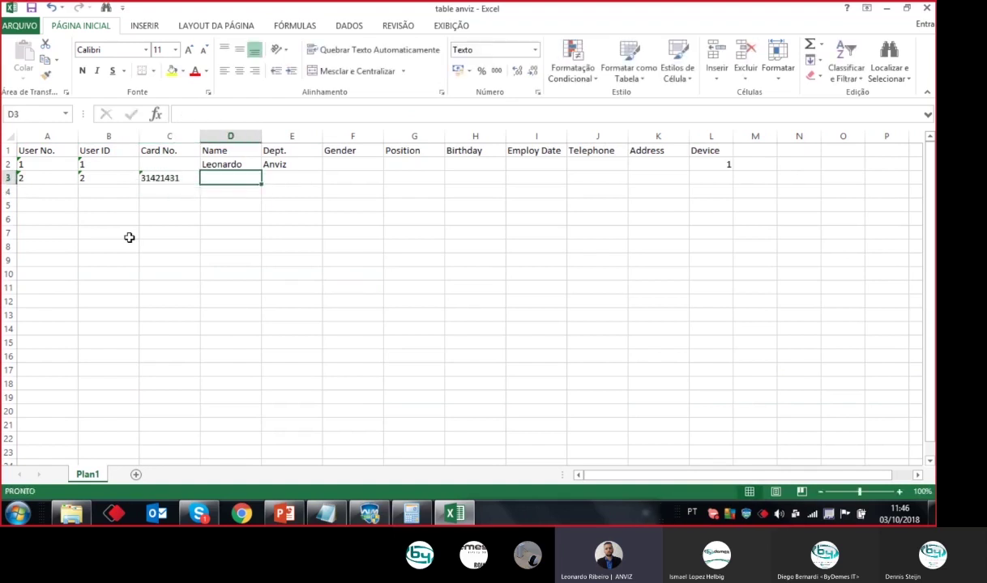
{"action": "type", "text": "Na"}
{"action": "key", "text": "BackSpace"}
{"action": "key", "text": "BackSpace"}
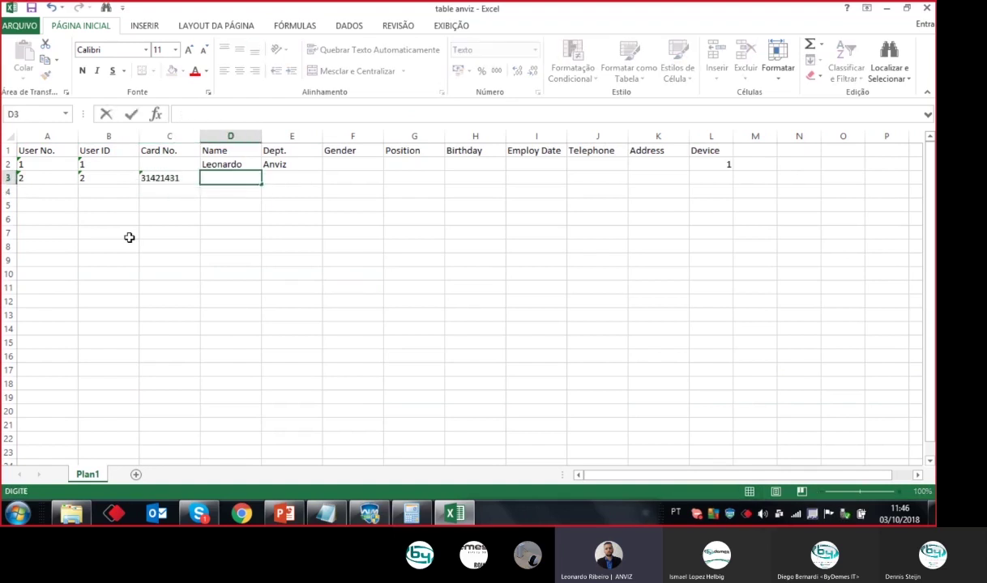
{"action": "type", "text": "Test"}
{"action": "key", "text": "Return"}
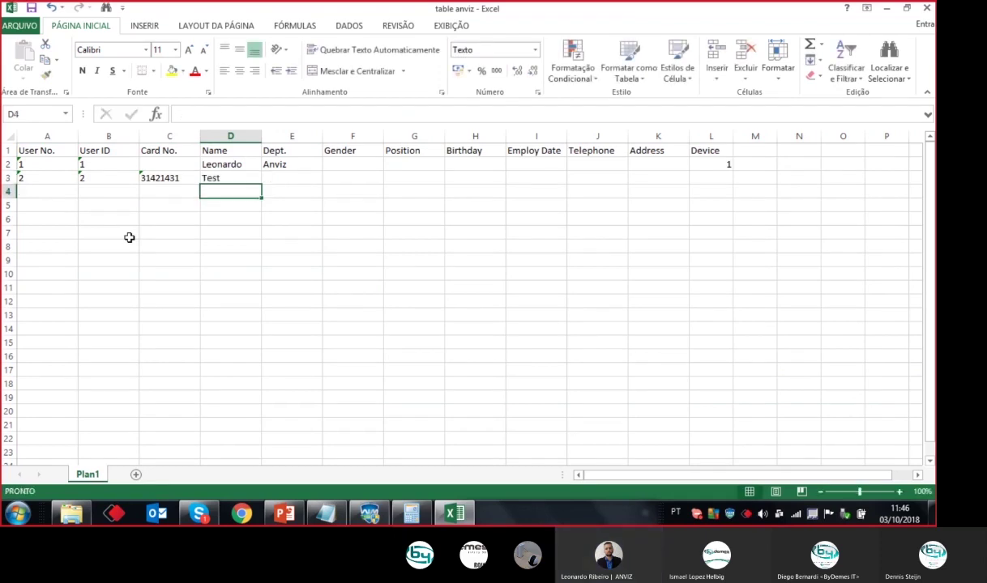
{"action": "key", "text": "Right"}
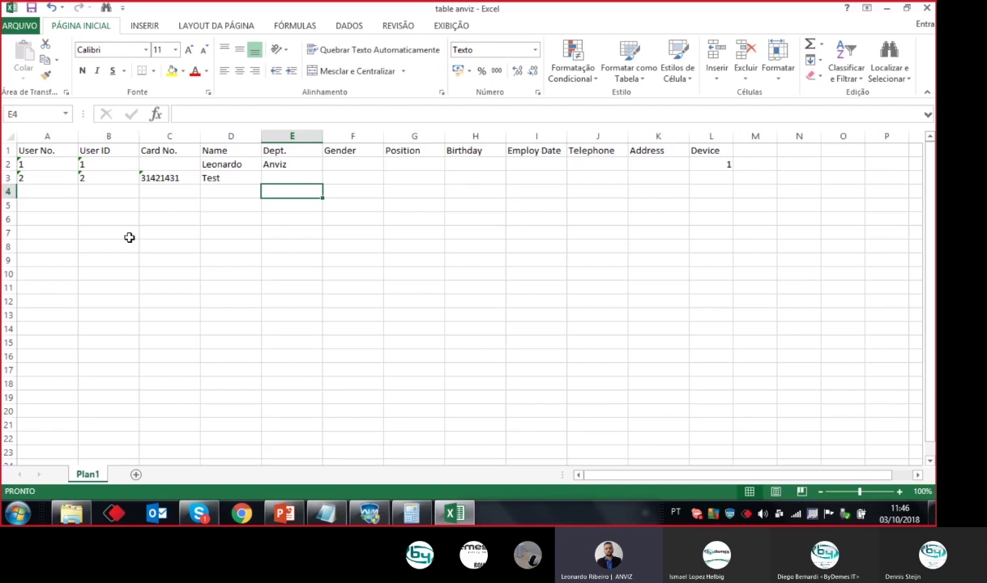
- Set the gender to 'Male' in cell F3 and close Excel
{"action": "key", "text": "Up"}
{"action": "key", "text": "Right"}
{"action": "key", "text": "Right"}
{"action": "key", "text": "Right"}
{"action": "key", "text": "Right"}
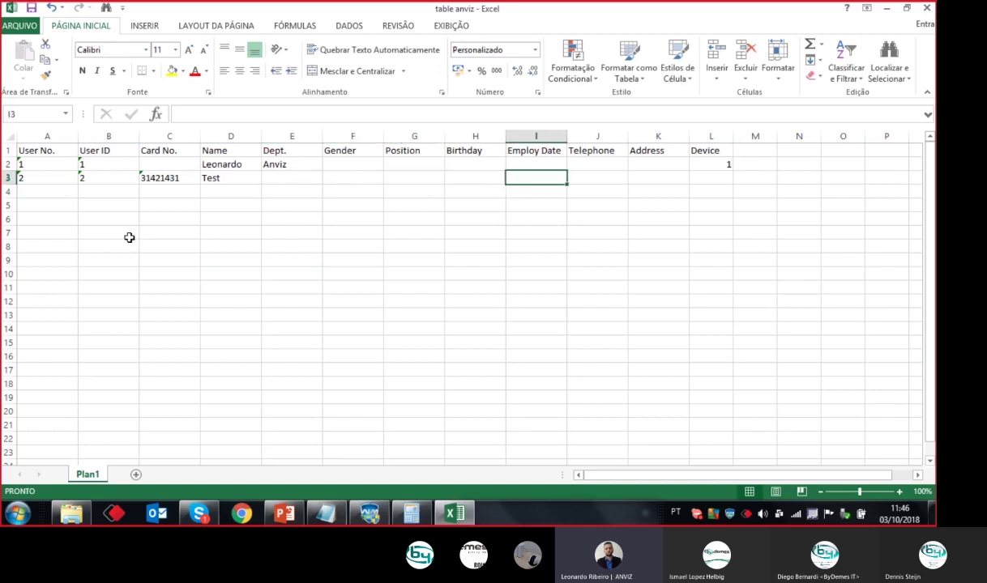
{"action": "key", "text": "Left"}
{"action": "key", "text": "Right"}
{"action": "key", "text": "Left"}
{"action": "key", "text": "Left"}
{"action": "key", "text": "Left"}
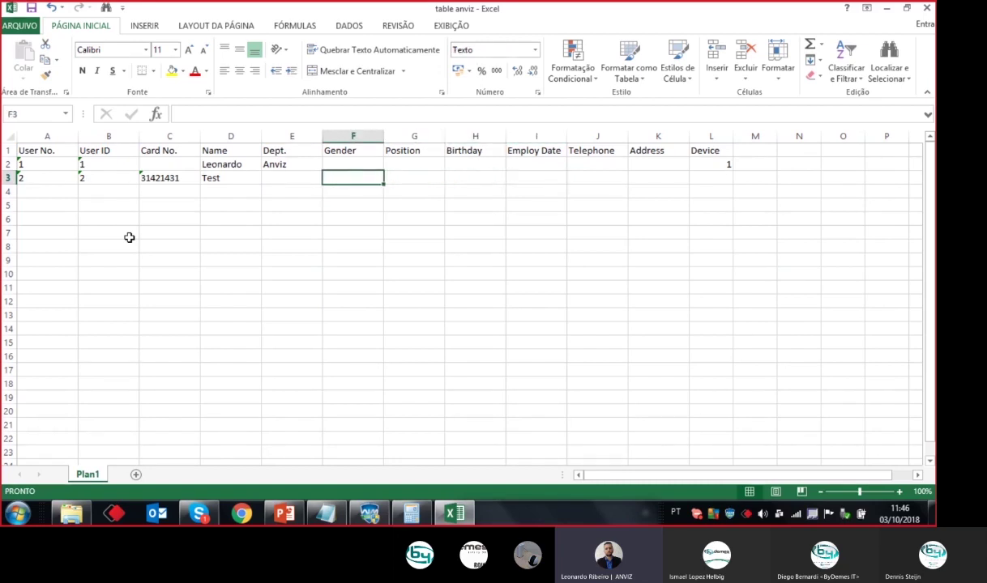
{"action": "type", "text": "Male"}
{"action": "key", "text": "Return"}
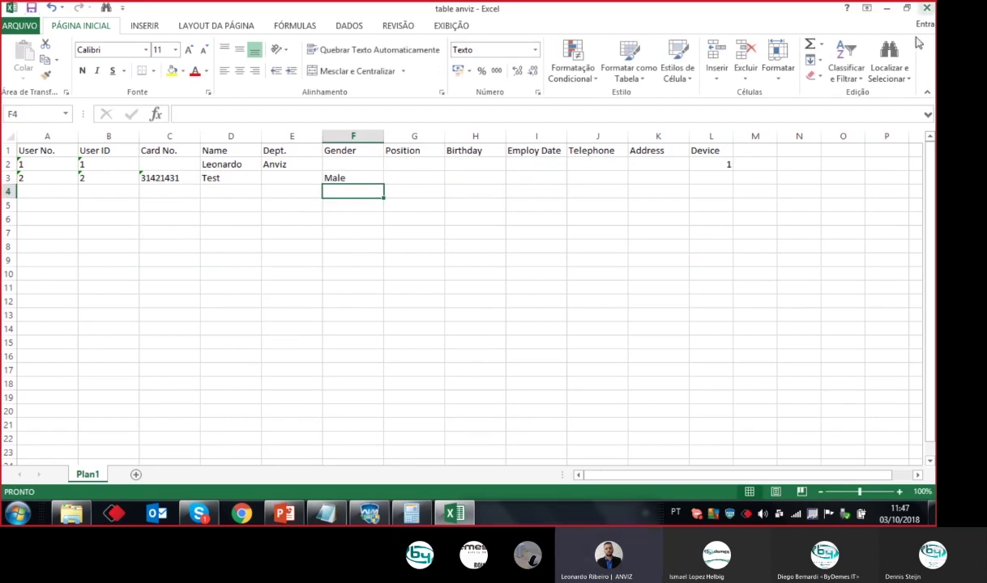
{"action": "left_click", "coordinate": [926, 7]}
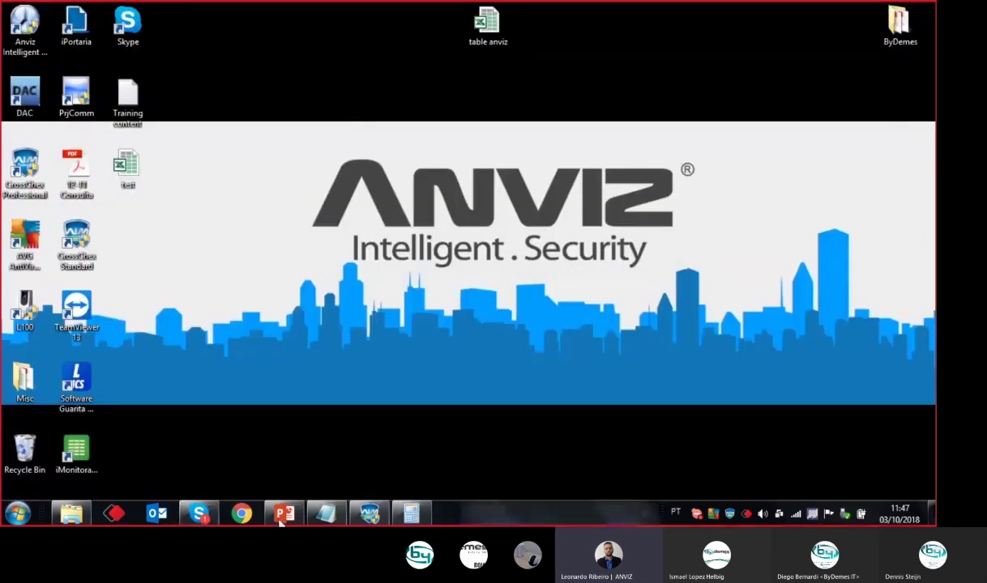
- Import users from 'table anviz' without overwriting, then list Anviz users to find Test
{"action": "left_click", "coordinate": [384, 516]}
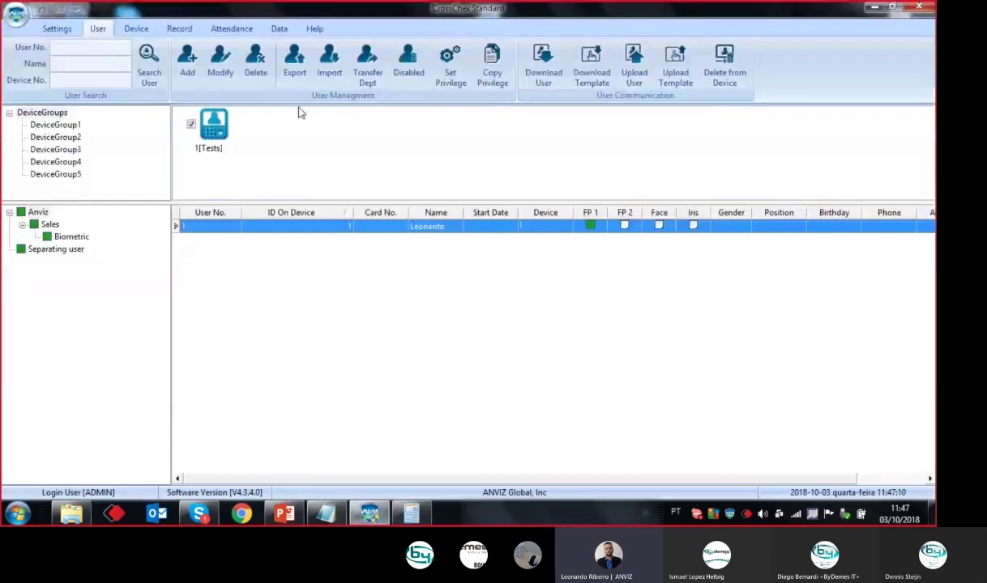
{"action": "left_click", "coordinate": [328, 64]}
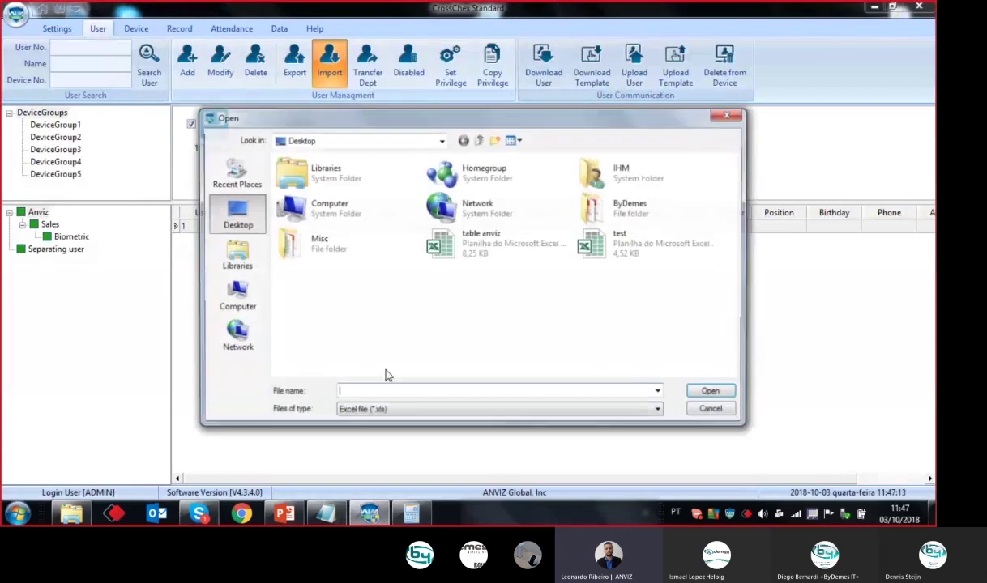
{"action": "double_click", "coordinate": [469, 253]}
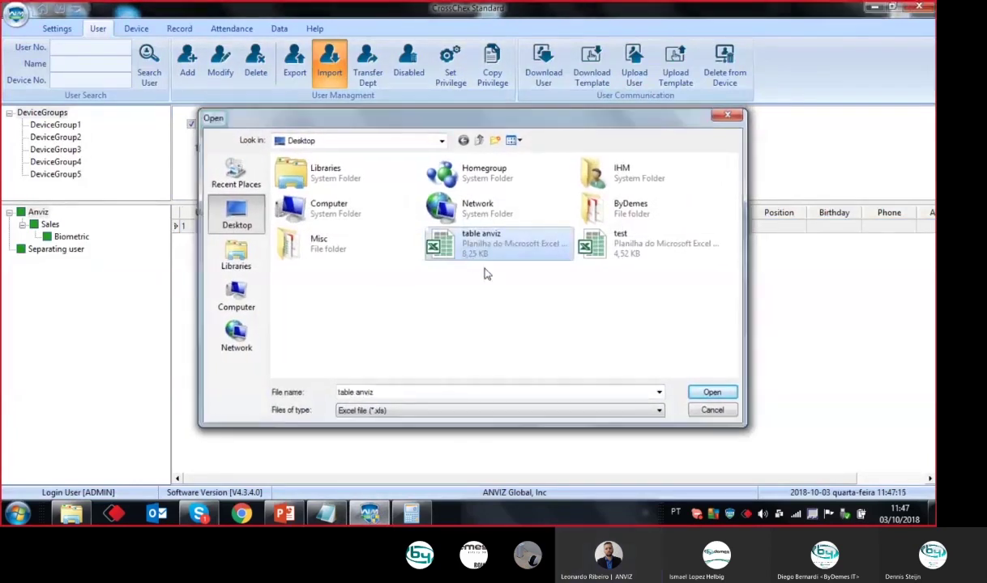
{"action": "left_click", "coordinate": [415, 284]}
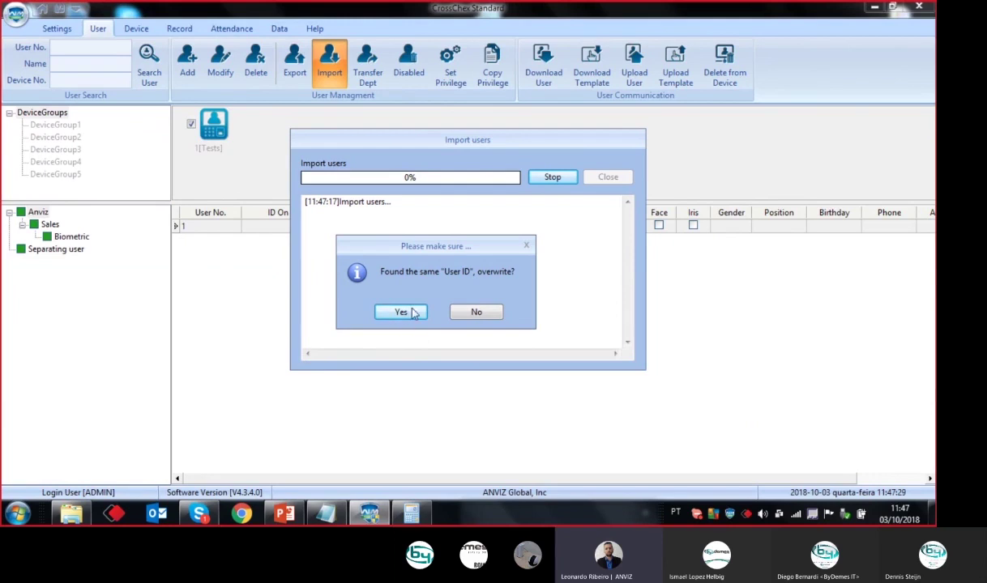
{"action": "left_click", "coordinate": [478, 313]}
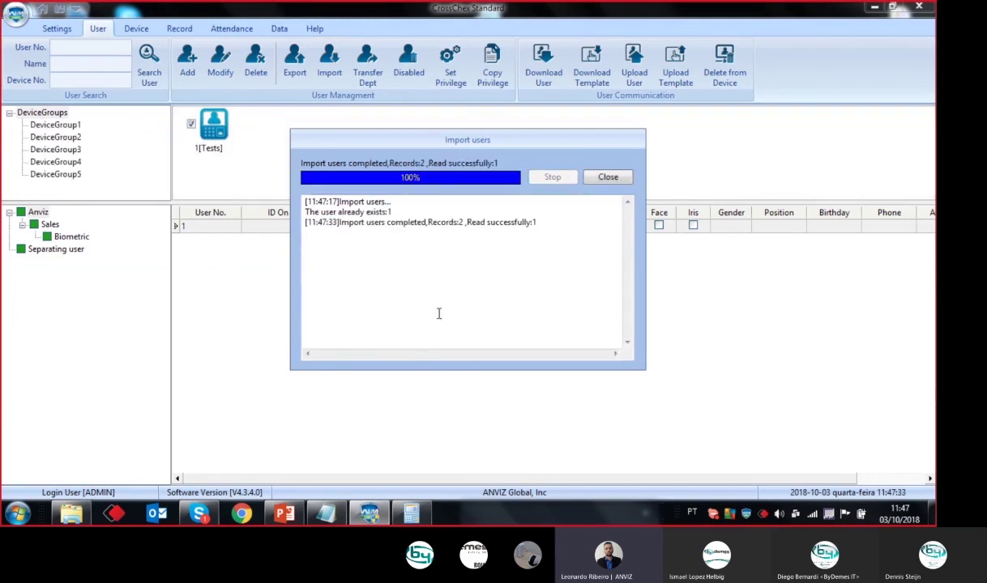
{"action": "left_click", "coordinate": [605, 177]}
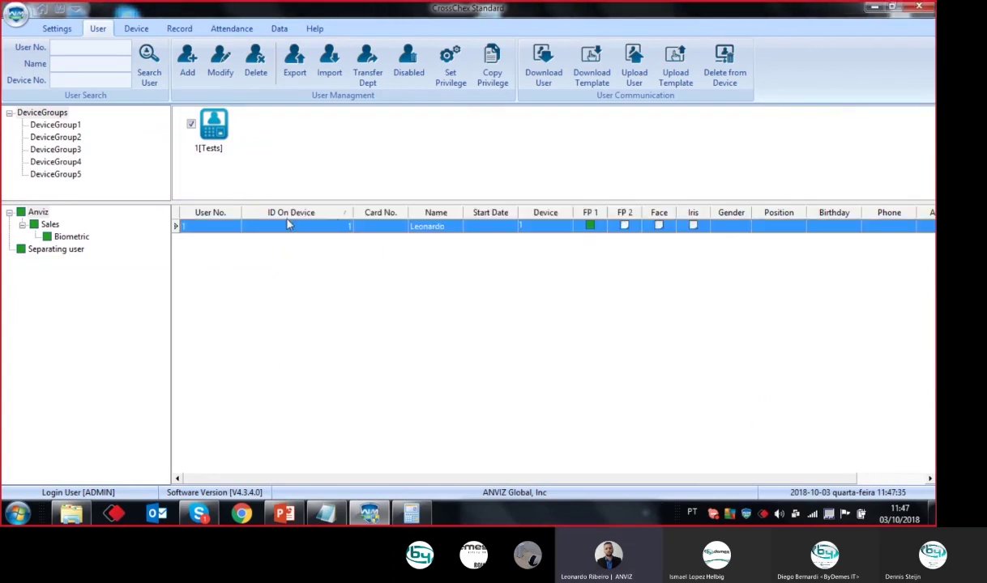
{"action": "left_click", "coordinate": [40, 212]}
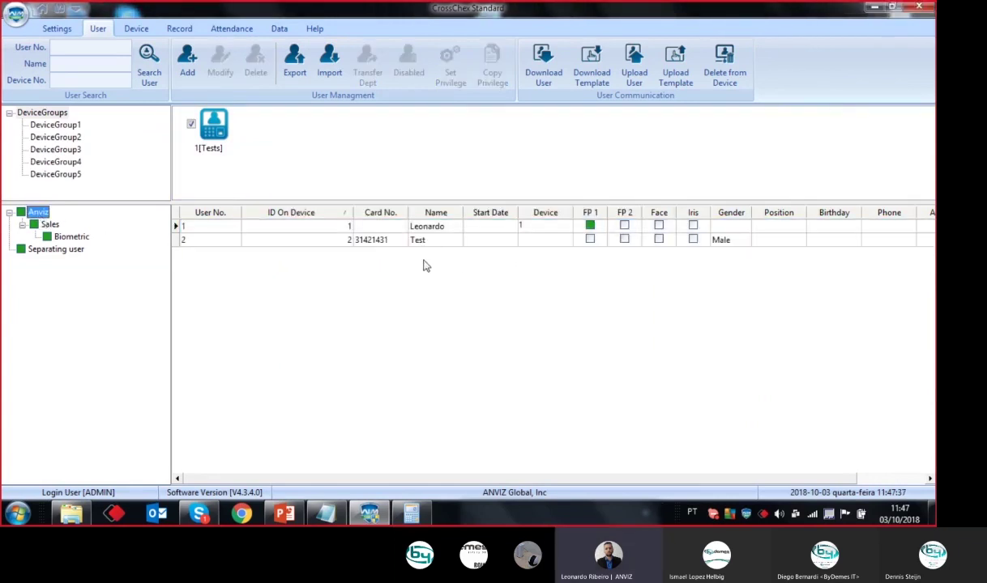
{"action": "left_click", "coordinate": [329, 238]}
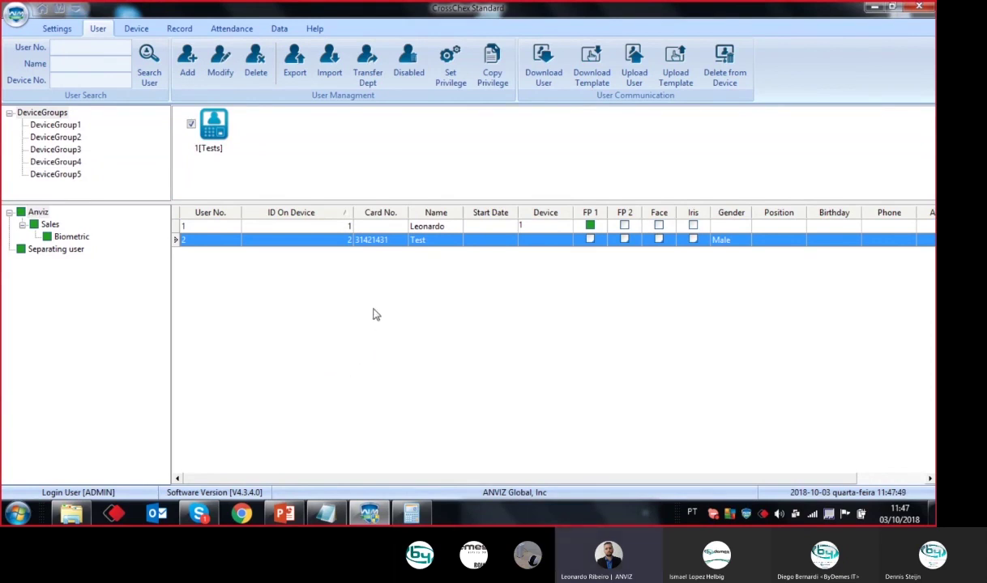
- Back up the database from the Data tab and check the 20181003.mdb path in the log
{"action": "left_click", "coordinate": [278, 32]}
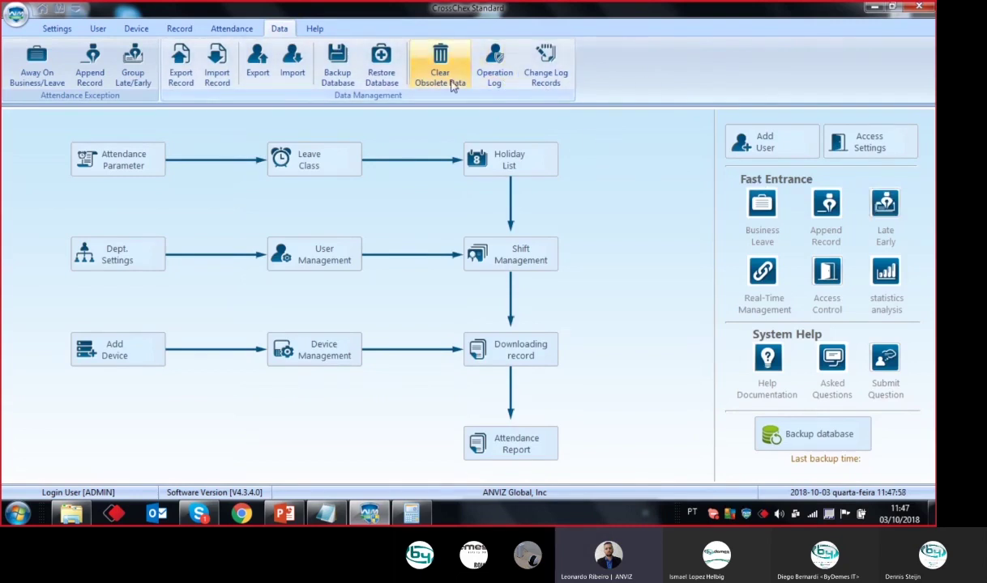
{"action": "left_click", "coordinate": [825, 441]}
{"action": "left_click_drag", "start_coordinate": [506, 353], "coordinate": [594, 260]}
{"action": "left_click_drag", "start_coordinate": [600, 217], "coordinate": [612, 215]}
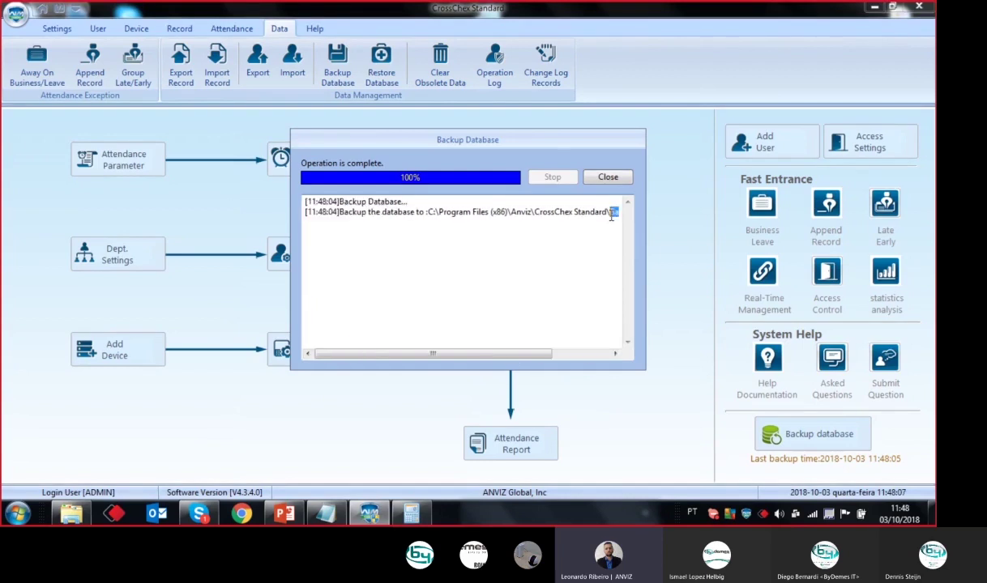
{"action": "left_click_drag", "start_coordinate": [474, 354], "coordinate": [536, 356]}
{"action": "left_click", "coordinate": [533, 206]}
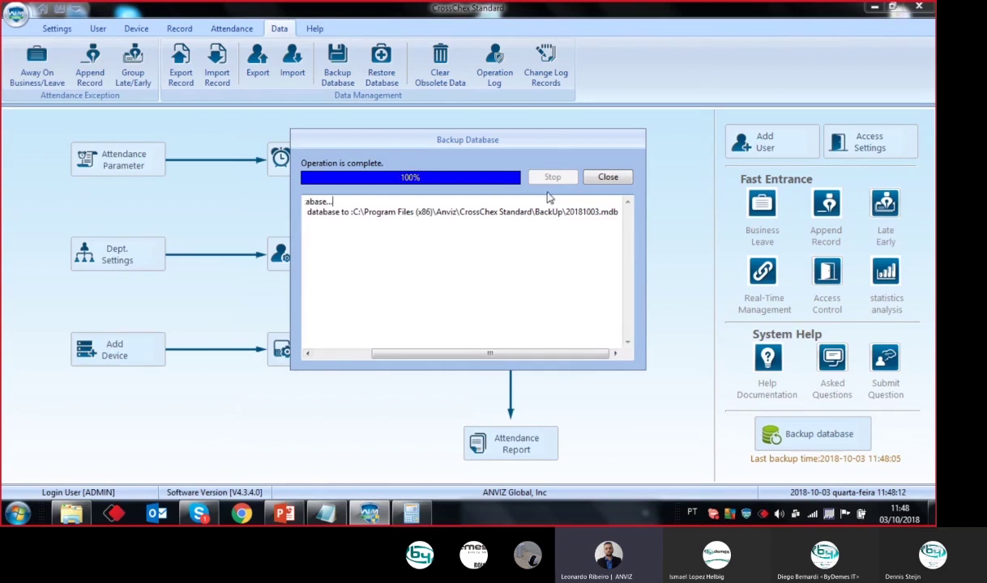
{"action": "left_click_drag", "start_coordinate": [566, 212], "coordinate": [620, 213]}
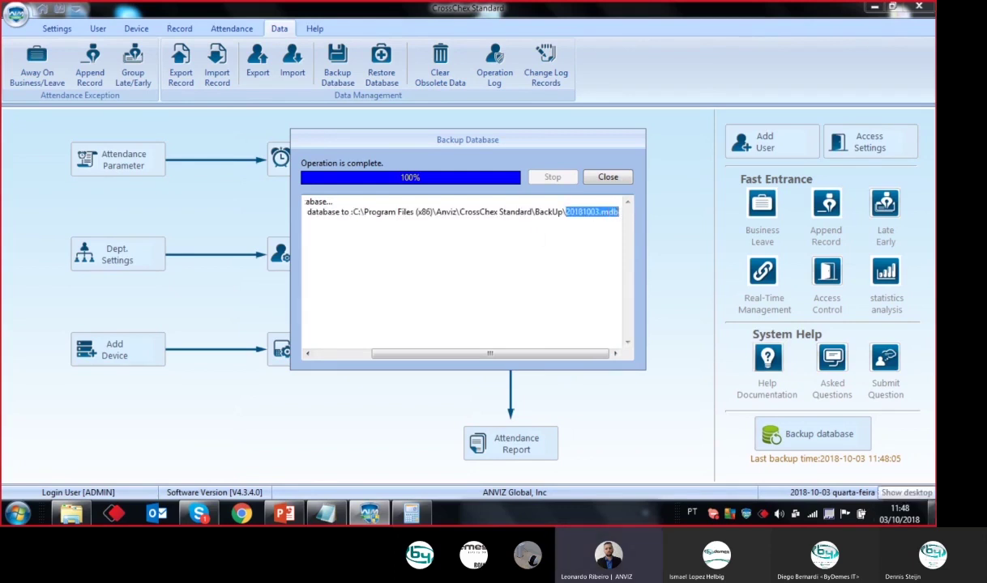
{"action": "left_click", "coordinate": [934, 515]}
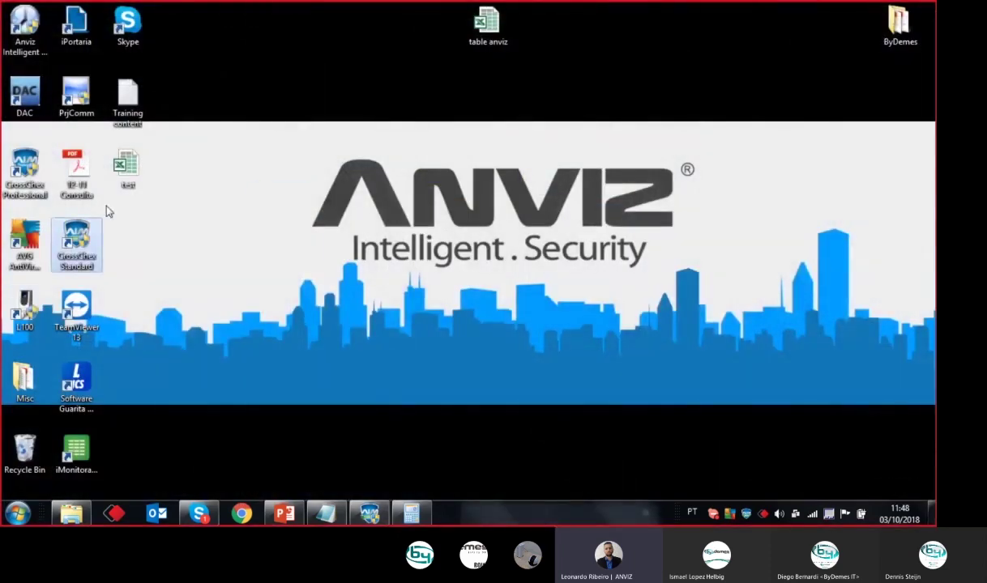
- Locate the new 20181003 backup file in the CrossChex Standard Backup folder
{"action": "right_click", "coordinate": [63, 236]}
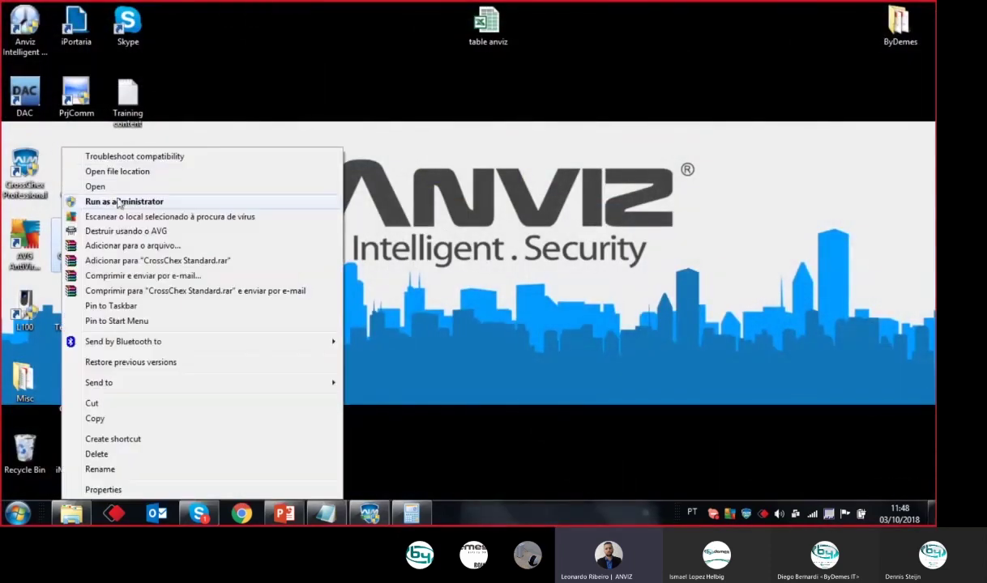
{"action": "left_click", "coordinate": [145, 171]}
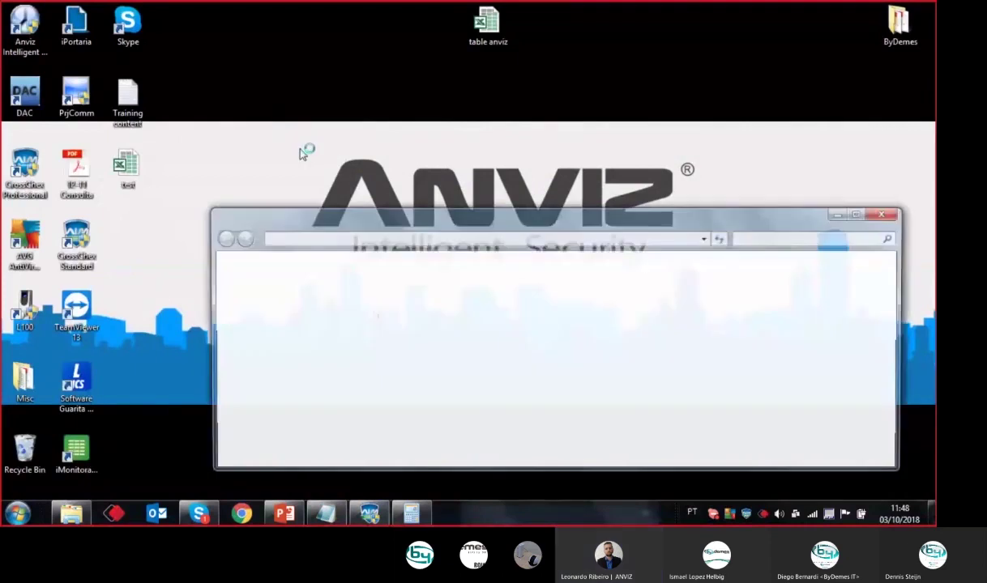
{"action": "double_click", "coordinate": [837, 222]}
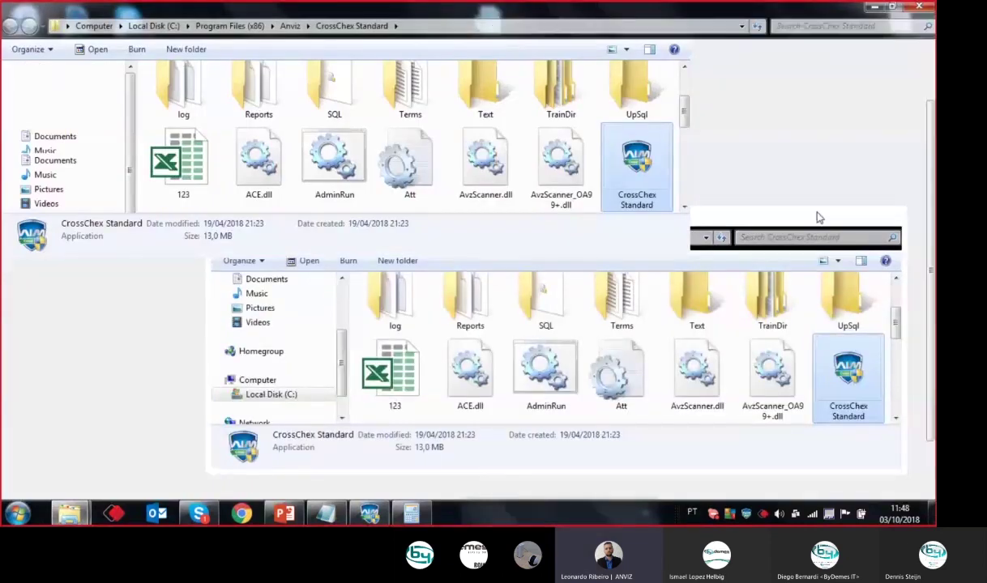
{"action": "double_click", "coordinate": [338, 99]}
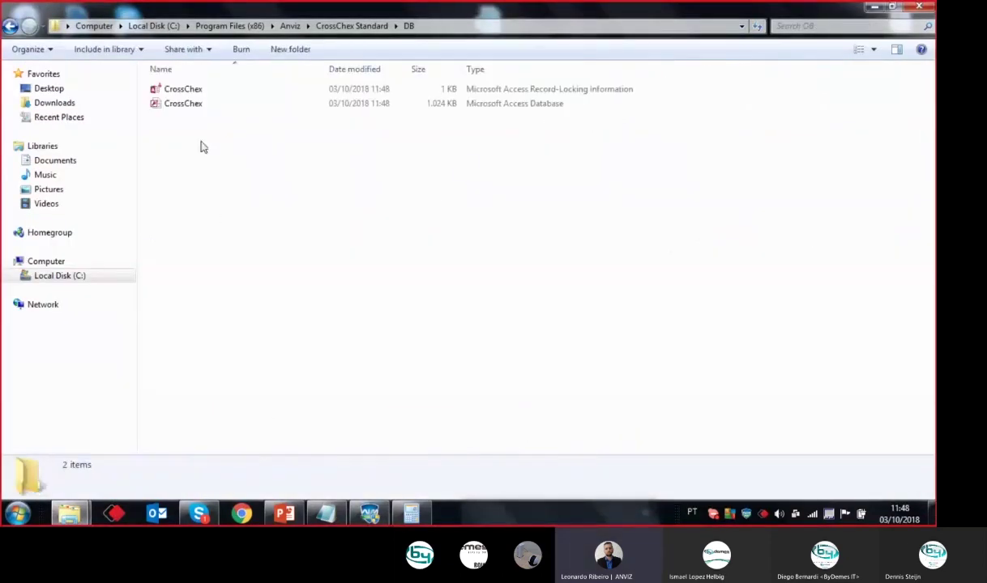
{"action": "left_click", "coordinate": [212, 105]}
{"action": "left_click", "coordinate": [9, 26]}
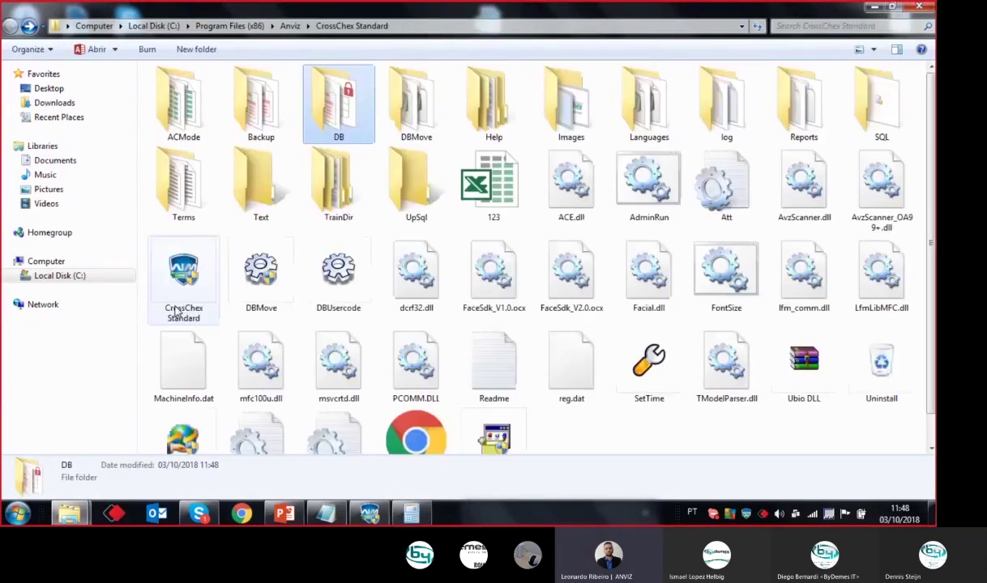
{"action": "double_click", "coordinate": [261, 105]}
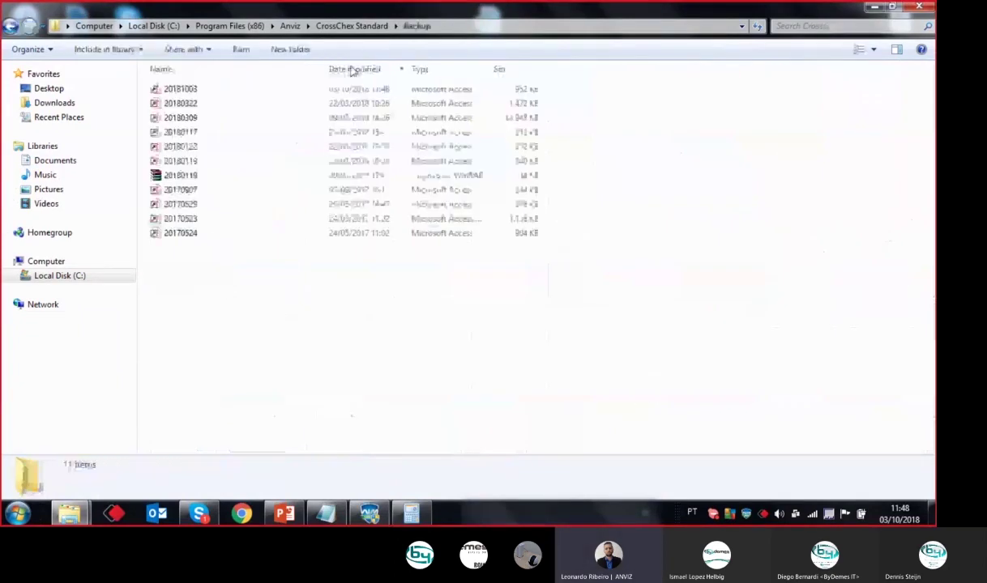
{"action": "left_click", "coordinate": [306, 91]}
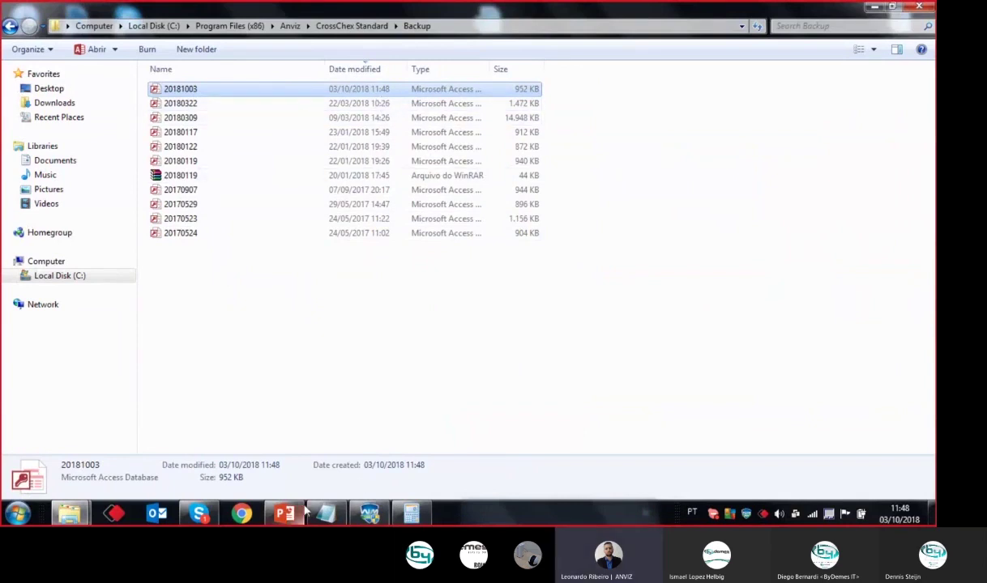
{"action": "left_click", "coordinate": [368, 514]}
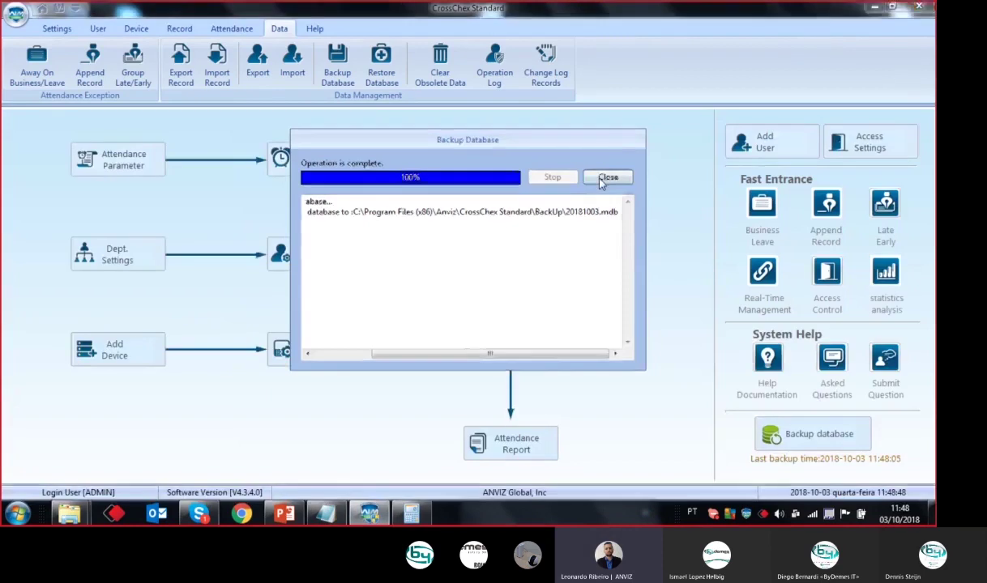
- Close the backup report and show the home Settings options, with last backup 11:48:05
{"action": "left_click", "coordinate": [608, 177]}
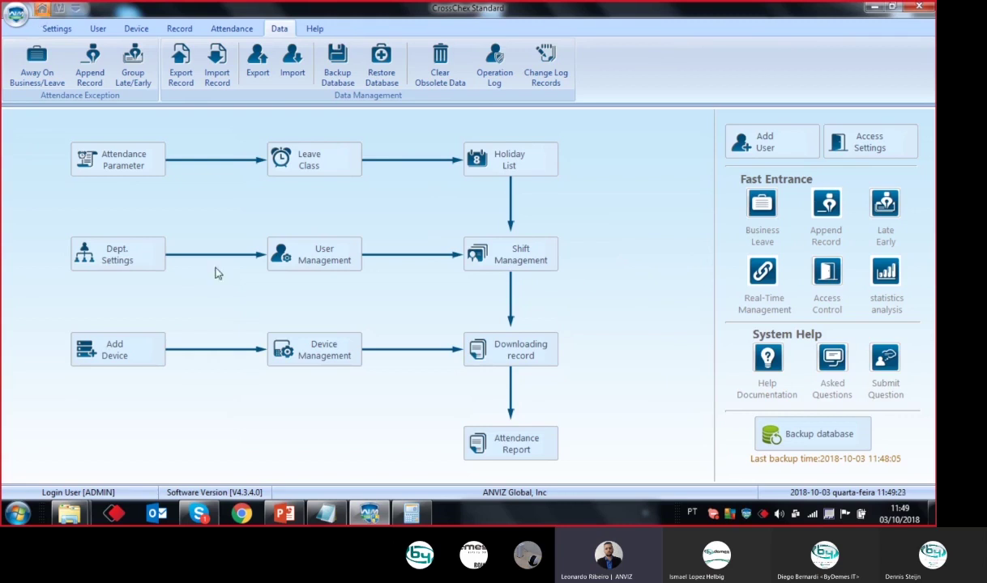
{"action": "left_click", "coordinate": [40, 12]}
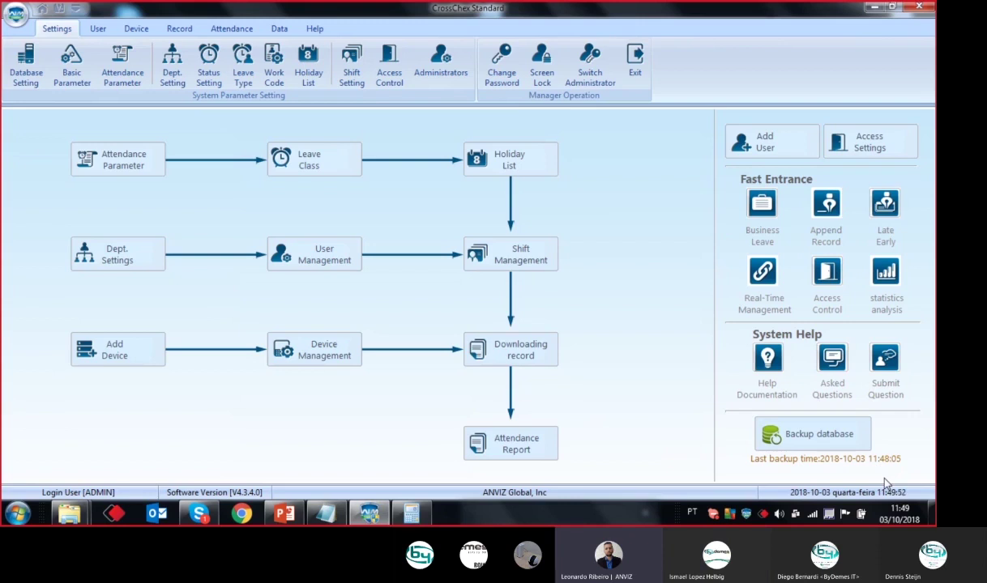
{"action": "left_click", "coordinate": [198, 515]}
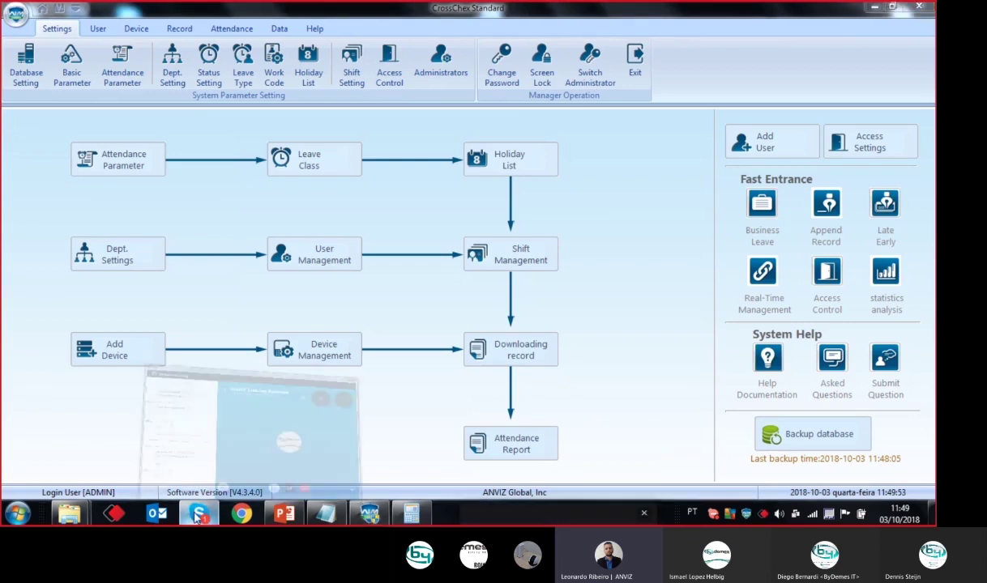